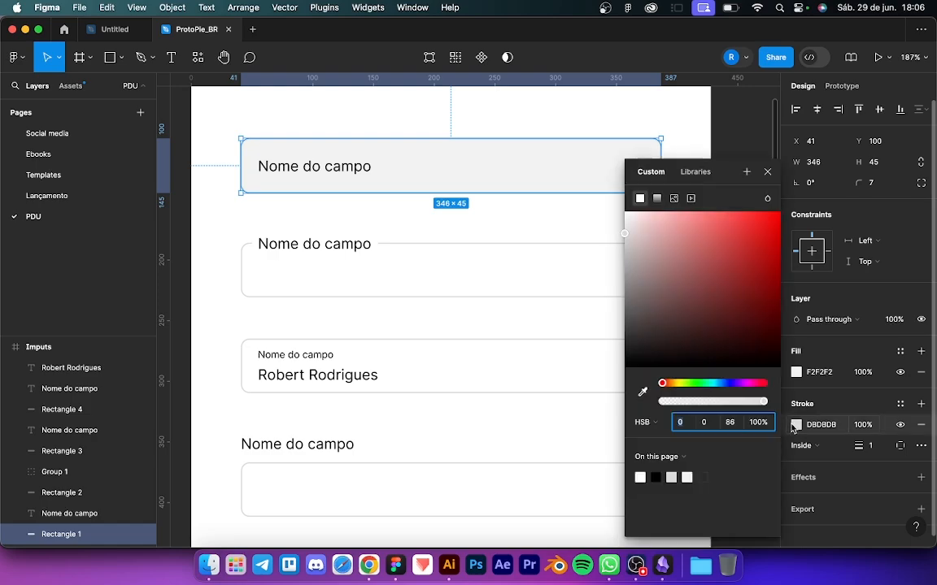
# Step: Make the first field's Rectangle 1 fill pure white (HSB 0 0 100), keeping the DBDBDB border
pyautogui.moveTo(693, 257); pyautogui.dragTo(530, 154)
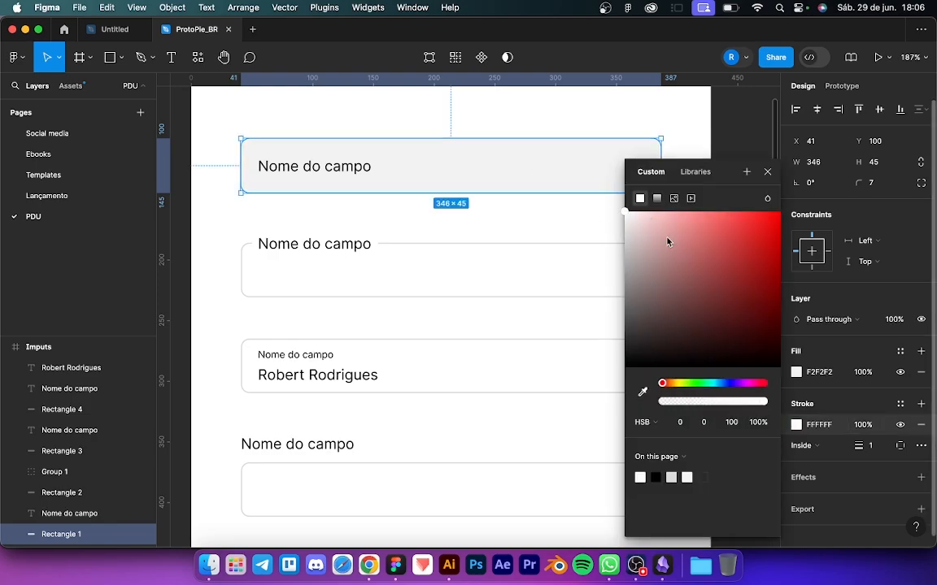
pyautogui.press('cmd+z')
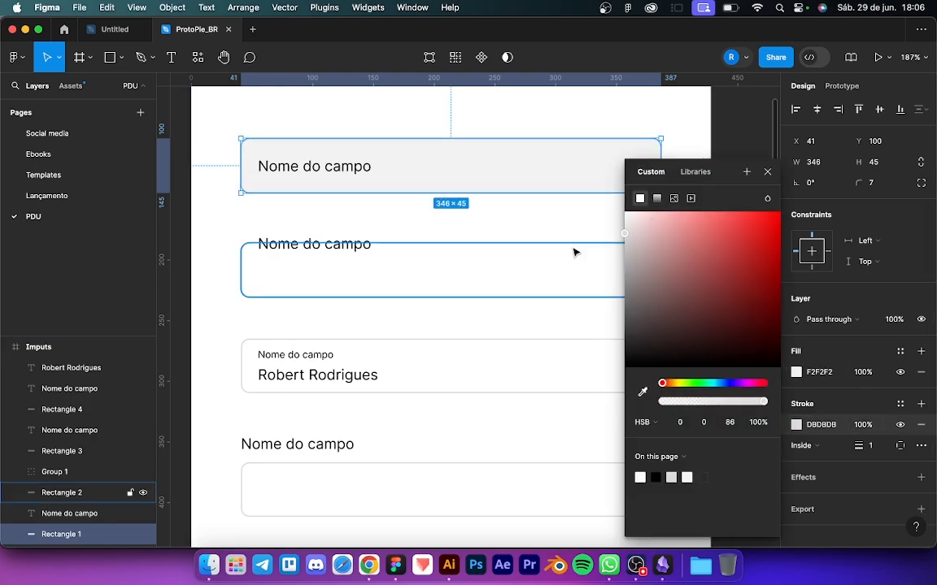
pyautogui.click(575, 255)
pyautogui.click(601, 185)
pyautogui.click(796, 372)
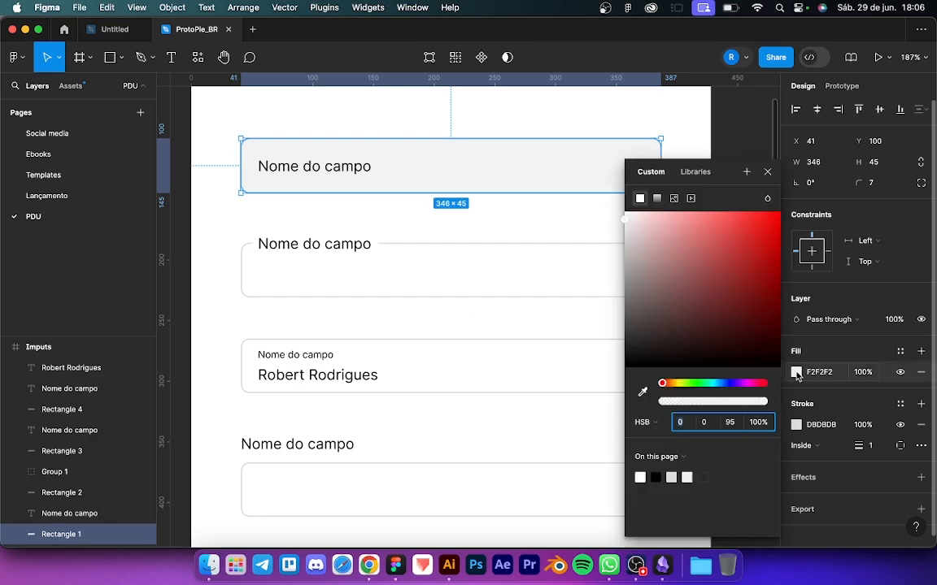
pyautogui.moveTo(675, 264); pyautogui.dragTo(513, 113)
pyautogui.click(497, 94)
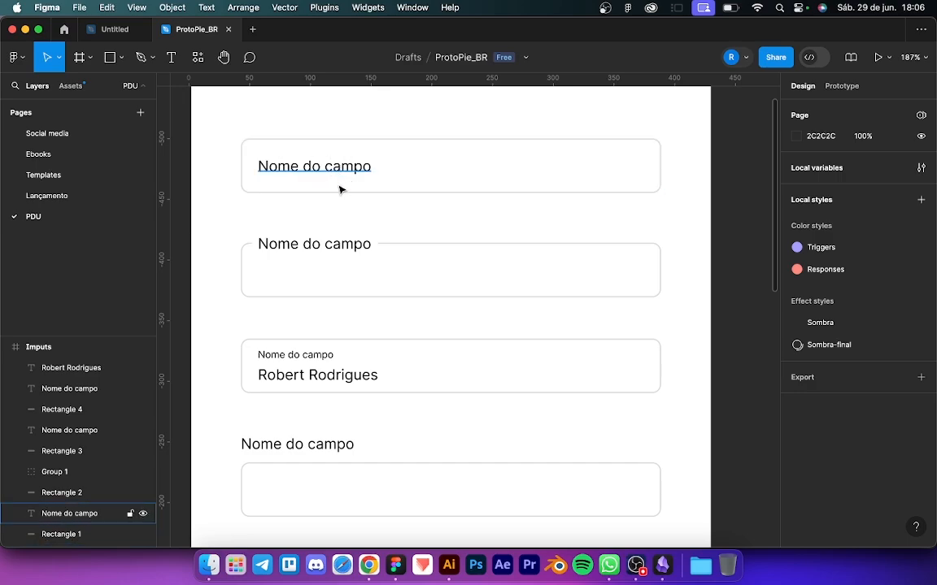
# Step: Review the second field's floating label, then launch ProtoPie from the Dock
pyautogui.scroll(-2, 305, 215)
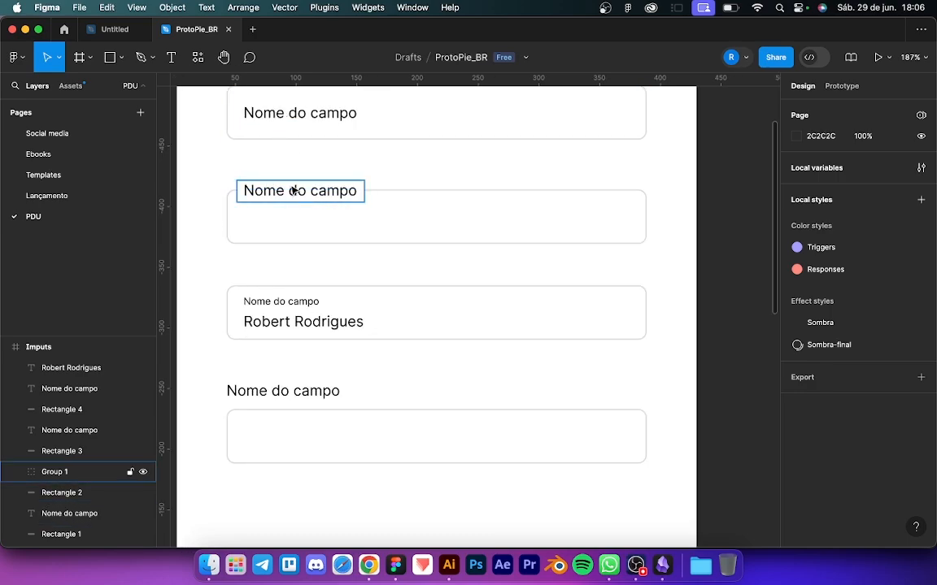
pyautogui.scroll(2, 293, 187)
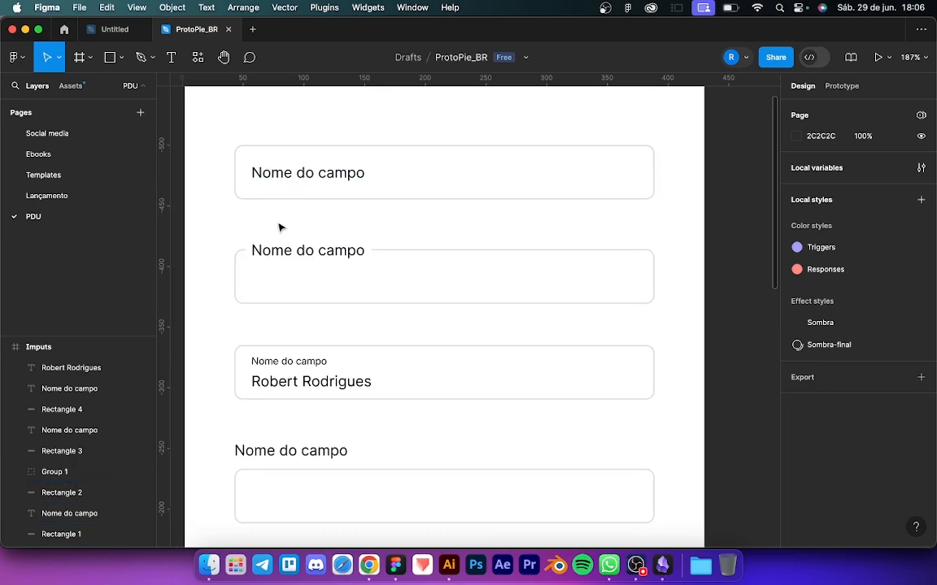
pyautogui.click(314, 252)
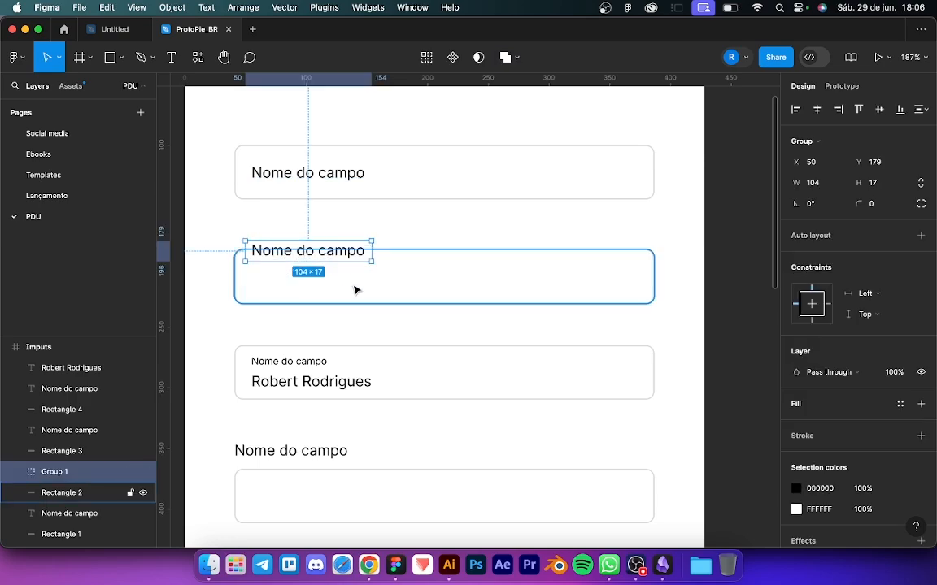
pyautogui.scroll(-3, 349, 299)
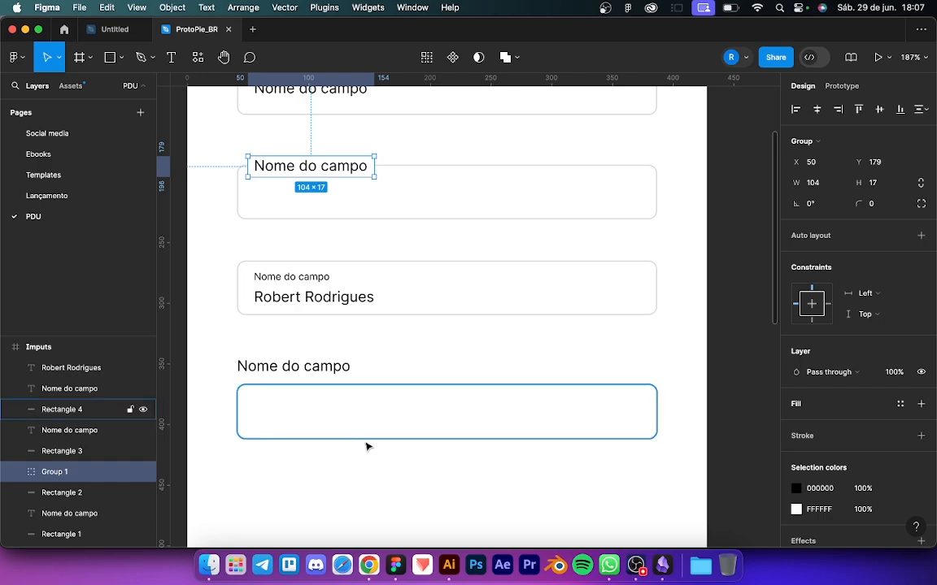
pyautogui.scroll(-5, 323, 276)
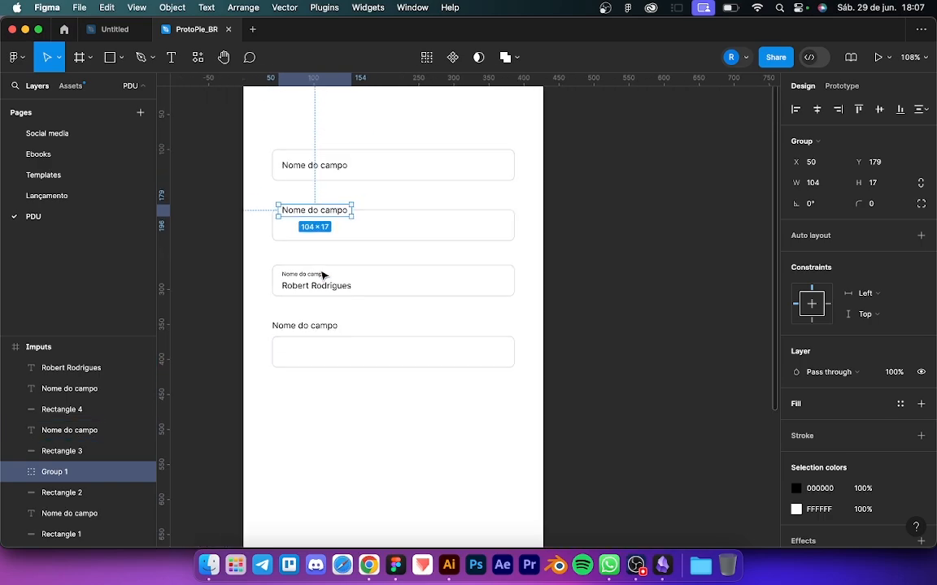
pyautogui.click(422, 564)
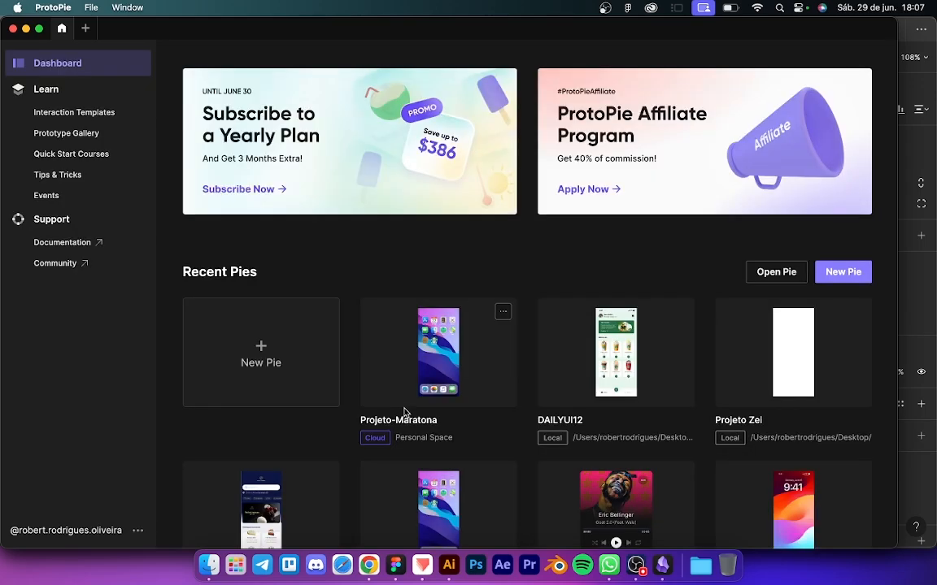
# Step: Maximize the ProtoPie dashboard window to full screen width
pyautogui.doubleClick(616, 28)
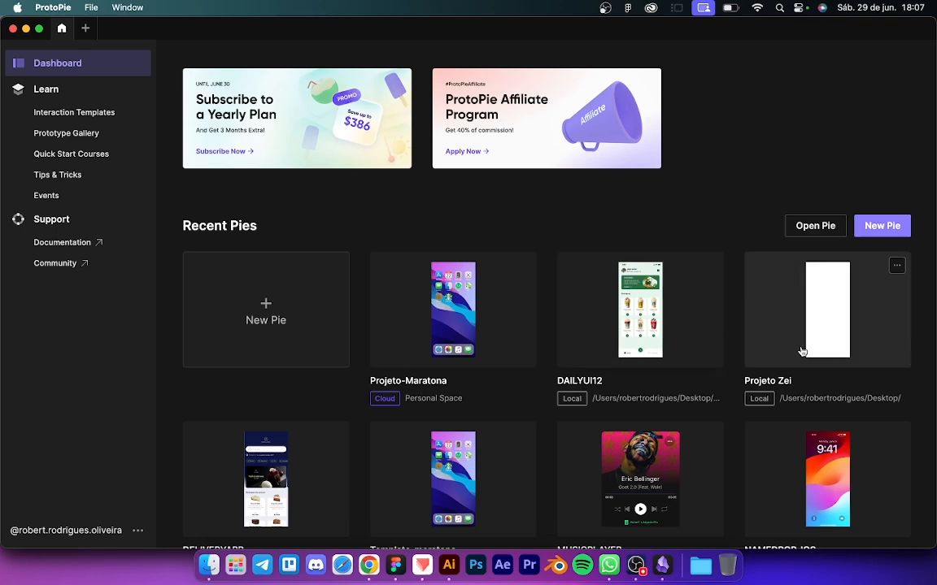
# Step: Create a new blank iPhone 13/13 Pro pie and narrow the interactions panel to widen the canvas
pyautogui.click(247, 285)
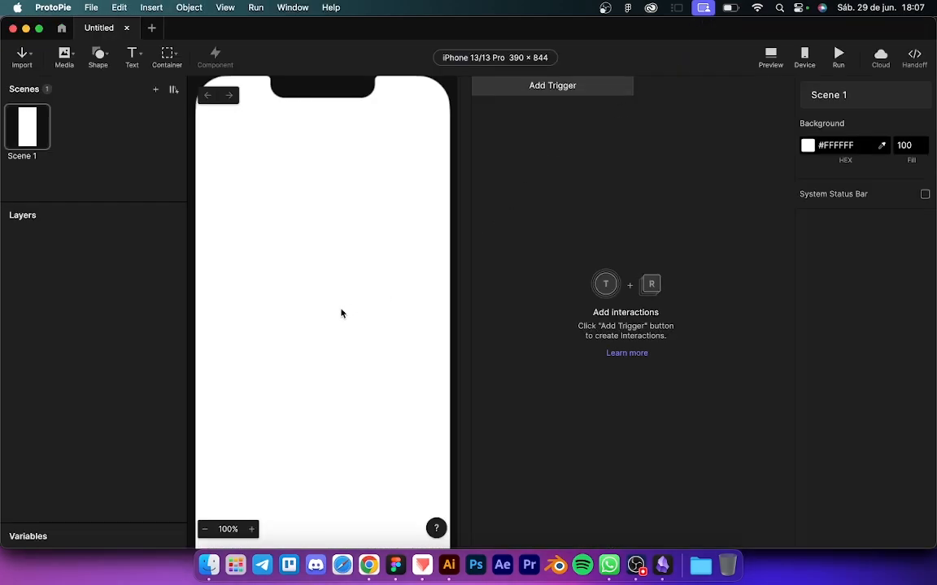
pyautogui.moveTo(468, 199); pyautogui.dragTo(635, 207)
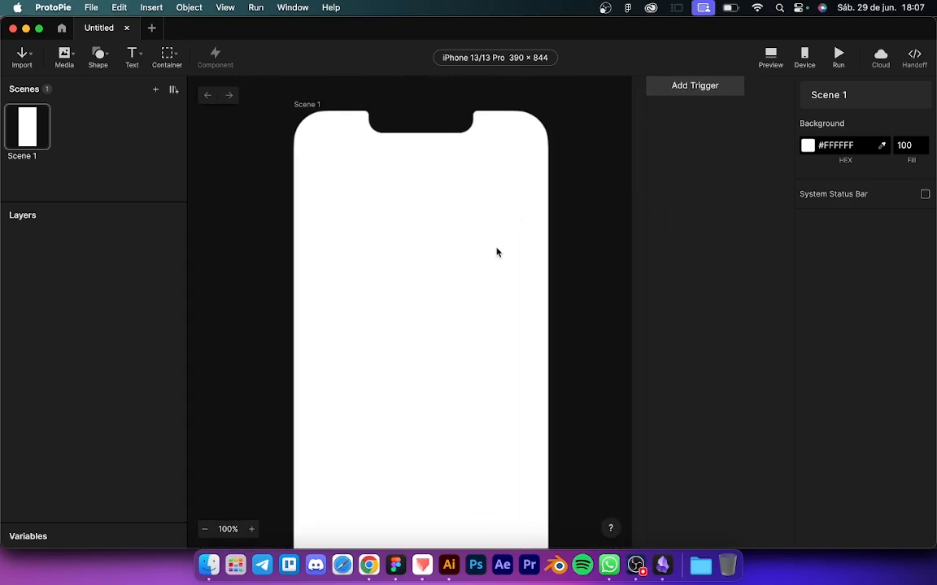
pyautogui.hscroll(1, 566, 223)
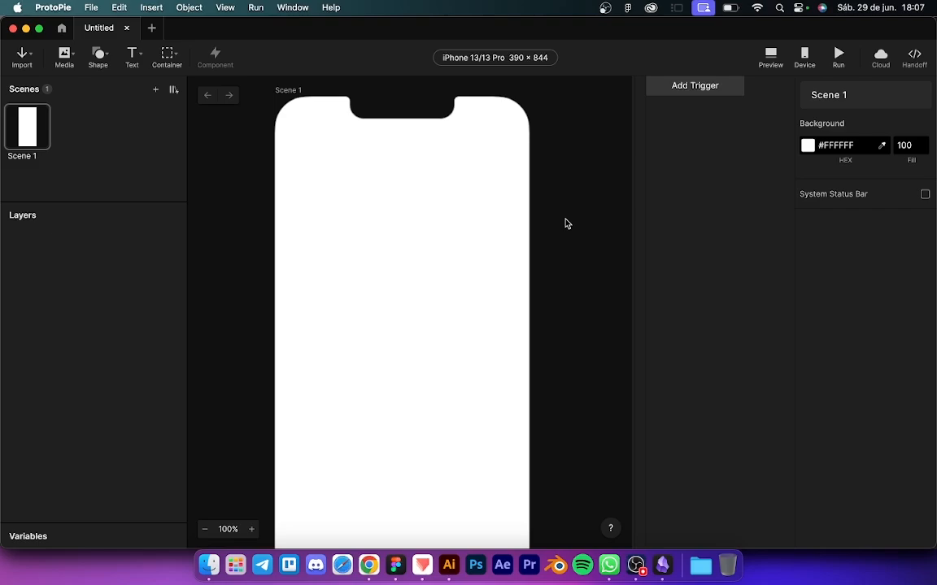
# Step: Rename Scene 1 to 'Imputs'
pyautogui.doubleClick(15, 157)
pyautogui.press('BackSpace')
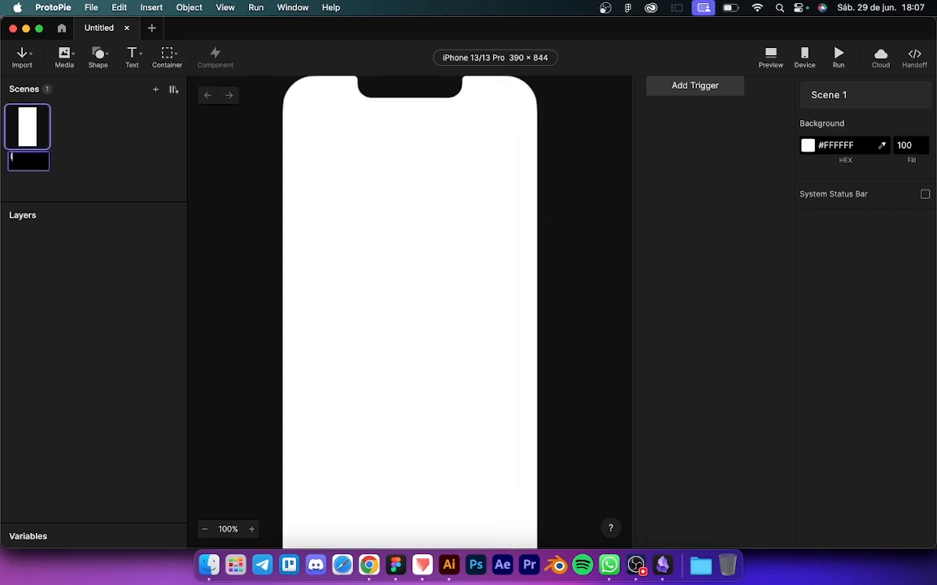
pyautogui.write('Imputs')
pyautogui.press('Return')
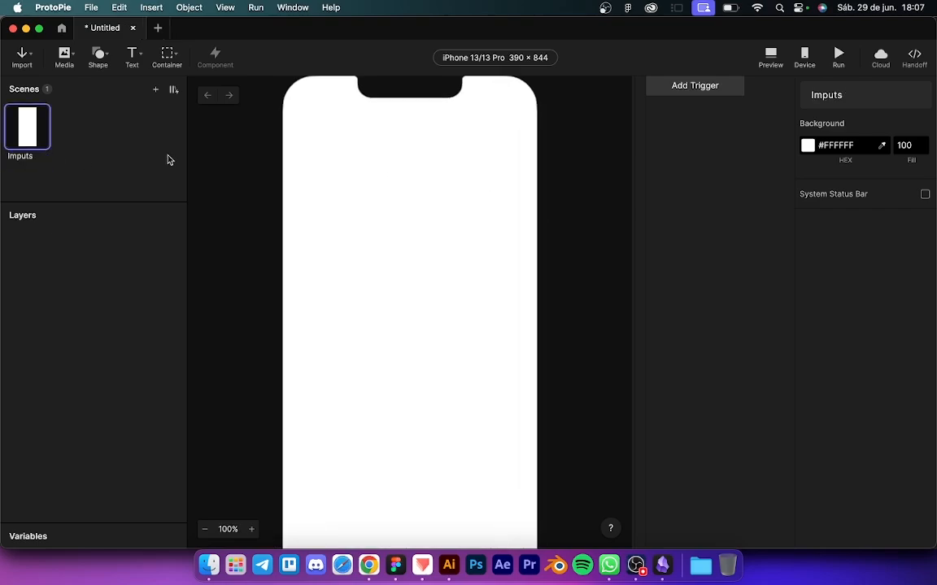
pyautogui.click(228, 212)
pyautogui.scroll(2, 229, 212)
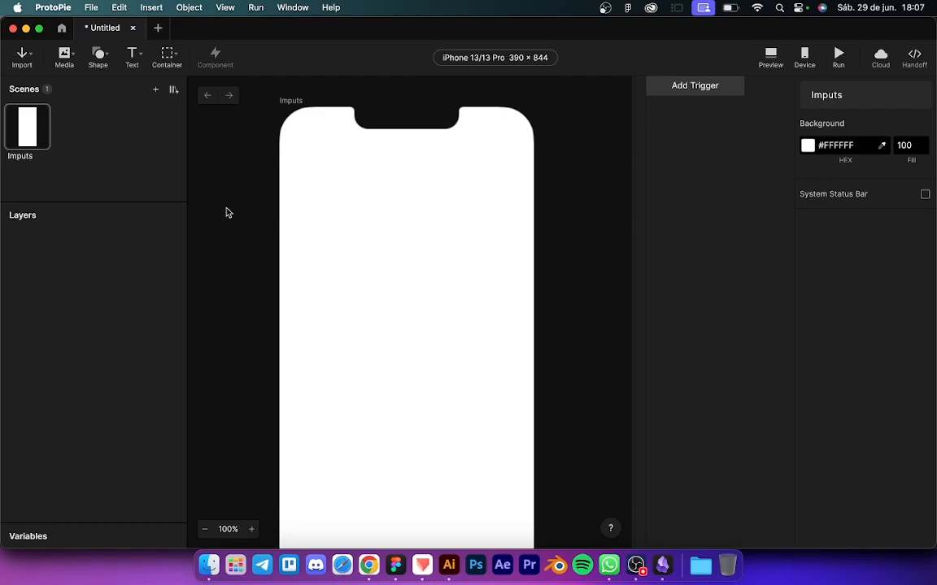
pyautogui.hotkey('ctrl', 'Up')
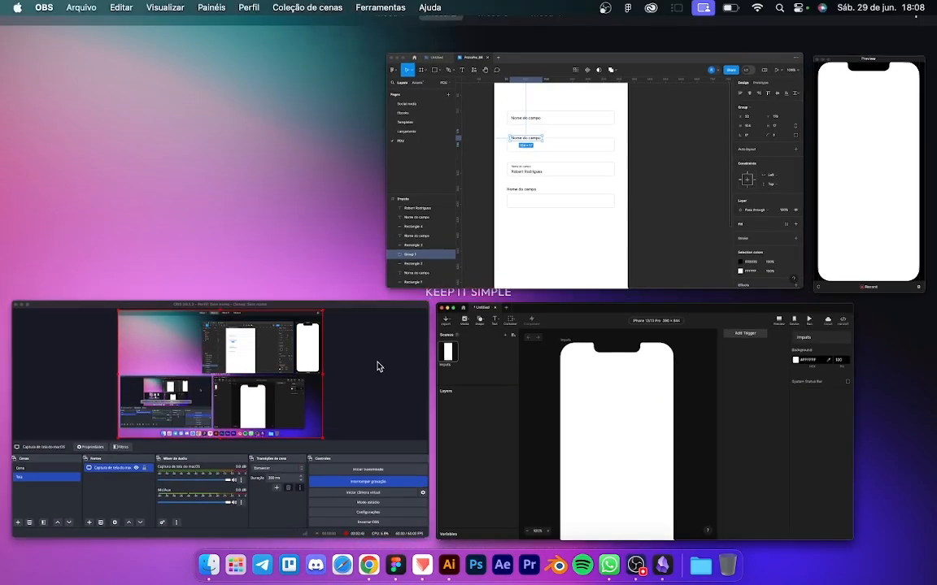
# Step: Switch OBS to the Cena camera scene, then bring the Figma file back to the front
pyautogui.click(340, 325)
pyautogui.click(23, 393)
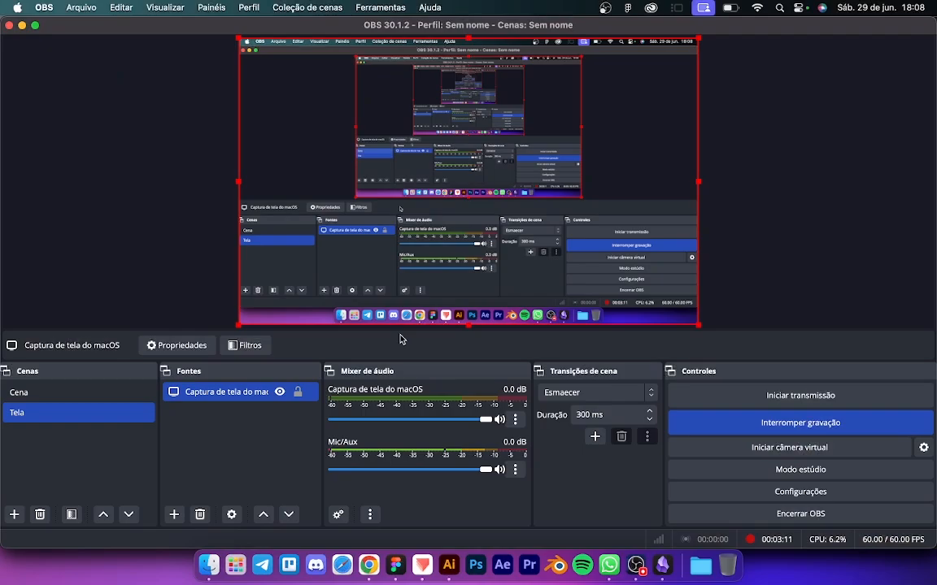
pyautogui.hotkey('ctrl', 'Up')
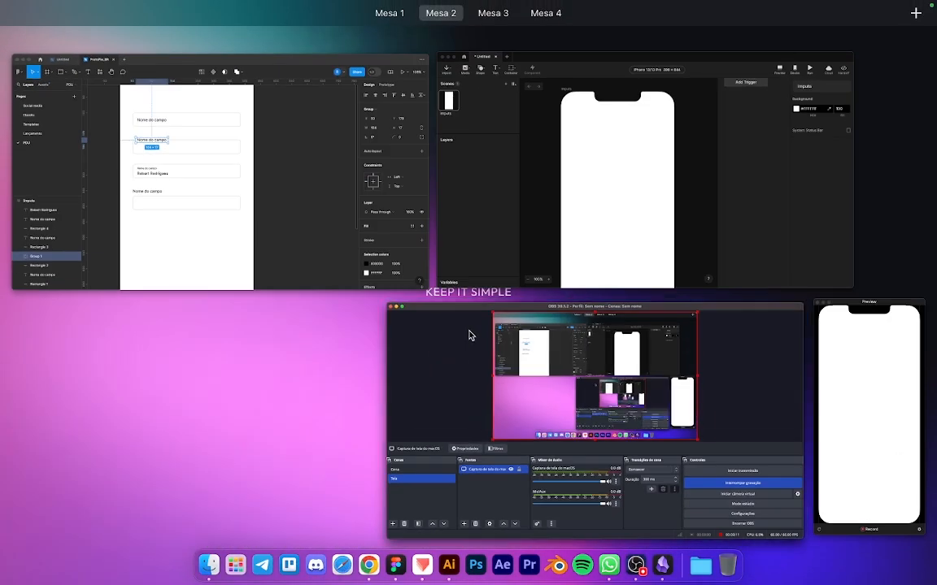
pyautogui.click(281, 301)
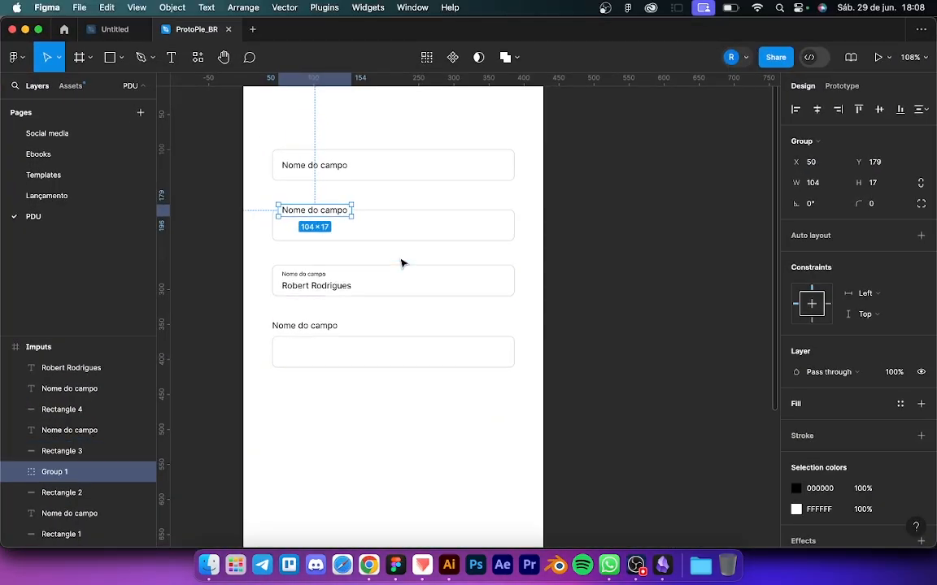
# Step: Run the ProtoPie export plugin from recent plugins and move its panel over the canvas
pyautogui.scroll(5, 360, 272)
pyautogui.scroll(2, 360, 272)
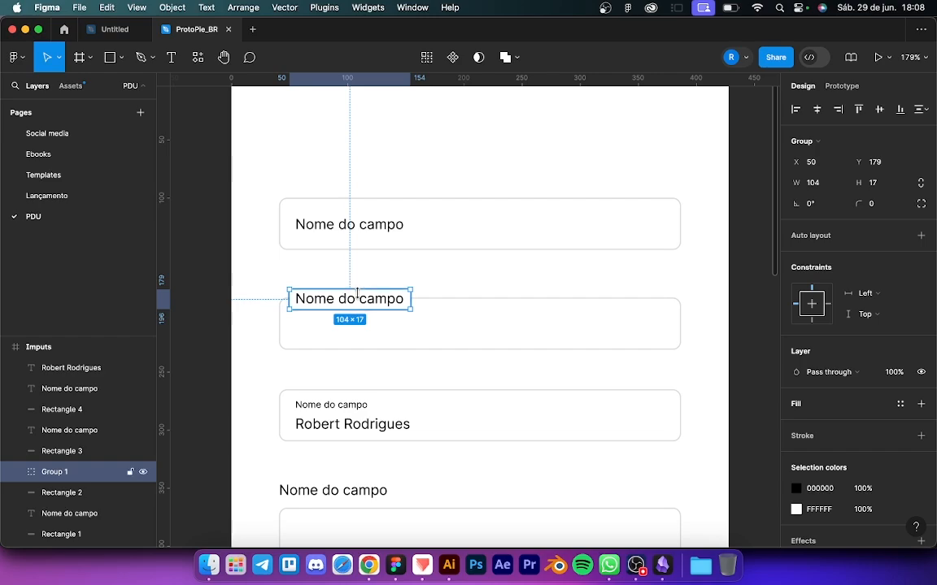
pyautogui.click(370, 272)
pyautogui.scroll(-3, 323, 290)
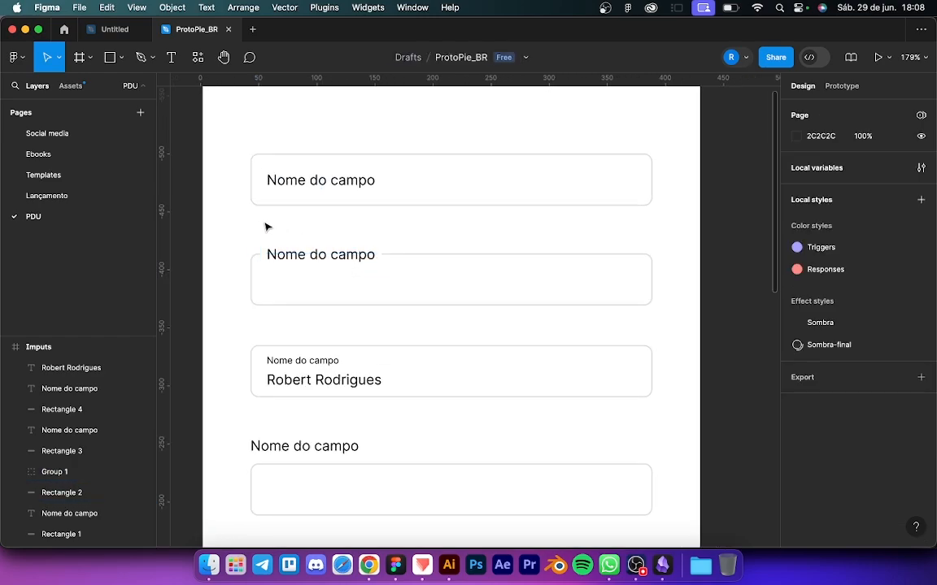
pyautogui.moveTo(228, 227); pyautogui.dragTo(671, 312)
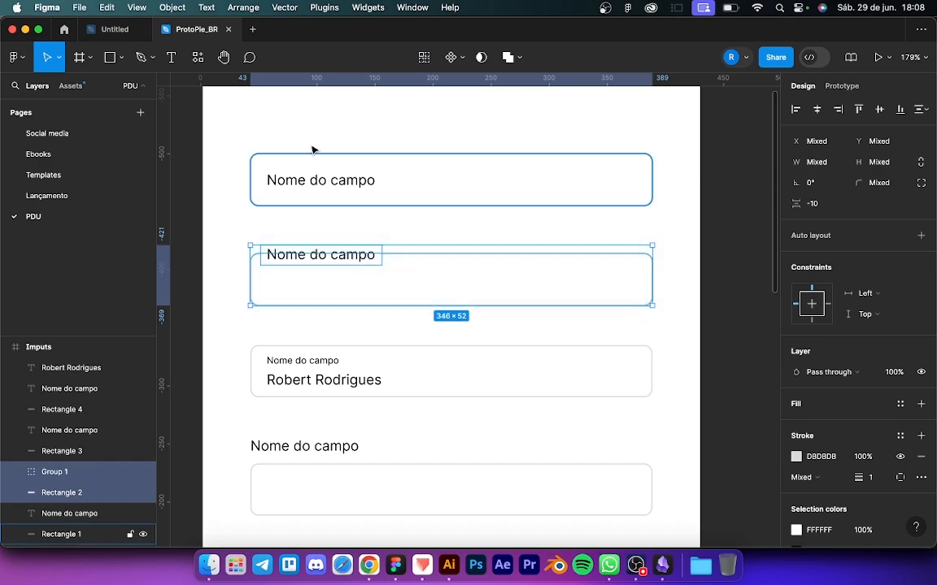
pyautogui.click(14, 57)
pyautogui.moveTo(33, 235)
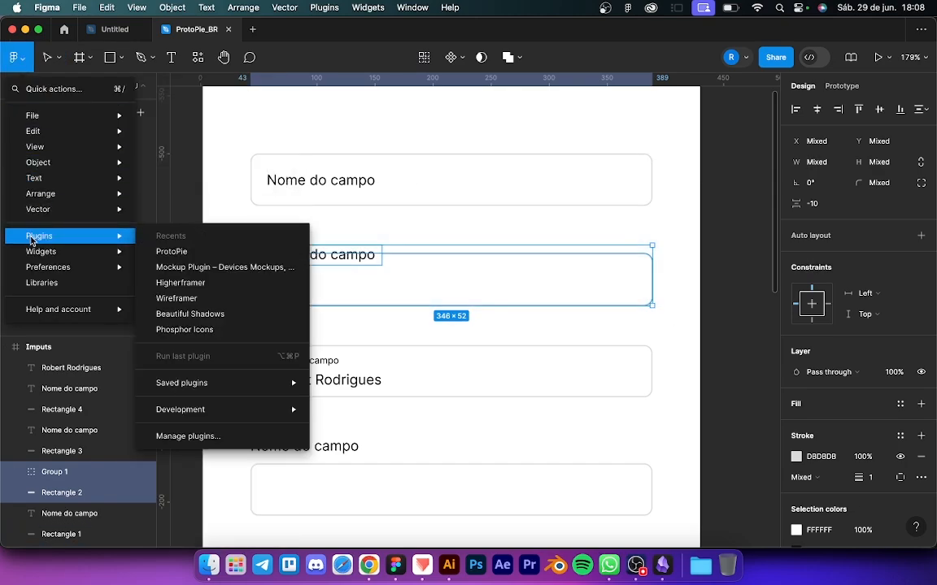
pyautogui.click(171, 251)
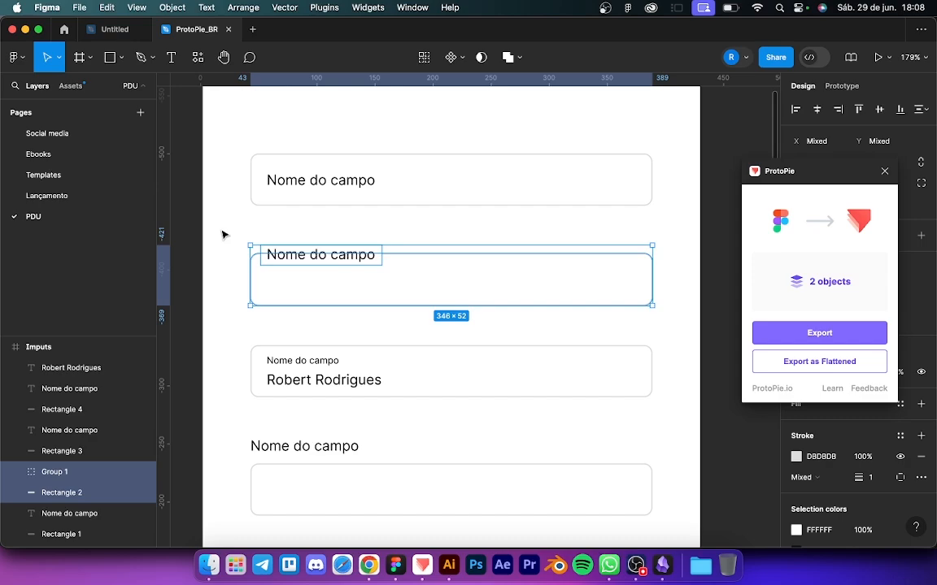
pyautogui.moveTo(807, 174); pyautogui.dragTo(655, 128)
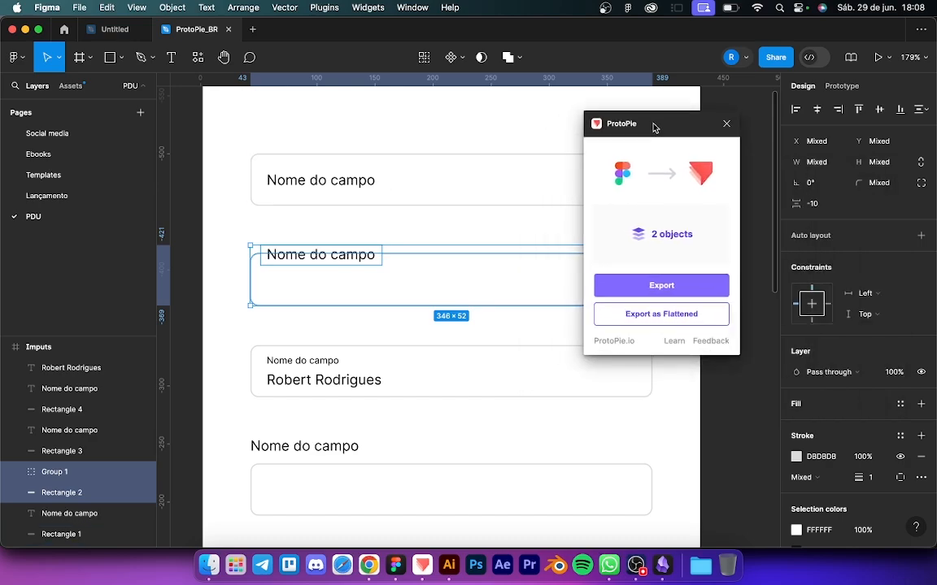
# Step: Group each of the four fields' label and box layers with Cmd+G
pyautogui.click(286, 230)
pyautogui.scroll(-3, 285, 231)
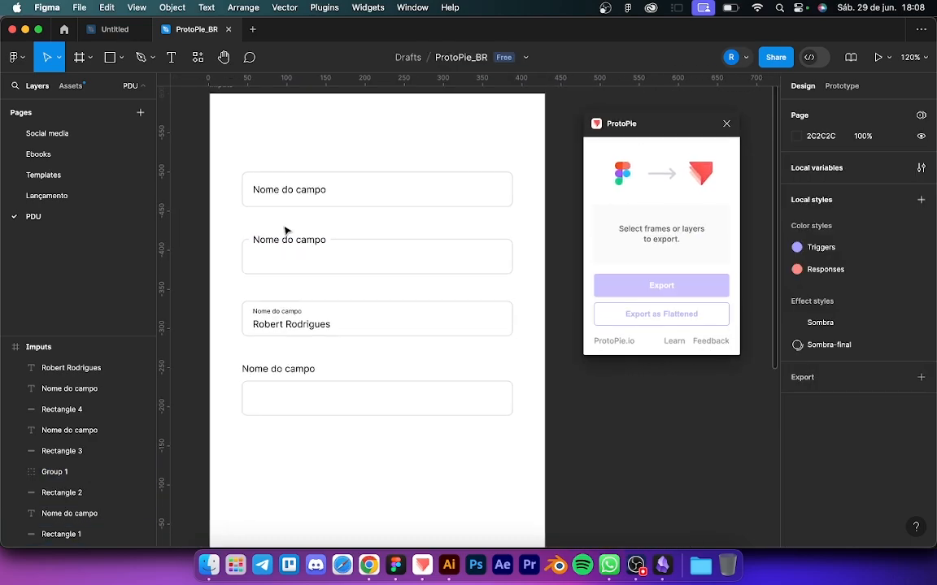
pyautogui.moveTo(218, 226); pyautogui.dragTo(498, 280)
pyautogui.press('super+g')
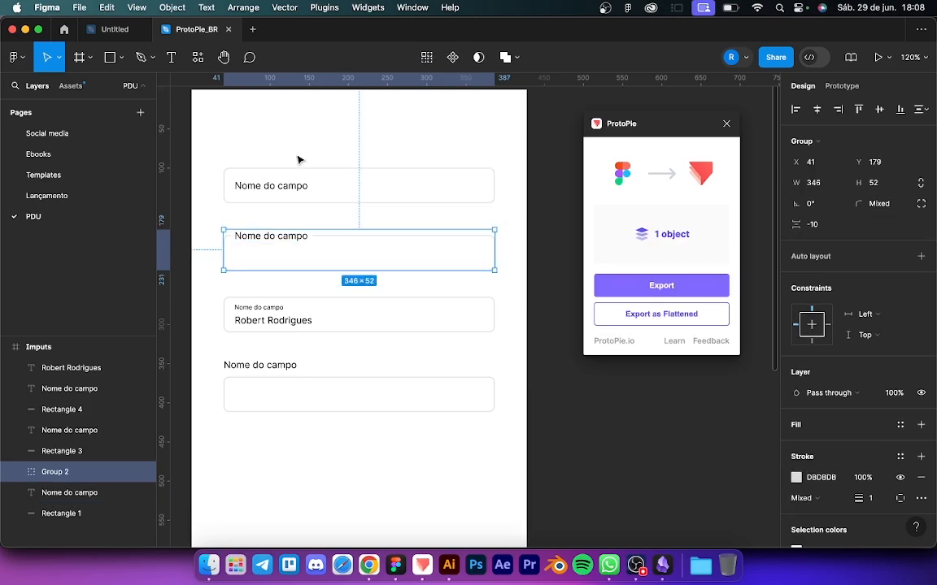
pyautogui.moveTo(217, 154); pyautogui.dragTo(510, 209)
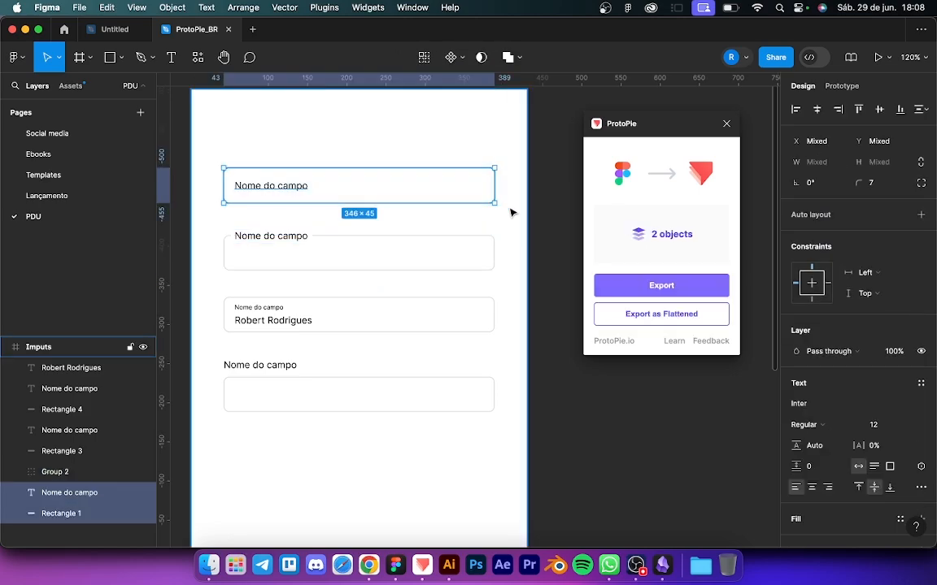
pyautogui.press('super+g')
pyautogui.moveTo(196, 289); pyautogui.dragTo(527, 356)
pyautogui.press('super+g')
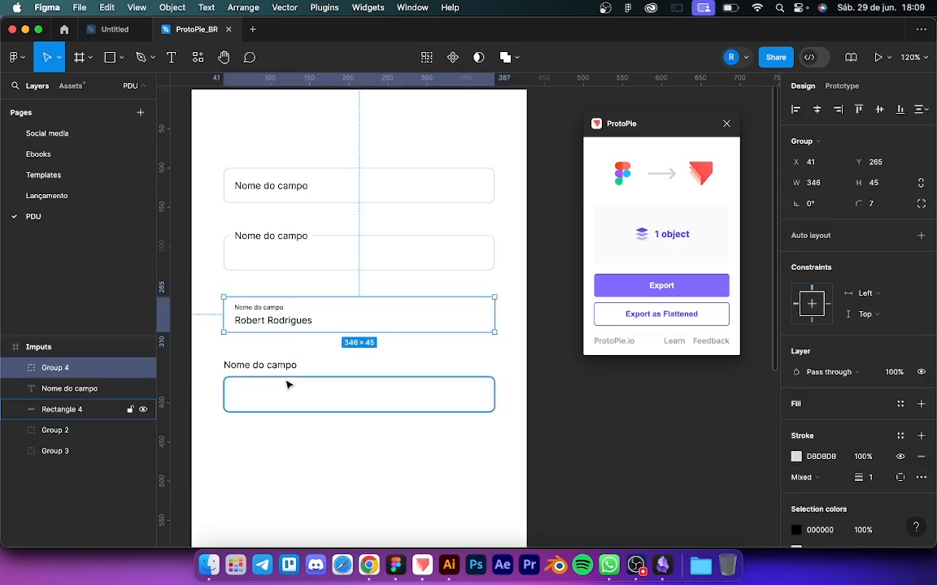
pyautogui.moveTo(211, 347); pyautogui.dragTo(283, 371)
pyautogui.moveTo(524, 469); pyautogui.dragTo(498, 454)
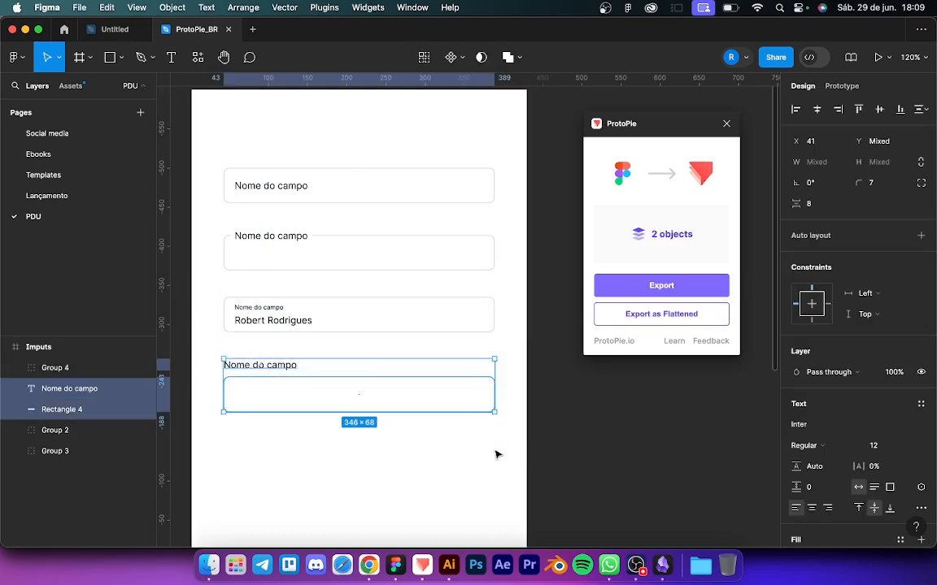
pyautogui.press('super+g')
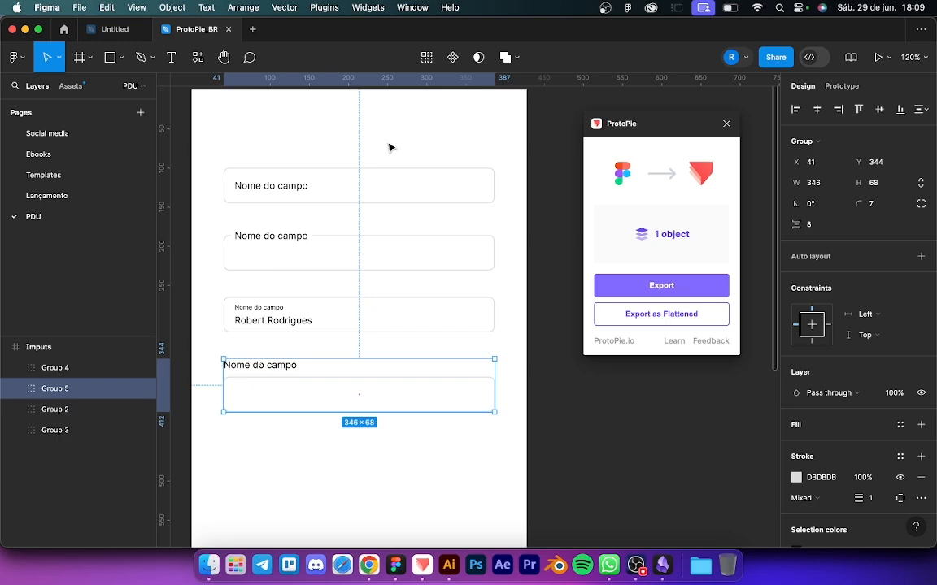
# Step: Select all four field groups and export them to ProtoPie
pyautogui.click(323, 184)
pyautogui.keyDown('shift'); pyautogui.click(314, 247); pyautogui.keyUp('shift')
pyautogui.keyDown('shift'); pyautogui.click(311, 315); pyautogui.keyUp('shift')
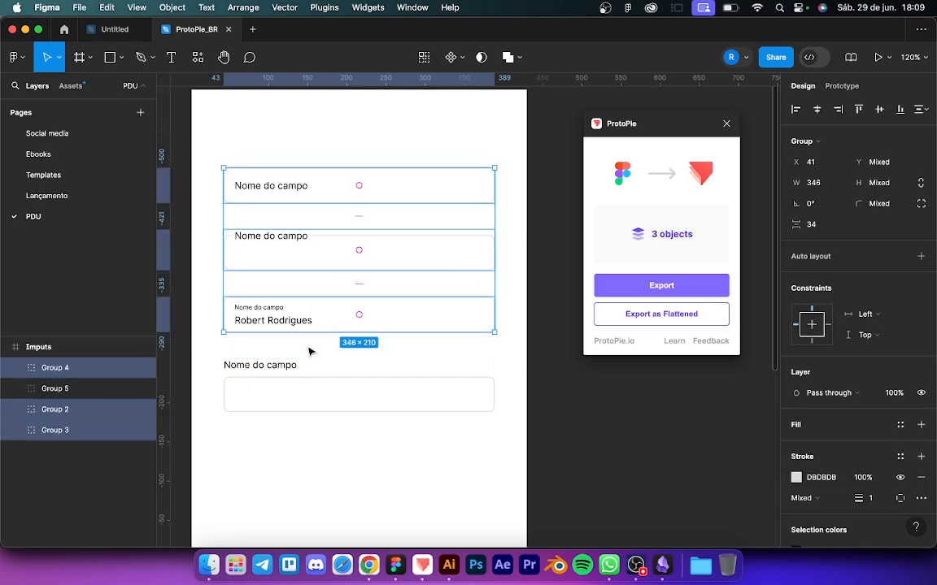
pyautogui.keyDown('shift'); pyautogui.click(309, 391); pyautogui.keyUp('shift')
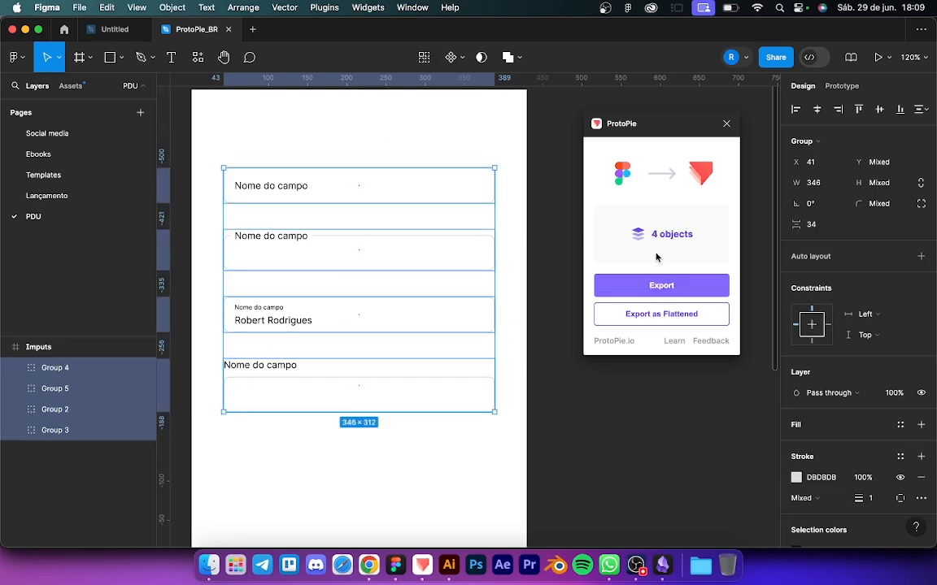
pyautogui.click(663, 286)
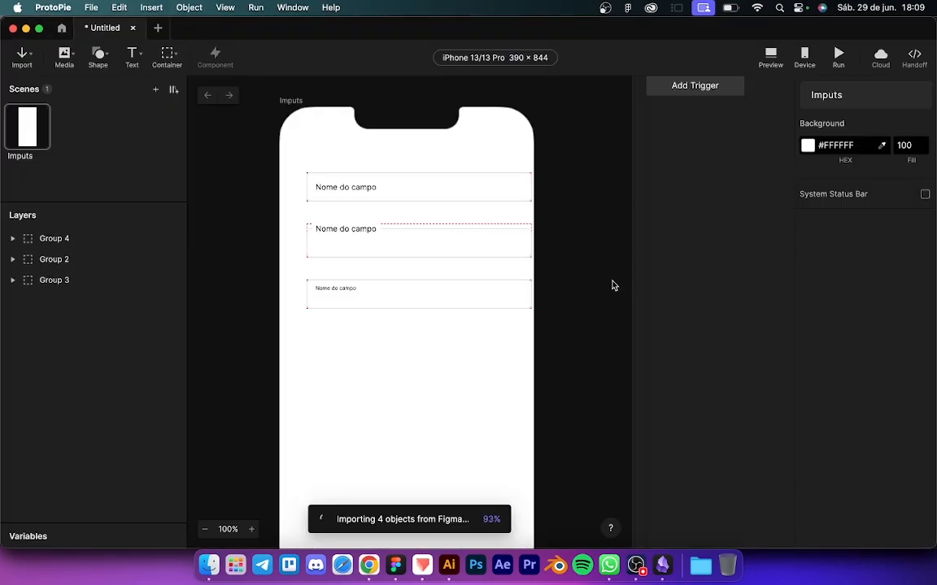
# Step: Snap the four imported fields to the iPhone frame's centre guide, comparing against the Figma layout
pyautogui.moveTo(431, 197)
pyautogui.mouseDown()
pyautogui.moveTo(422, 227)
pyautogui.moveTo(423, 202)
pyautogui.mouseUp()
pyautogui.click(296, 228)
pyautogui.hotkey('ctrl', 'Up')
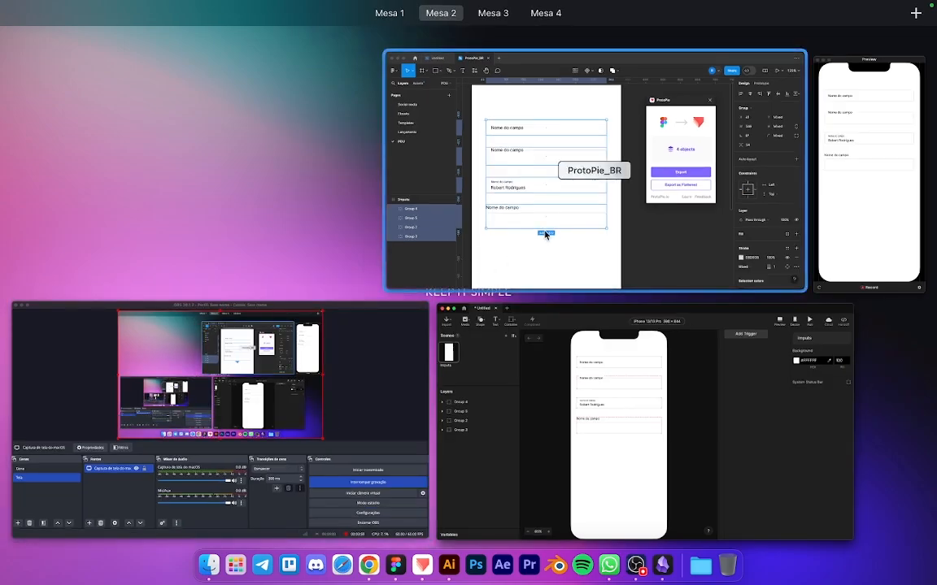
pyautogui.click(550, 232)
pyautogui.hotkey('ctrl', 'Up')
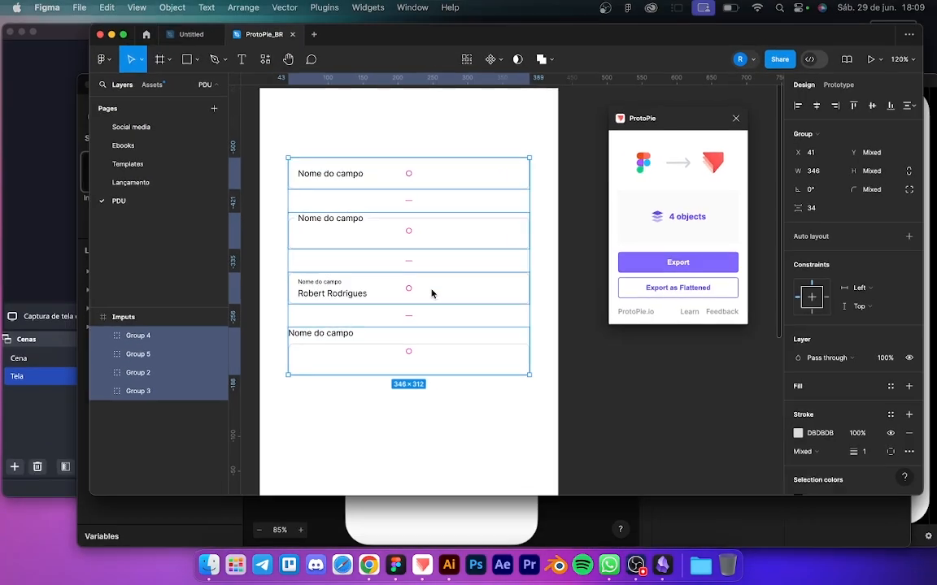
pyautogui.click(526, 387)
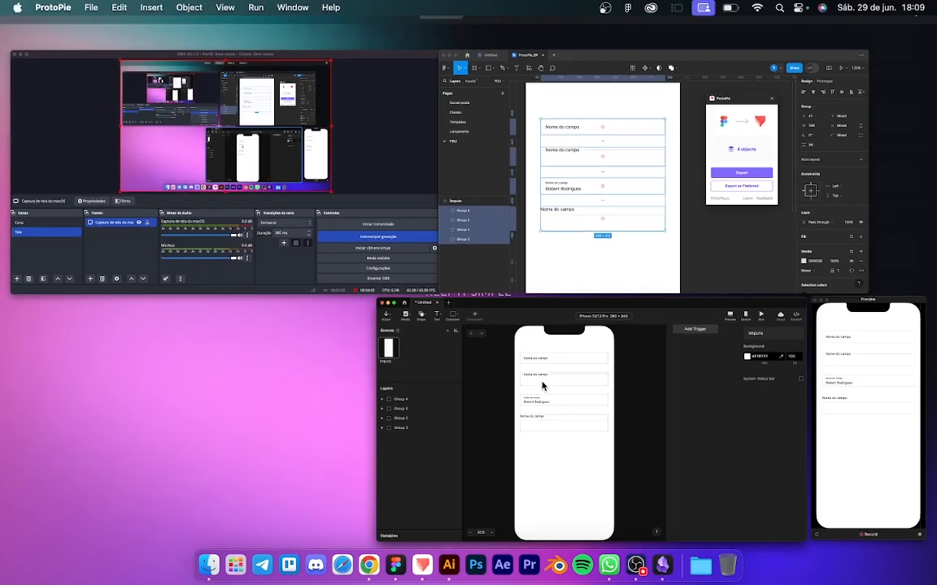
pyautogui.scroll(5, 379, 171)
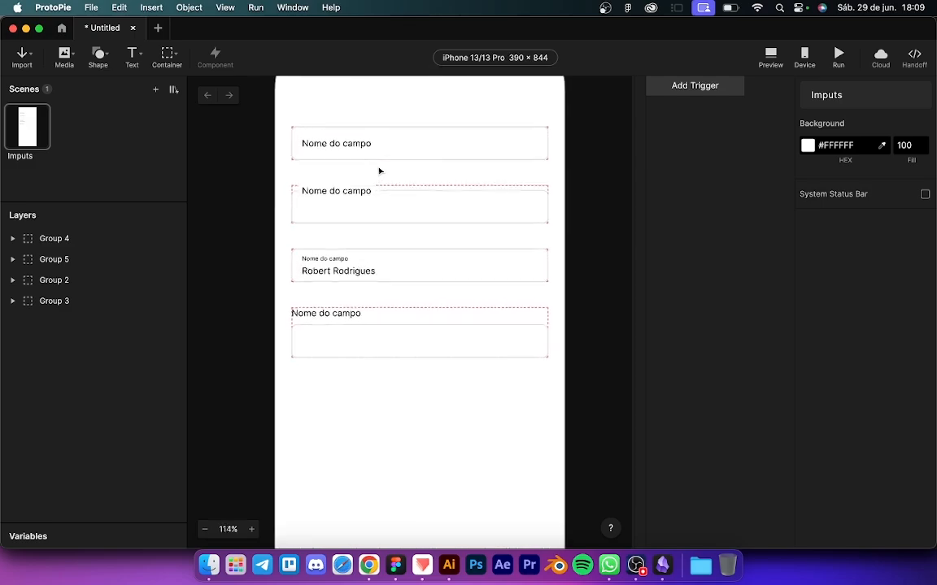
pyautogui.scroll(-3, 379, 171)
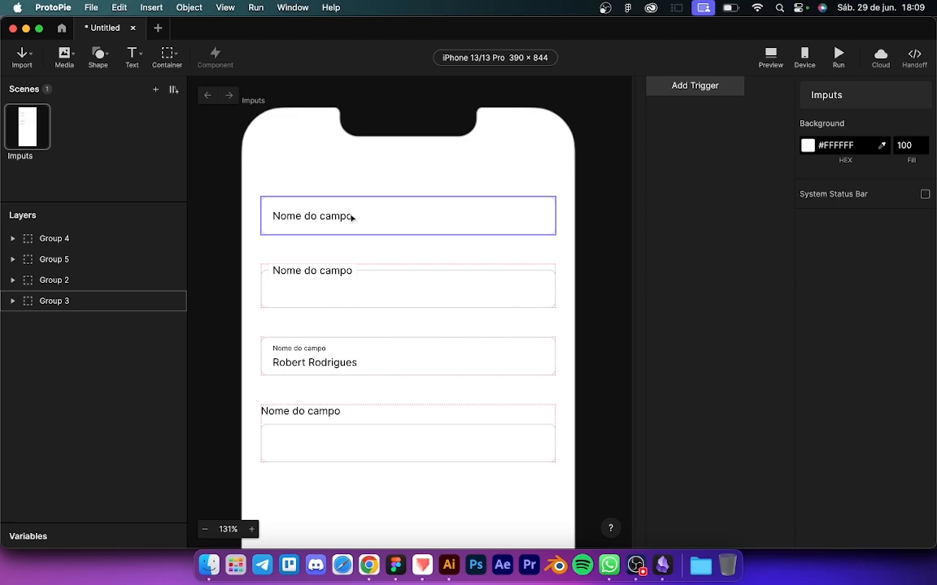
# Step: Rename the first two field groups to Input 1 and Input 2
pyautogui.click(297, 220)
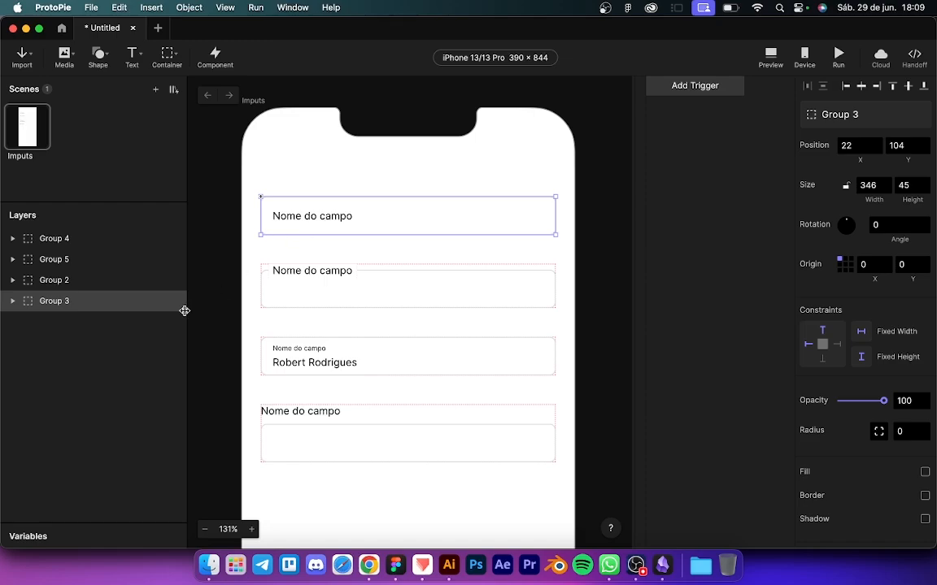
pyautogui.doubleClick(58, 302)
pyautogui.press('BackSpace')
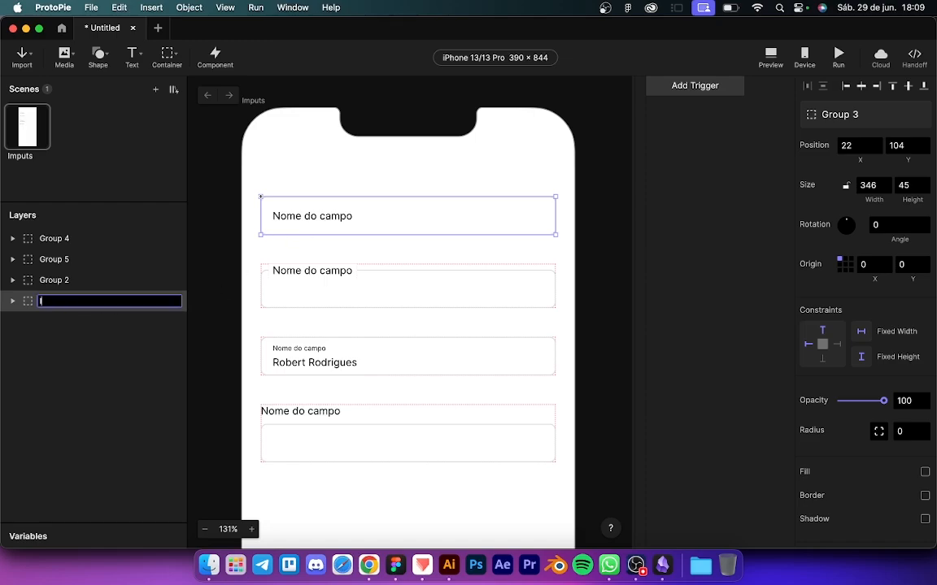
pyautogui.write('Input 1')
pyautogui.press('Return')
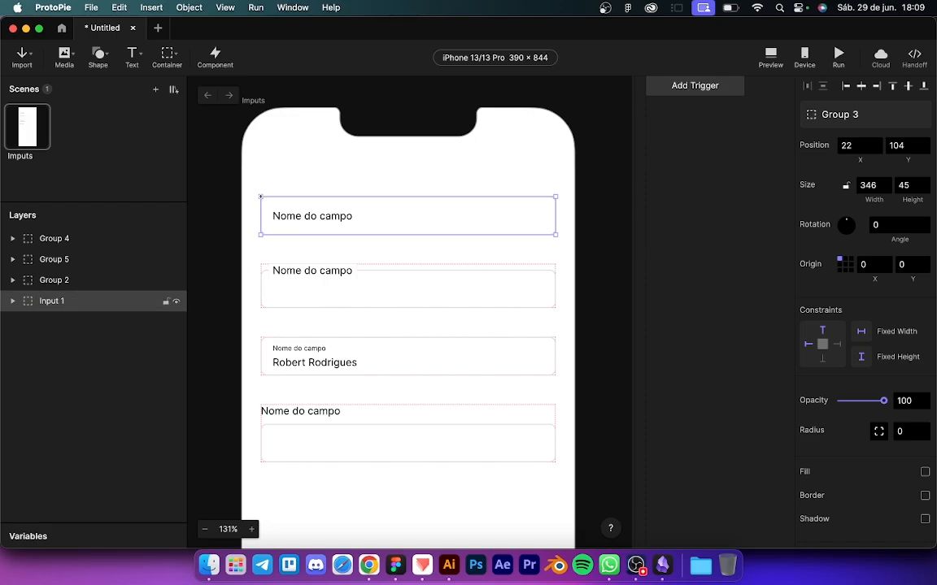
pyautogui.doubleClick(51, 282)
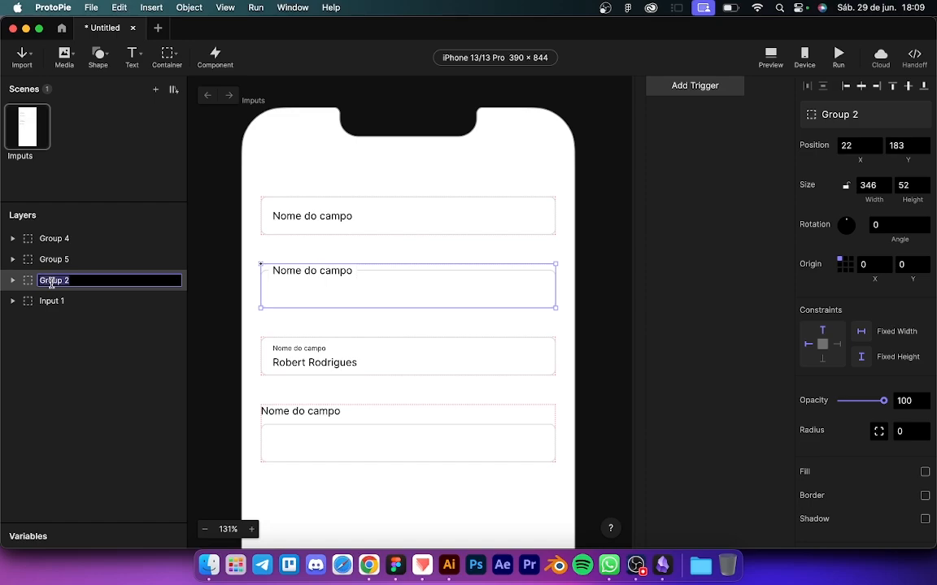
pyautogui.write('Input')
pyautogui.press('Return')
# Step: Rename the remaining field groups to Input 3 and Input 4
pyautogui.doubleClick(51, 260)
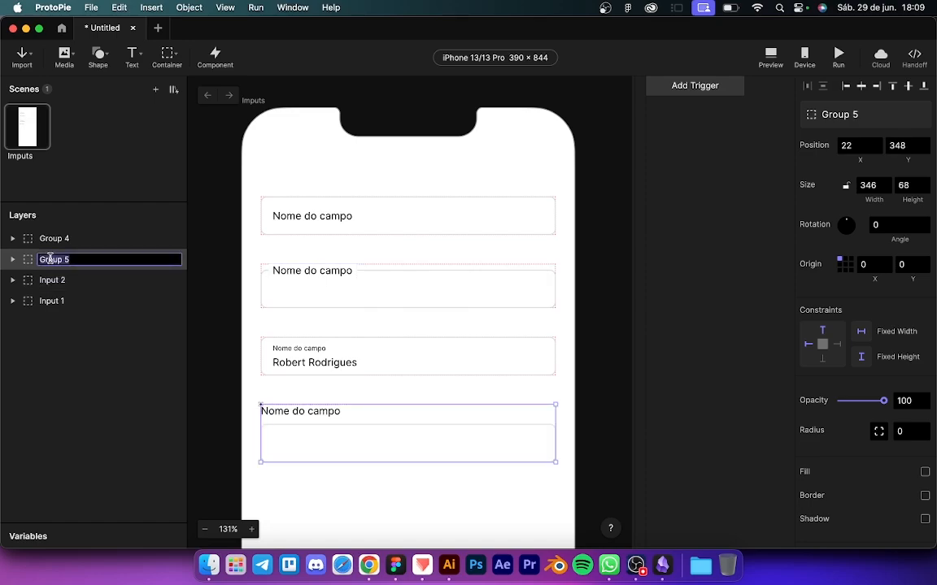
pyautogui.write('In')
pyautogui.press('BackSpace')
pyautogui.press('Return')
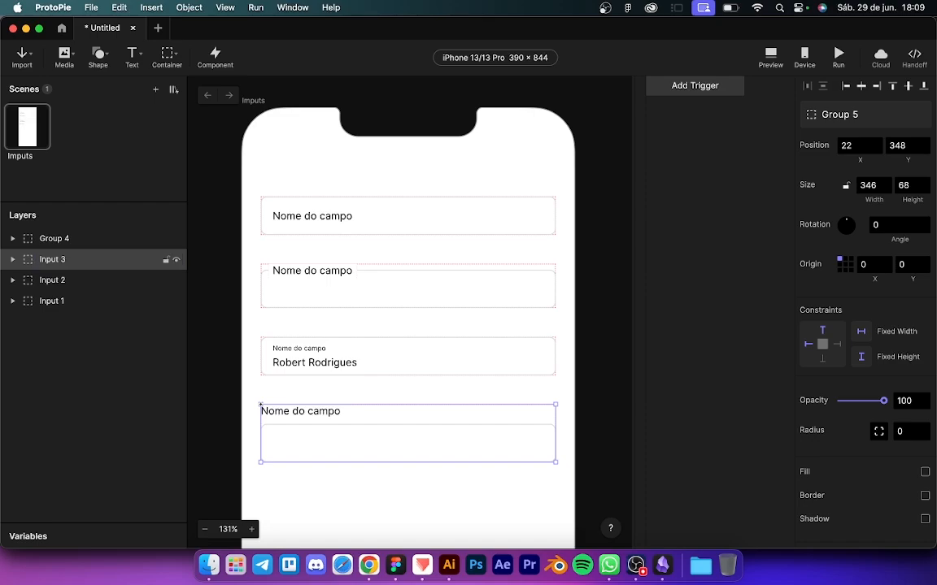
pyautogui.doubleClick(49, 238)
pyautogui.write('In')
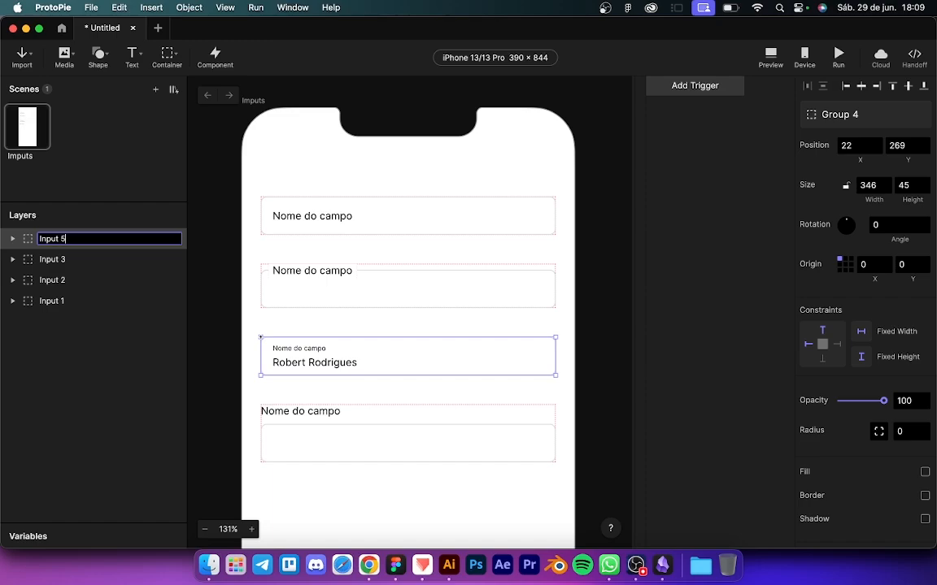
pyautogui.write('put 4')
pyautogui.press('Return')
pyautogui.click(70, 317)
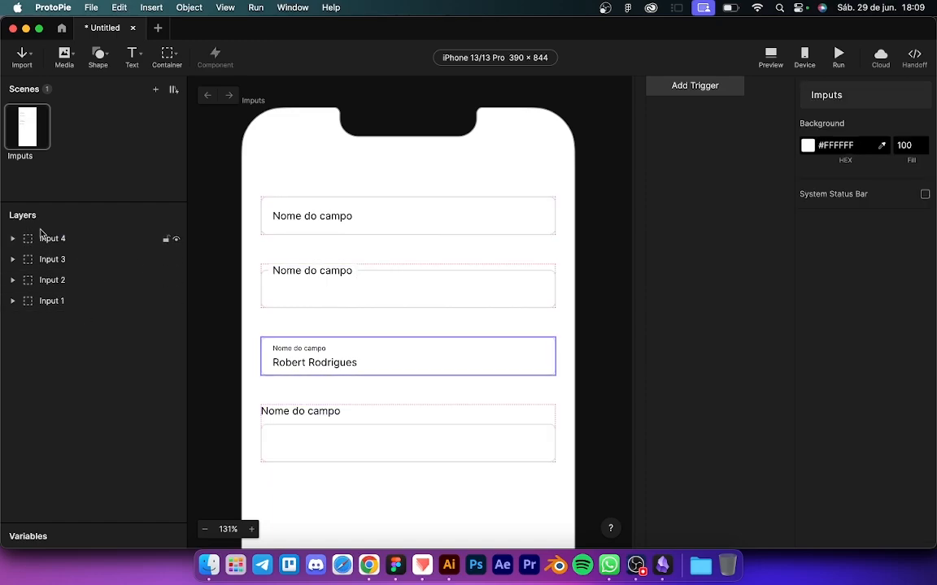
# Step: Draw a text Input box inside the first field (Input 1)
pyautogui.click(42, 300)
pyautogui.click(41, 279)
pyautogui.click(41, 260)
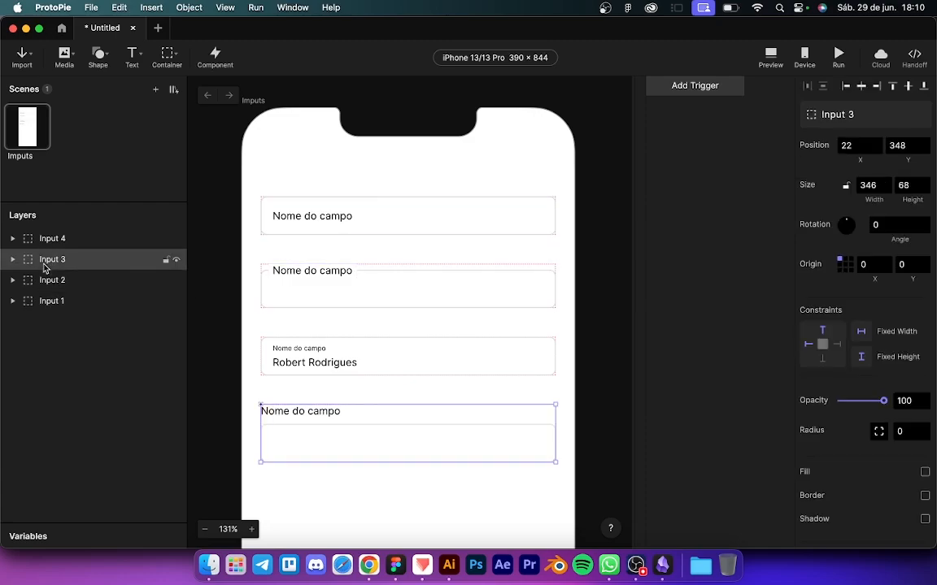
pyautogui.click(45, 244)
pyautogui.click(43, 300)
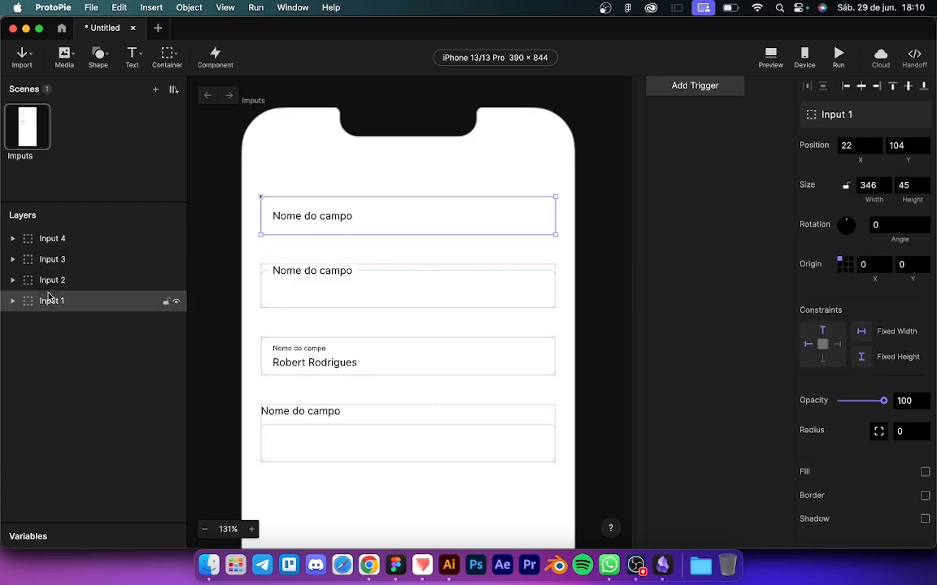
pyautogui.click(48, 282)
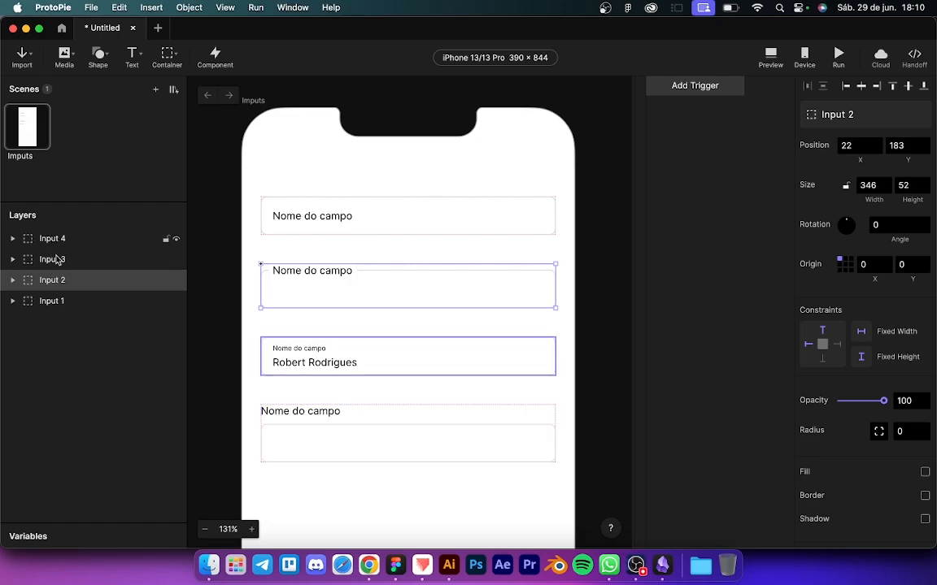
pyautogui.click(52, 302)
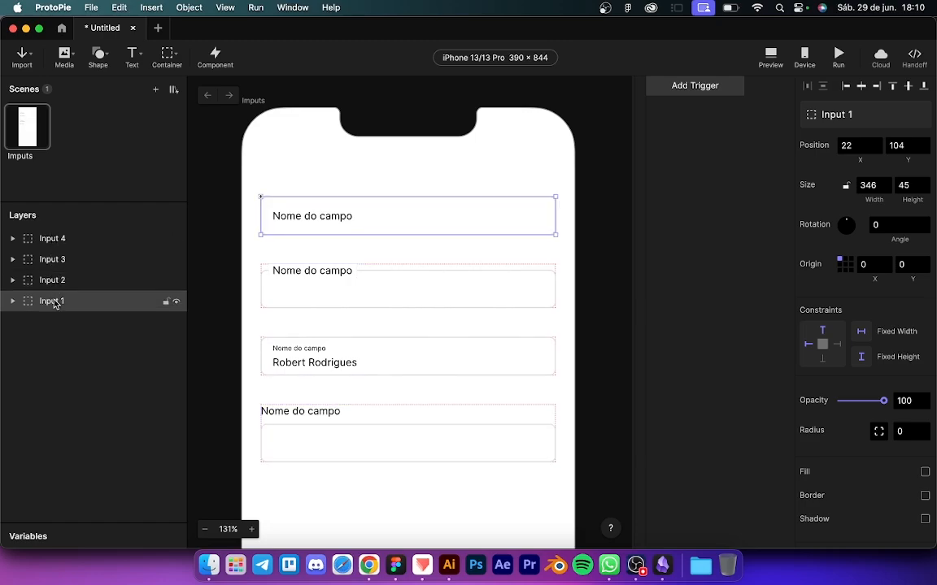
pyautogui.scroll(2, 333, 234)
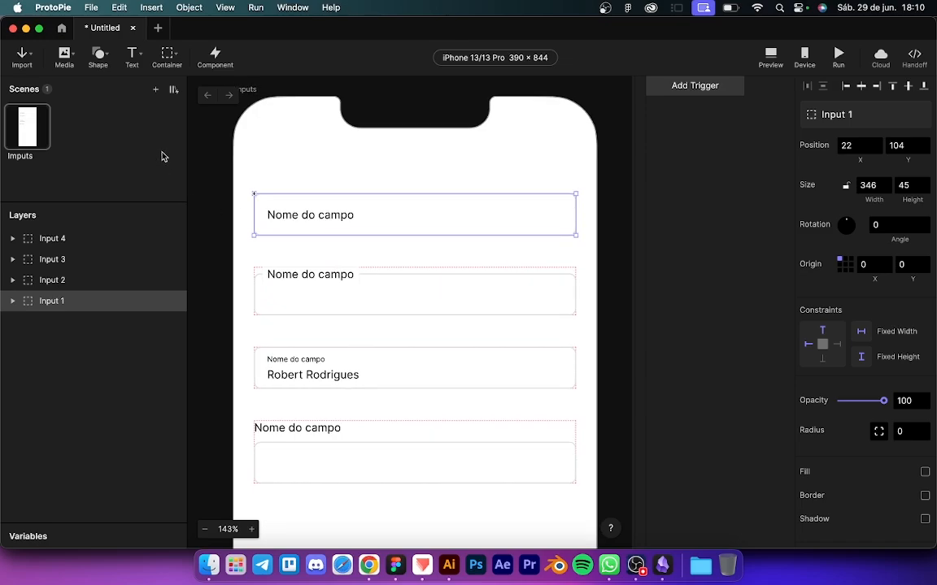
pyautogui.click(132, 60)
pyautogui.click(148, 103)
pyautogui.moveTo(268, 198); pyautogui.dragTo(563, 227)
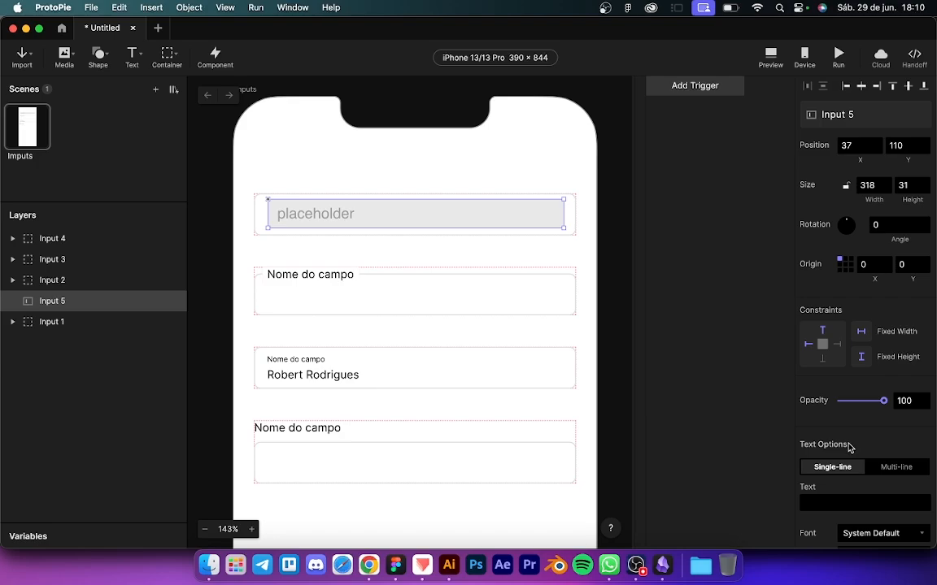
# Step: Turn off the input's PlaceHolder and Fill, and set its left padding to 0
pyautogui.scroll(-5, 847, 443)
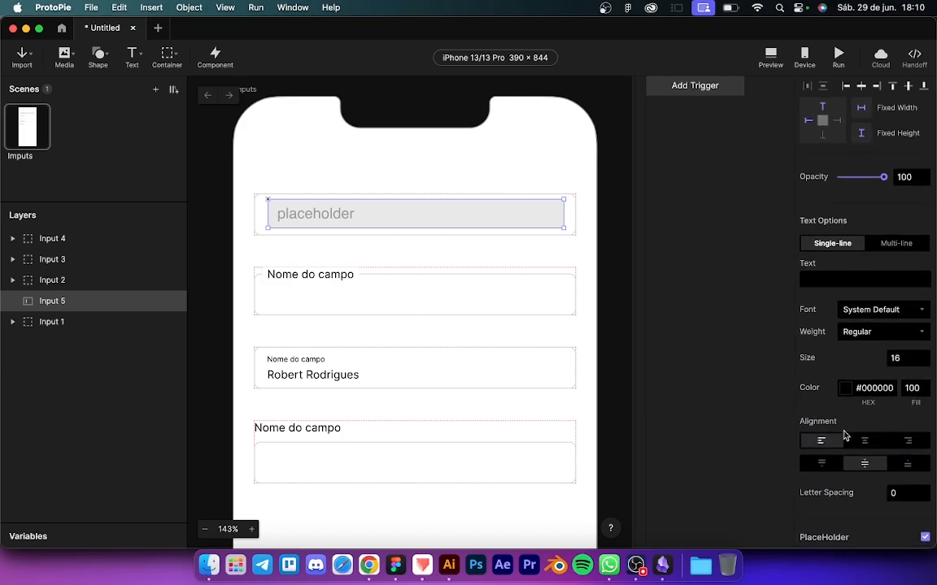
pyautogui.scroll(-8, 845, 436)
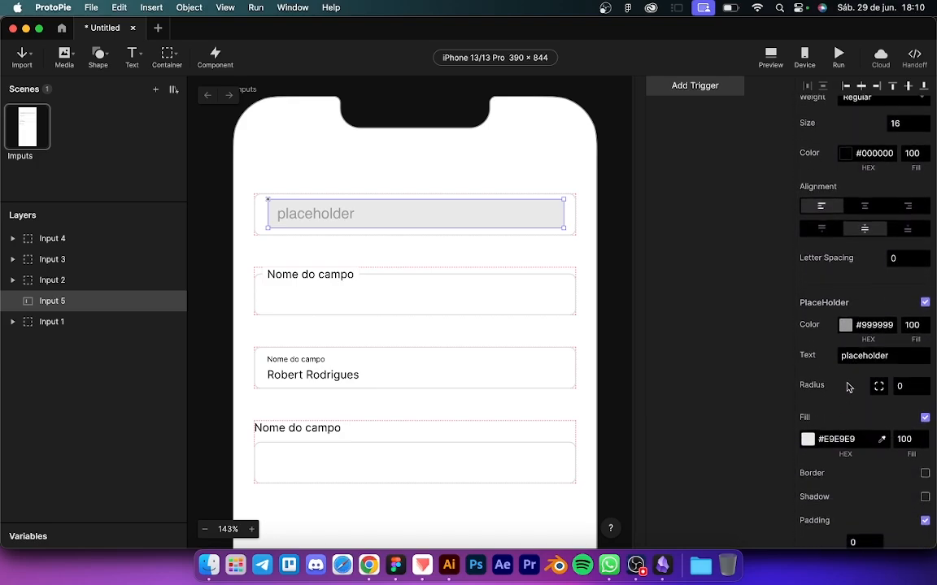
pyautogui.click(924, 302)
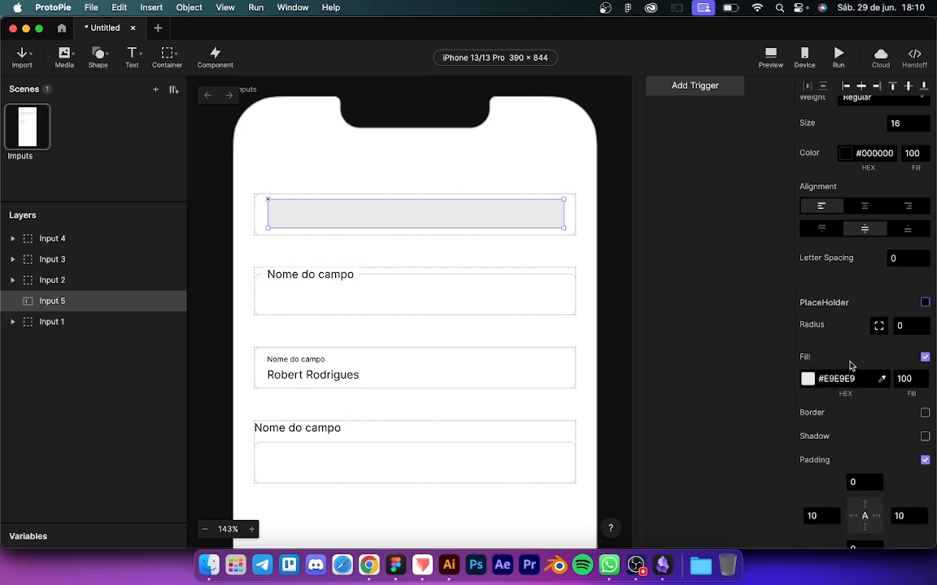
pyautogui.click(925, 358)
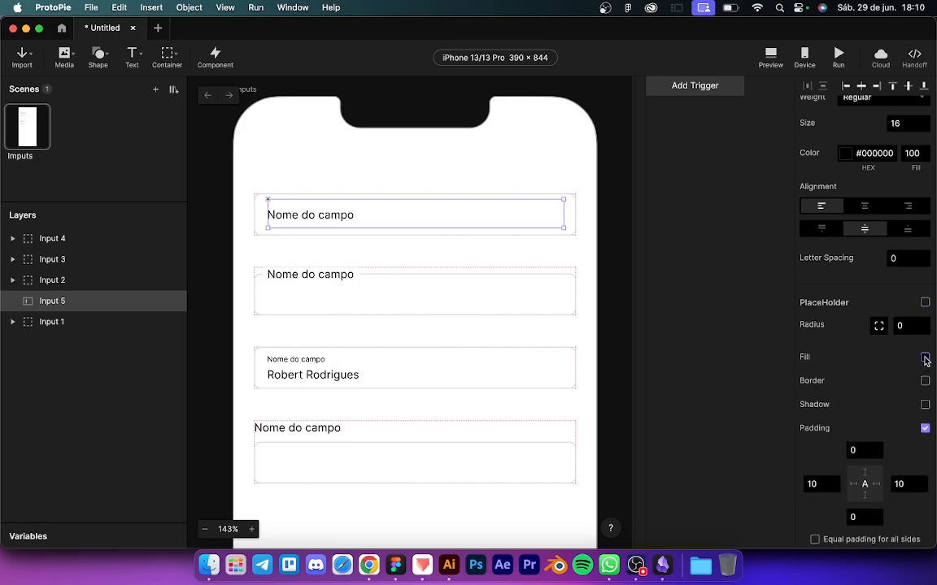
pyautogui.click(925, 357)
pyautogui.click(924, 358)
pyautogui.click(812, 484)
pyautogui.write('0')
pyautogui.press('Return')
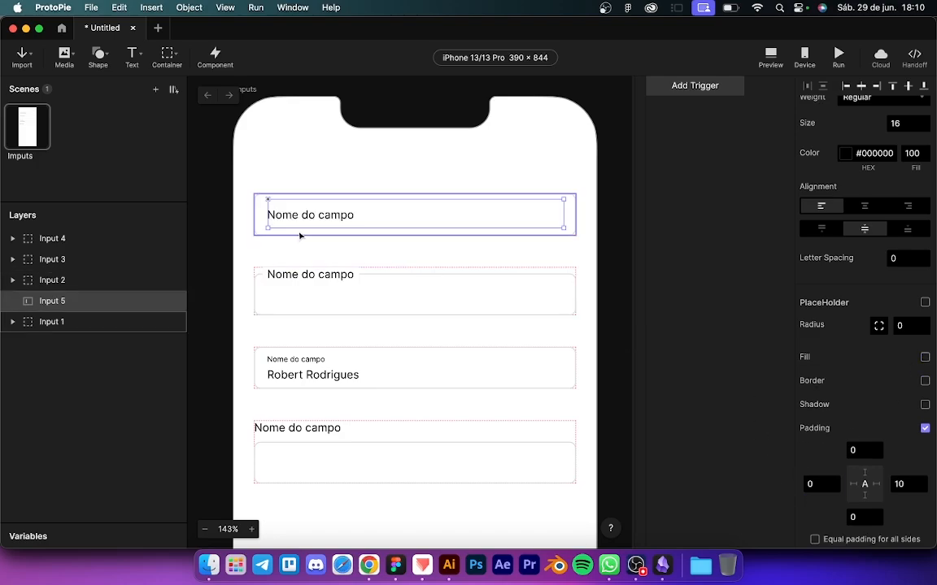
# Step: Preview the prototype, test typing in the first field, then return to the editor
pyautogui.press('super+p')
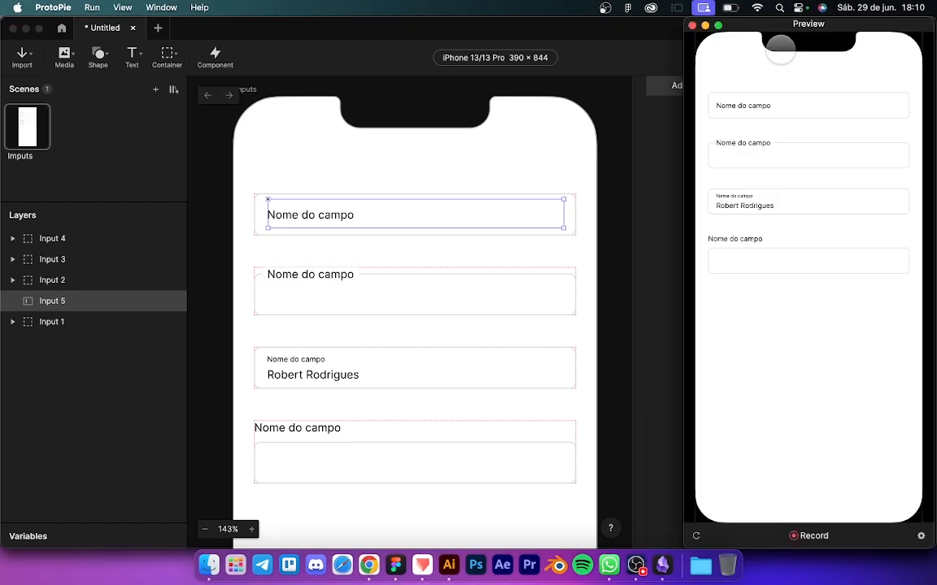
pyautogui.click(727, 108)
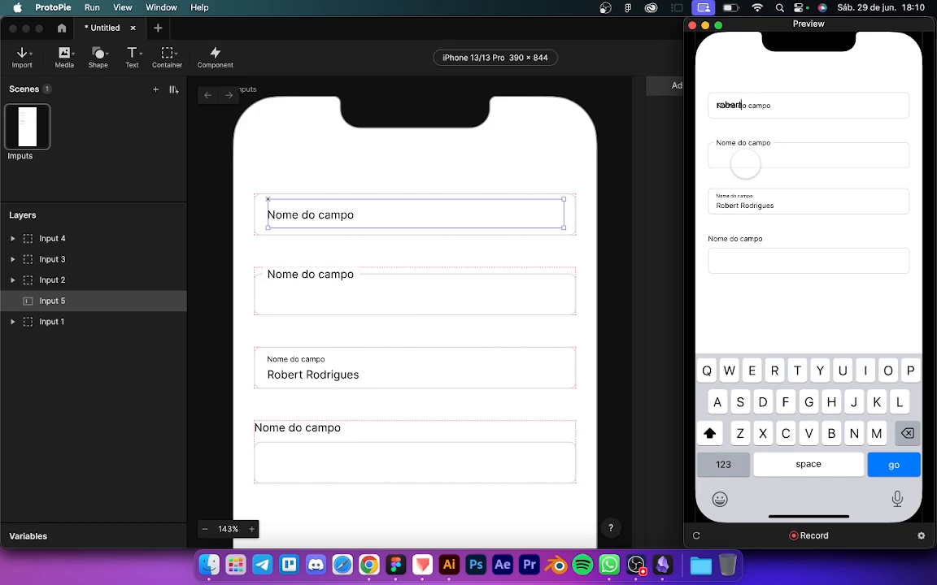
pyautogui.click(606, 219)
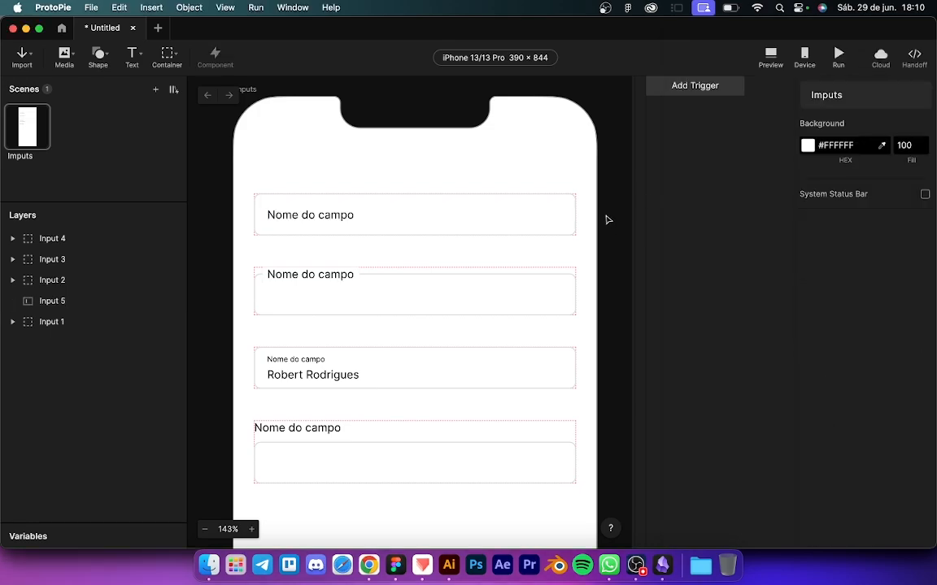
# Step: Drag Input 5 into the Input 1 group and convert its Rectangle 1 with Make Editable
pyautogui.click(307, 217)
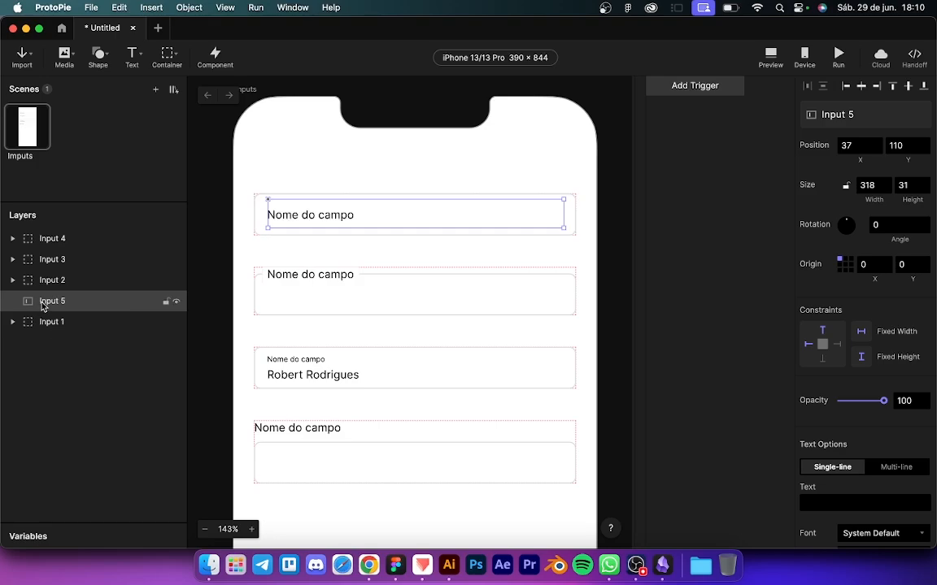
pyautogui.moveTo(47, 311); pyautogui.dragTo(50, 323)
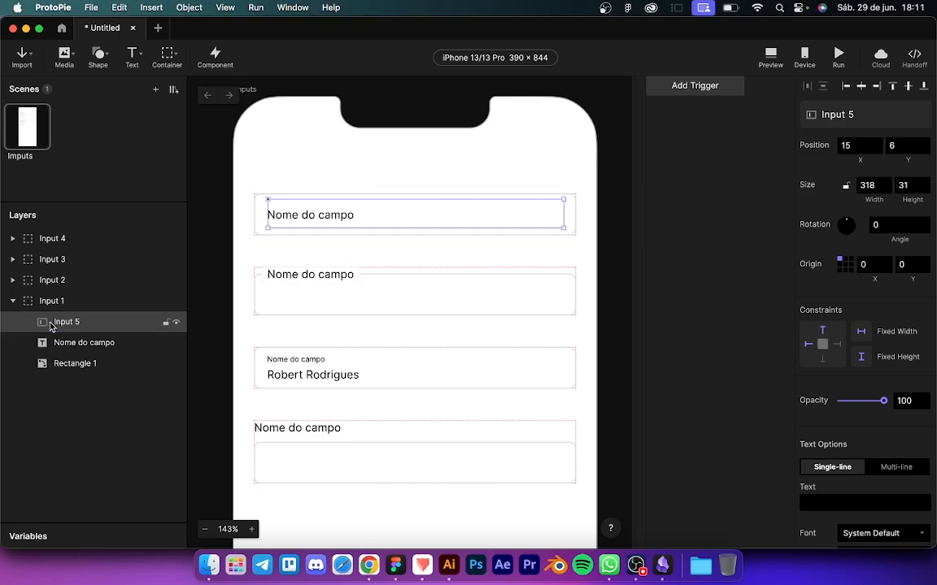
pyautogui.click(13, 300)
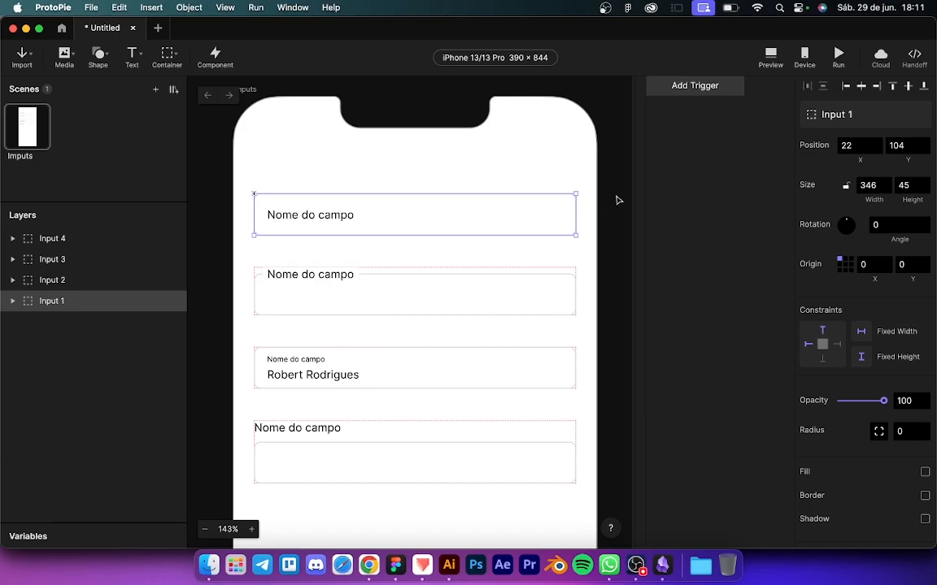
pyautogui.click(12, 301)
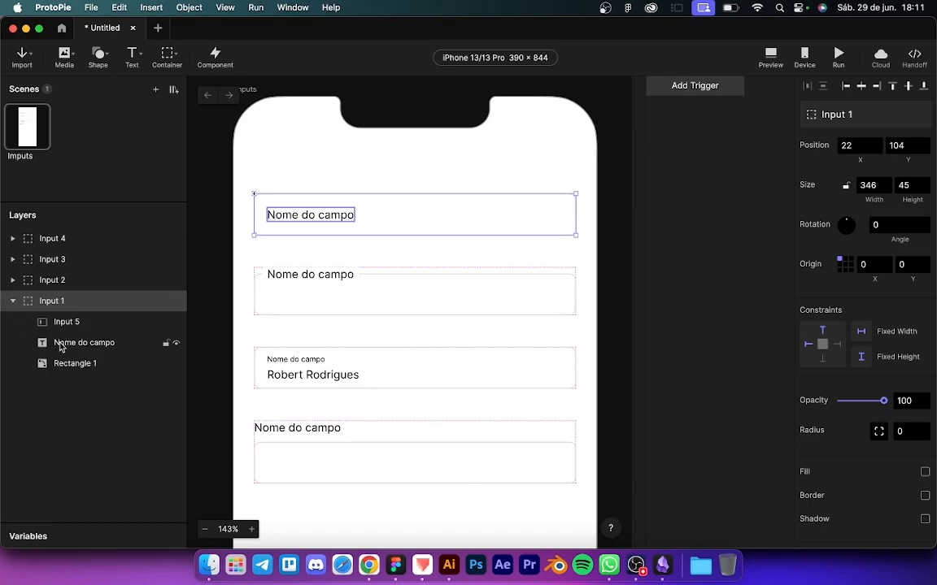
pyautogui.click(68, 366)
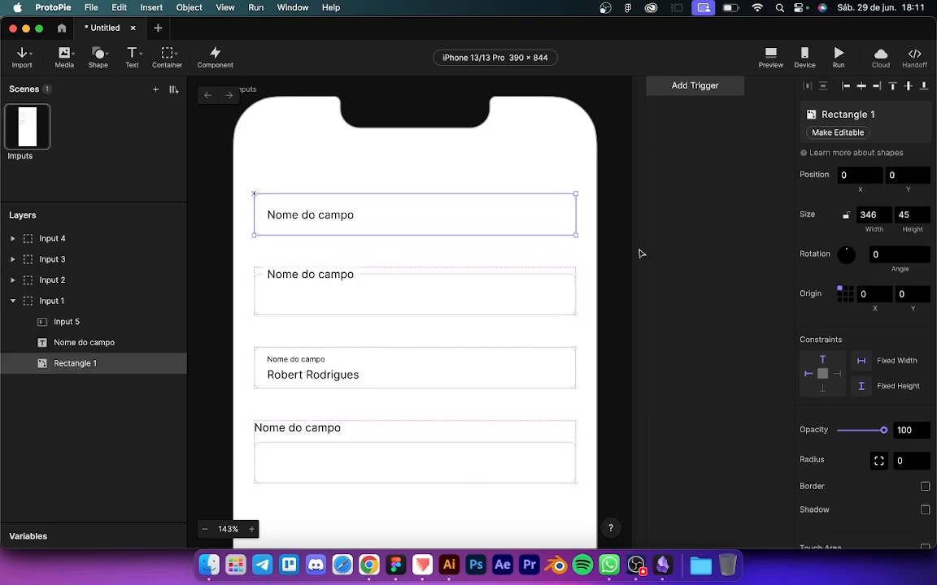
pyautogui.click(829, 133)
pyautogui.click(224, 320)
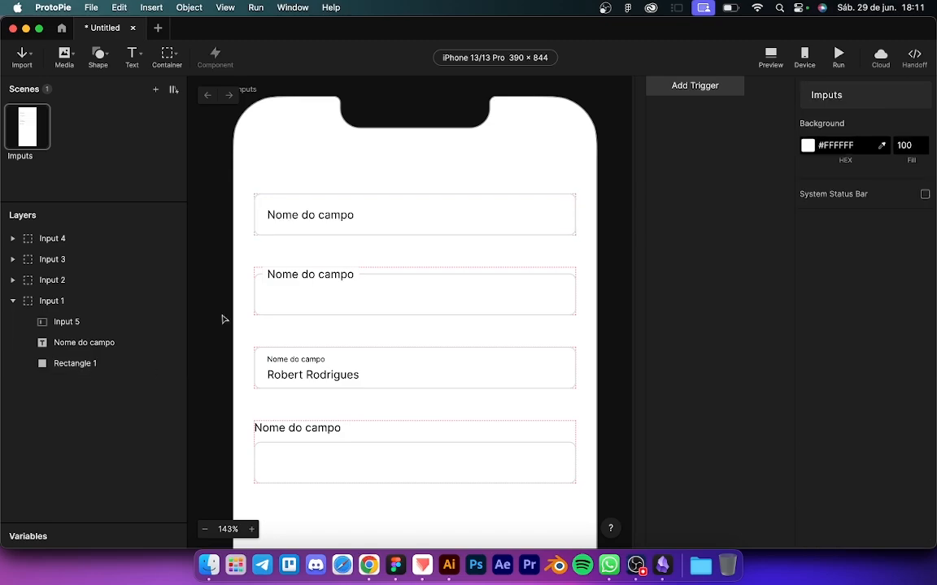
pyautogui.click(408, 229)
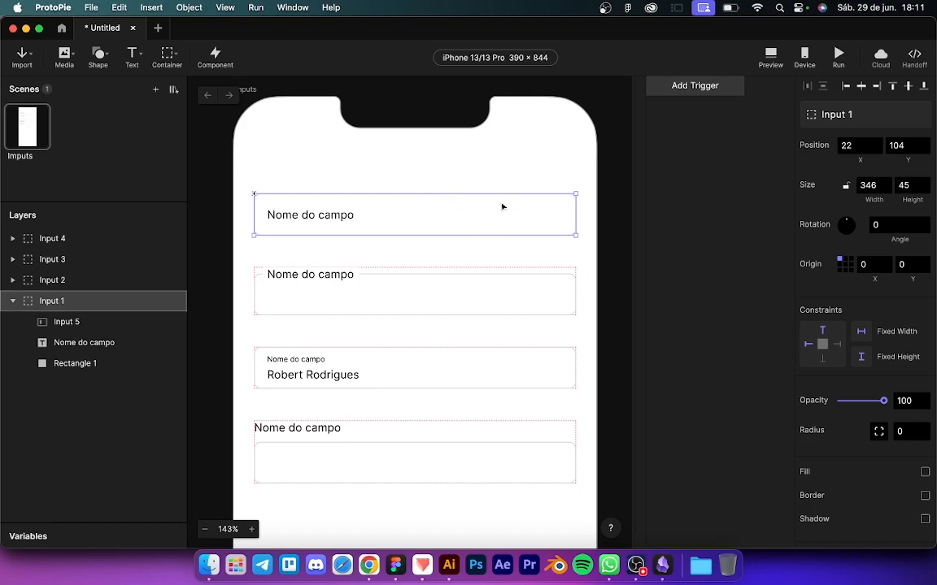
# Step: Add a Tap trigger on Input 1 with a Focus response targeting the field, renamed Input 1
pyautogui.click(669, 87)
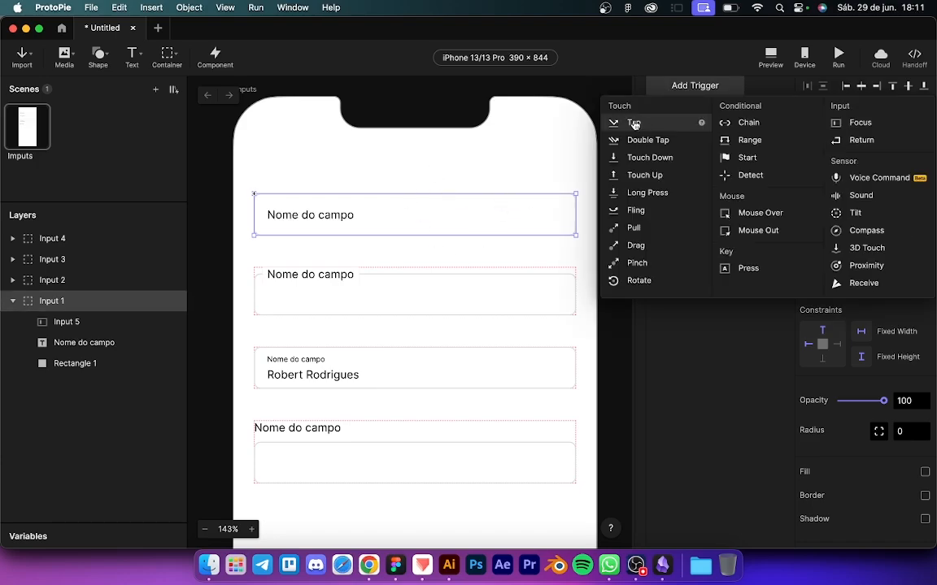
pyautogui.click(634, 124)
pyautogui.click(668, 102)
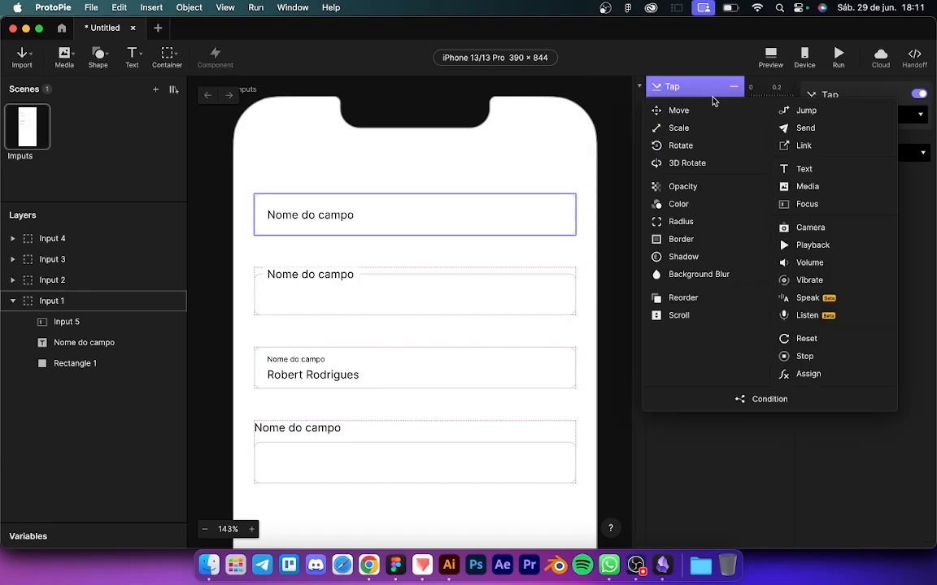
pyautogui.click(807, 204)
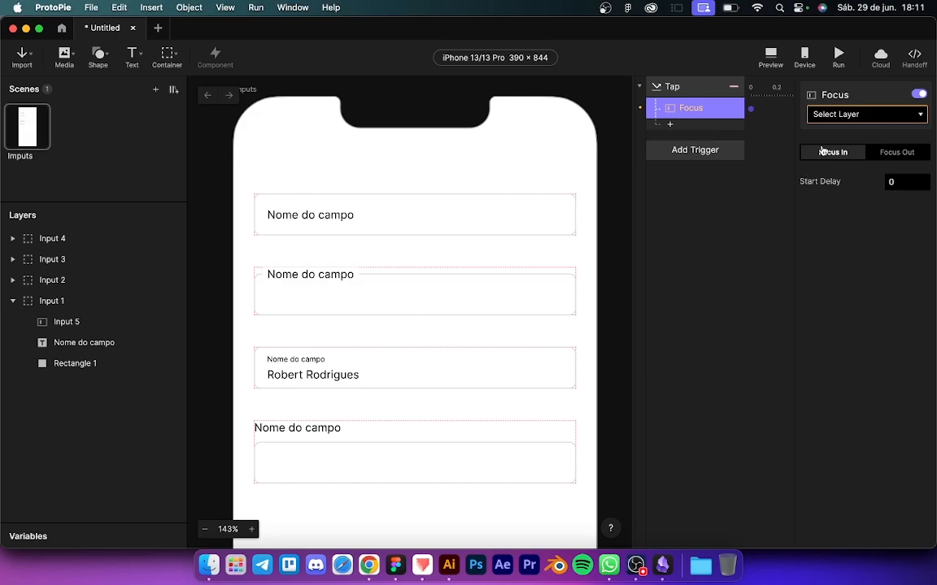
pyautogui.click(830, 116)
pyautogui.click(859, 166)
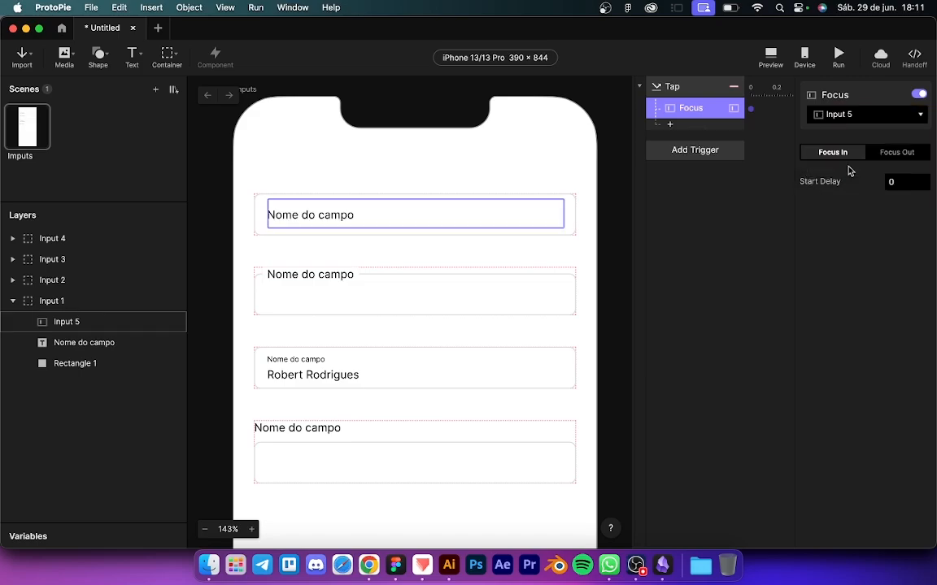
pyautogui.doubleClick(65, 322)
pyautogui.press('Right')
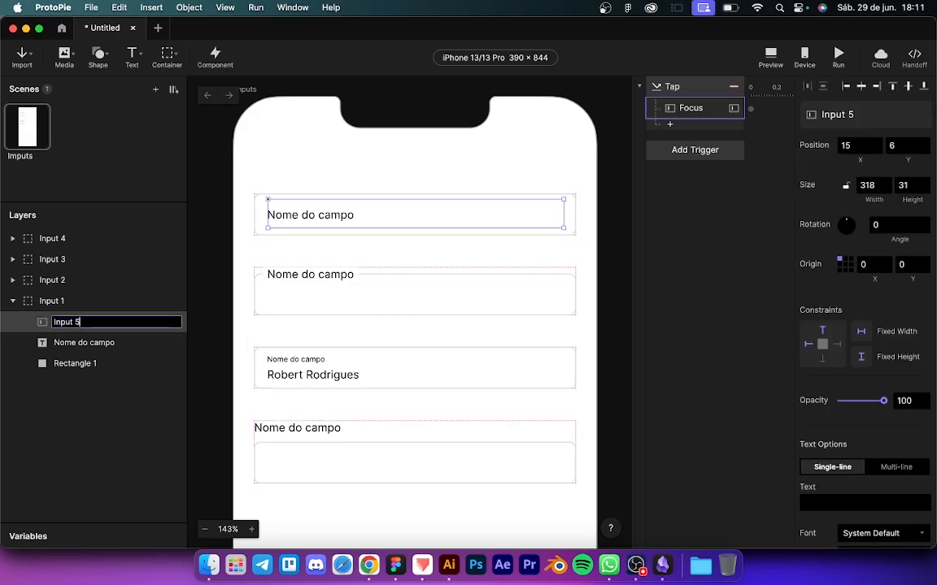
pyautogui.press('Return')
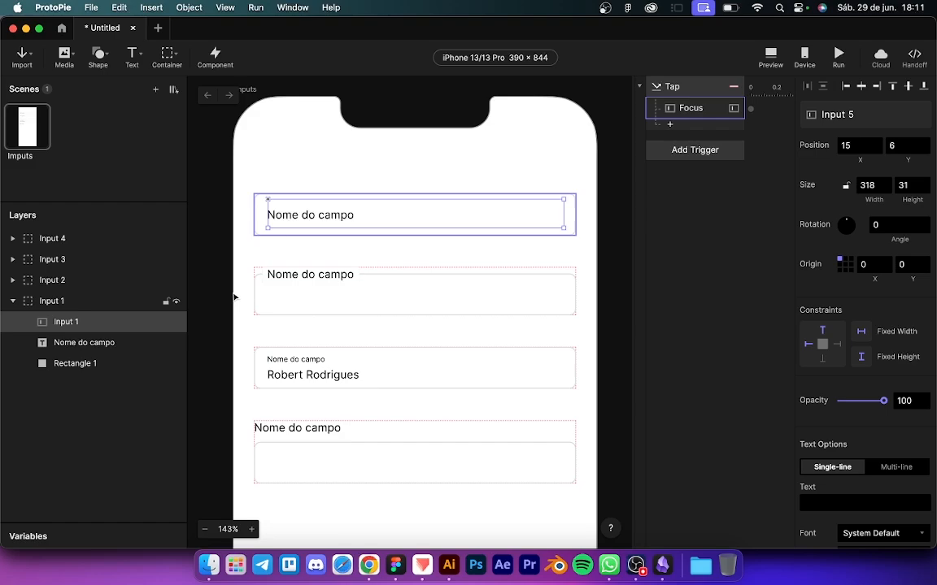
pyautogui.click(642, 215)
pyautogui.click(691, 109)
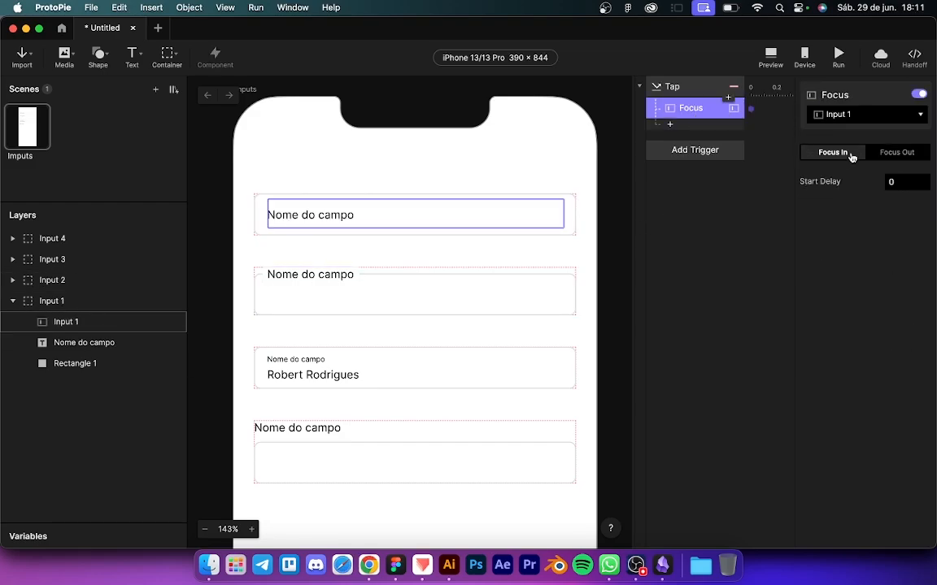
# Step: Add a Border response to the tap, targeting Rectangle 1 renamed R1
pyautogui.click(686, 130)
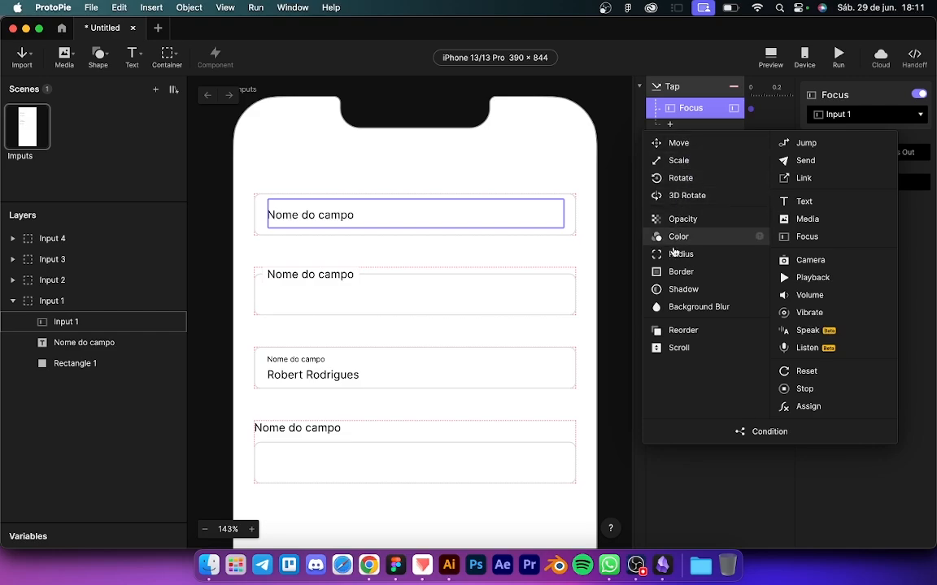
pyautogui.click(672, 274)
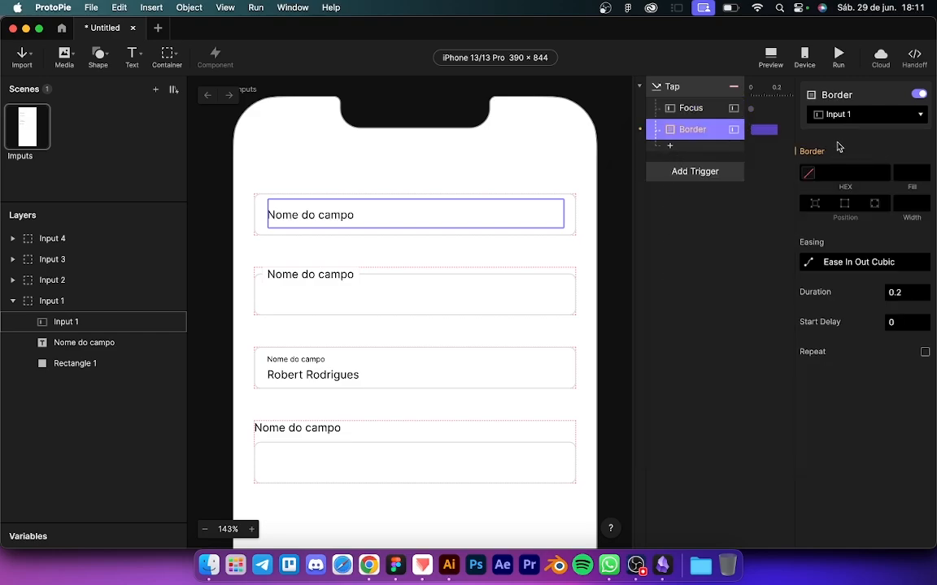
pyautogui.click(843, 116)
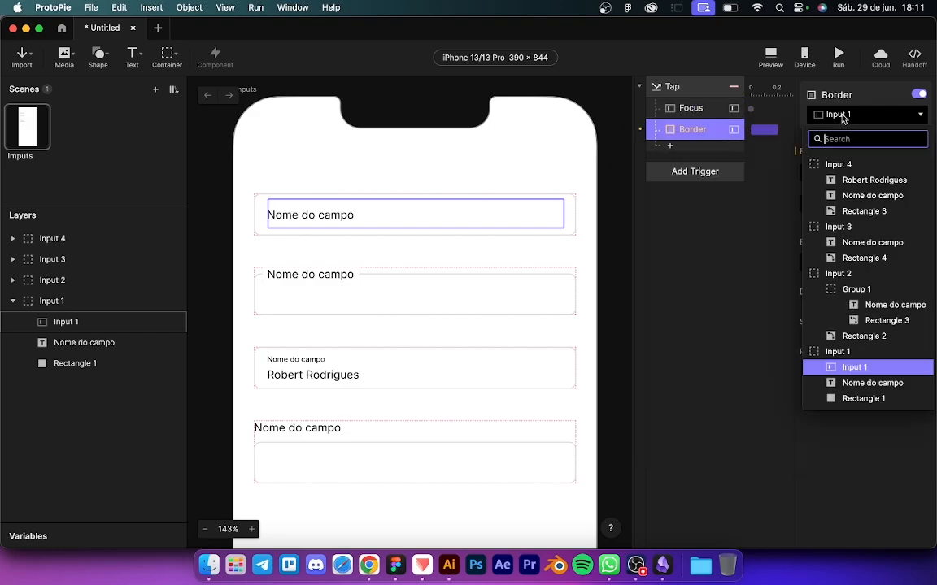
pyautogui.click(856, 398)
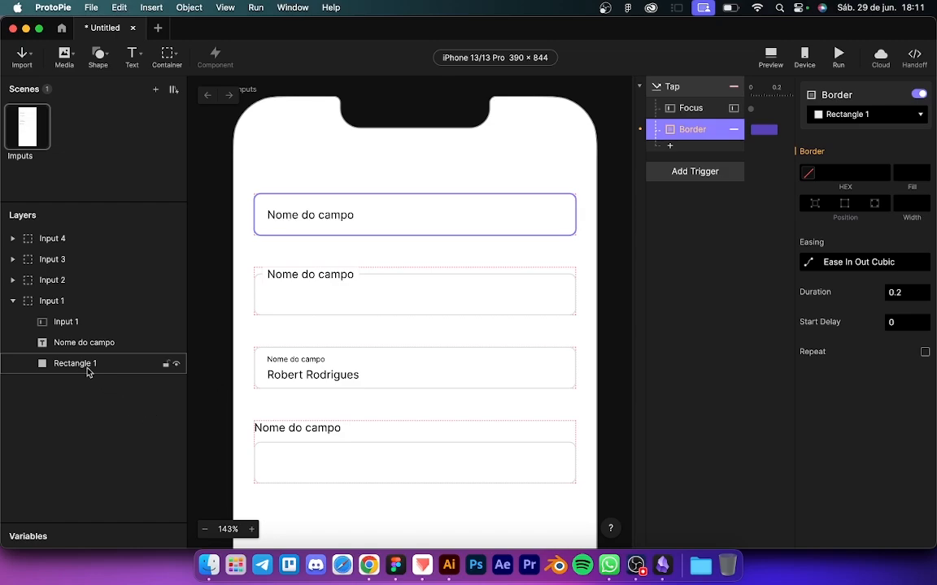
pyautogui.doubleClick(78, 364)
pyautogui.write('R1')
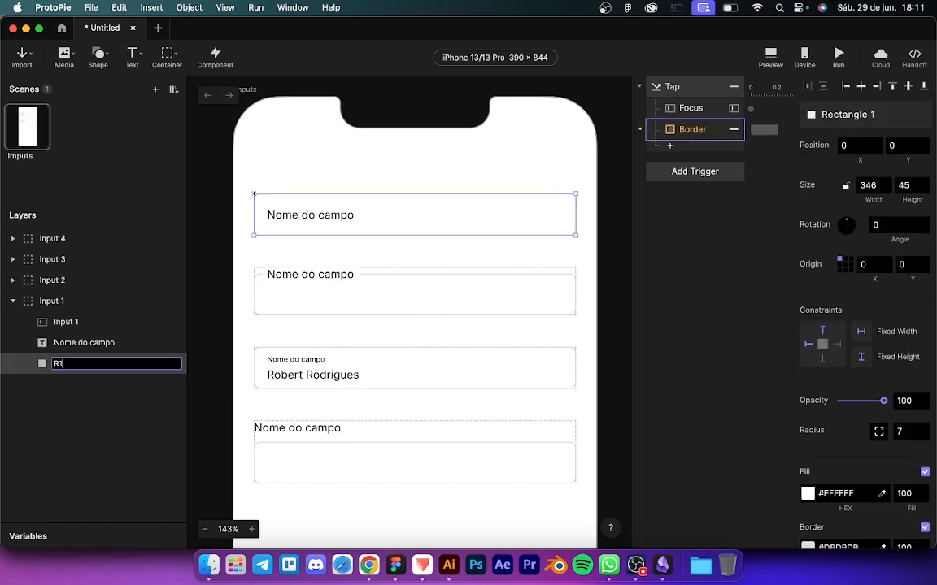
pyautogui.press('Return')
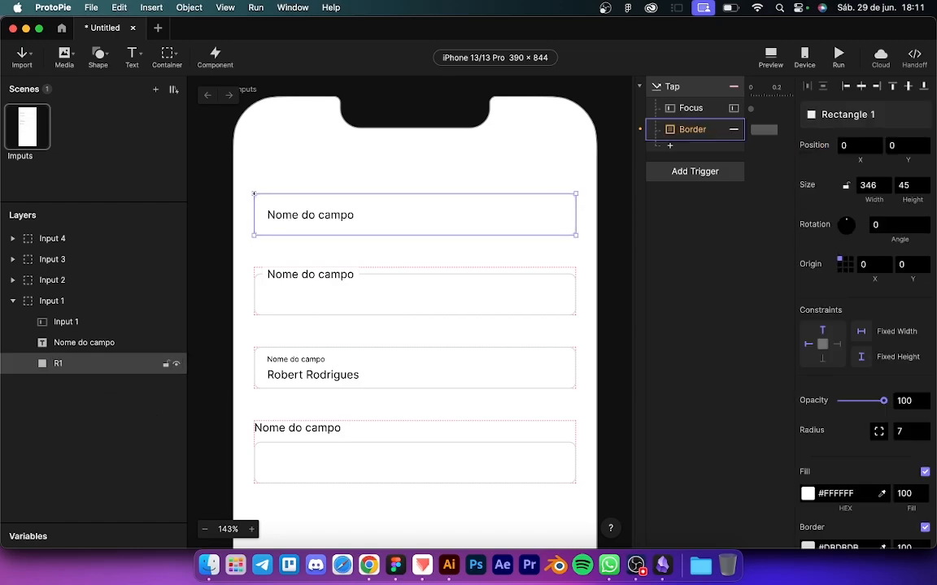
pyautogui.click(685, 131)
pyautogui.click(829, 115)
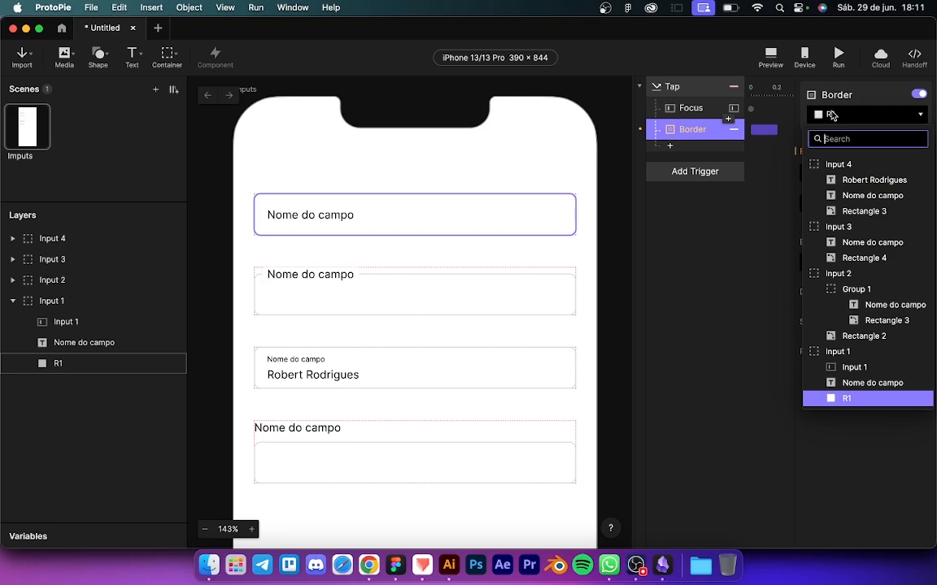
pyautogui.write('r1')
pyautogui.click(832, 164)
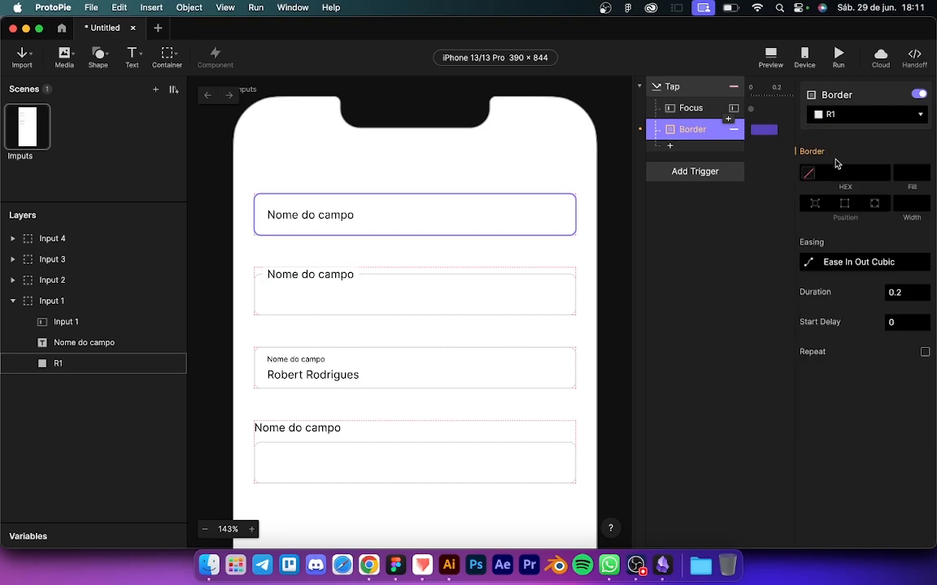
# Step: Set the border to #184BB2 at 100 with width 2, then preview the prototype
pyautogui.click(807, 172)
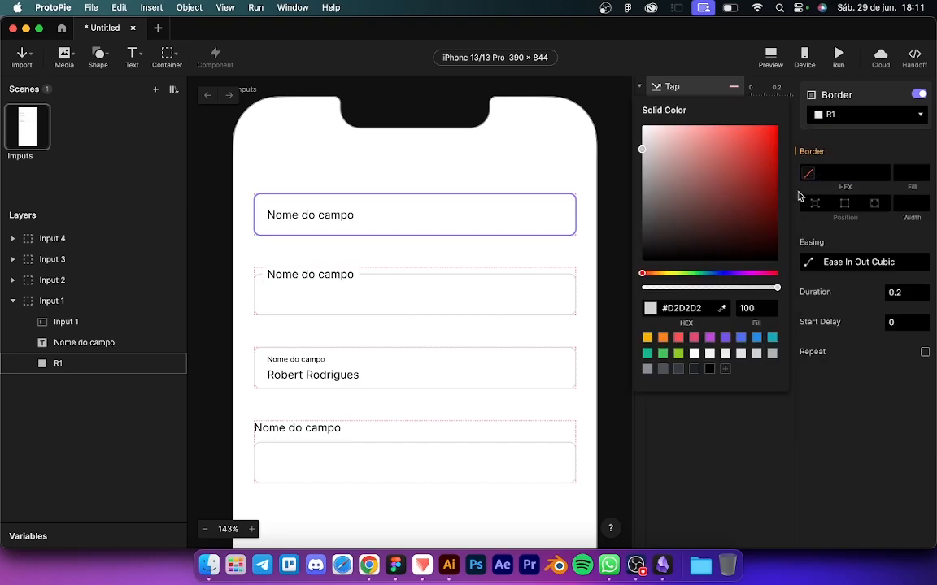
pyautogui.click(722, 274)
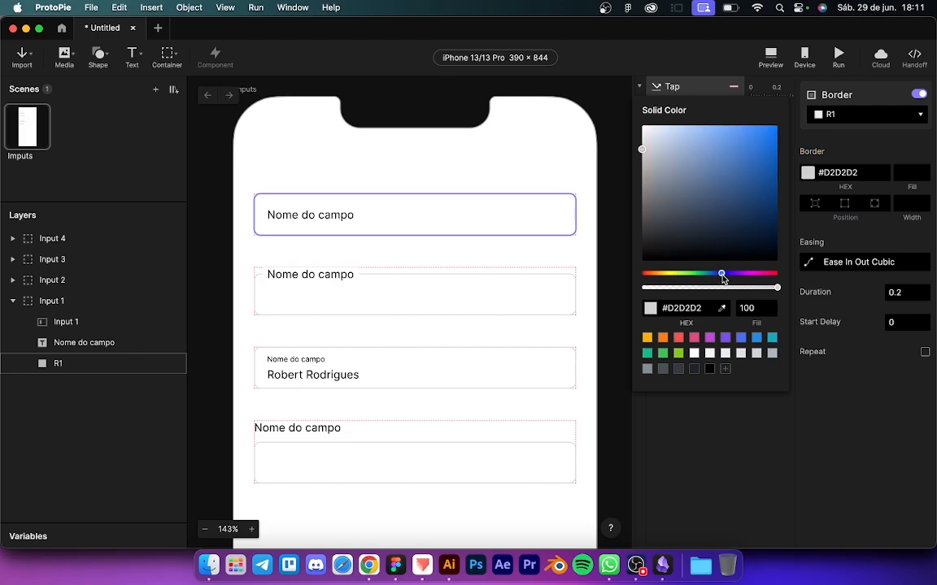
pyautogui.moveTo(746, 189); pyautogui.dragTo(760, 169)
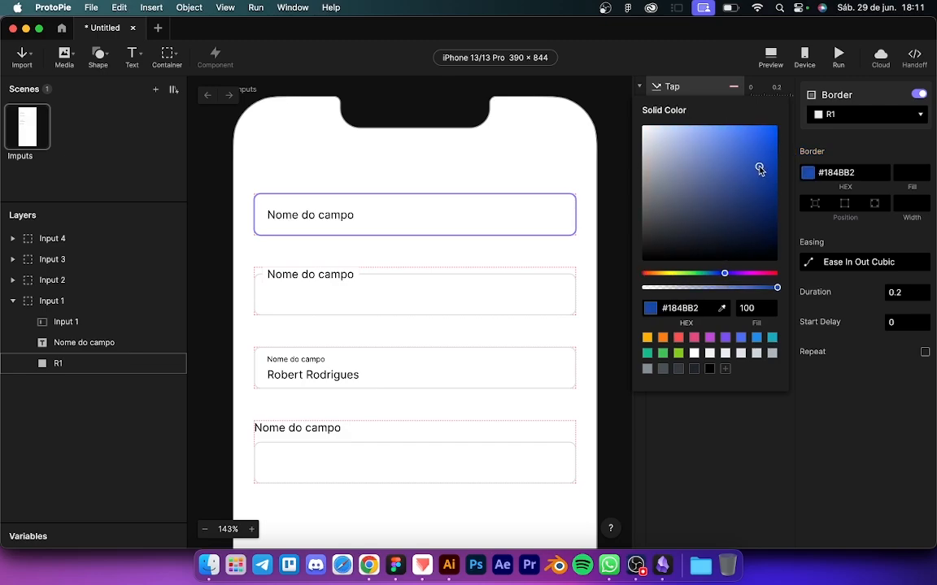
pyautogui.click(819, 152)
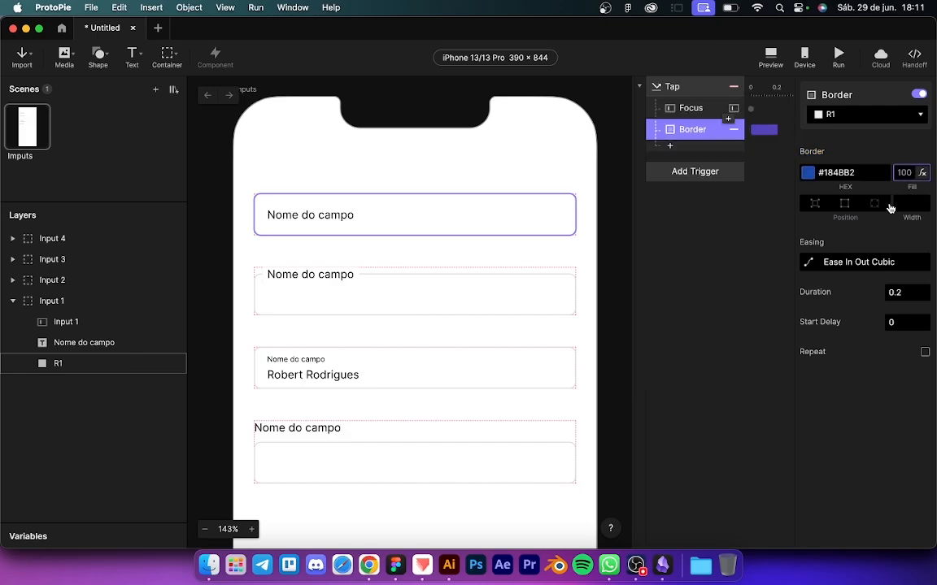
pyautogui.write('100')
pyautogui.press('Return')
pyautogui.click(871, 205)
pyautogui.click(907, 204)
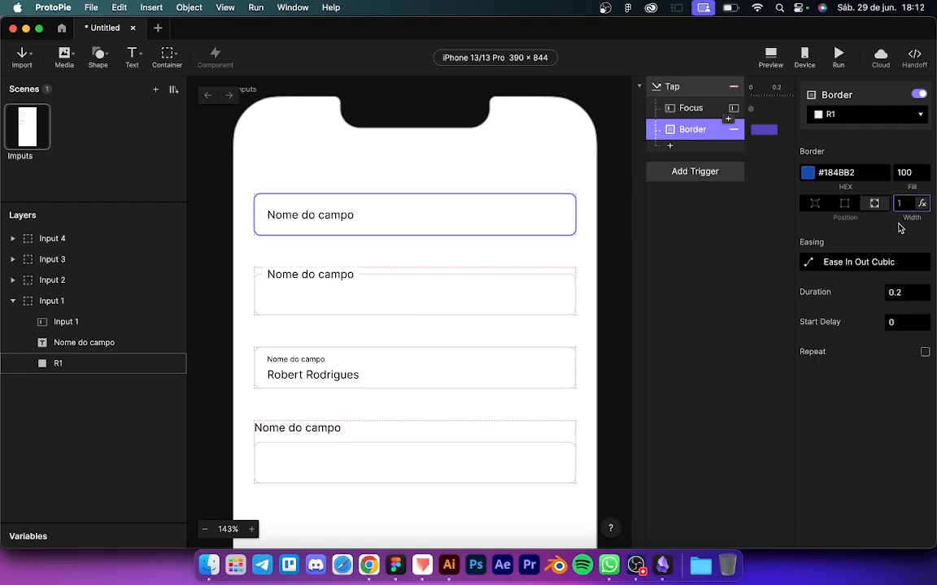
pyautogui.write('2')
pyautogui.press('Return')
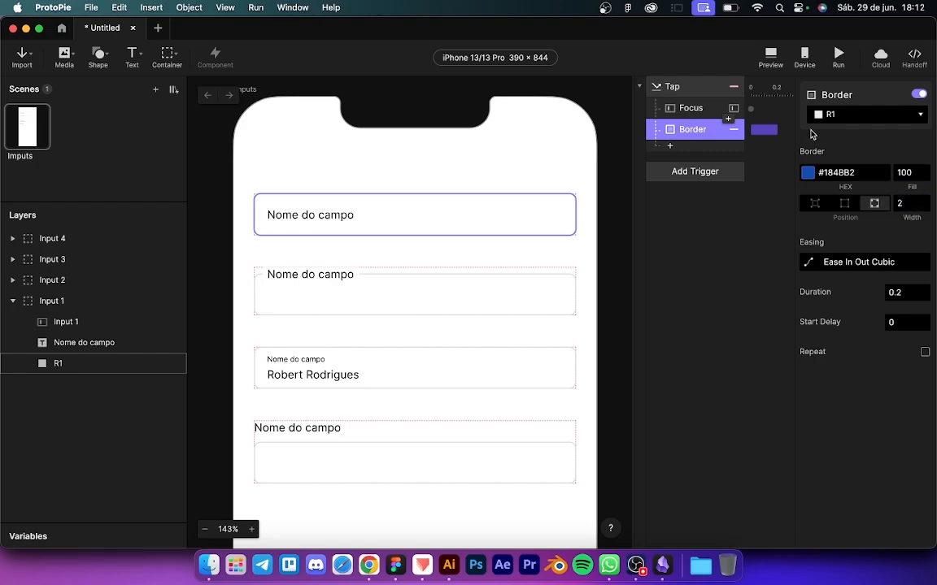
pyautogui.press('super+p')
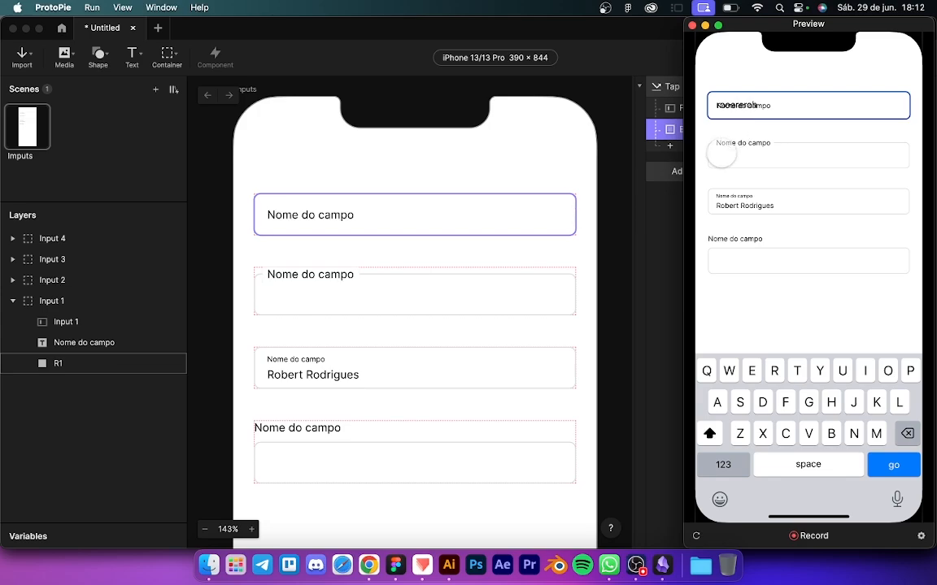
# Step: Add an Opacity response to the Tap trigger fading the Nome do campo label to 0
pyautogui.press('BackSpace')
pyautogui.press('BackSpace')
pyautogui.press('BackSpace')
pyautogui.press('BackSpace')
pyautogui.press('BackSpace')
pyautogui.press('BackSpace')
pyautogui.press('BackSpace')
pyautogui.press('BackSpace')
pyautogui.press('BackSpace')
pyautogui.click(679, 146)
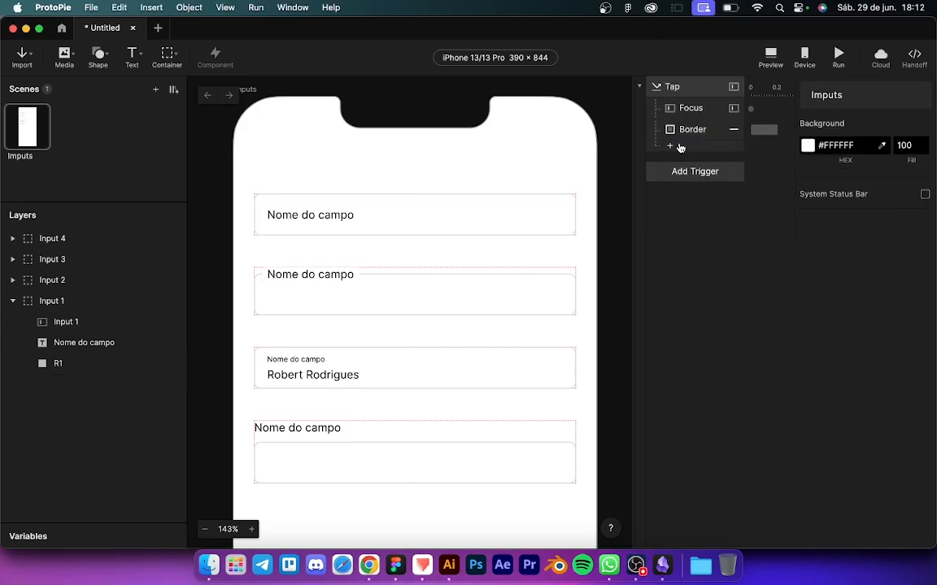
pyautogui.click(681, 147)
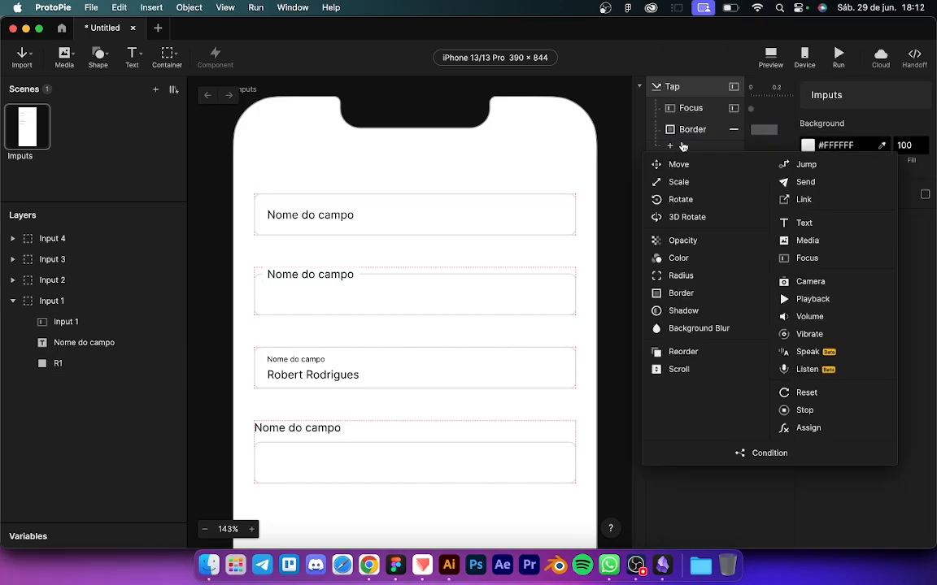
pyautogui.click(682, 241)
pyautogui.click(835, 114)
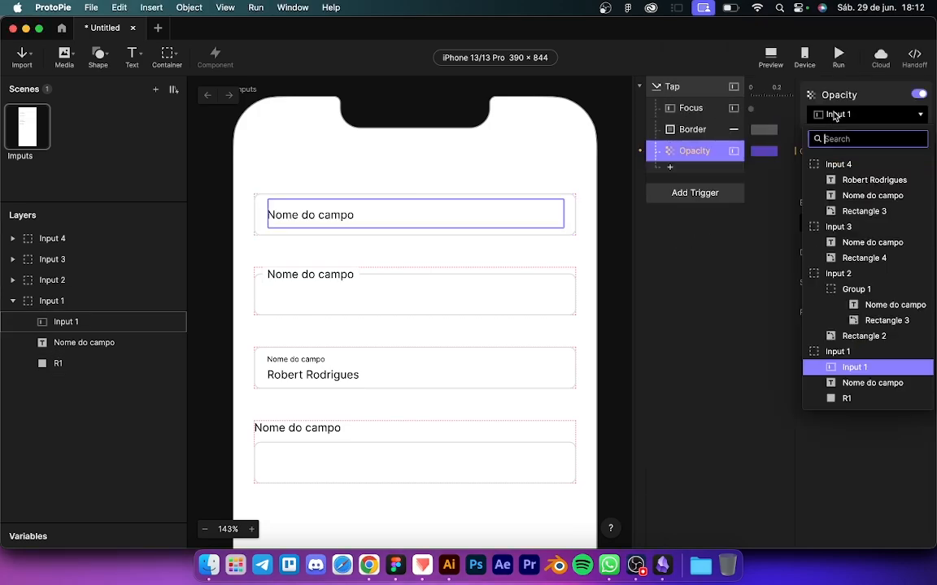
pyautogui.click(860, 383)
pyautogui.moveTo(844, 177); pyautogui.dragTo(809, 179)
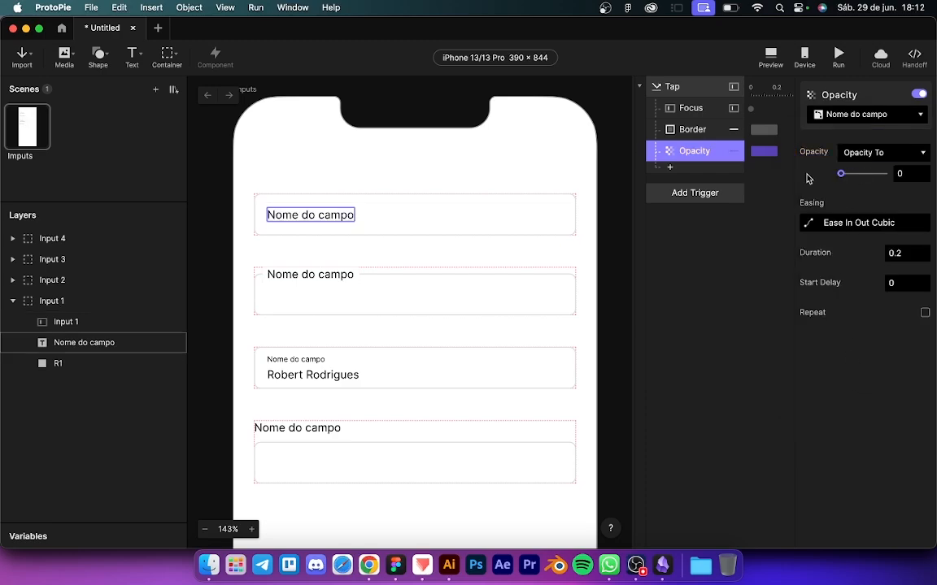
pyautogui.click(688, 266)
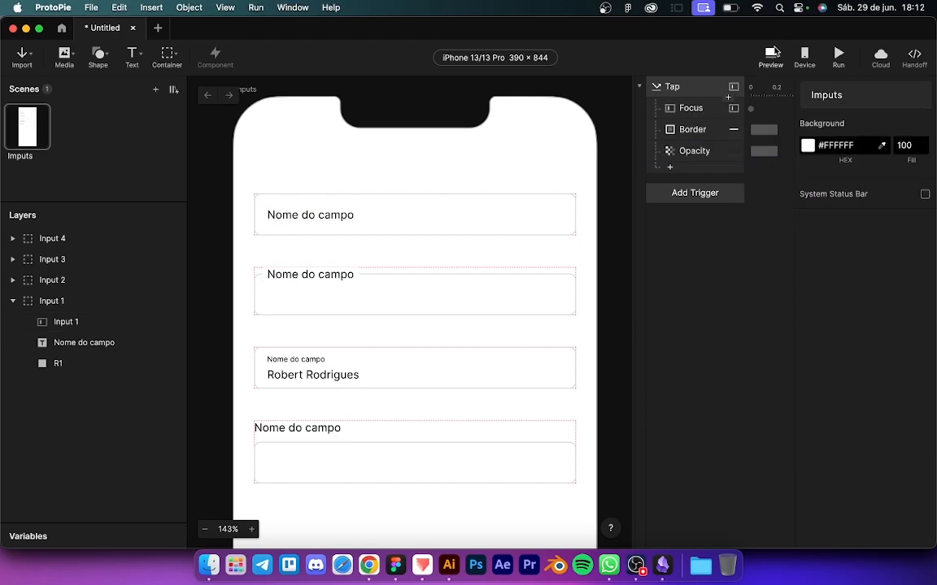
# Step: Test the first field in preview by typing and clearing text, then return to the editor
pyautogui.click(770, 57)
pyautogui.click(768, 109)
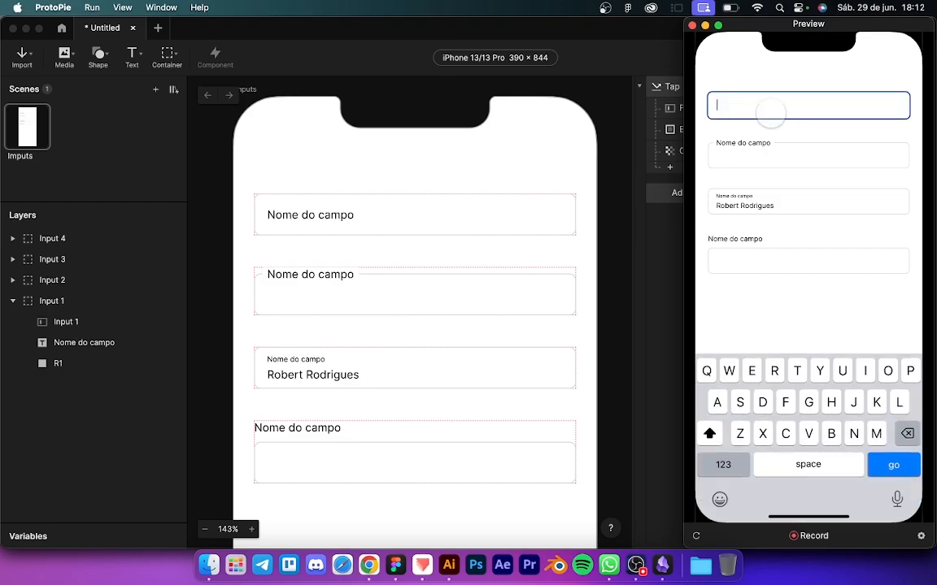
pyautogui.write('robeorbeorb')
pyautogui.press('BackSpace')
pyautogui.press('BackSpace')
pyautogui.press('BackSpace')
pyautogui.press('BackSpace')
pyautogui.press('BackSpace')
pyautogui.press('BackSpace')
pyautogui.write('bero')
pyautogui.press('BackSpace')
pyautogui.press('BackSpace')
pyautogui.press('BackSpace')
pyautogui.press('BackSpace')
pyautogui.press('BackSpace')
pyautogui.press('BackSpace')
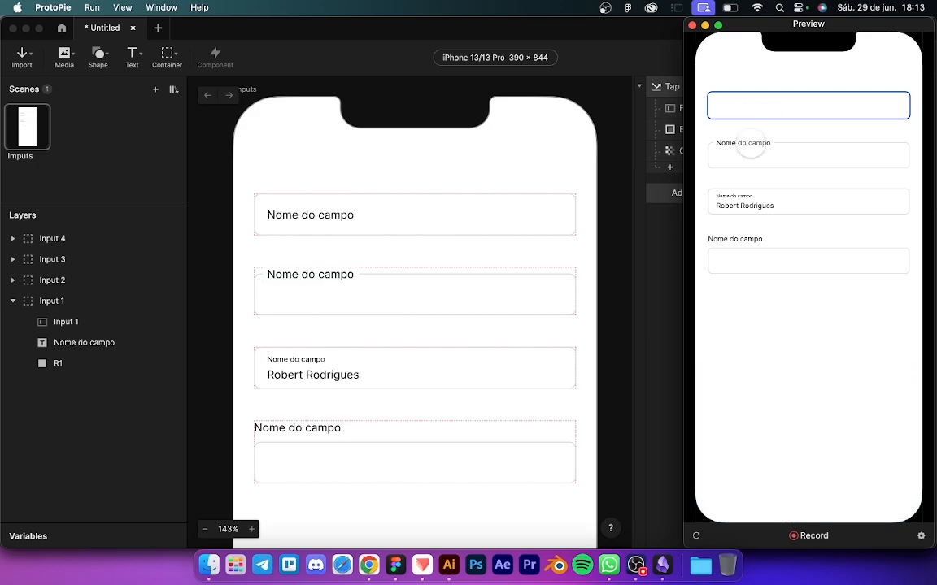
pyautogui.click(665, 246)
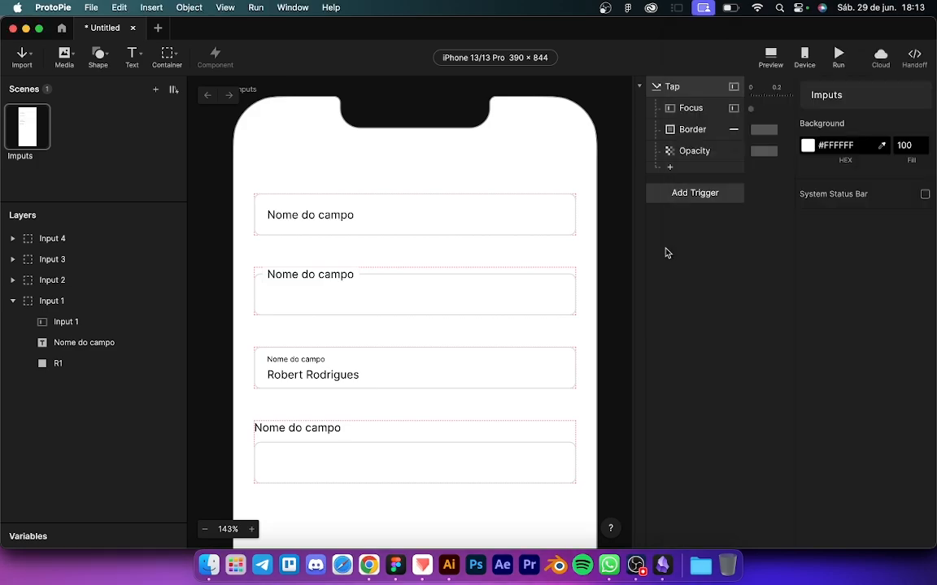
# Step: Add a Focus trigger on Input 1 that fires on Focus Out
pyautogui.click(680, 195)
pyautogui.click(857, 230)
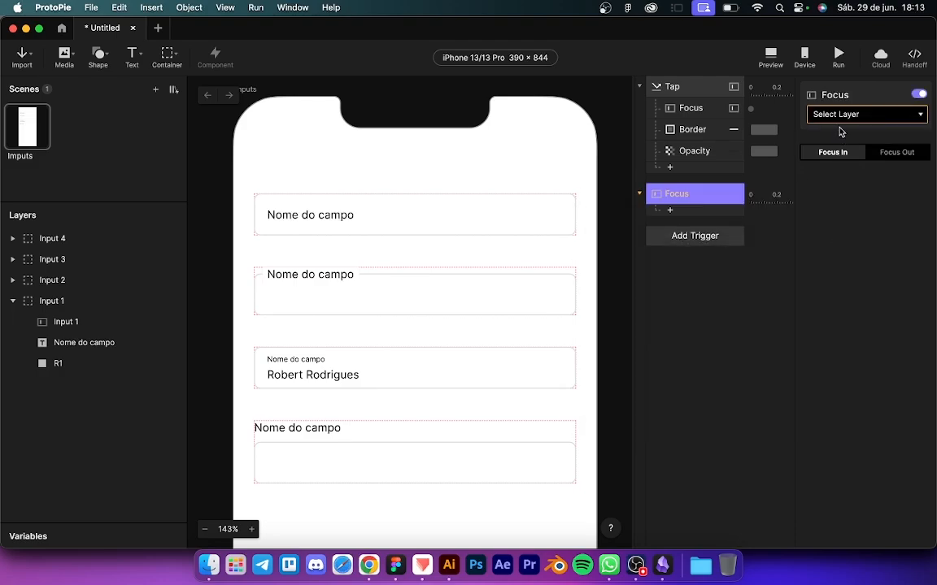
pyautogui.click(838, 116)
pyautogui.click(850, 164)
pyautogui.click(893, 152)
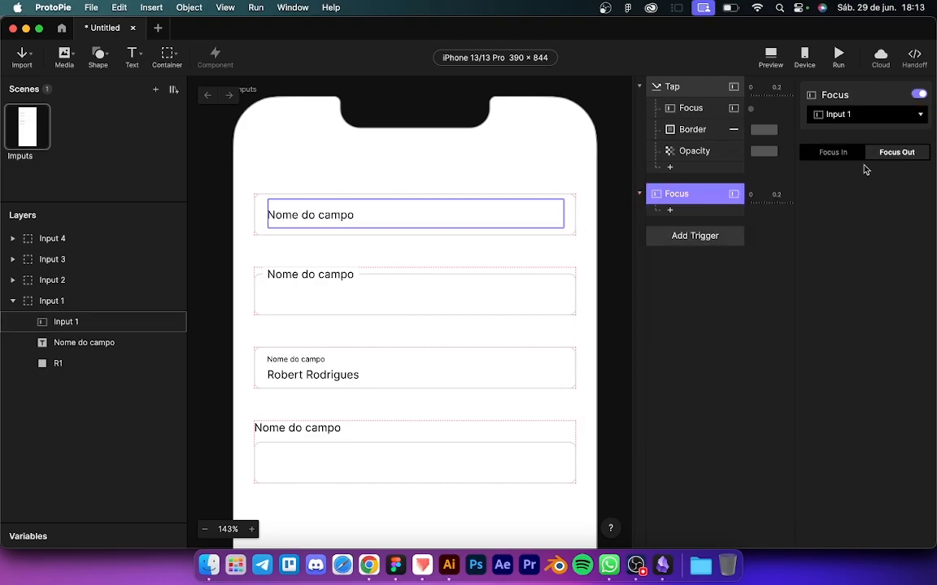
pyautogui.click(700, 108)
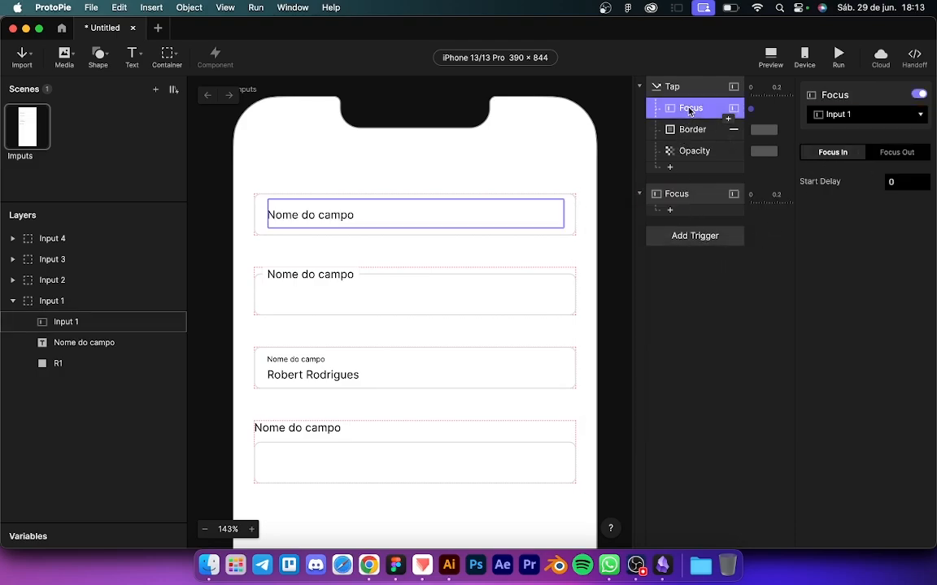
# Step: Add two Reset responses, conditioned on Input 1's text = None and ≠ None
pyautogui.click(687, 212)
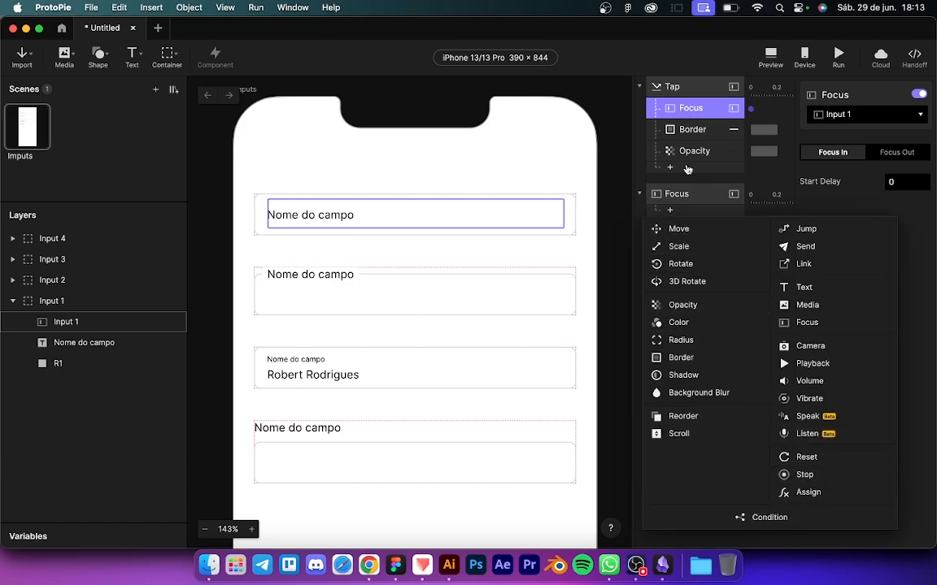
pyautogui.click(694, 130)
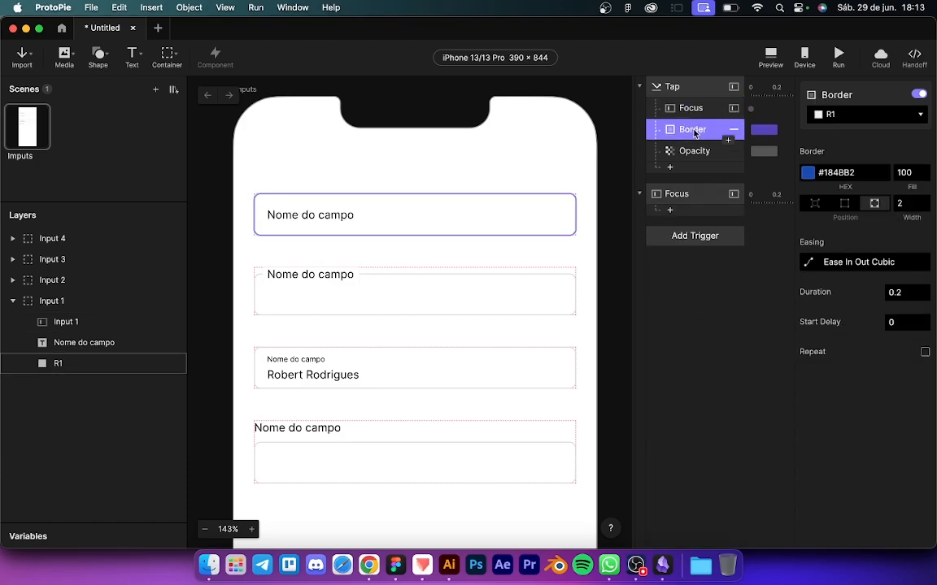
pyautogui.click(687, 212)
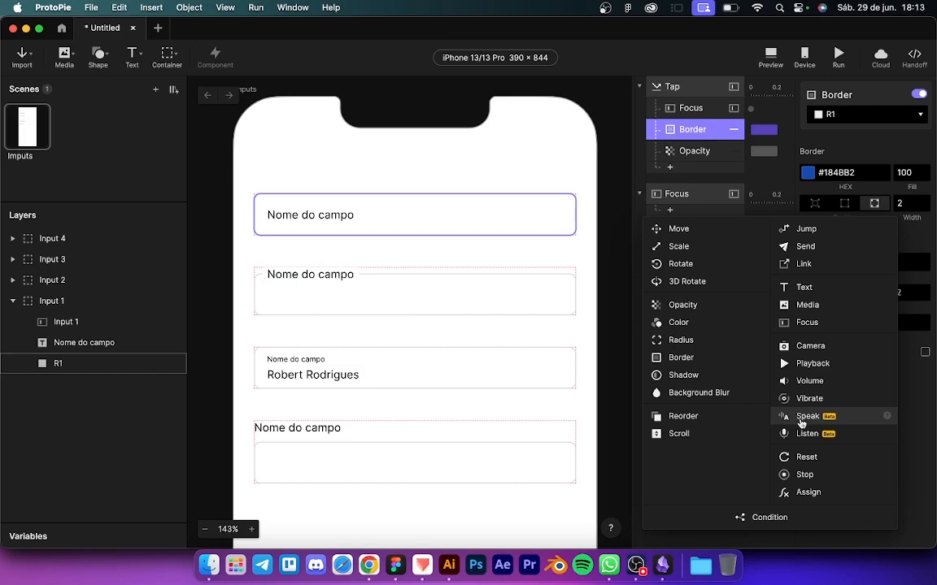
pyautogui.click(778, 453)
pyautogui.click(671, 150)
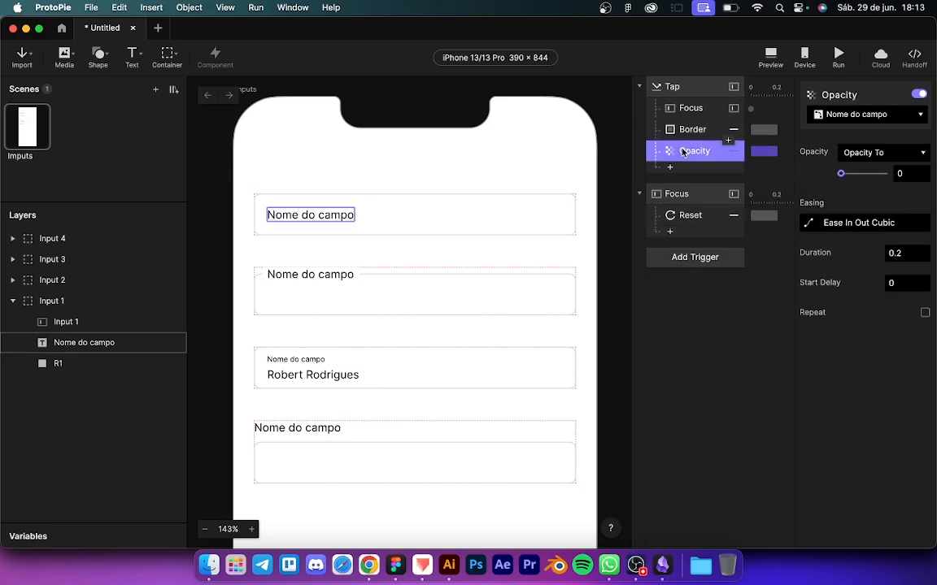
pyautogui.click(674, 232)
pyautogui.click(796, 478)
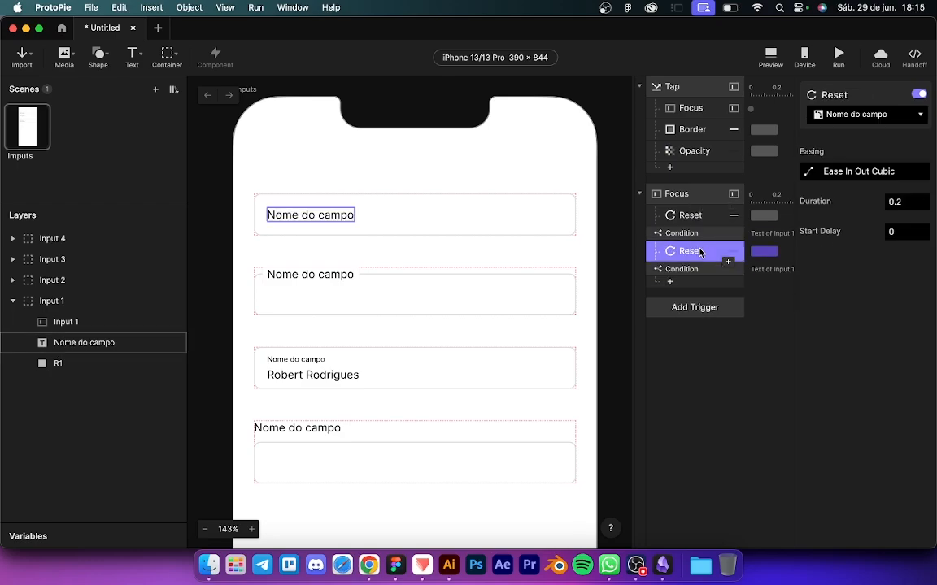
pyautogui.click(699, 234)
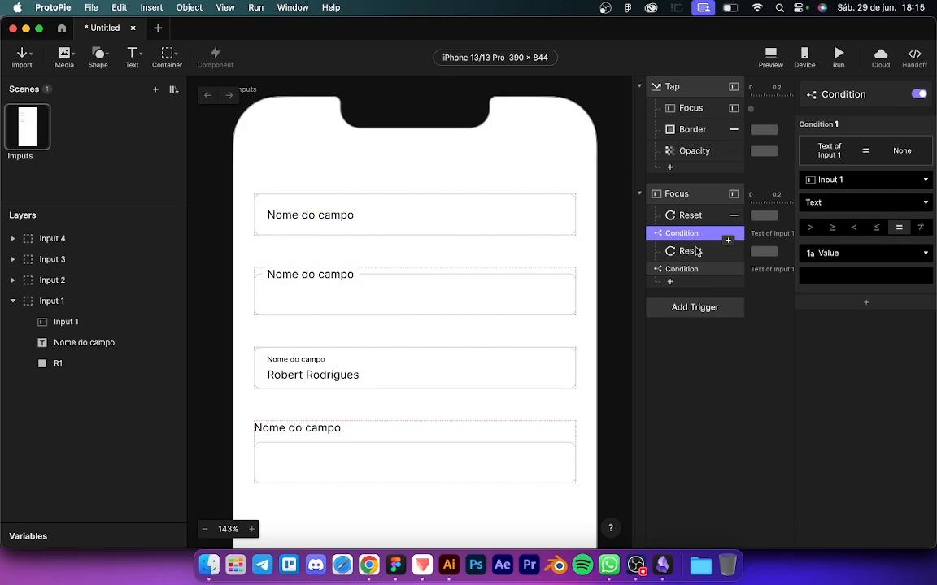
pyautogui.click(691, 251)
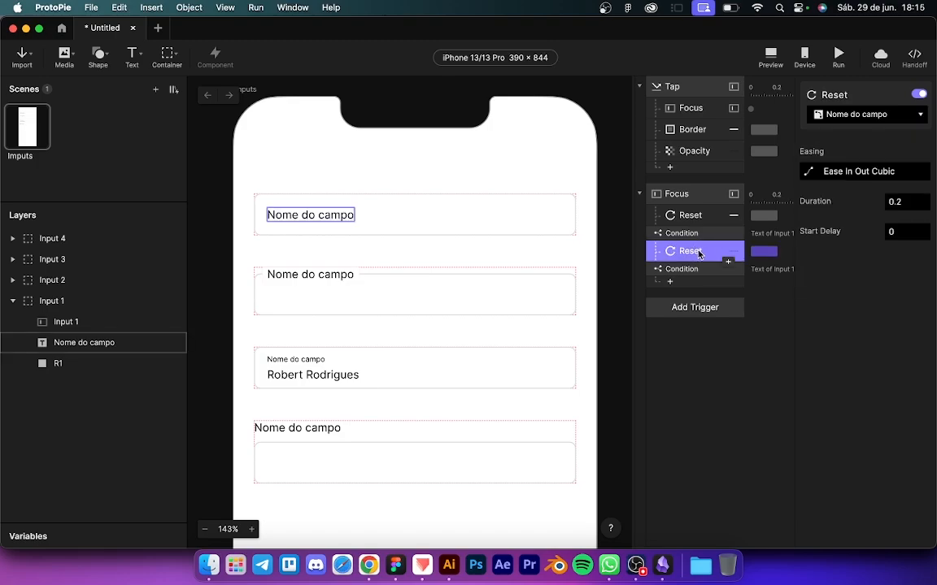
pyautogui.click(696, 271)
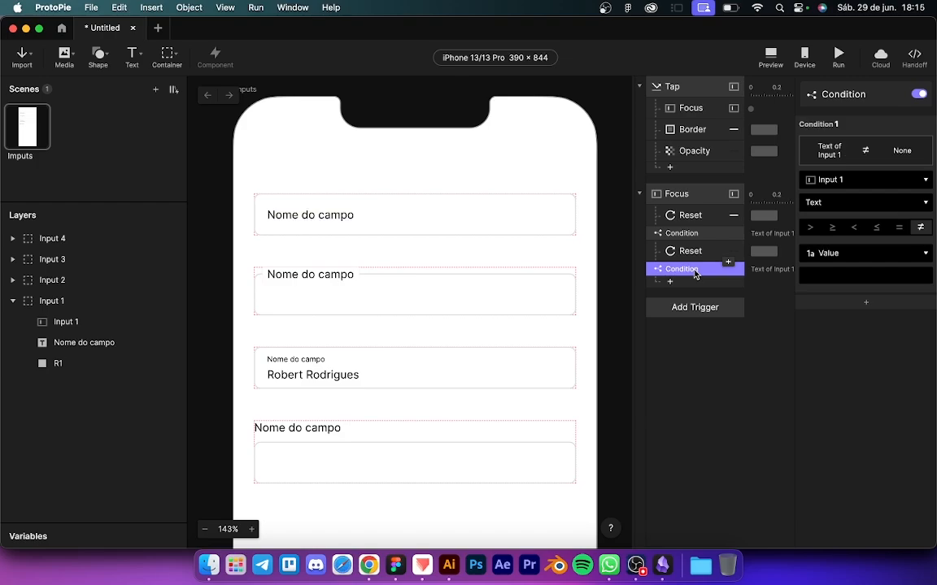
# Step: Paste the label Opacity response under the Focus trigger's second condition
pyautogui.click(697, 152)
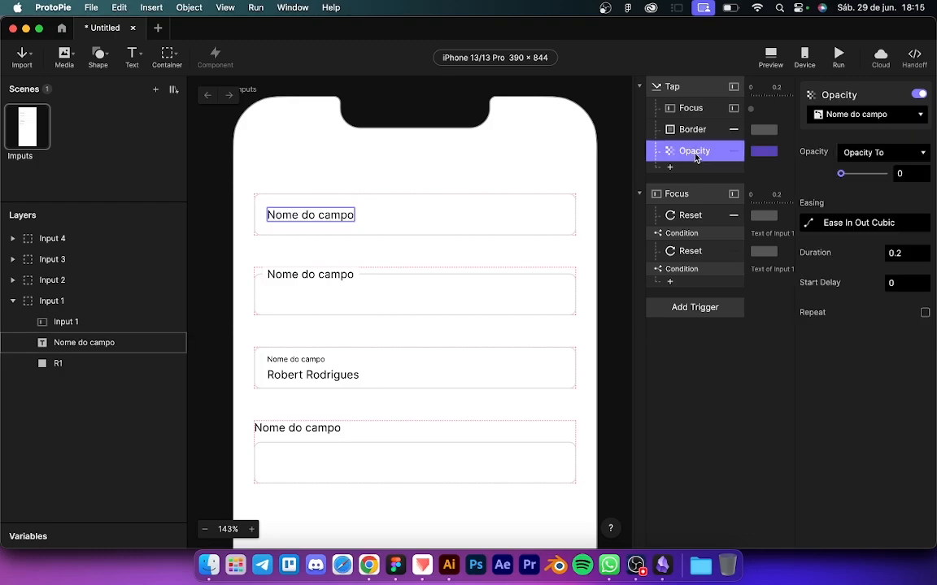
pyautogui.click(689, 270)
pyautogui.hotkey('ctrl', 'v')
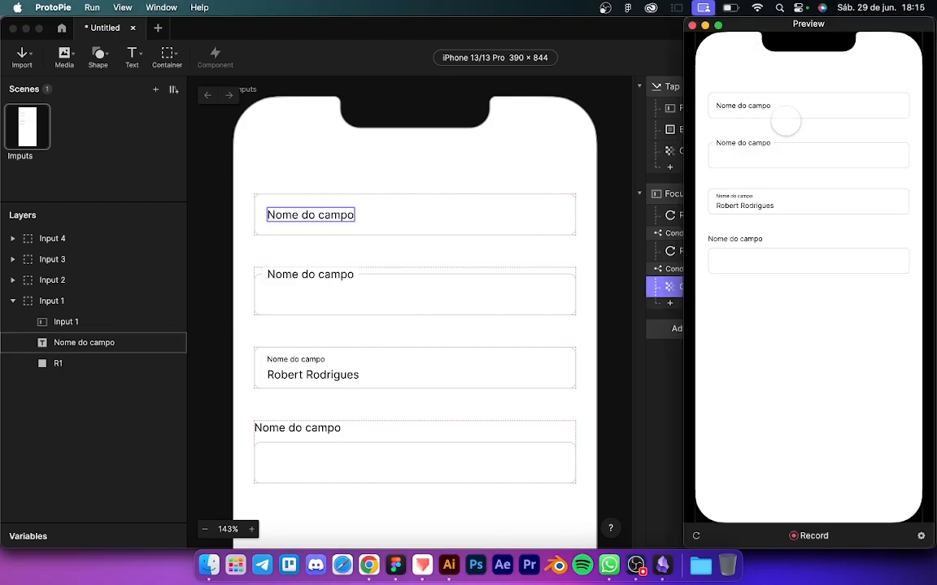
# Step: Repeatedly focus and unfocus the first field in preview to check the label
pyautogui.click(780, 105)
pyautogui.click(770, 138)
pyautogui.click(773, 105)
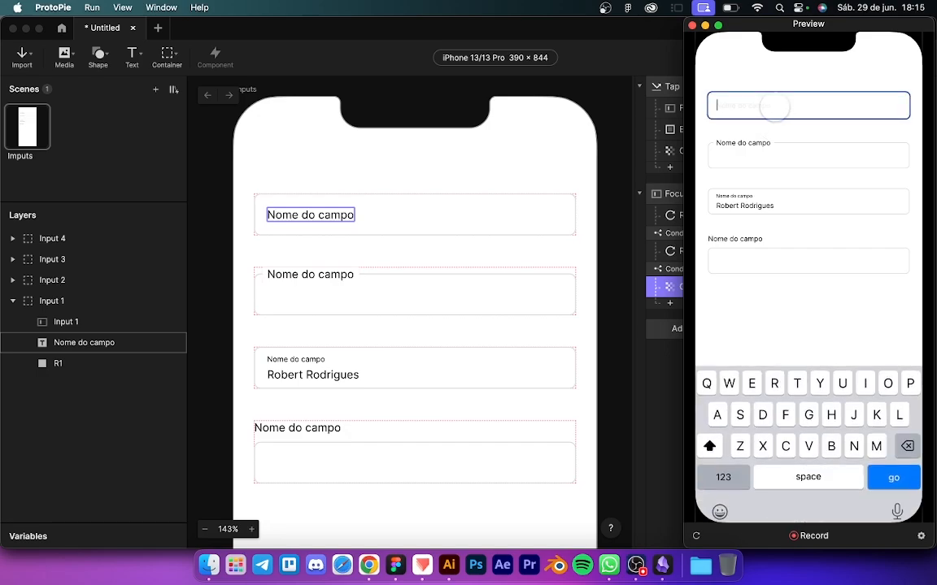
pyautogui.click(769, 140)
pyautogui.click(757, 105)
pyautogui.click(761, 137)
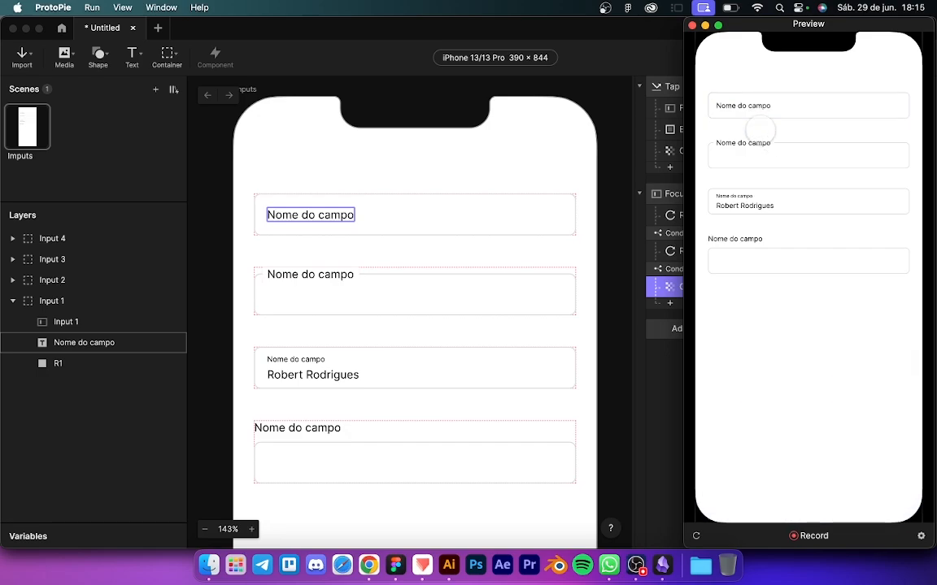
pyautogui.click(765, 105)
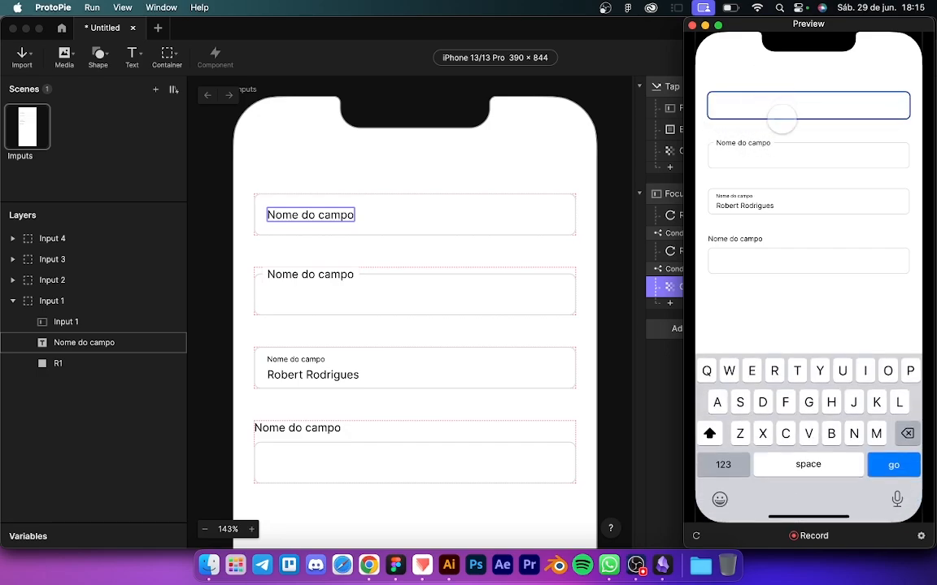
pyautogui.click(768, 138)
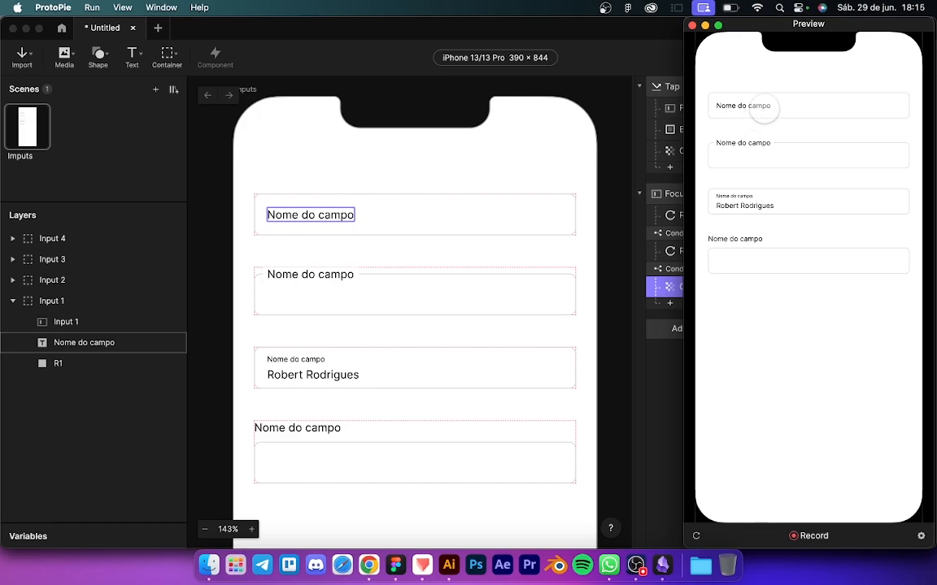
# Step: Type text, unfocus, clear it and unfocus again to verify the label, then reselect Input 1
pyautogui.click(762, 106)
pyautogui.write('robe')
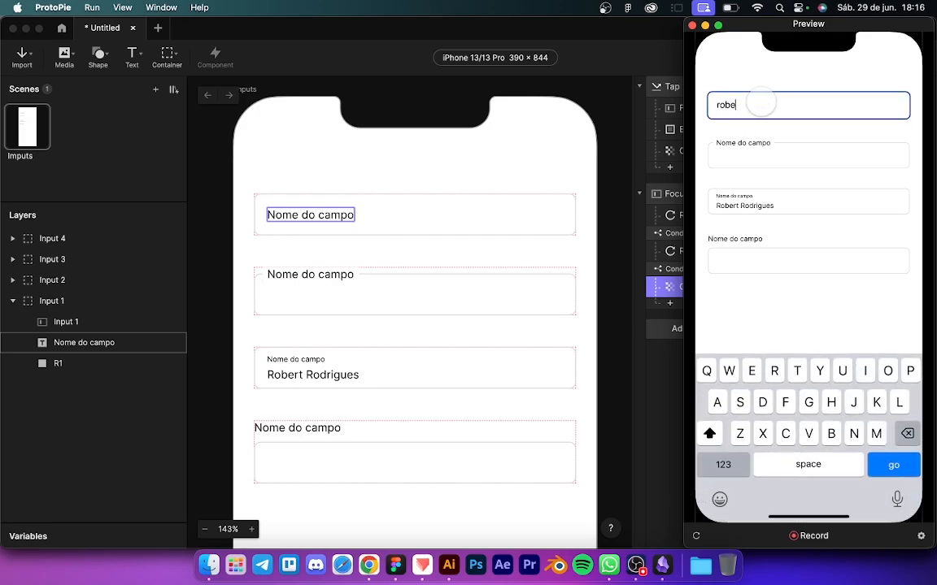
pyautogui.write('rboer')
pyautogui.click(753, 140)
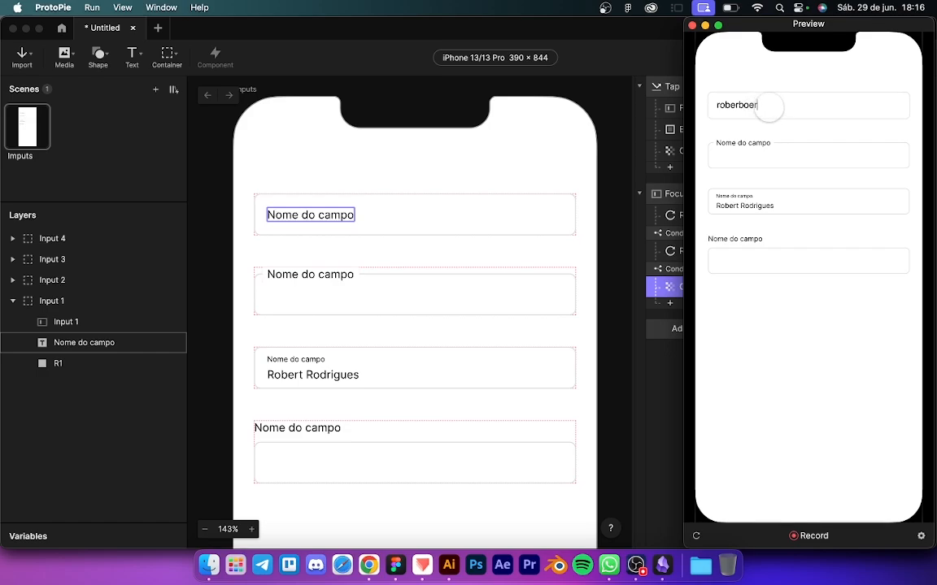
pyautogui.click(768, 107)
pyautogui.press('BackSpace')
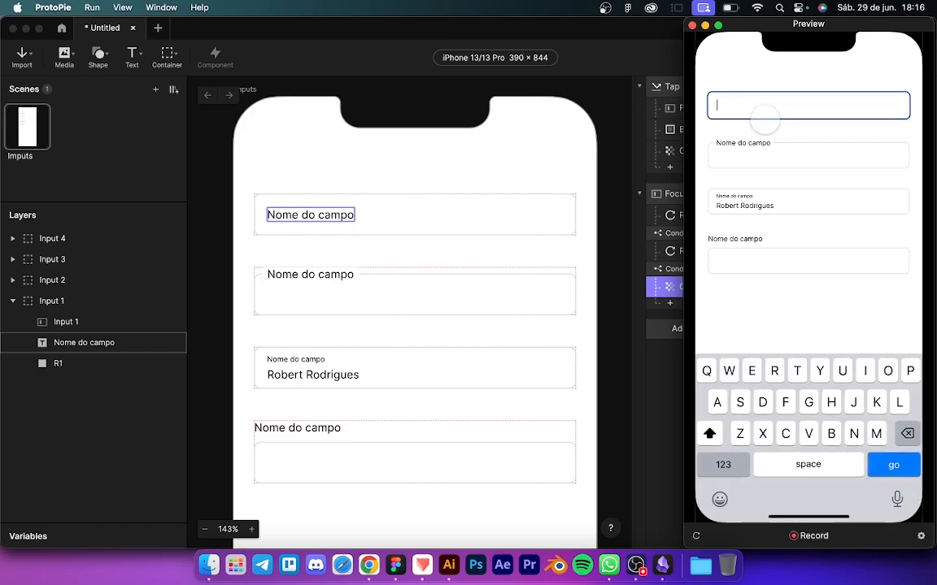
pyautogui.click(752, 142)
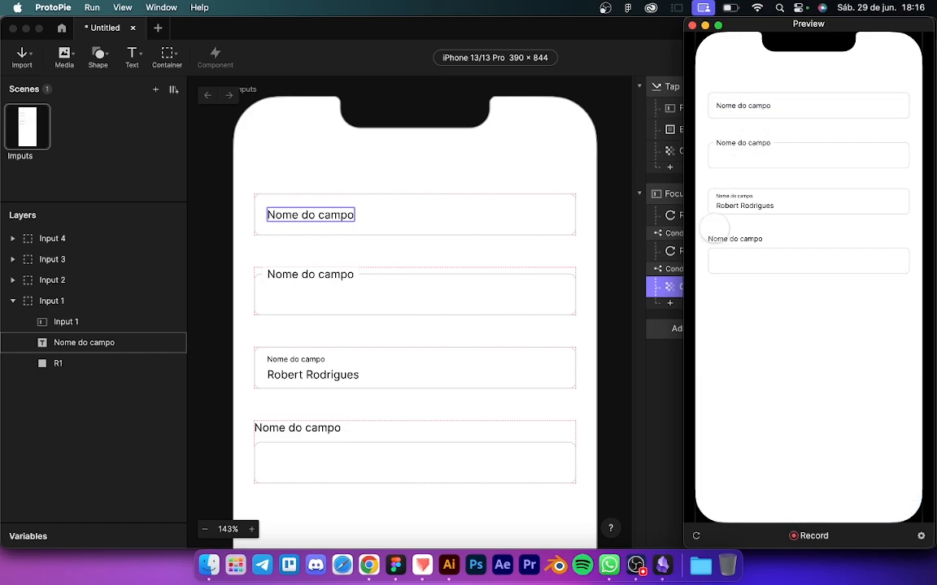
pyautogui.click(659, 402)
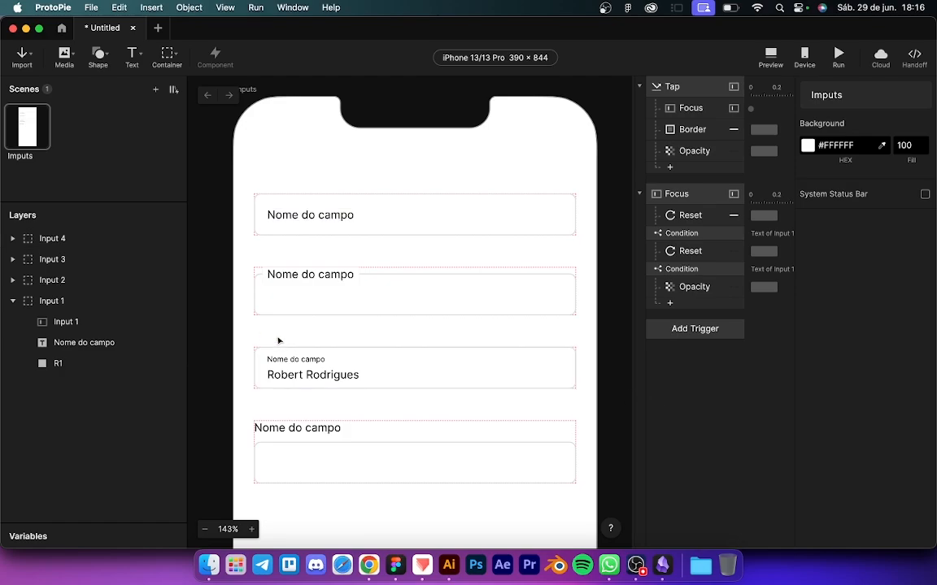
pyautogui.click(286, 216)
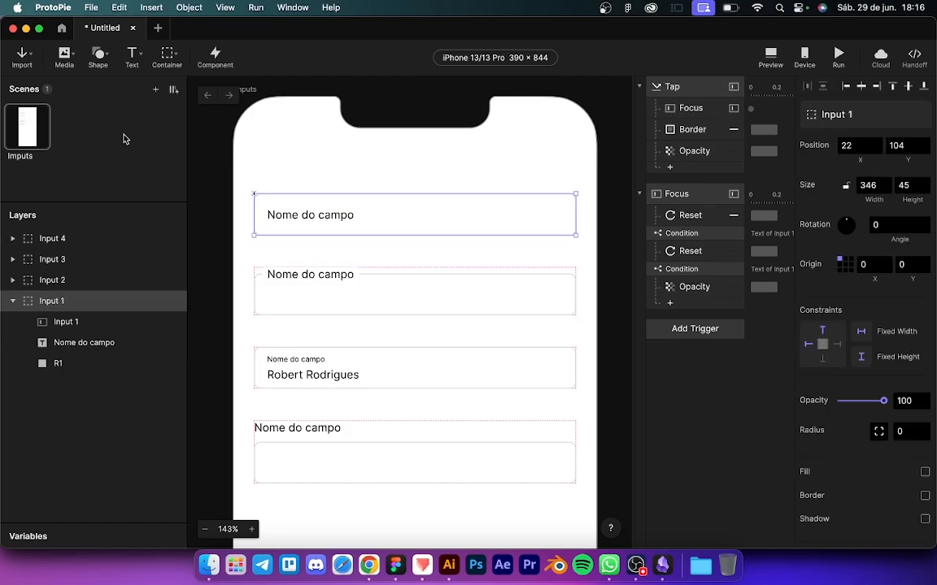
# Step: Turn Input 1 into a component and make Input 2's background rectangle an editable shape
pyautogui.click(215, 54)
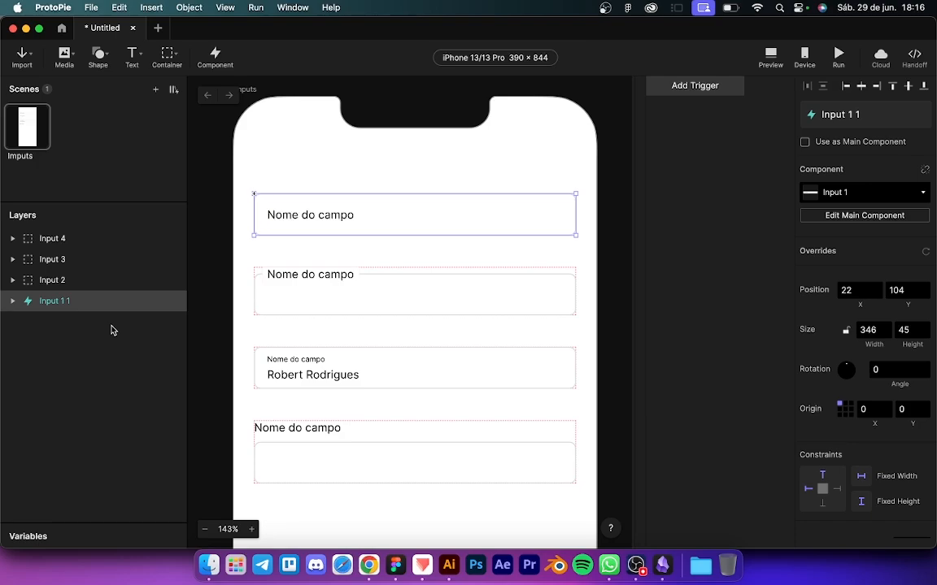
pyautogui.click(63, 280)
pyautogui.scroll(3, 312, 287)
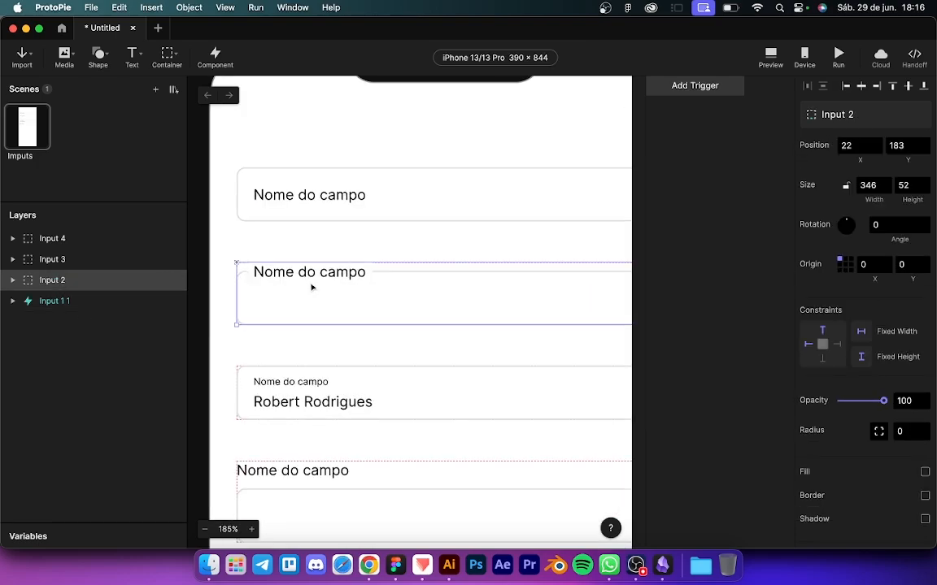
pyautogui.scroll(-3, 313, 287)
pyautogui.doubleClick(309, 250)
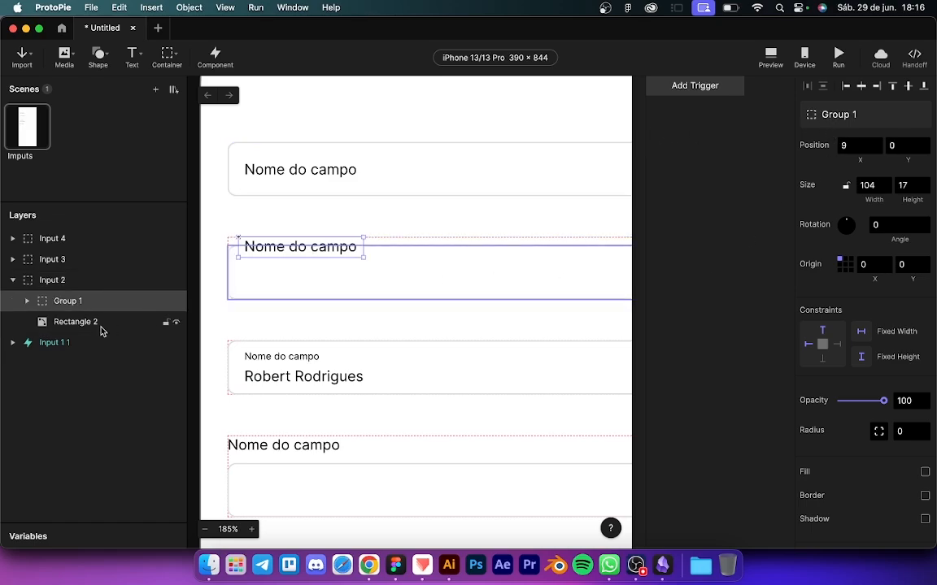
pyautogui.click(26, 302)
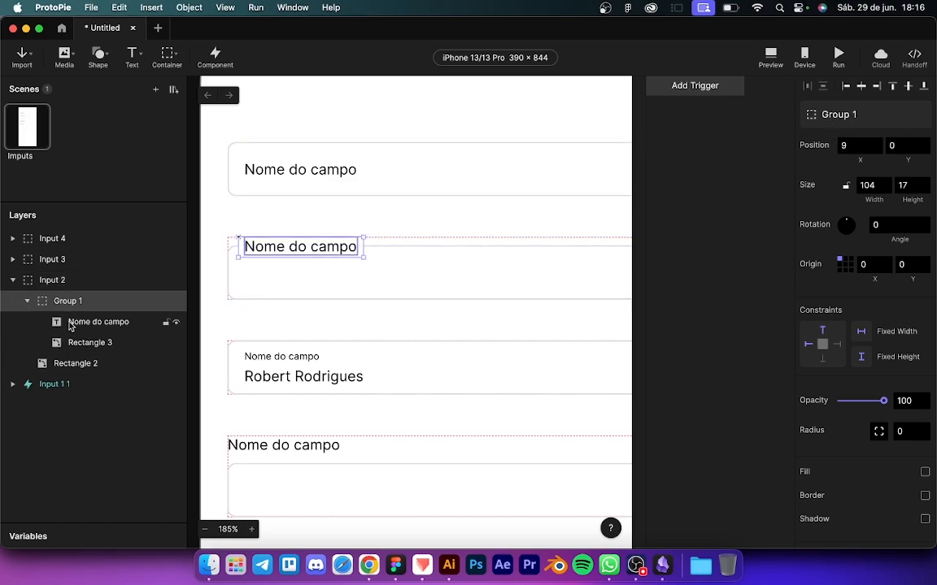
pyautogui.click(55, 364)
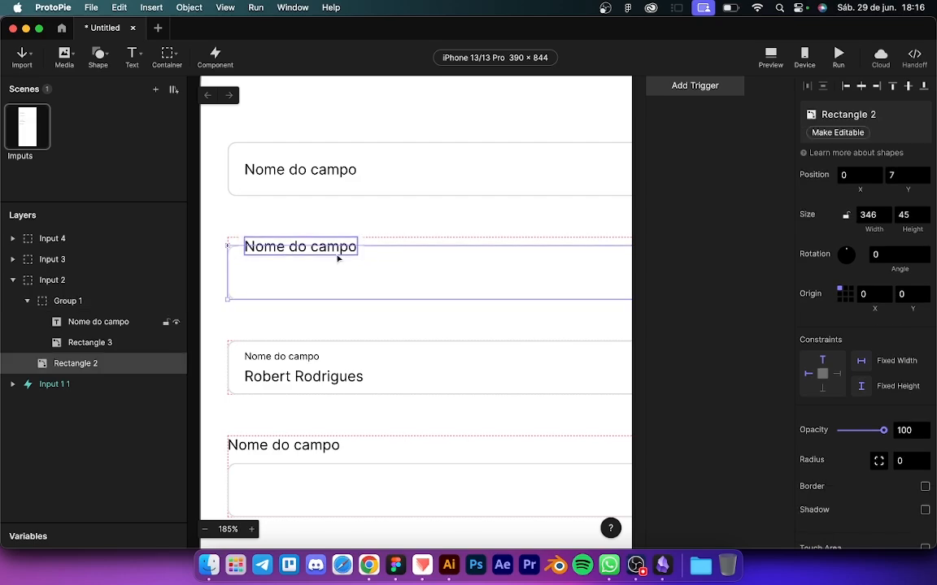
pyautogui.click(830, 133)
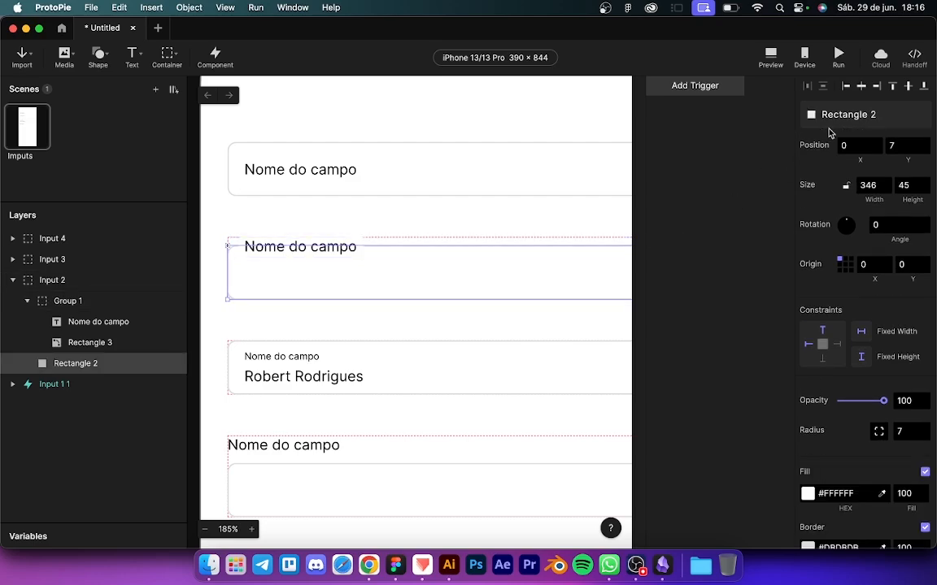
# Step: Rename the background rectangle R2 and make the Nome do campo text editable
pyautogui.doubleClick(77, 365)
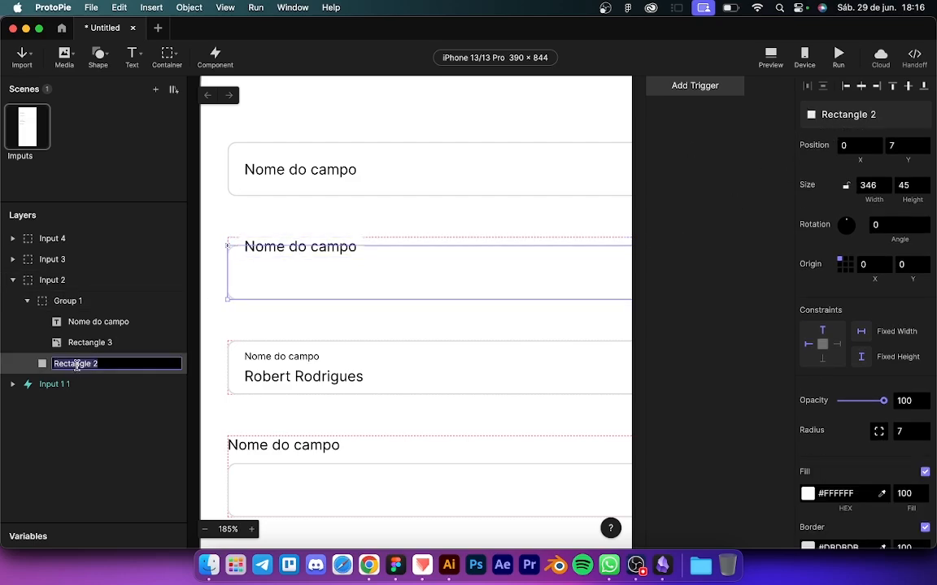
pyautogui.write('R2')
pyautogui.press('Return')
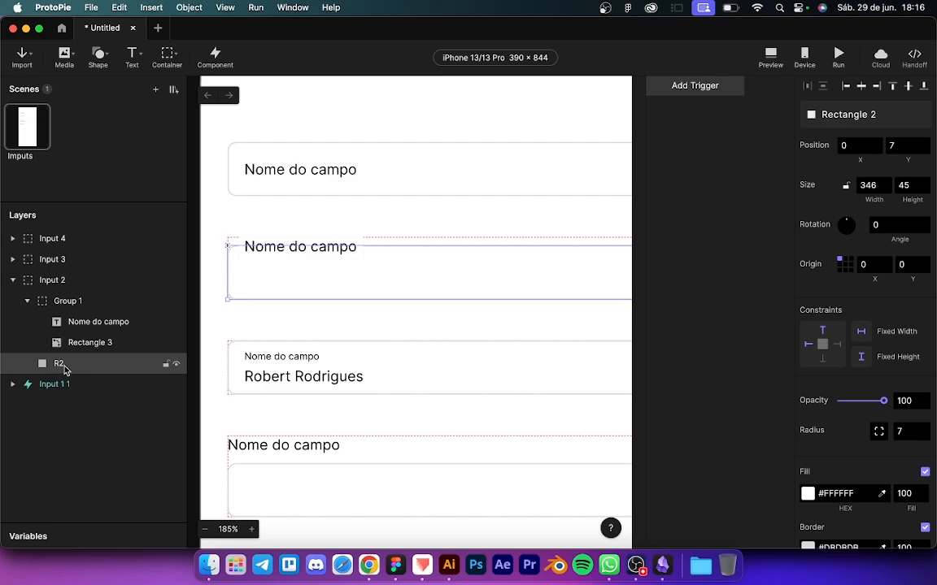
pyautogui.click(84, 343)
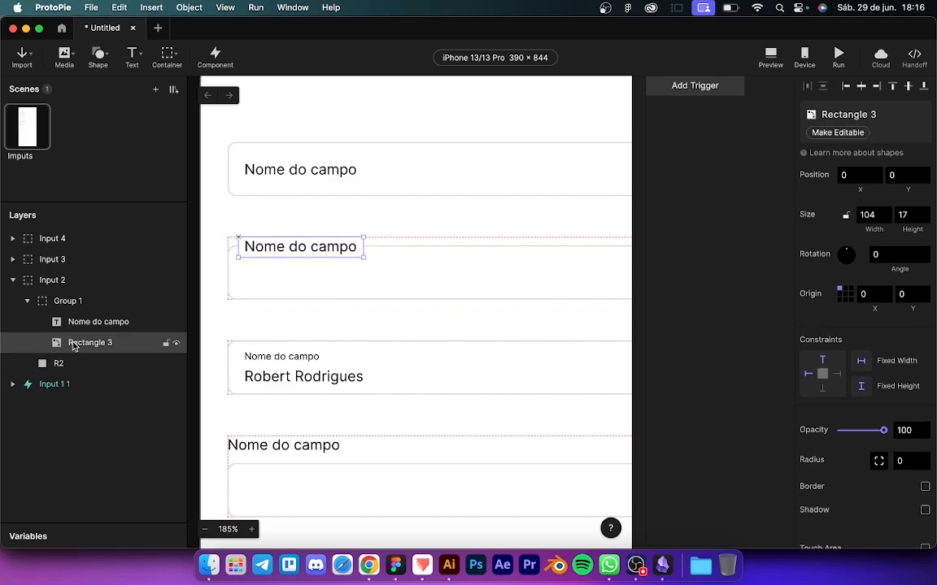
pyautogui.click(98, 325)
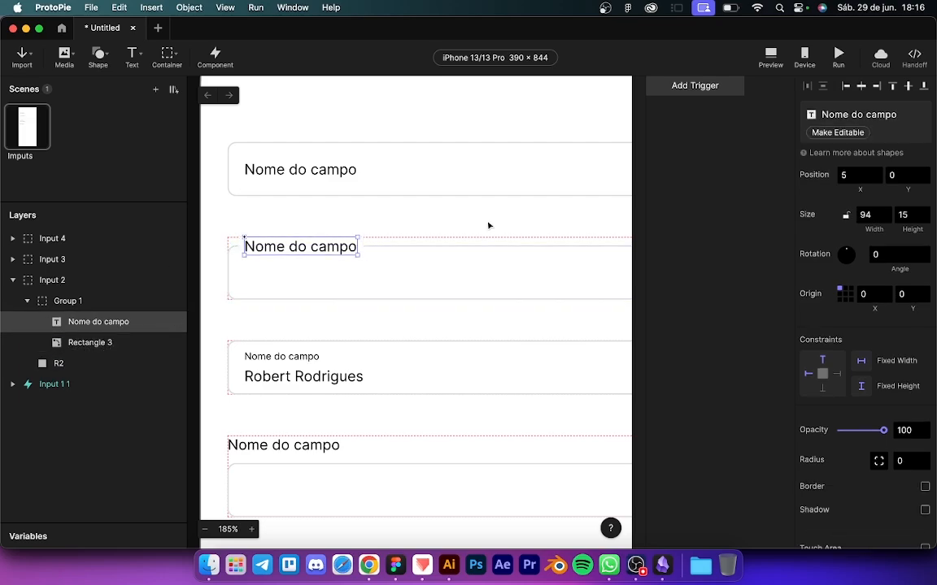
pyautogui.click(823, 133)
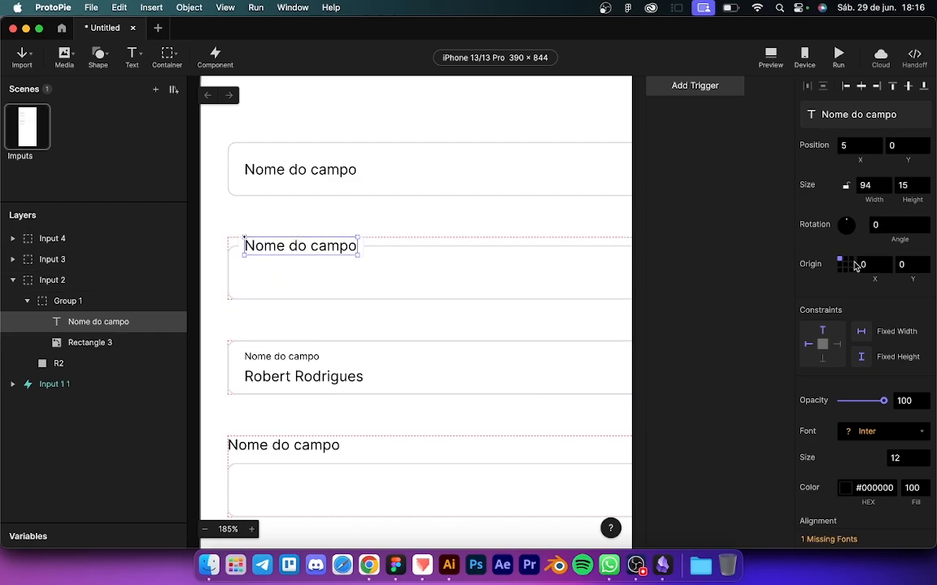
# Step: Set the origin of Group 1 and the label text to top-left (0, 0)
pyautogui.click(845, 265)
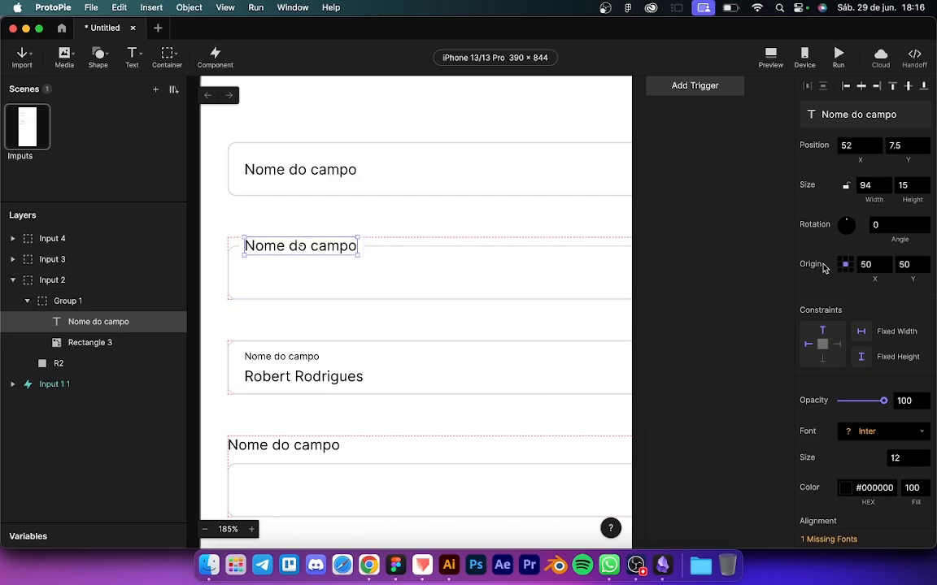
pyautogui.click(71, 303)
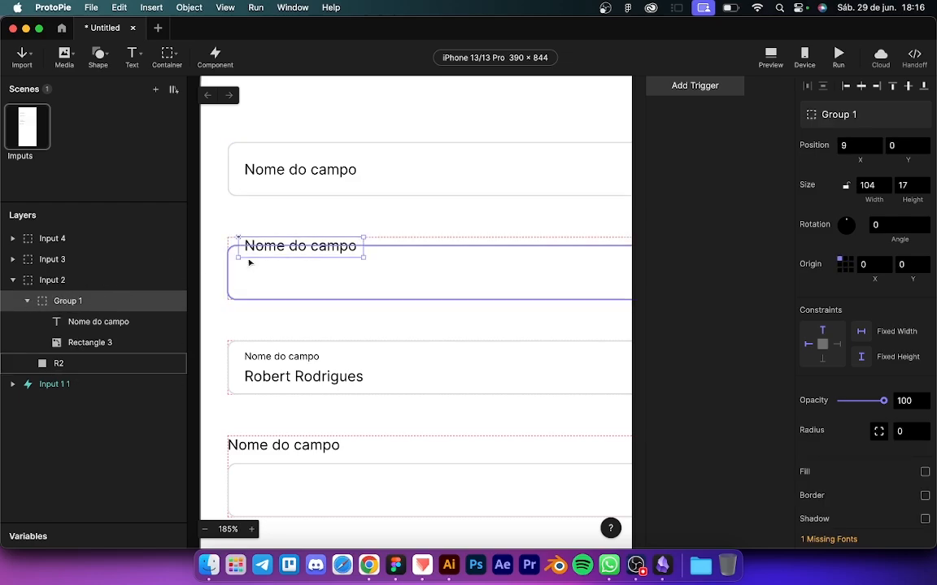
pyautogui.click(845, 265)
pyautogui.click(840, 265)
pyautogui.click(838, 261)
pyautogui.click(77, 322)
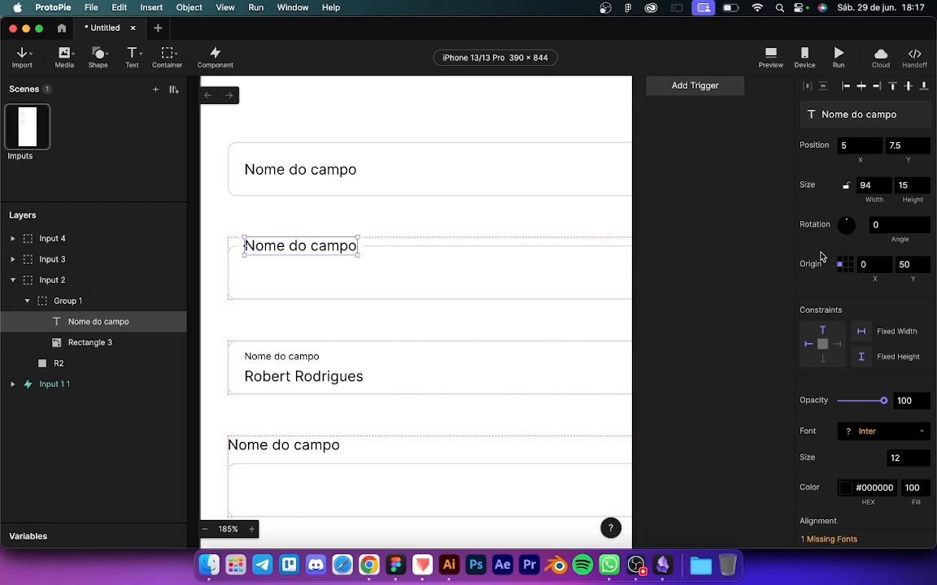
pyautogui.click(839, 261)
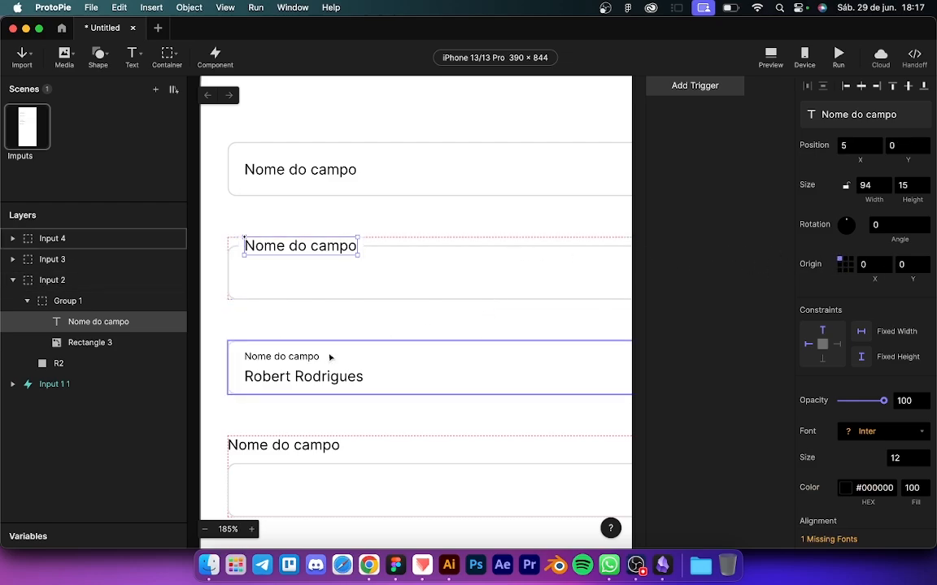
pyautogui.click(89, 342)
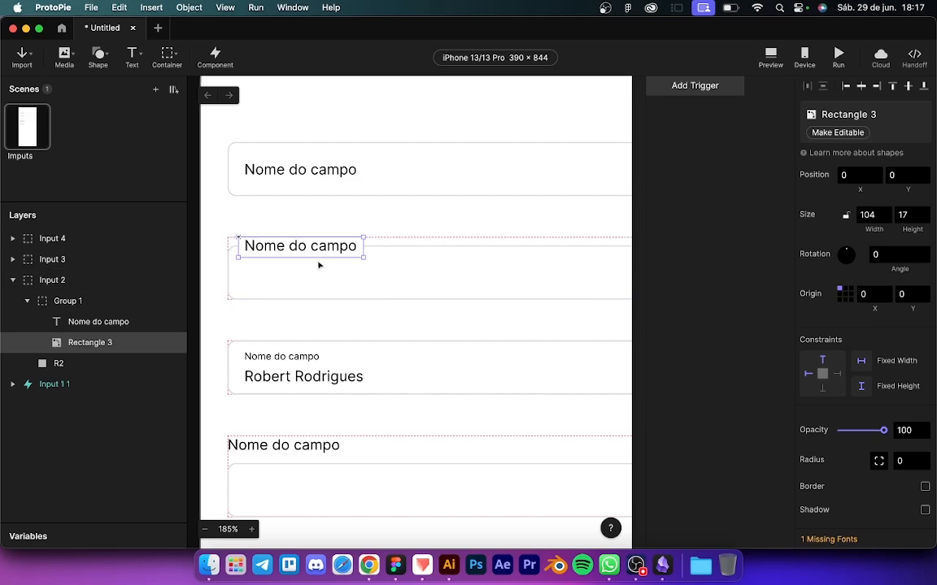
pyautogui.click(64, 302)
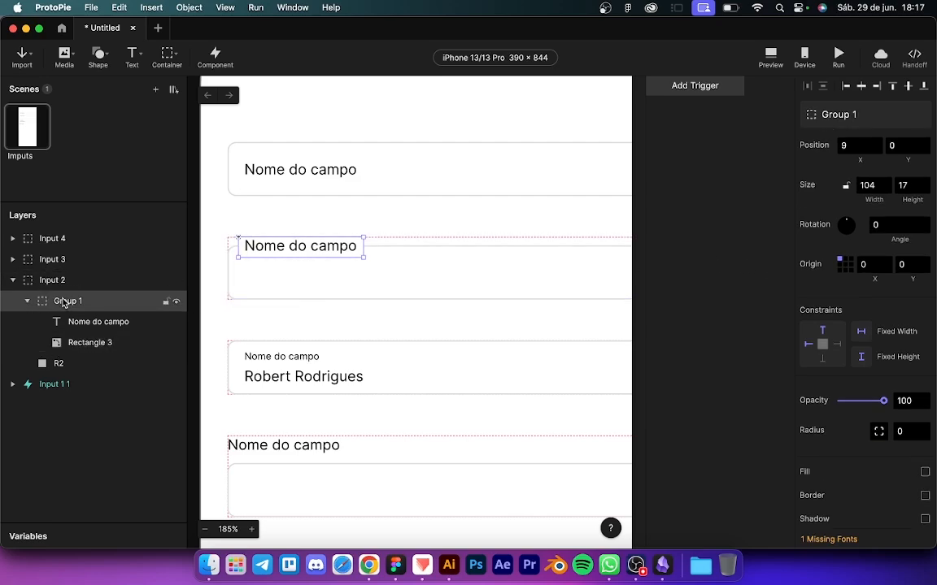
pyautogui.click(27, 301)
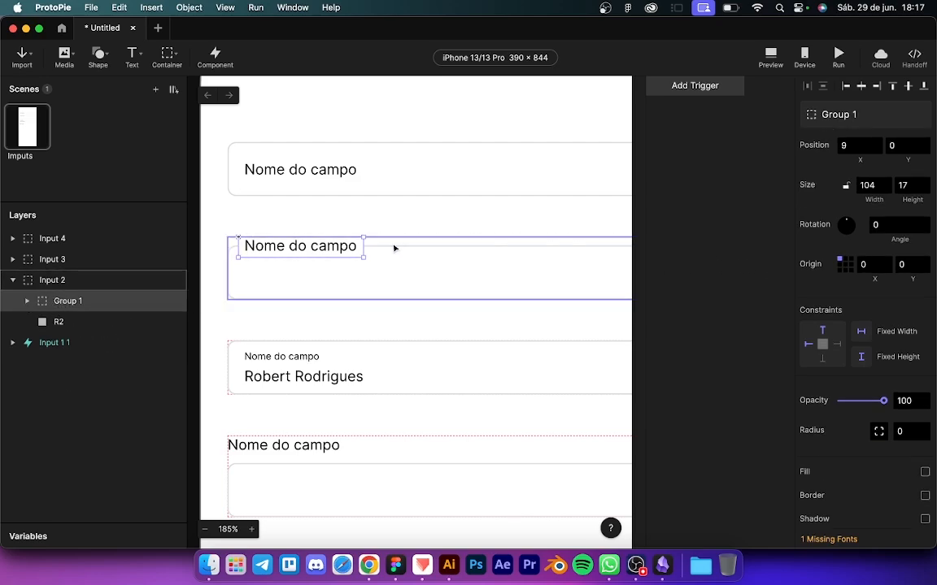
# Step: Drag the second field's label group down to Y 21, centred in its box
pyautogui.moveTo(331, 250); pyautogui.dragTo(330, 275)
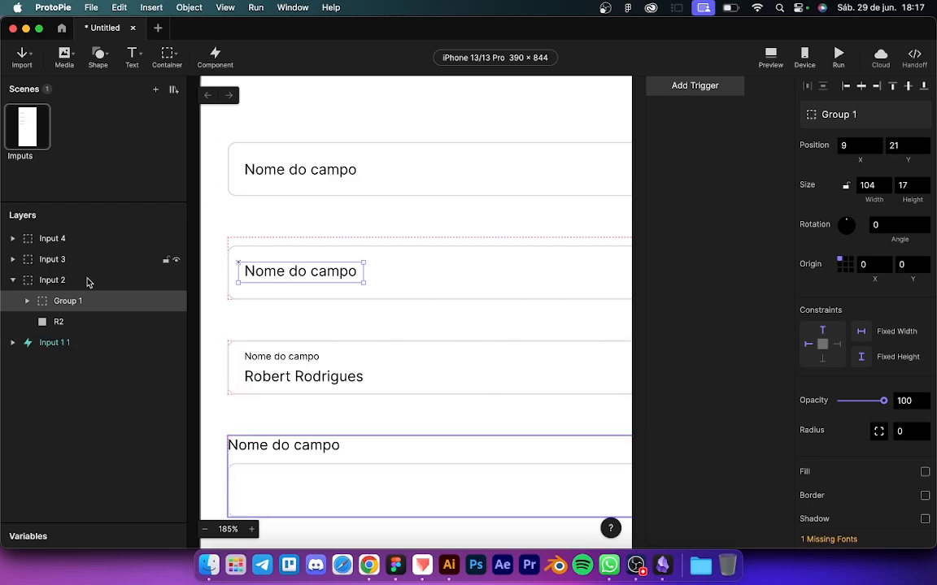
pyautogui.click(60, 322)
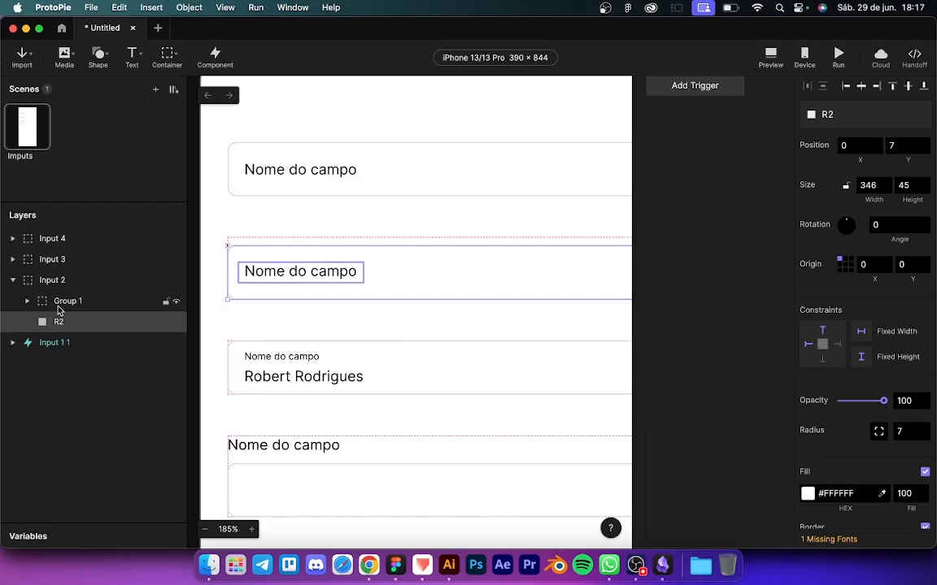
pyautogui.click(58, 306)
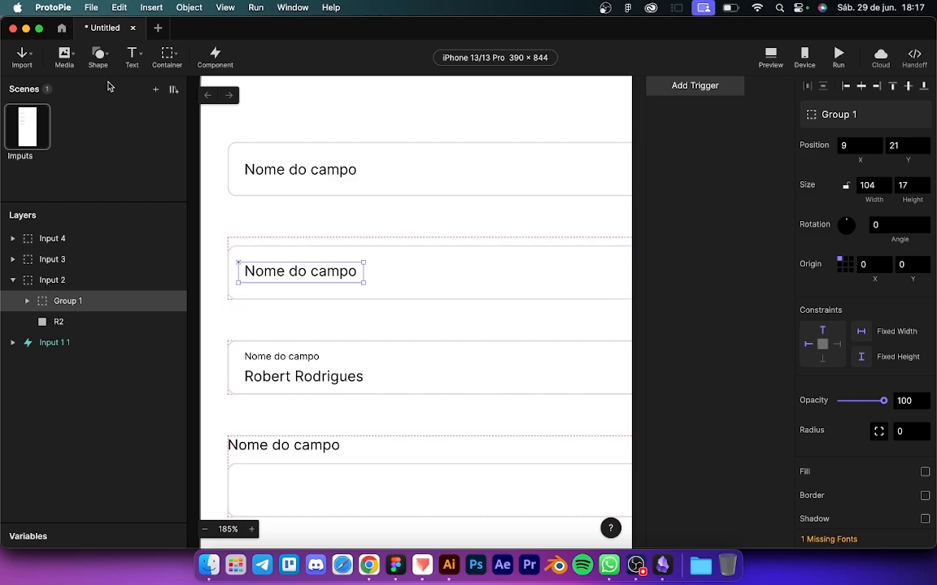
# Step: Draw a test input box in the second field, delete it, and select Input 1 1
pyautogui.click(130, 53)
pyautogui.click(137, 100)
pyautogui.moveTo(236, 254); pyautogui.dragTo(603, 282)
pyautogui.press('Delete')
pyautogui.click(253, 172)
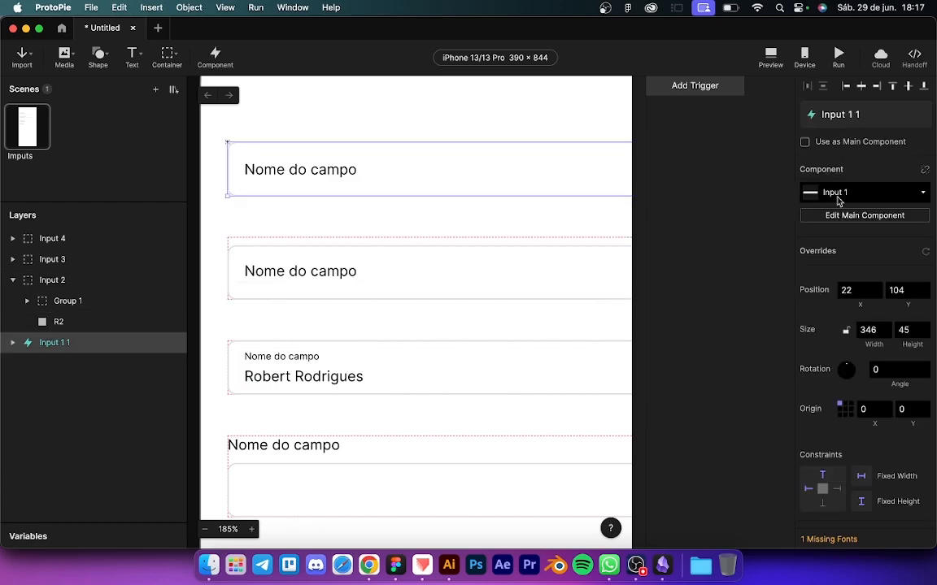
# Step: Copy the inner text input from the Input 1 main component
pyautogui.click(844, 215)
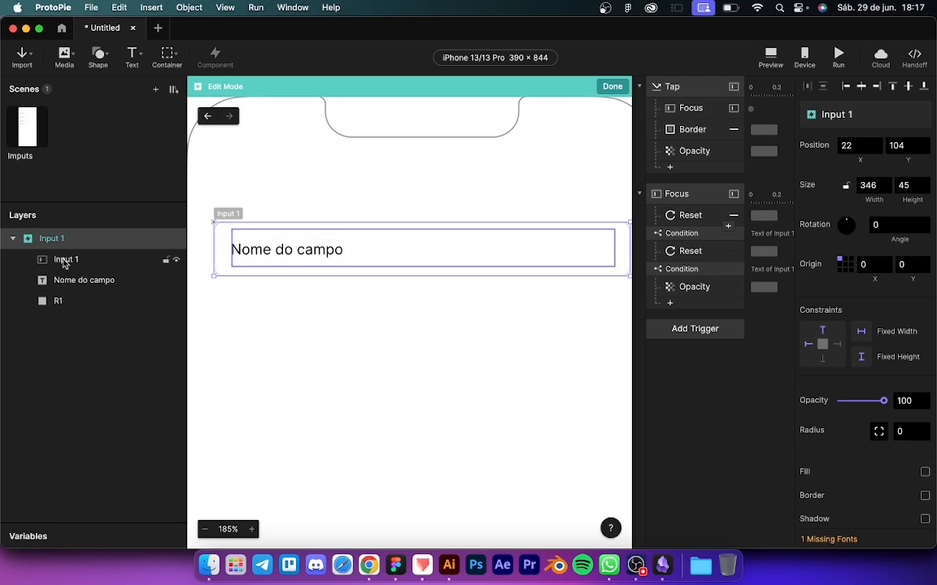
pyautogui.click(64, 260)
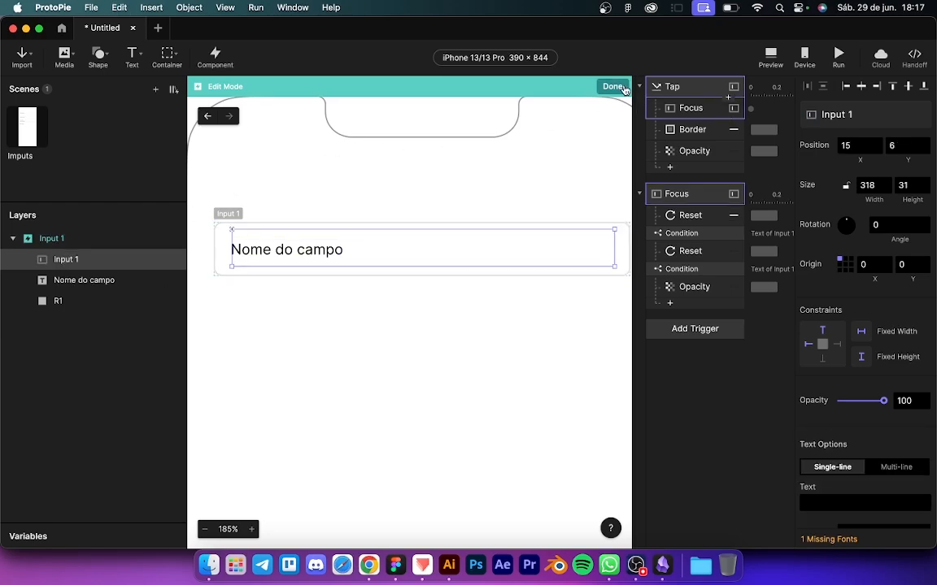
pyautogui.click(612, 86)
# Step: Paste the input into Input 2 at 14, 14, layered beneath Group 1
pyautogui.click(271, 340)
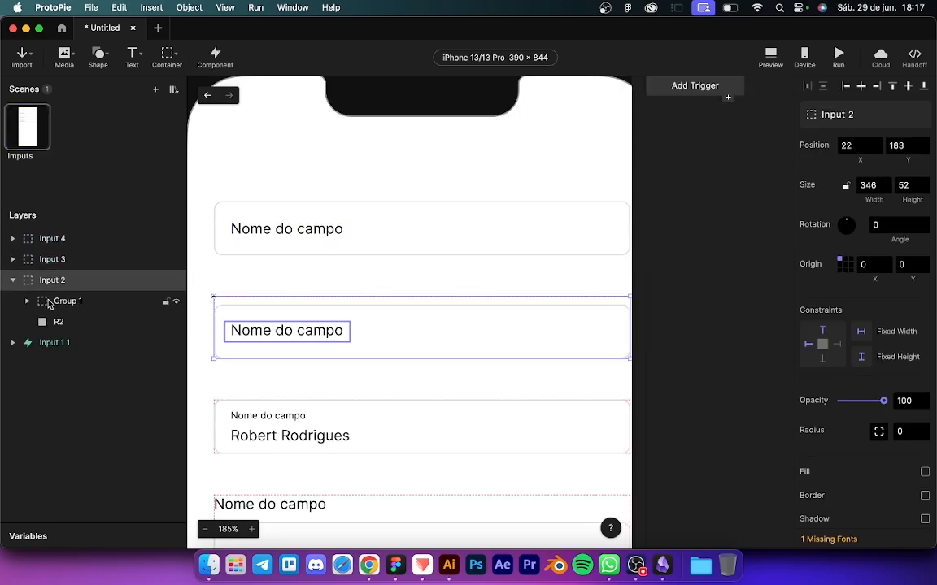
pyautogui.click(55, 301)
pyautogui.press('super+v')
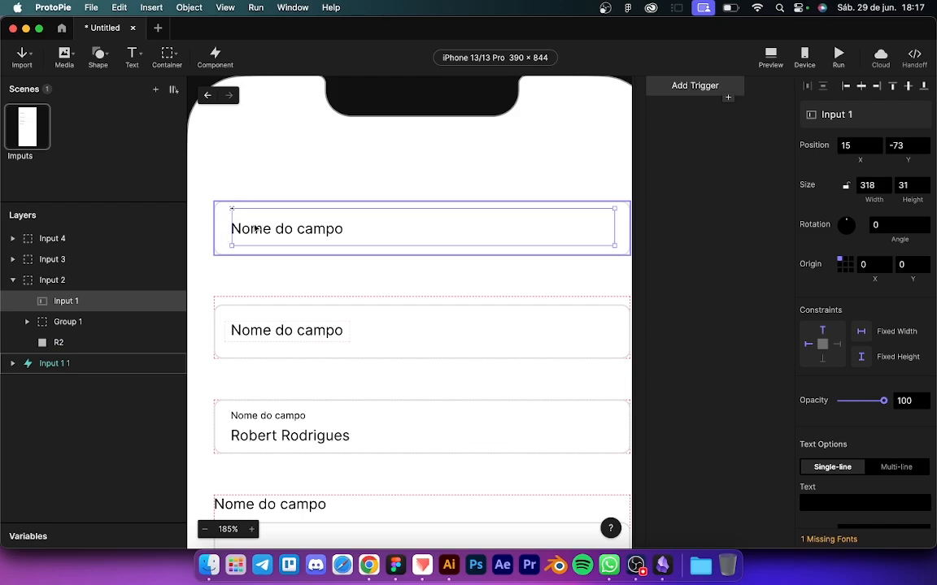
pyautogui.moveTo(255, 229); pyautogui.dragTo(254, 325)
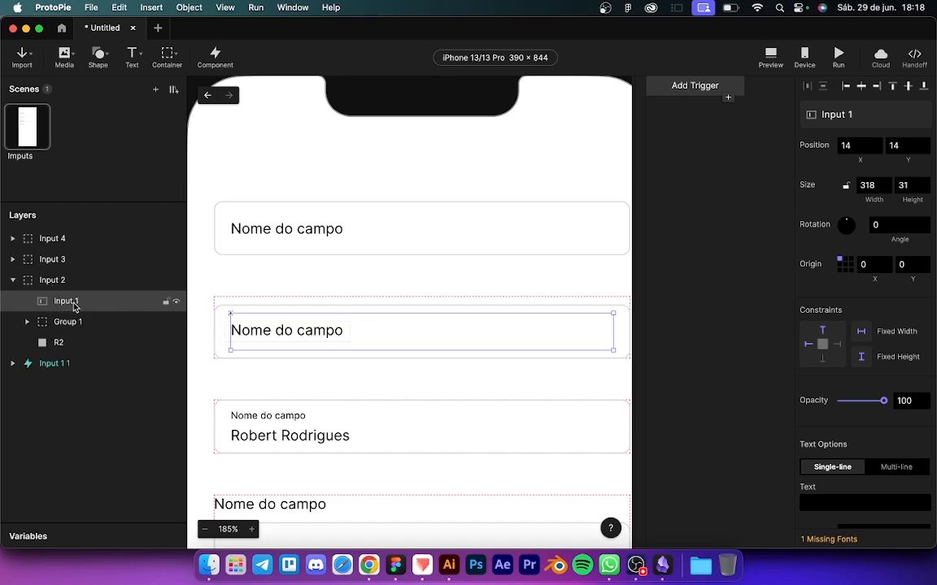
pyautogui.moveTo(69, 304); pyautogui.dragTo(74, 325)
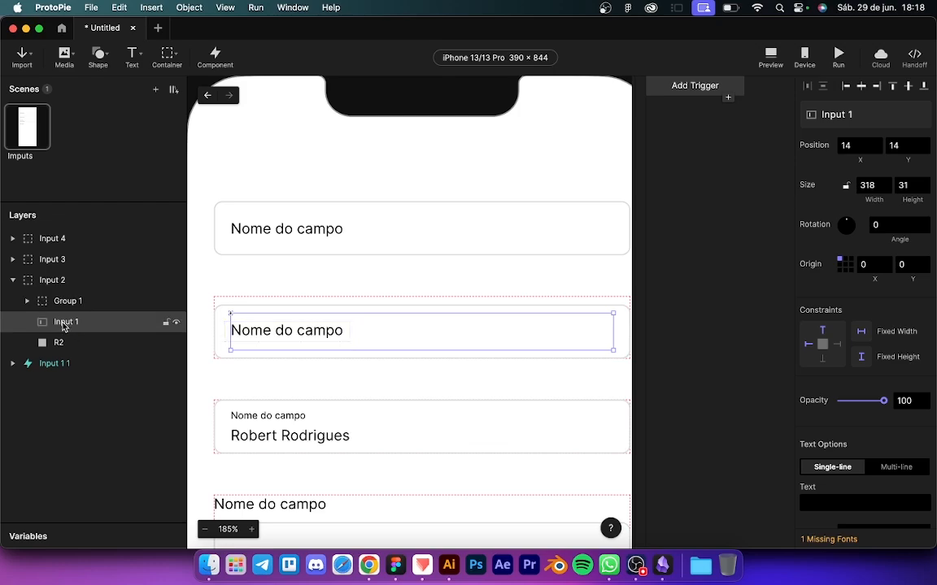
# Step: Add a Tap trigger to the pasted text input
pyautogui.click(675, 88)
pyautogui.click(650, 122)
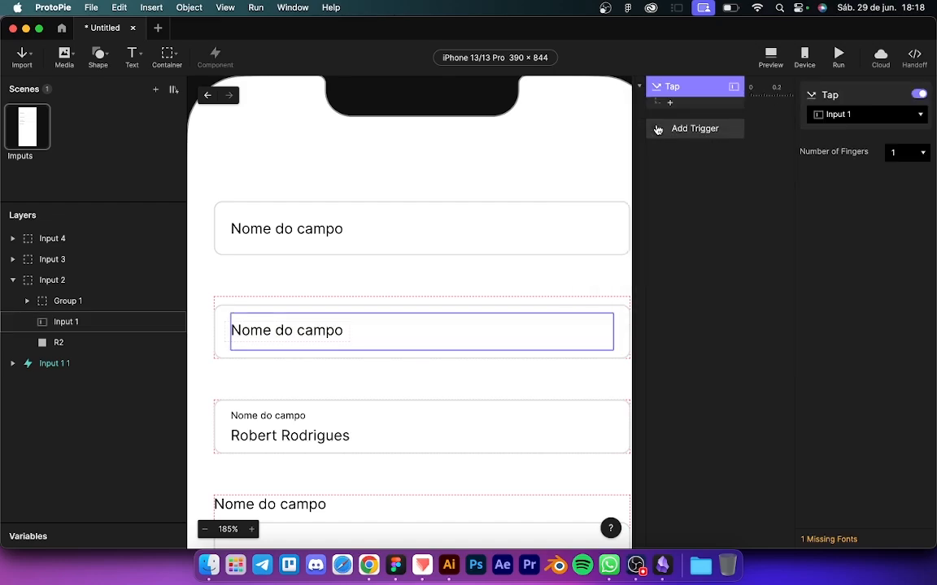
pyautogui.click(829, 115)
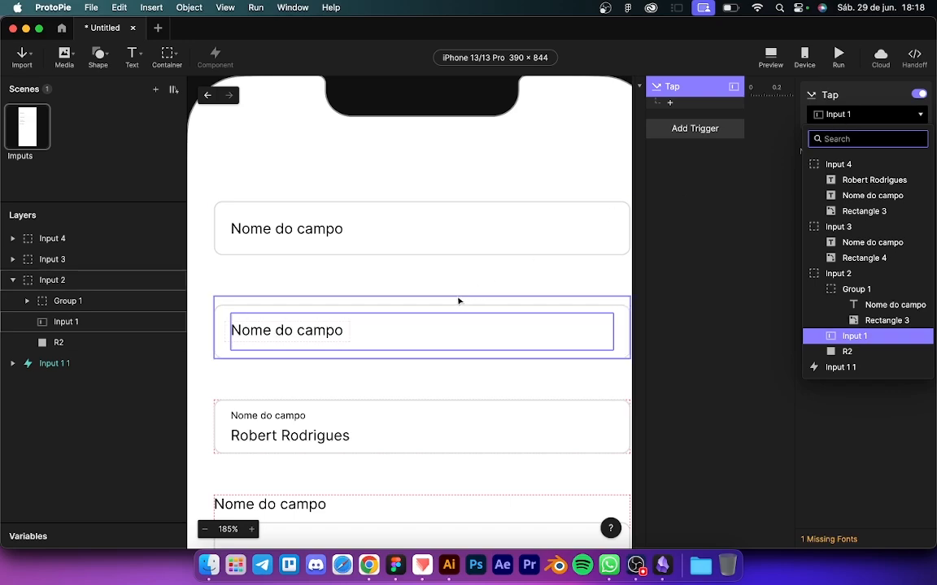
# Step: Rename the pasted input layer to Input 2
pyautogui.doubleClick(65, 322)
pyautogui.press('Right')
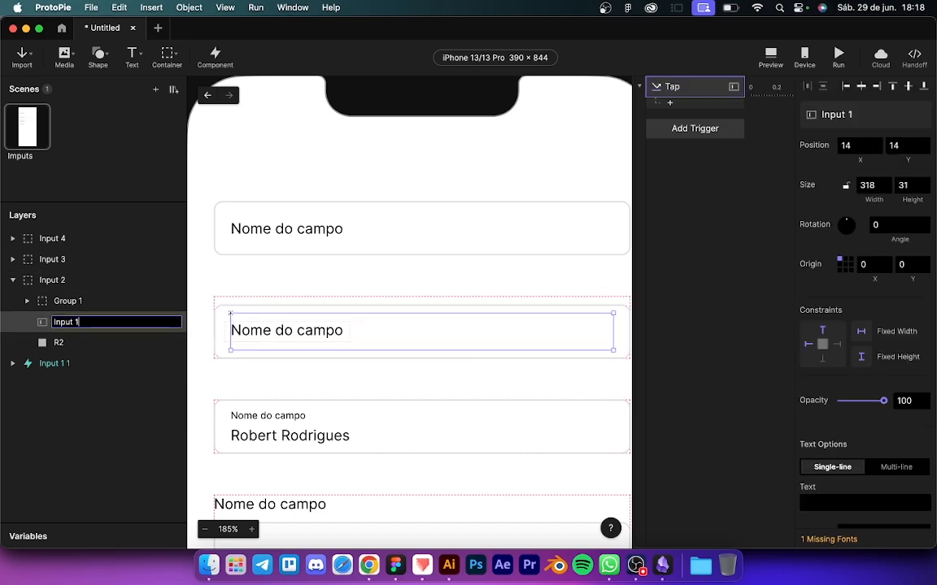
pyautogui.write('2')
pyautogui.press('Return')
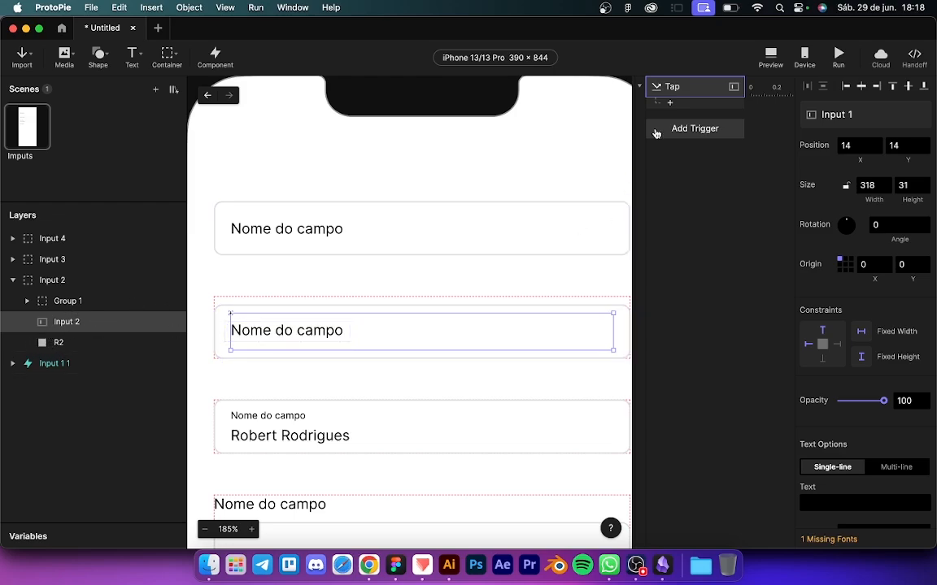
# Step: Paste a copy of Input 1's Tap trigger and assign it to Input 2
pyautogui.click(55, 343)
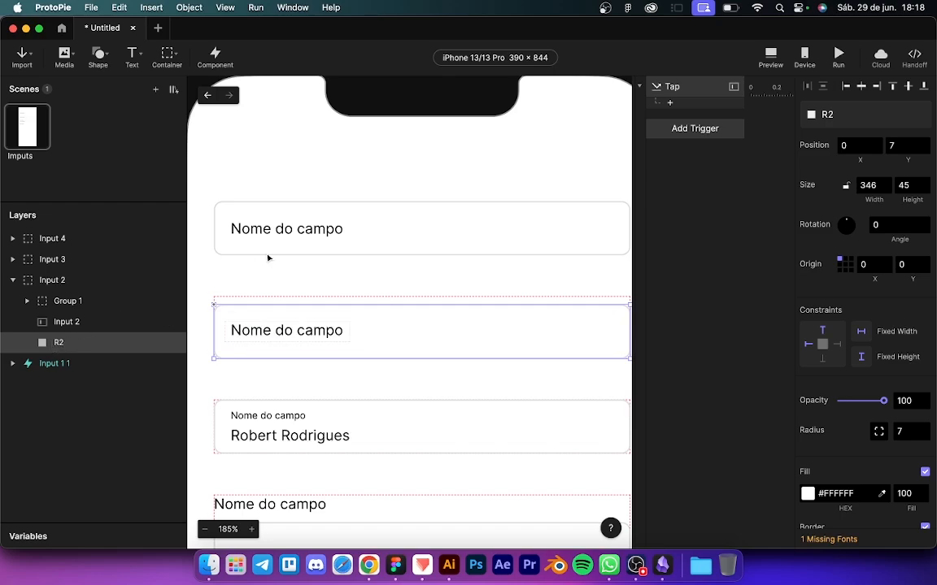
pyautogui.click(333, 230)
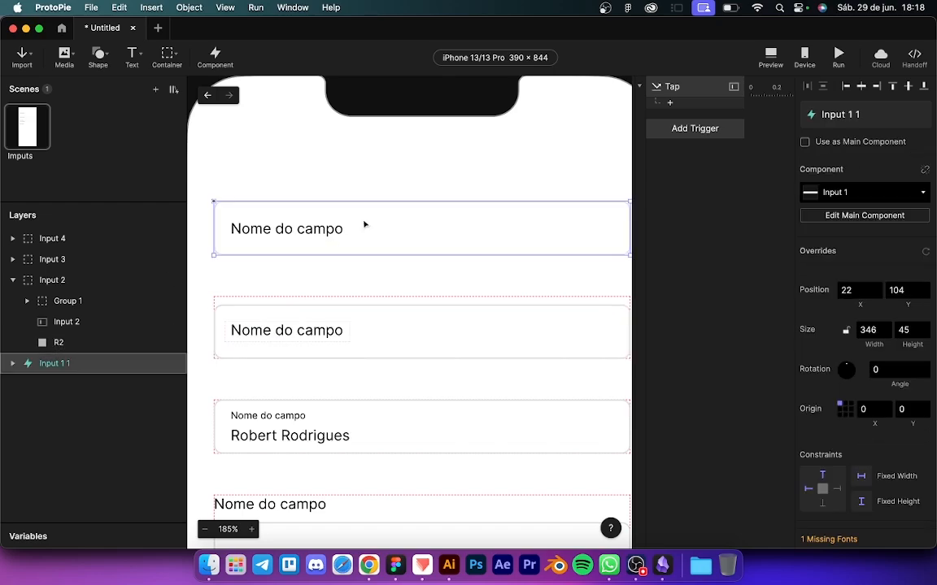
pyautogui.click(843, 214)
pyautogui.click(673, 86)
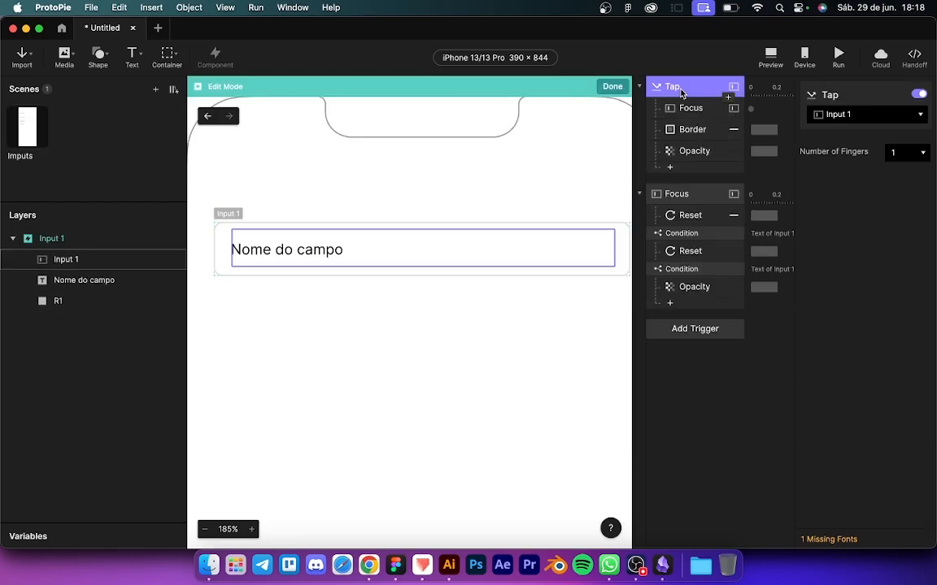
pyautogui.click(612, 86)
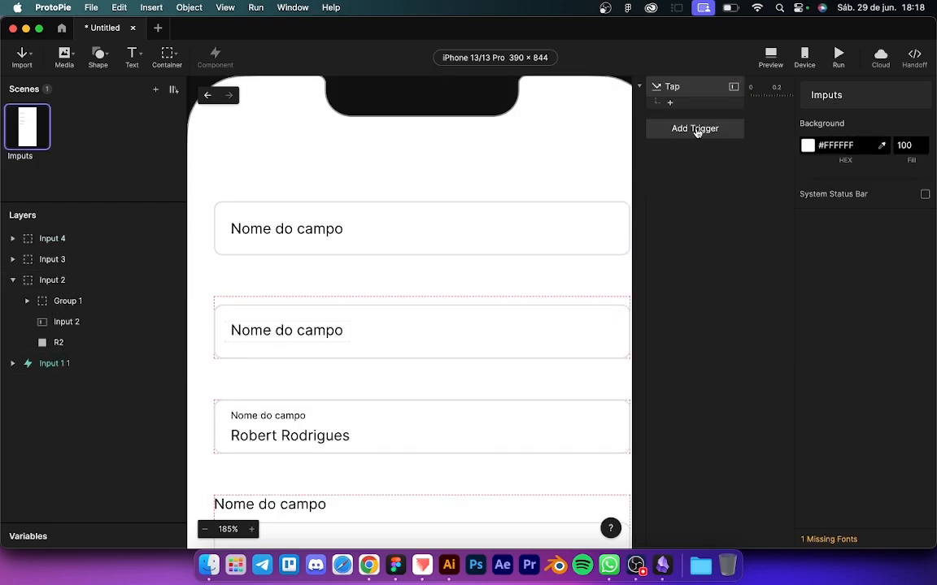
pyautogui.click(684, 86)
pyautogui.press('super+v')
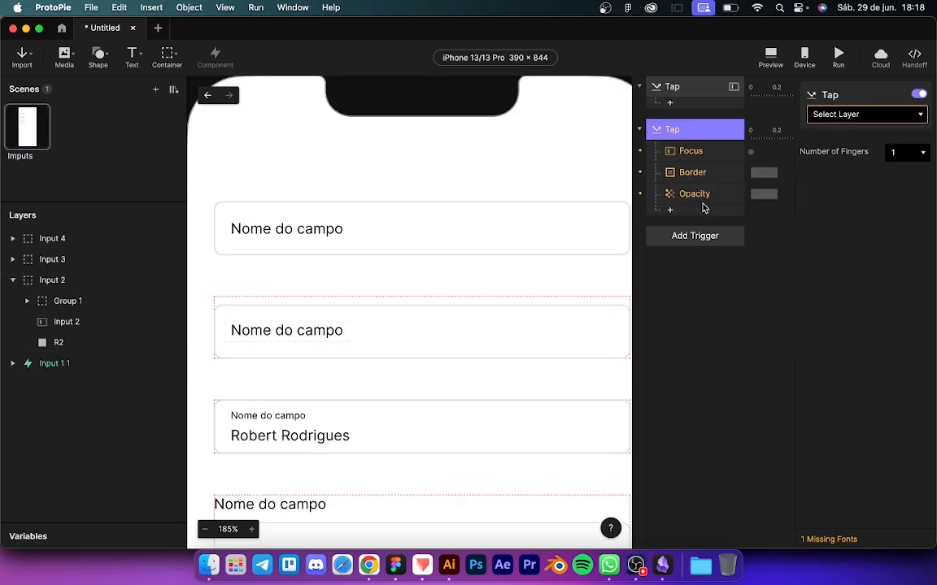
pyautogui.click(821, 118)
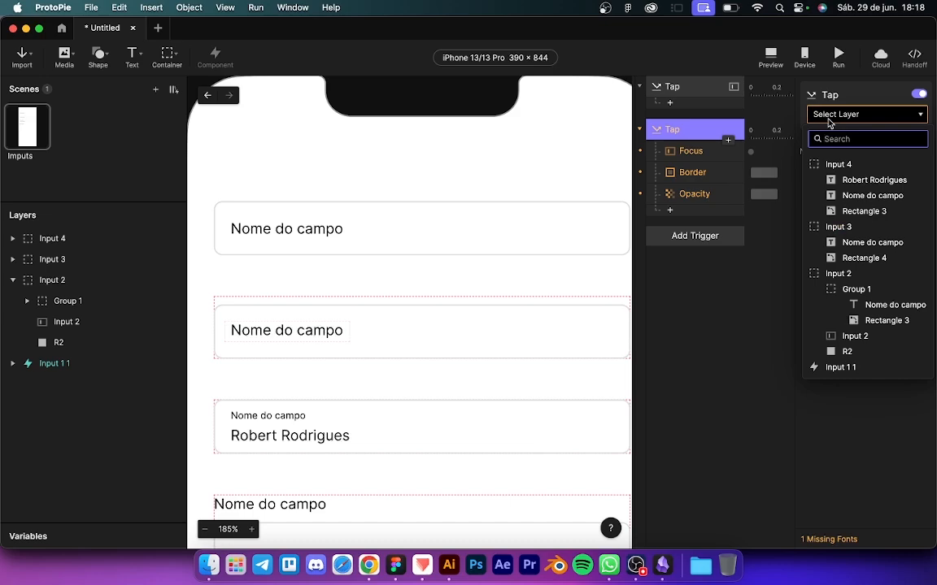
pyautogui.click(846, 335)
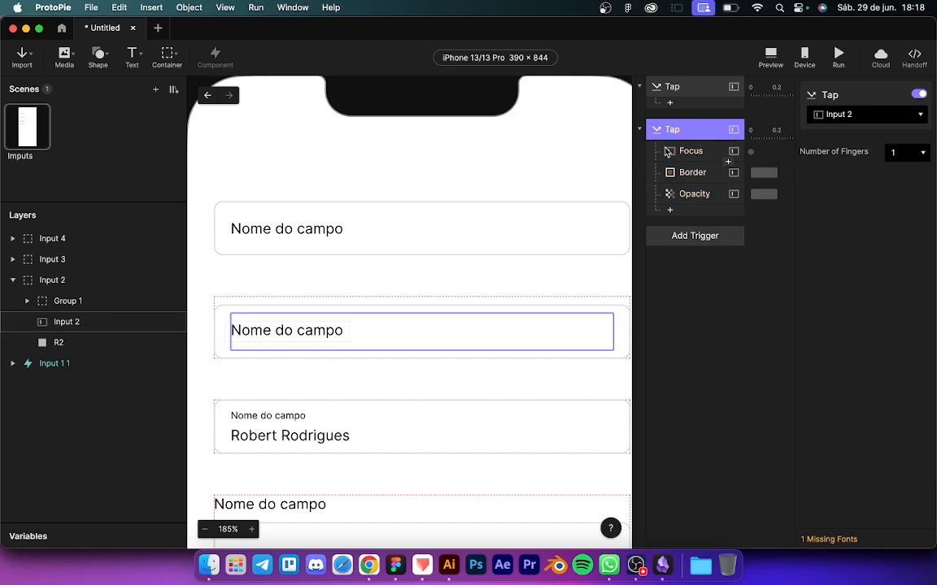
# Step: Retarget the copied Border response (#184BB2, width 2) to R2 and delete the Opacity response
pyautogui.click(678, 150)
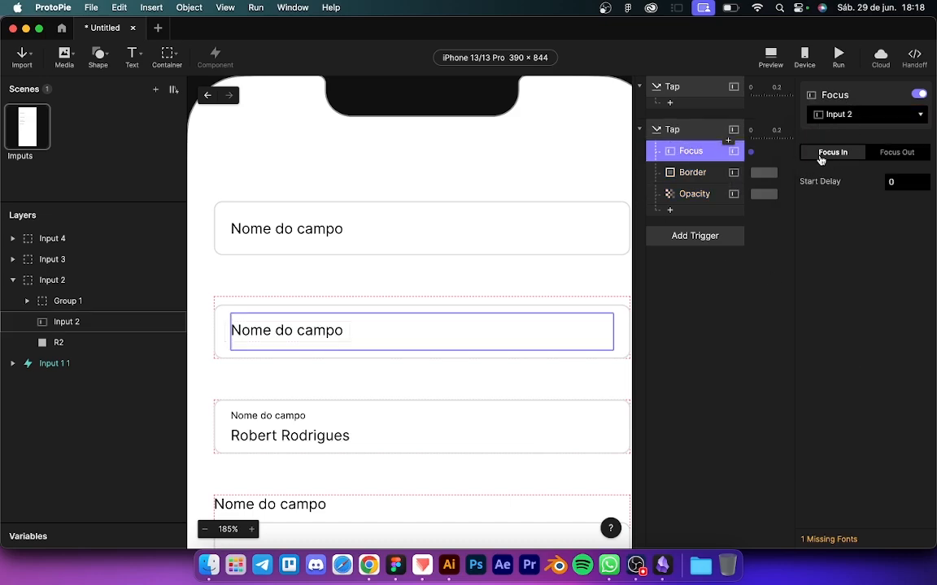
pyautogui.click(690, 172)
pyautogui.click(845, 113)
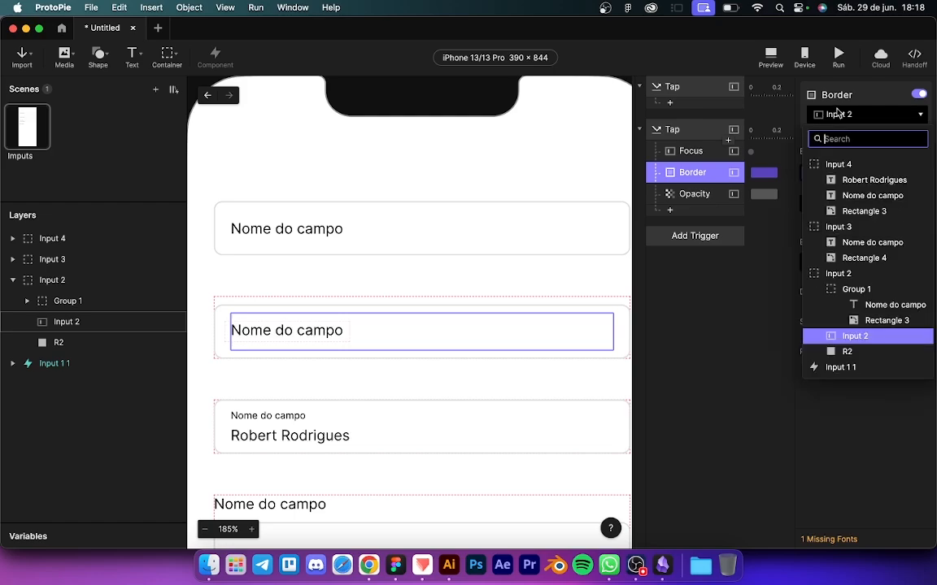
pyautogui.click(845, 353)
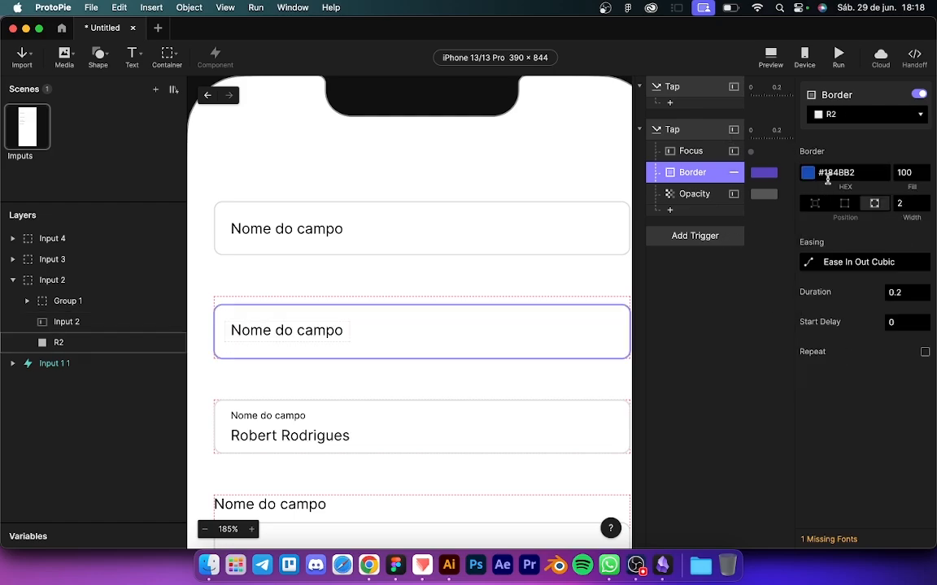
pyautogui.click(688, 196)
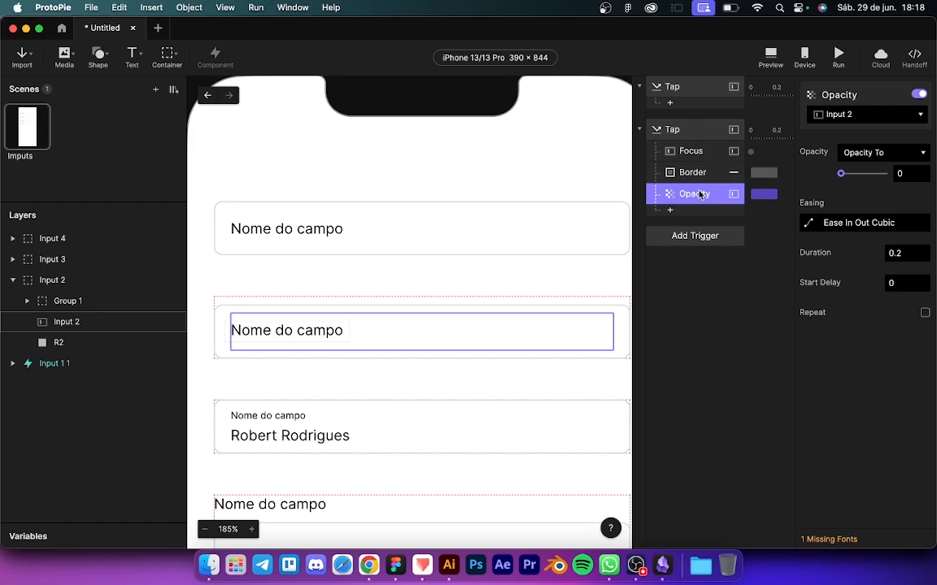
pyautogui.press('BackSpace')
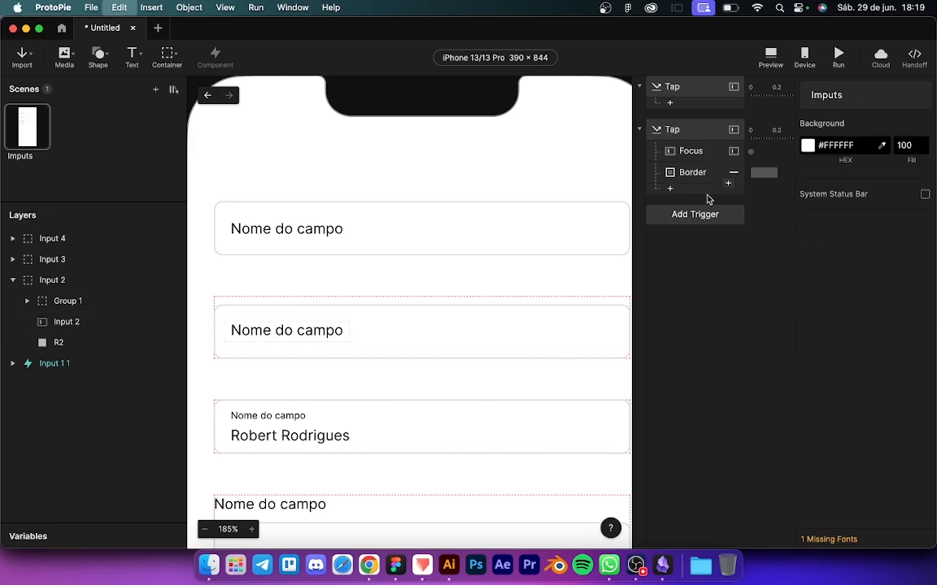
# Step: Raise the label group and add a Move response setting Group 1's Y to 0
pyautogui.doubleClick(255, 338)
pyautogui.moveTo(273, 336); pyautogui.dragTo(275, 311)
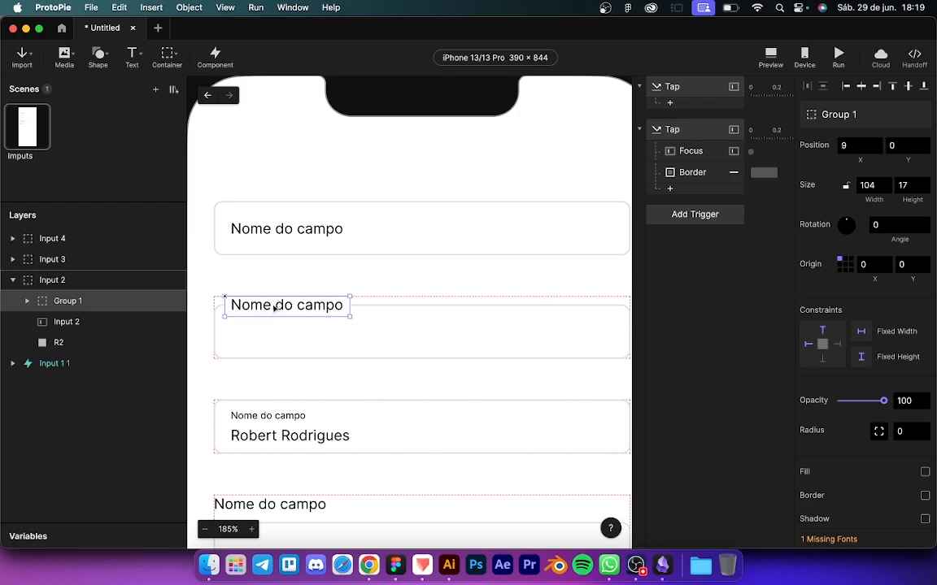
pyautogui.click(670, 188)
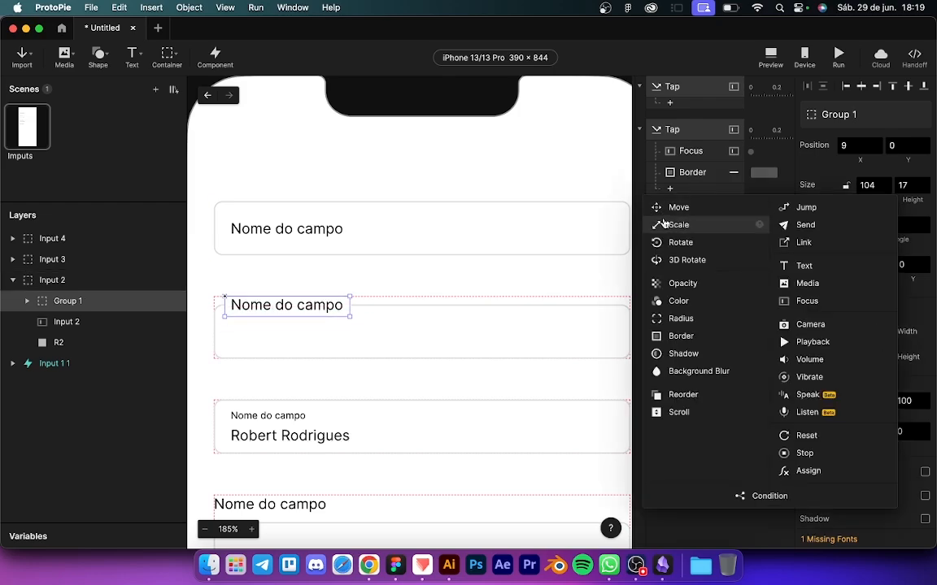
pyautogui.click(662, 208)
pyautogui.click(902, 174)
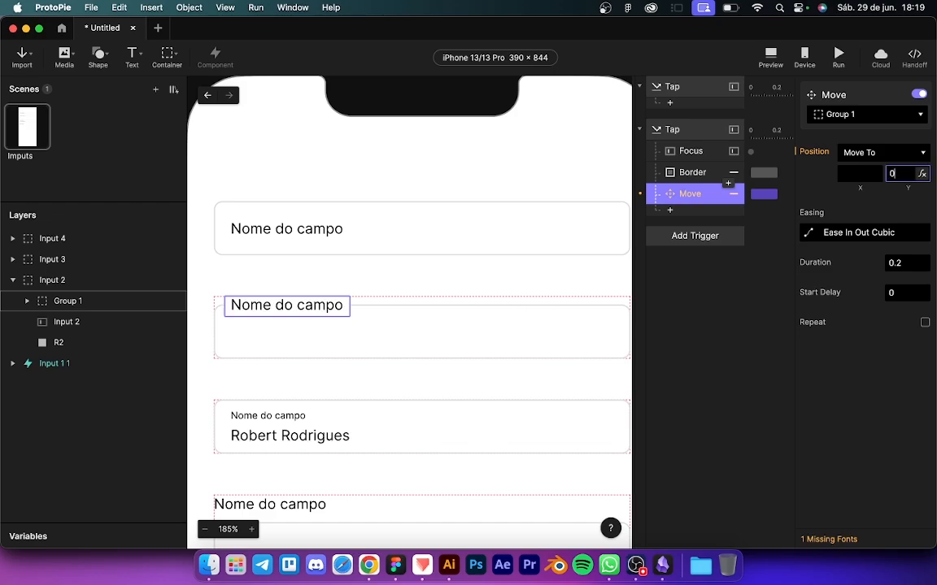
pyautogui.press('Return')
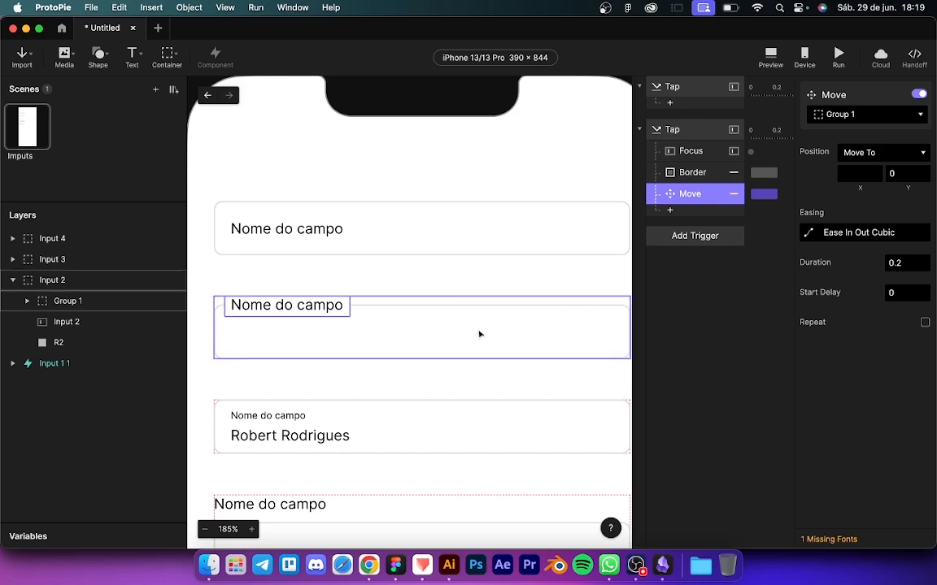
# Step: Undo an accidental field move, return the label to its resting spot, and select the empty Tap trigger
pyautogui.moveTo(286, 307); pyautogui.dragTo(313, 334)
pyautogui.press('super+z')
pyautogui.doubleClick(277, 310)
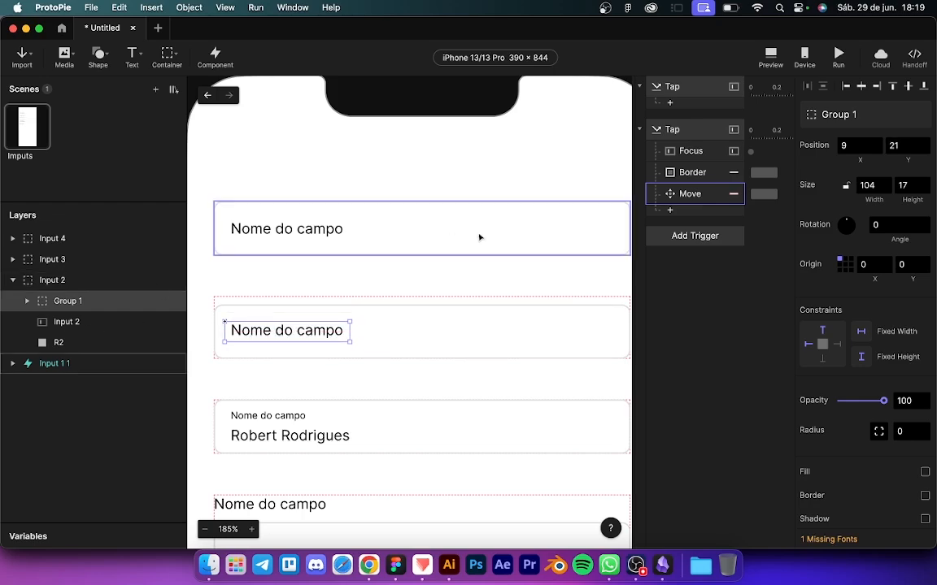
pyautogui.click(687, 86)
# Step: Delete the empty Tap trigger and add a Focus Out trigger on Input 2
pyautogui.press('Delete')
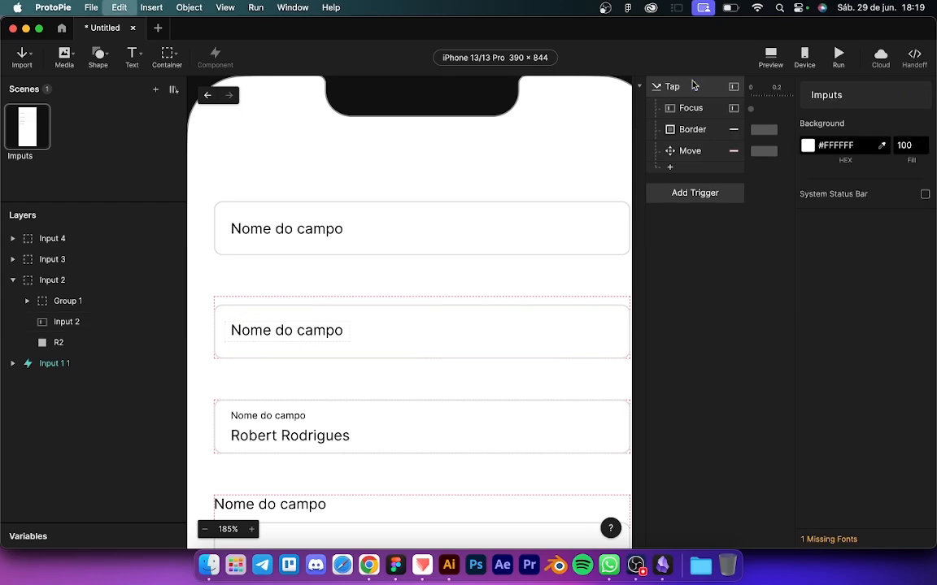
pyautogui.click(696, 86)
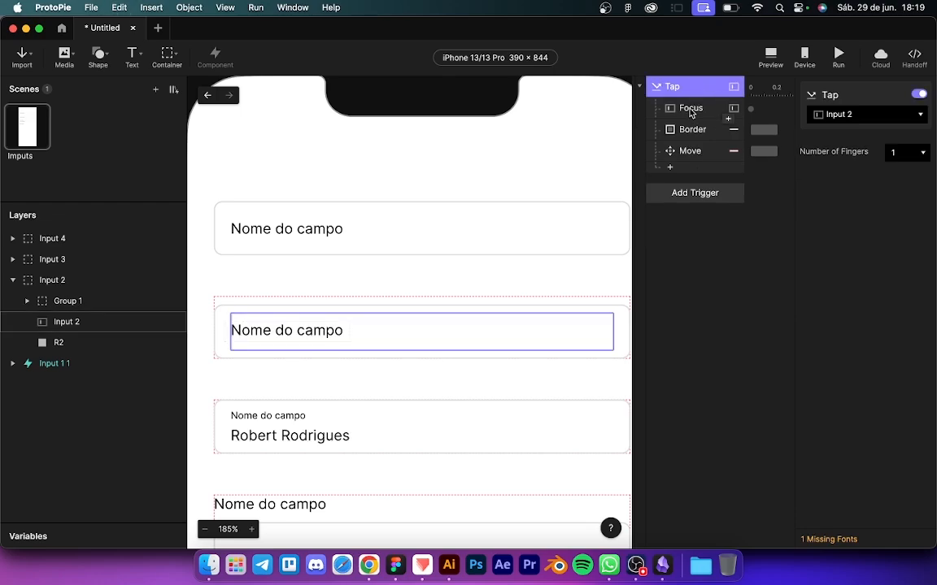
pyautogui.click(691, 223)
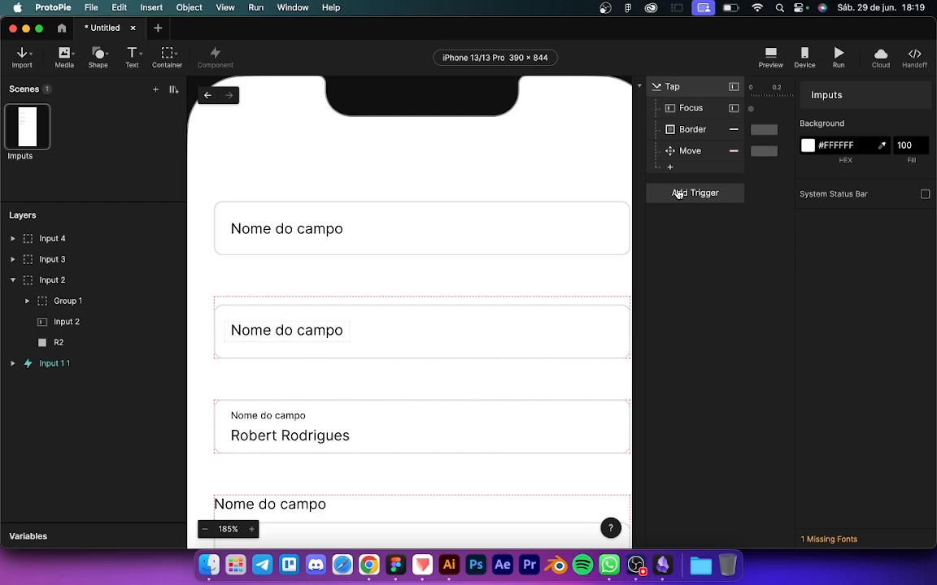
pyautogui.click(678, 194)
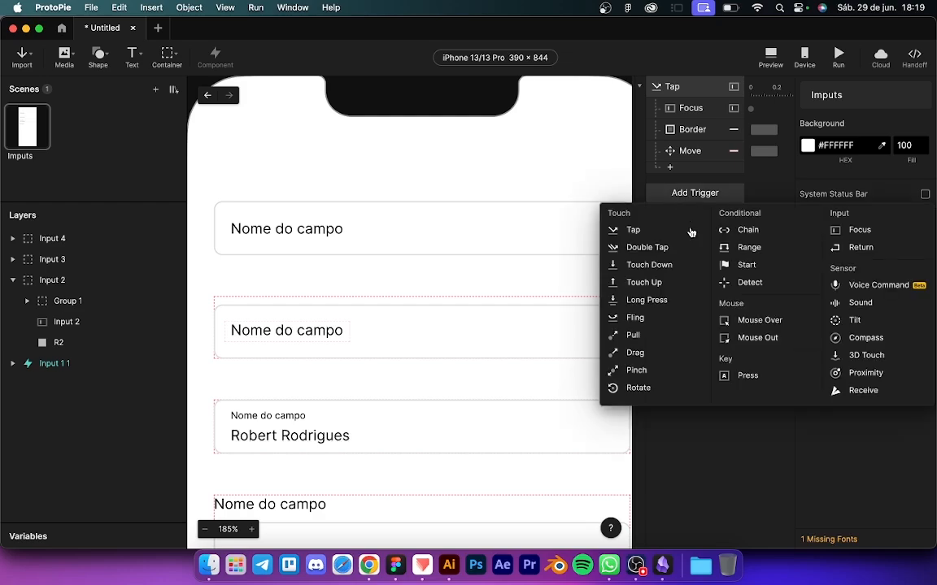
pyautogui.click(858, 232)
pyautogui.click(861, 115)
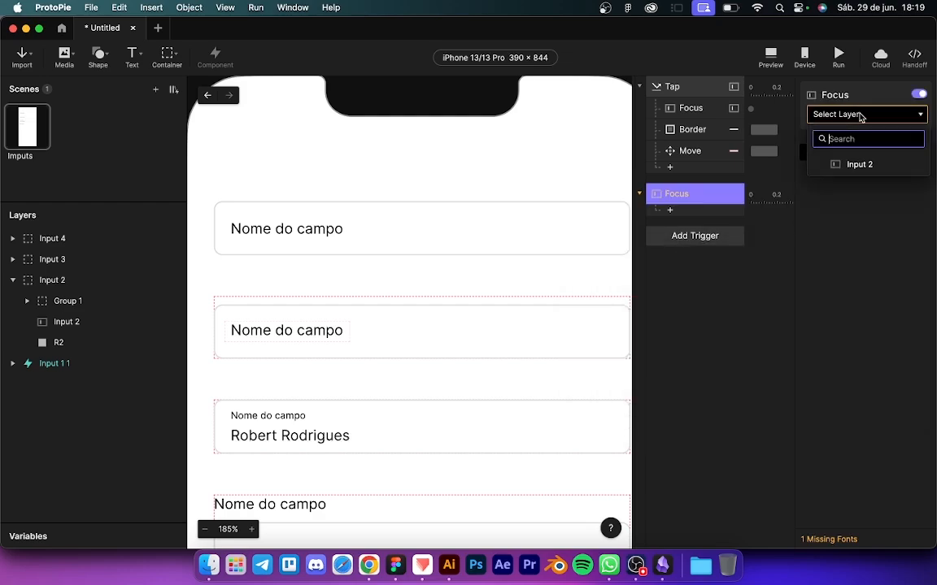
pyautogui.click(858, 163)
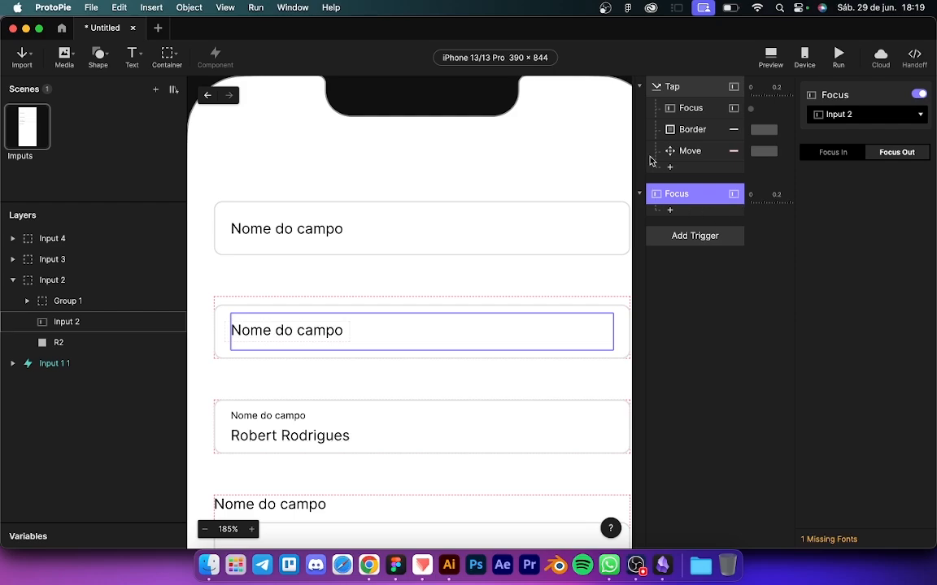
# Step: Add a Condition checking whether Input 2's Text equals an empty value
pyautogui.click(682, 214)
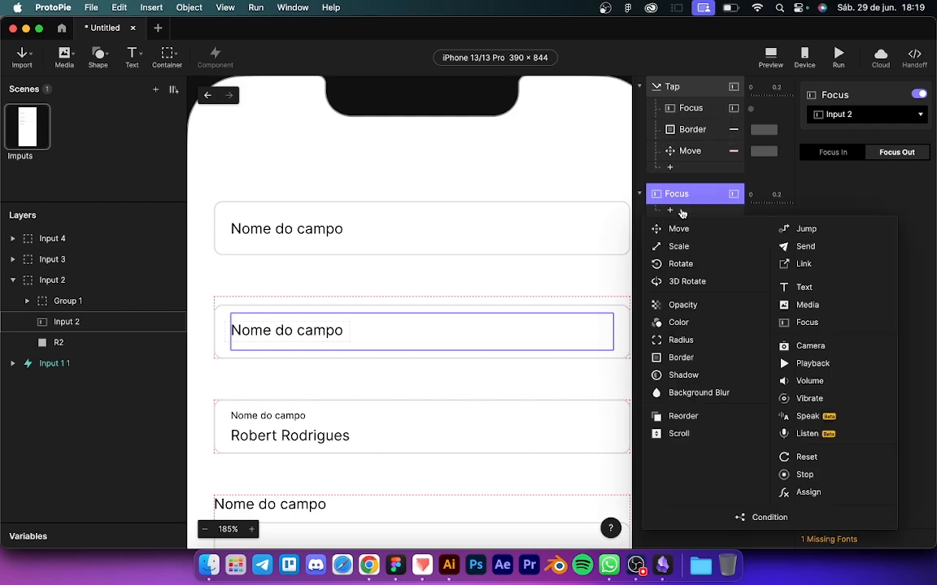
pyautogui.click(746, 516)
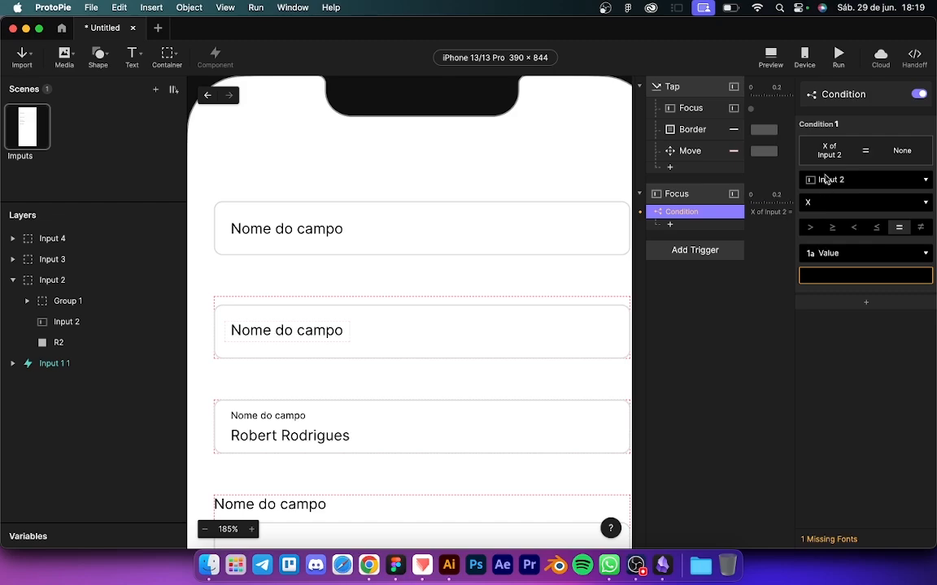
pyautogui.click(820, 203)
pyautogui.scroll(-5, 820, 374)
pyautogui.click(816, 421)
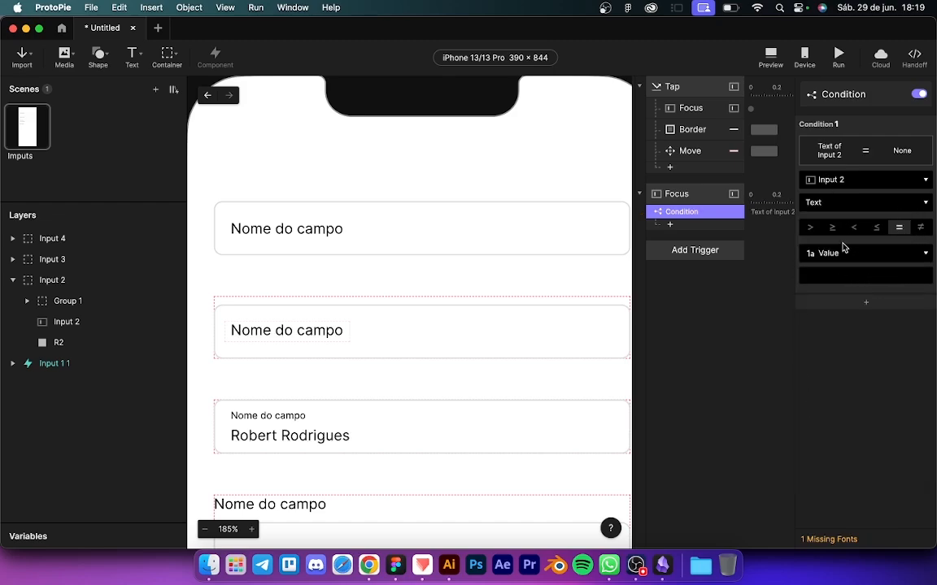
pyautogui.click(828, 278)
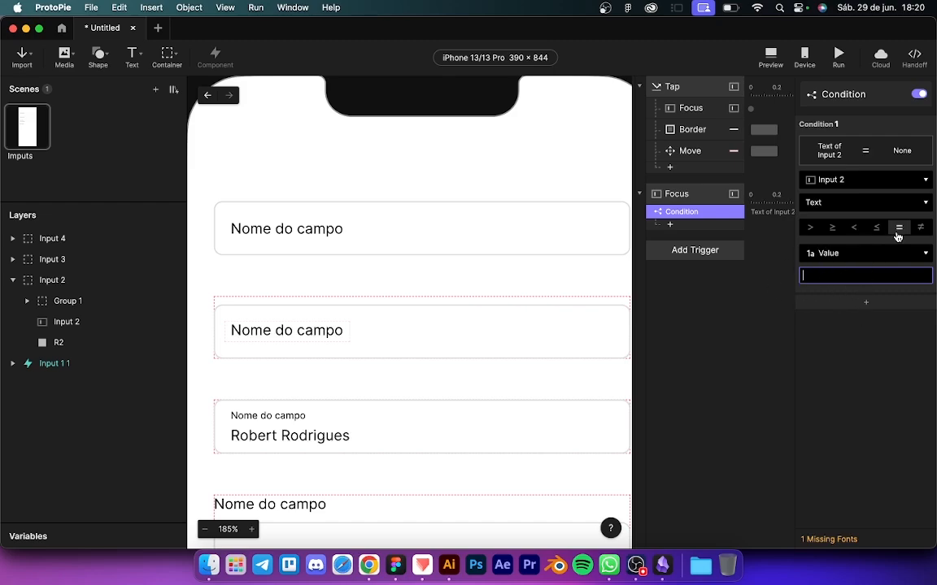
pyautogui.click(845, 330)
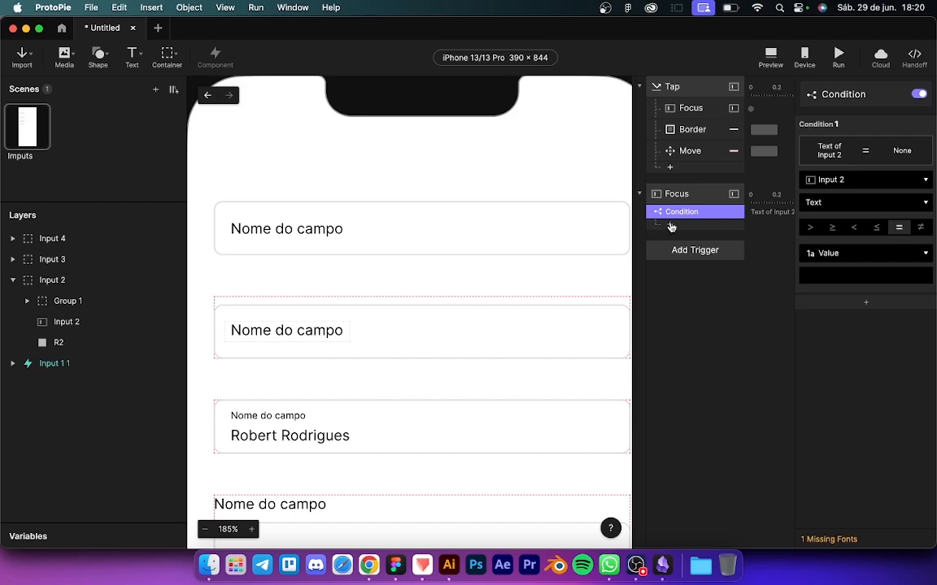
# Step: Add two Reset responses, for R2 and Group 1, under the Focus condition
pyautogui.click(690, 108)
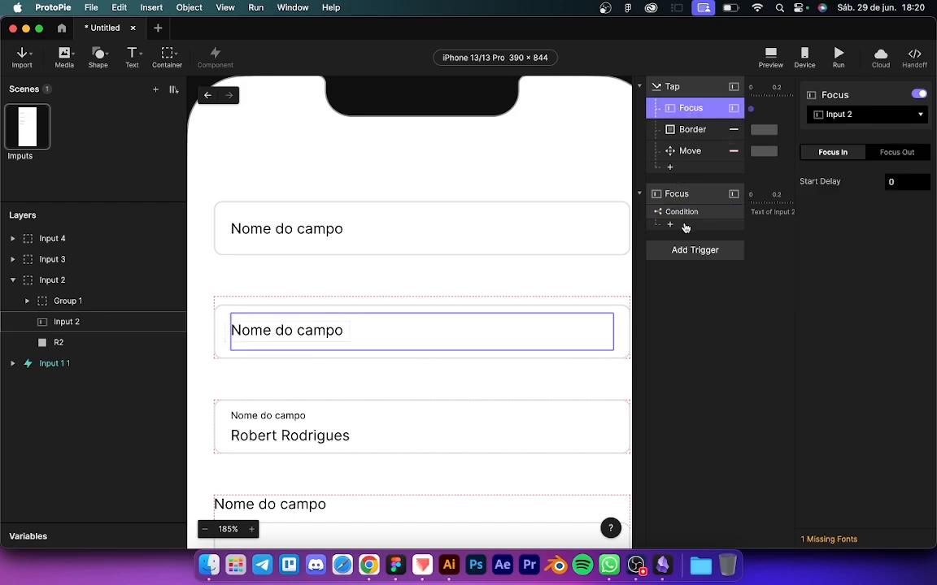
pyautogui.click(685, 131)
pyautogui.click(670, 224)
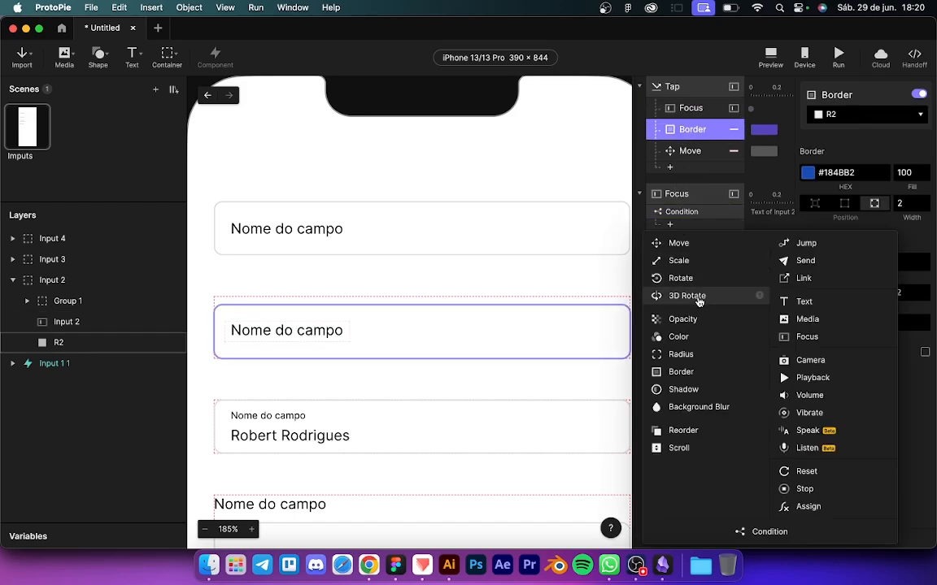
pyautogui.click(783, 473)
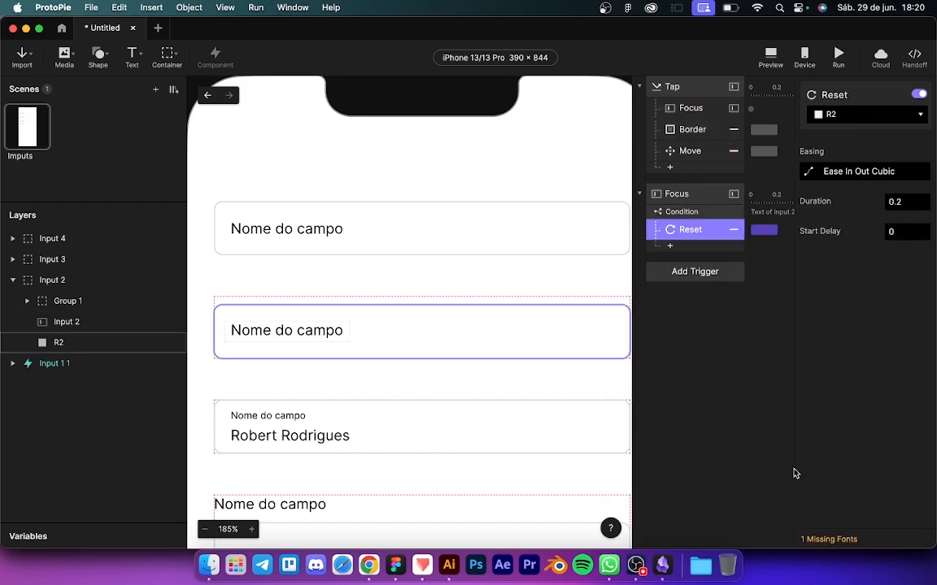
pyautogui.click(687, 150)
pyautogui.click(672, 246)
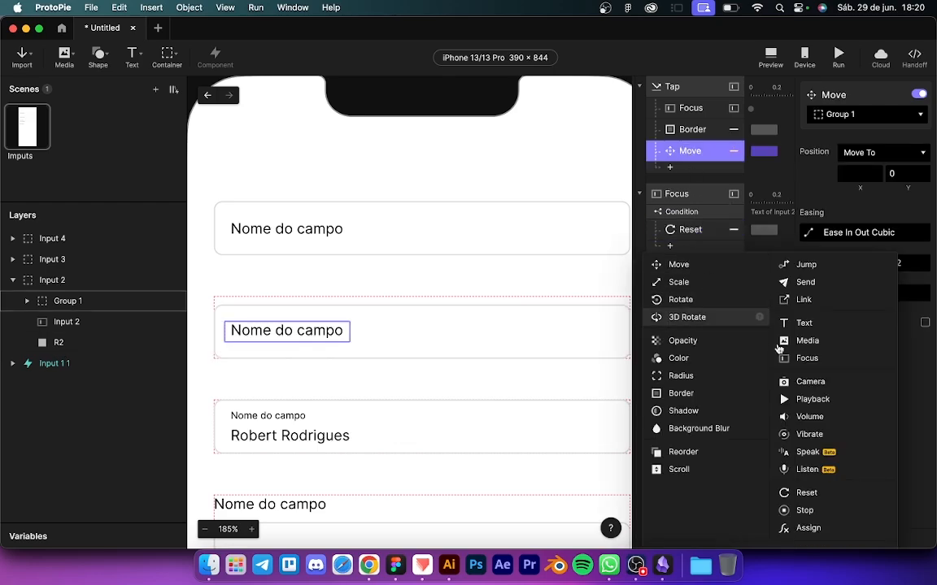
pyautogui.click(805, 493)
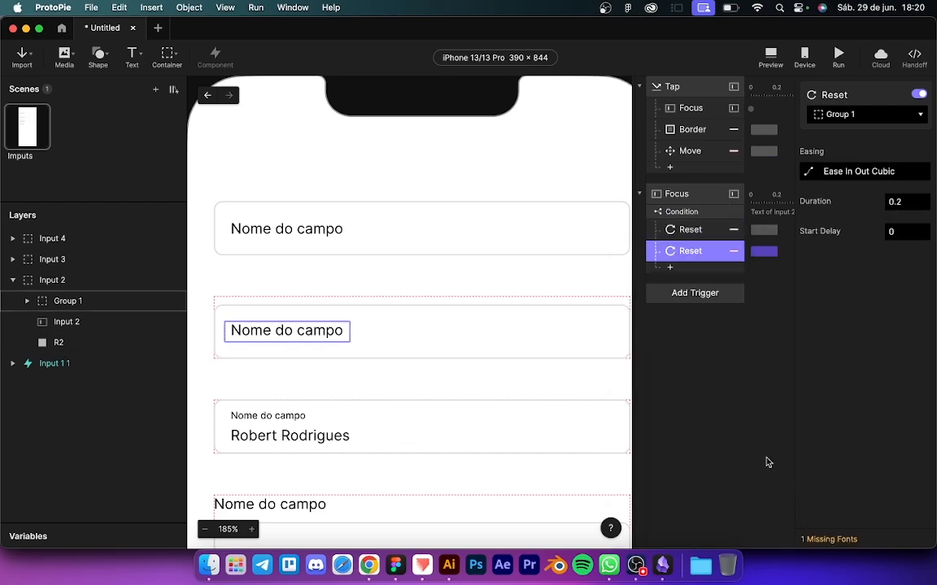
# Step: Duplicate the Condition and delete the second Reset from the copy
pyautogui.click(693, 215)
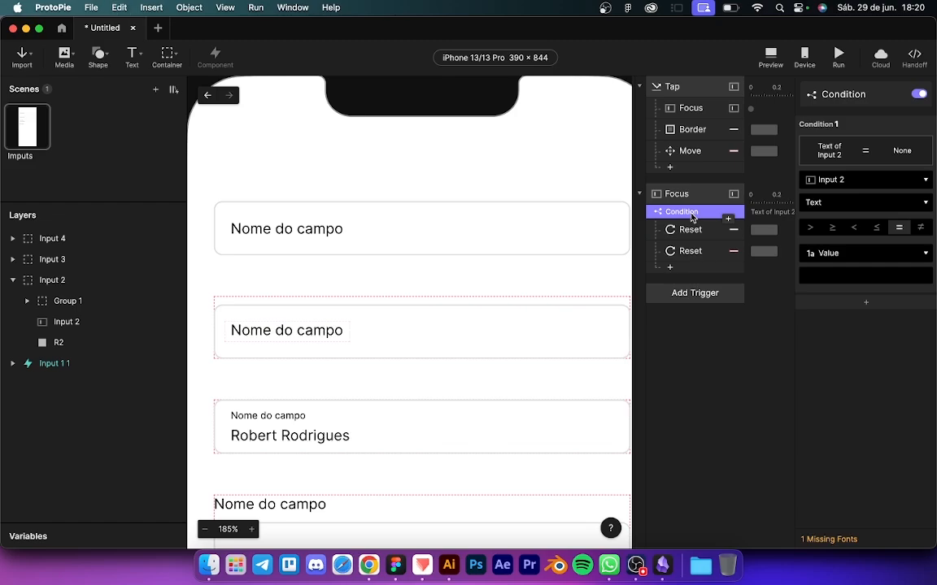
pyautogui.press('super+d')
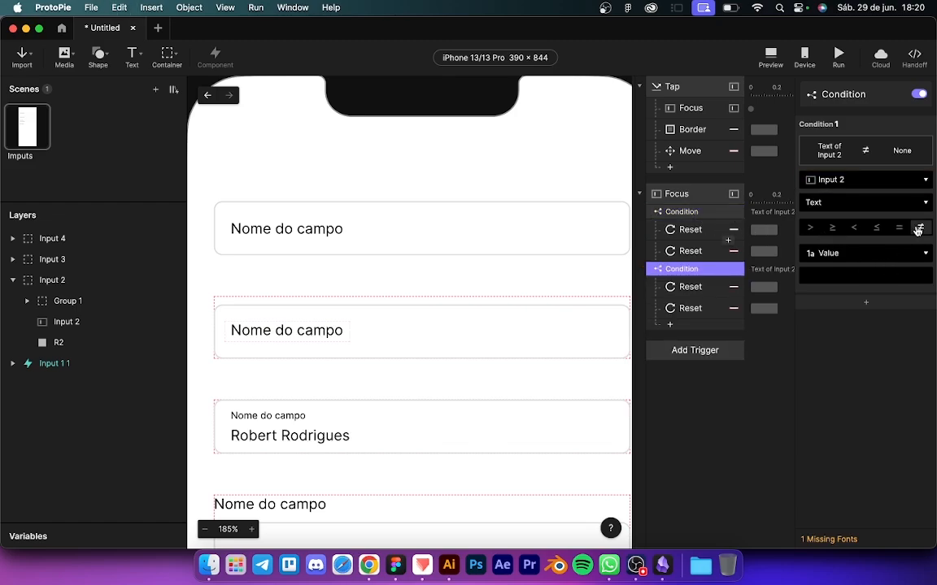
pyautogui.click(684, 291)
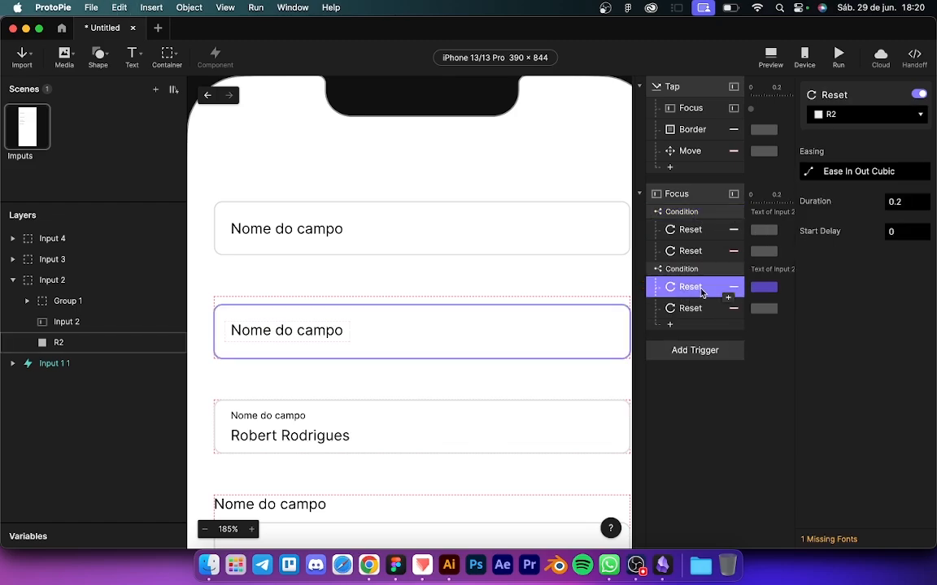
pyautogui.click(699, 309)
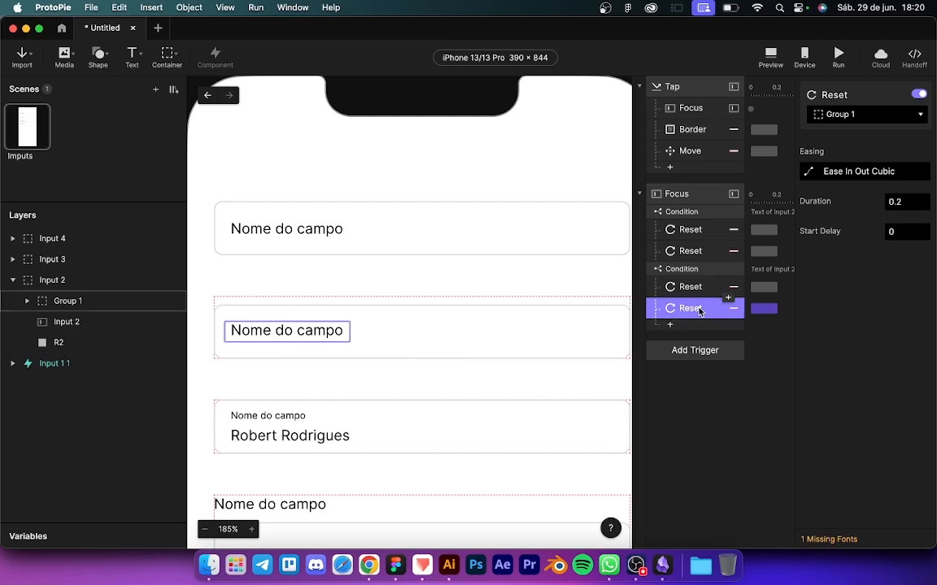
pyautogui.press('Delete')
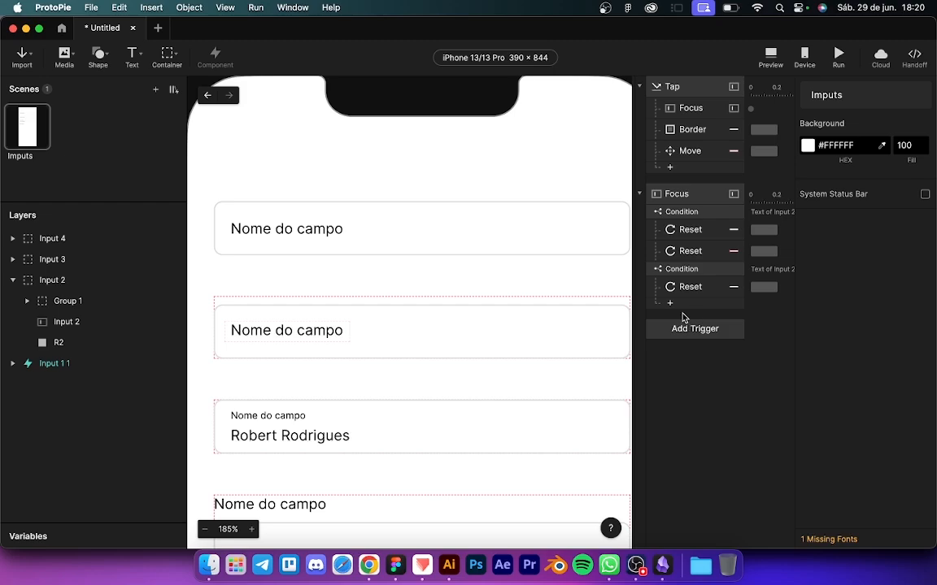
# Step: Move the Tap trigger's Move response under the second Condition and collapse both triggers
pyautogui.click(704, 157)
pyautogui.moveTo(703, 159); pyautogui.dragTo(694, 318)
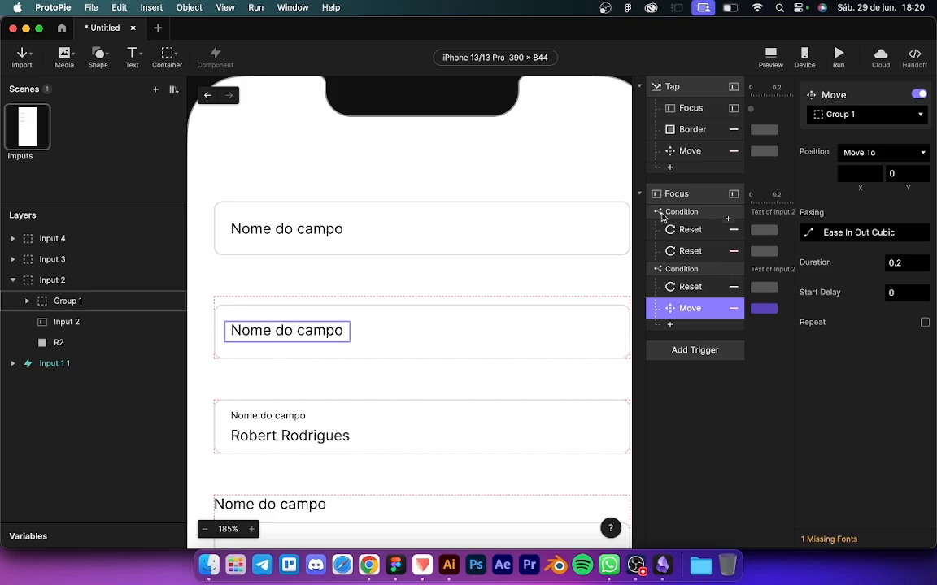
pyautogui.click(639, 194)
pyautogui.click(639, 86)
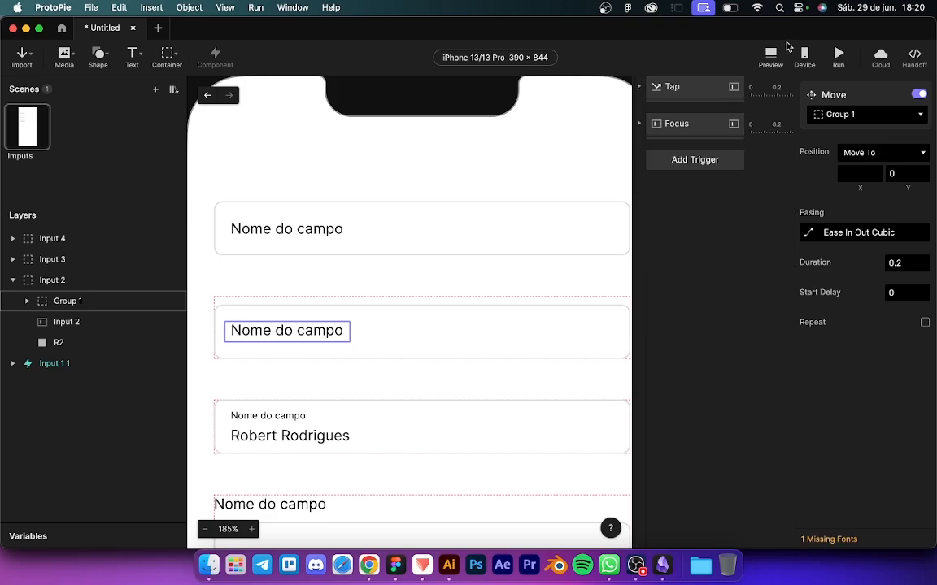
pyautogui.click(780, 51)
# Step: In the preview, focus and unfocus the second input repeatedly to watch its label rise
pyautogui.click(765, 155)
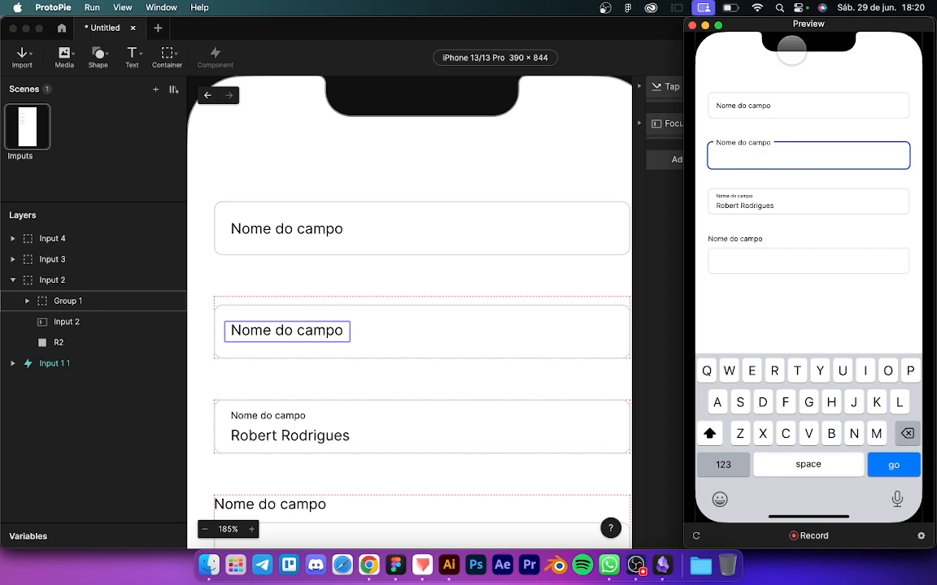
pyautogui.moveTo(784, 30); pyautogui.dragTo(519, 45)
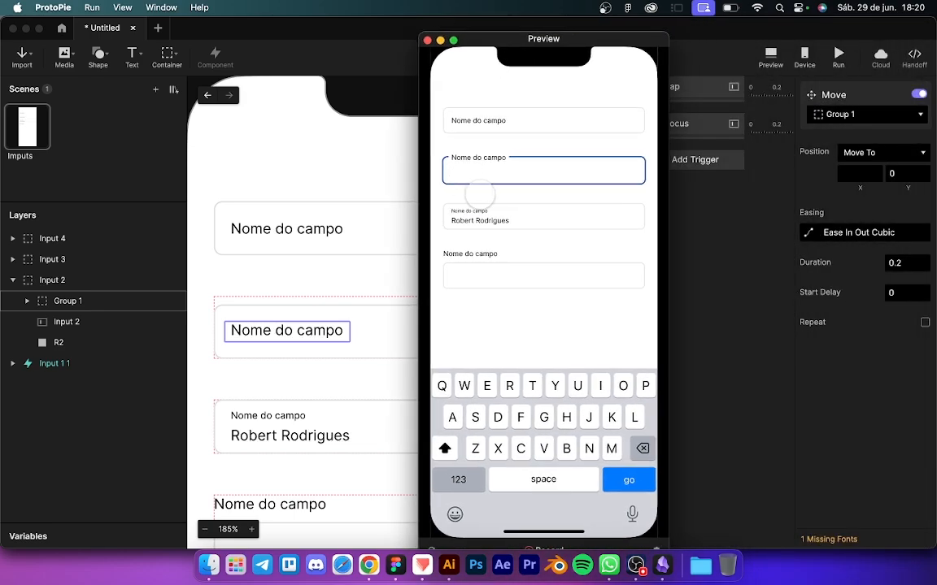
pyautogui.click(481, 192)
pyautogui.click(480, 169)
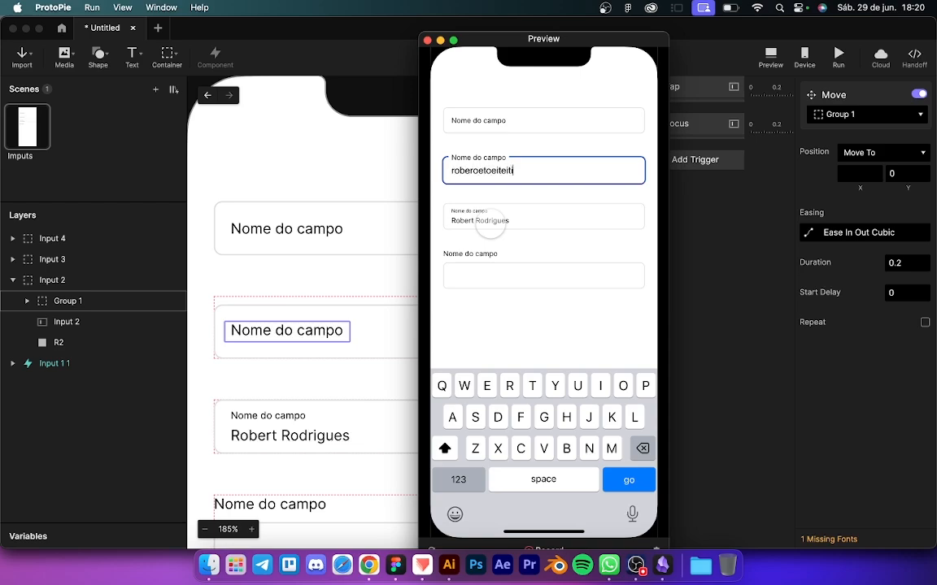
pyautogui.click(491, 224)
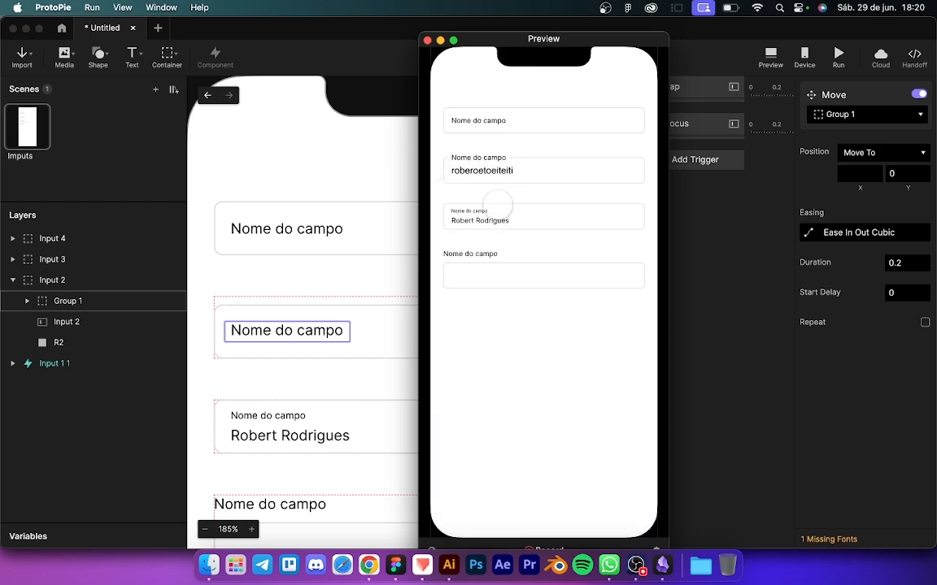
pyautogui.click(520, 168)
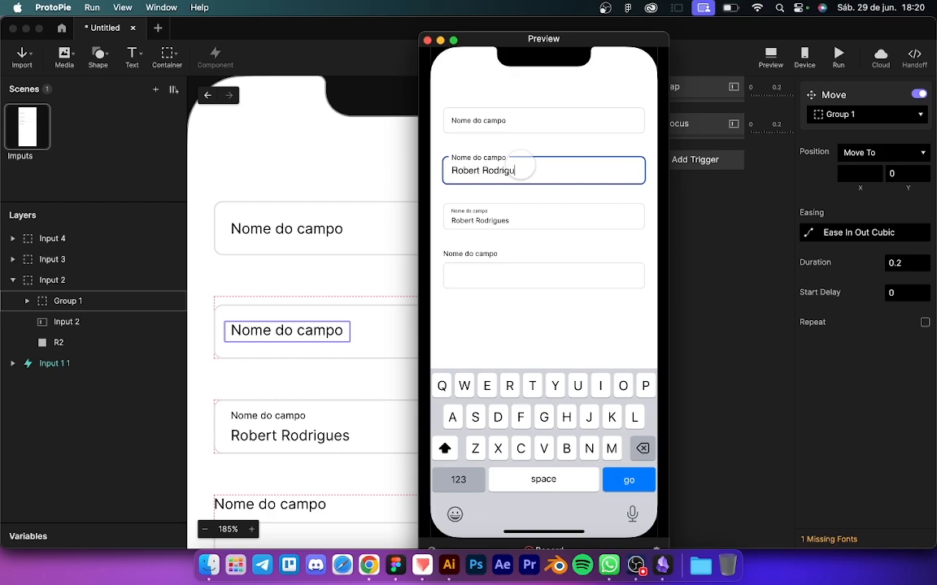
pyautogui.click(521, 216)
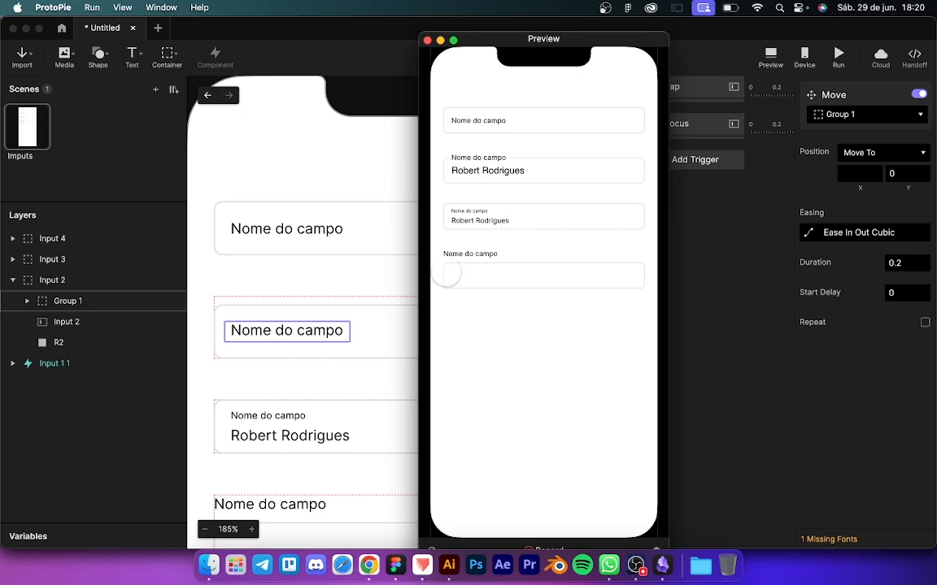
# Step: Switch focus back and forth between the first and second inputs to test both labels
pyautogui.click(479, 119)
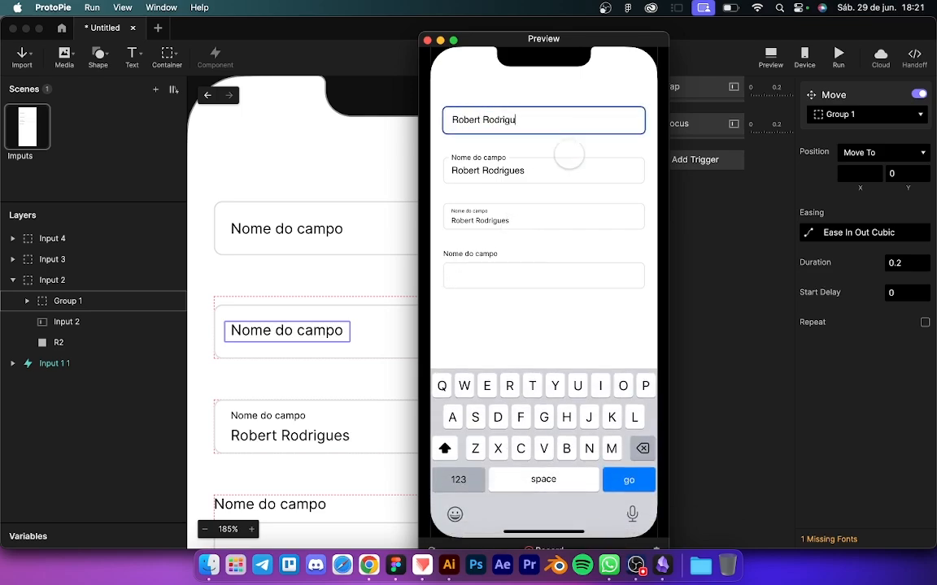
pyautogui.click(529, 217)
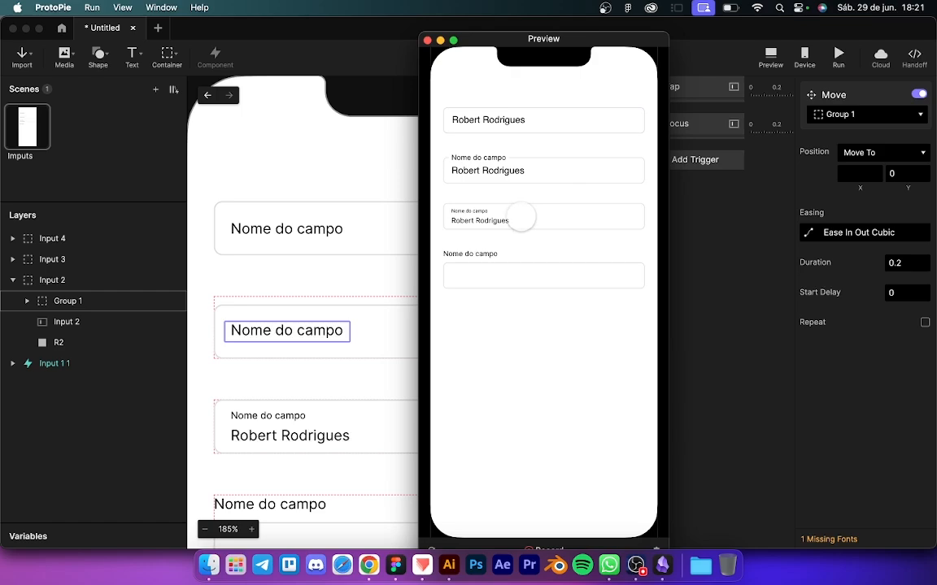
pyautogui.click(532, 169)
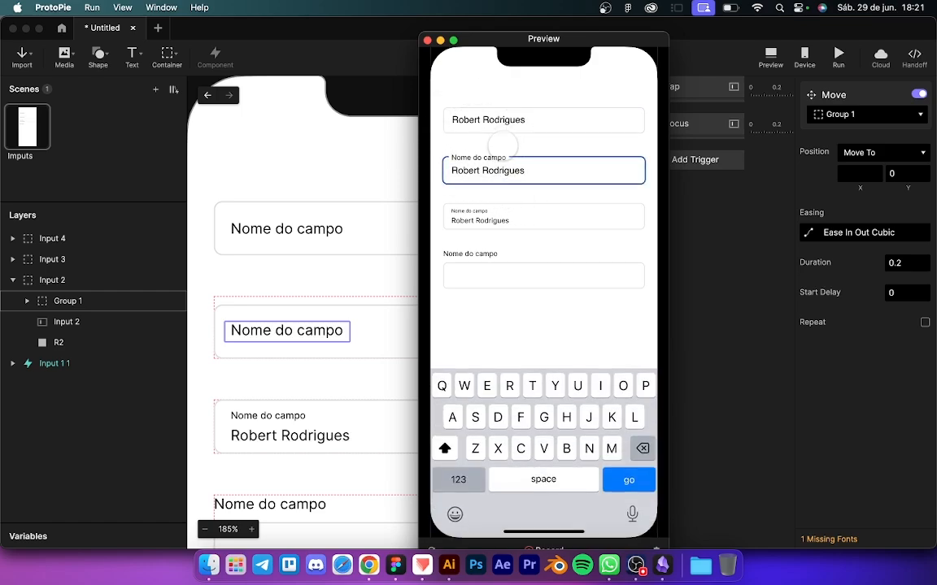
pyautogui.click(529, 122)
pyautogui.click(535, 170)
pyautogui.click(536, 122)
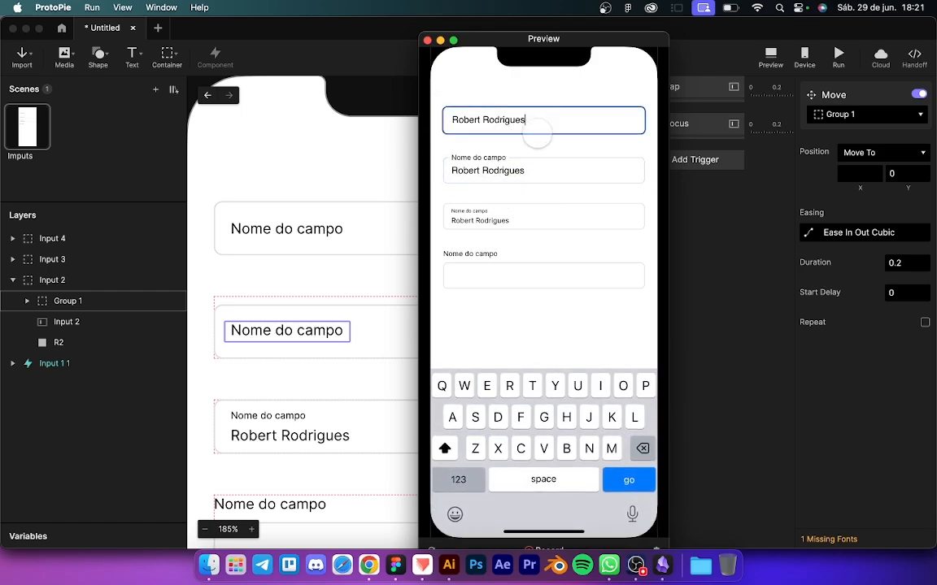
pyautogui.click(535, 171)
pyautogui.click(528, 120)
pyautogui.click(533, 171)
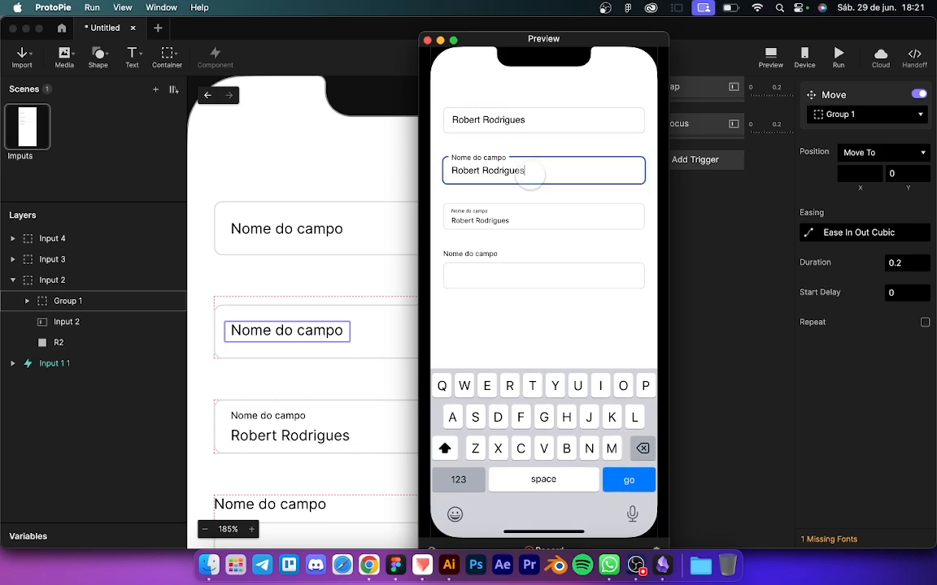
pyautogui.click(529, 120)
pyautogui.click(535, 173)
pyautogui.click(538, 119)
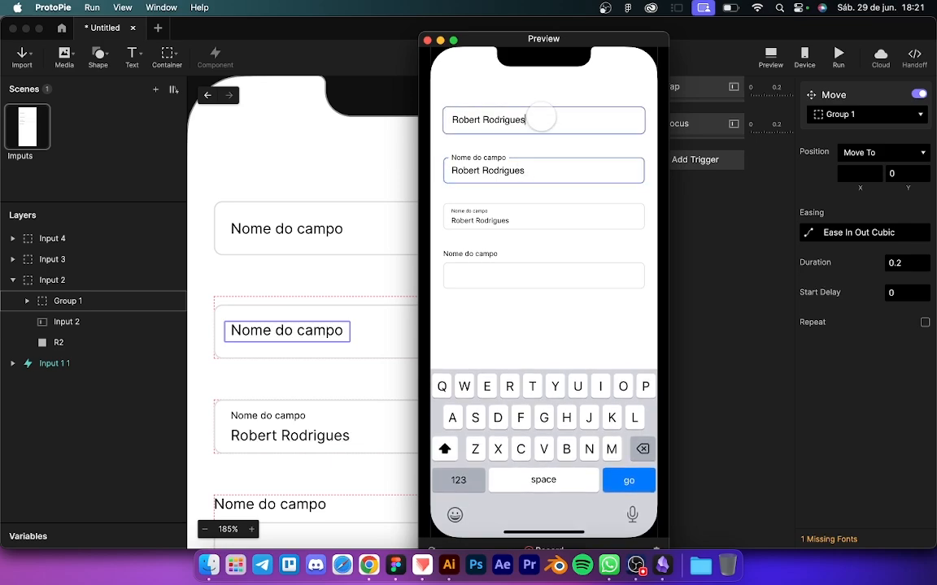
pyautogui.click(538, 166)
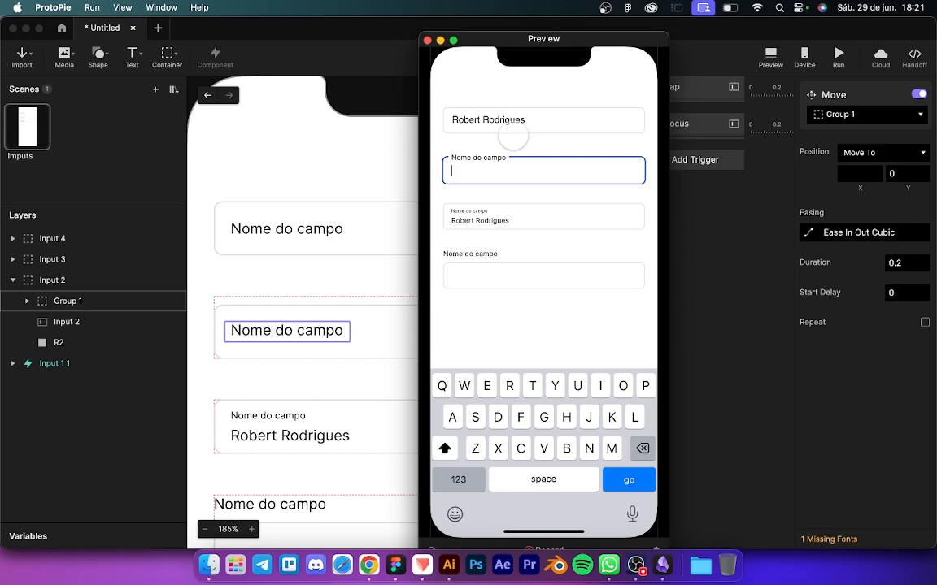
# Step: Erase both inputs' text and unfocus them to confirm the labels drop back, then return to the editor
pyautogui.click(540, 124)
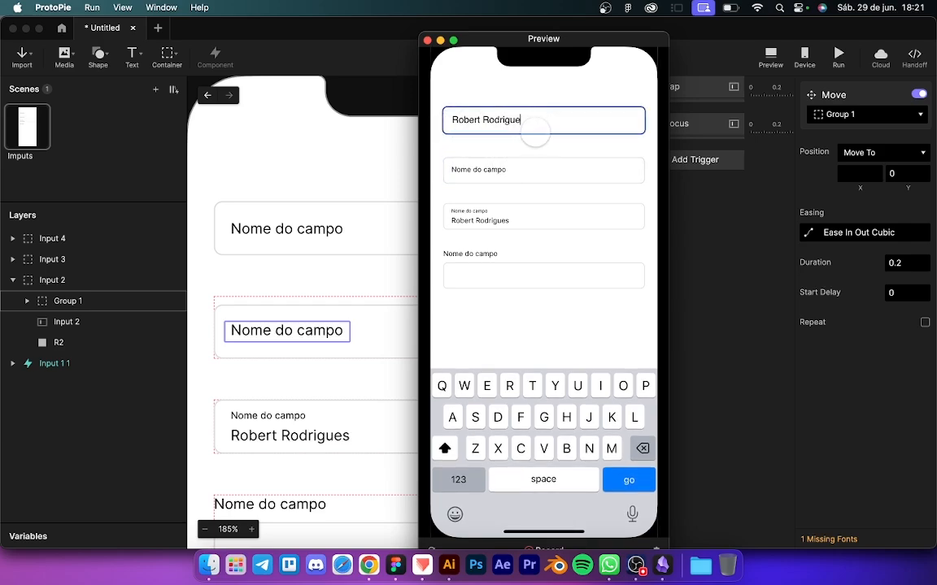
pyautogui.press('BackSpace')
pyautogui.press('BackSpace')
pyautogui.press('BackSpace')
pyautogui.press('BackSpace')
pyautogui.press('BackSpace')
pyautogui.press('BackSpace')
pyautogui.press('BackSpace')
pyautogui.press('BackSpace')
pyautogui.press('BackSpace')
pyautogui.press('BackSpace')
pyautogui.press('BackSpace')
pyautogui.press('BackSpace')
pyautogui.press('BackSpace')
pyautogui.press('BackSpace')
pyautogui.press('BackSpace')
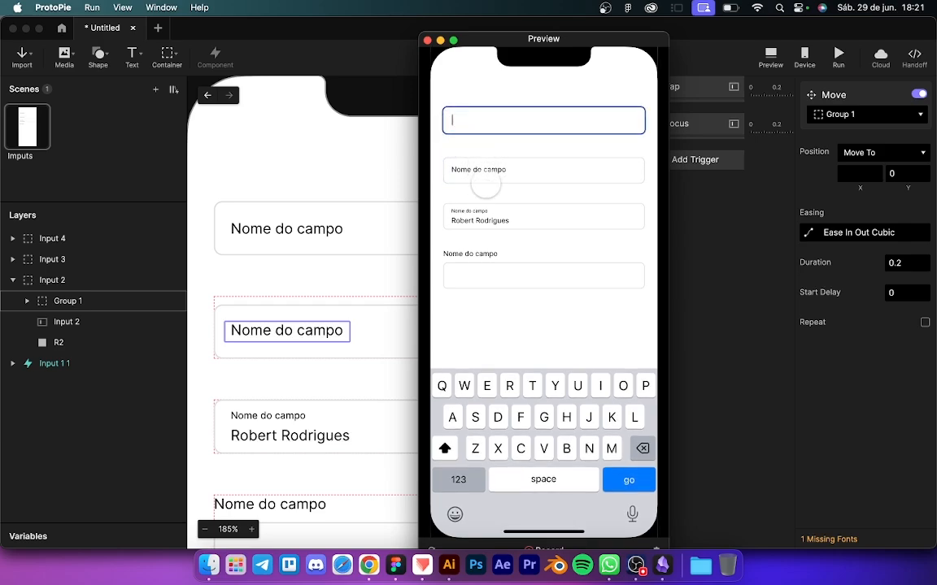
pyautogui.click(485, 174)
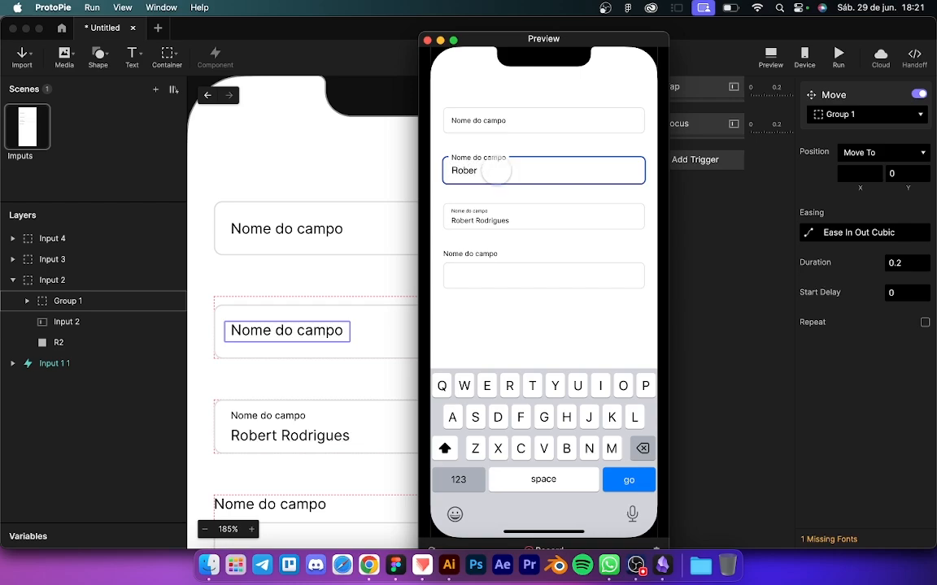
pyautogui.press('BackSpace')
pyautogui.press('BackSpace')
pyautogui.press('BackSpace')
pyautogui.press('BackSpace')
pyautogui.press('BackSpace')
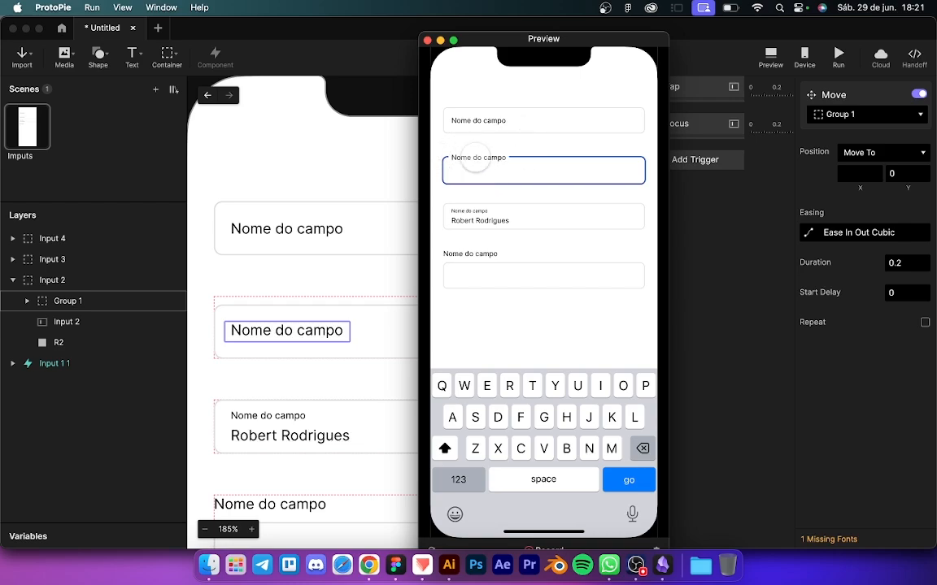
pyautogui.click(510, 119)
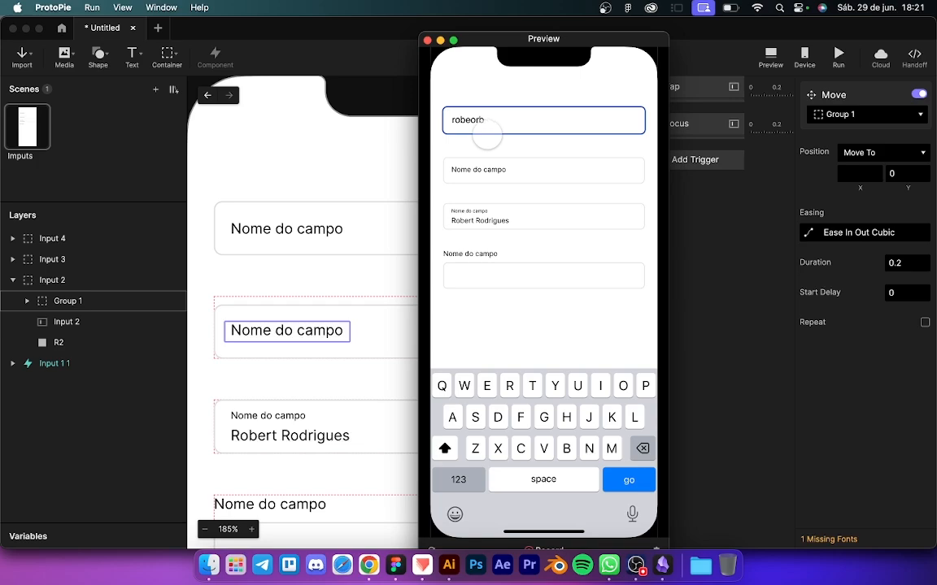
pyautogui.click(493, 149)
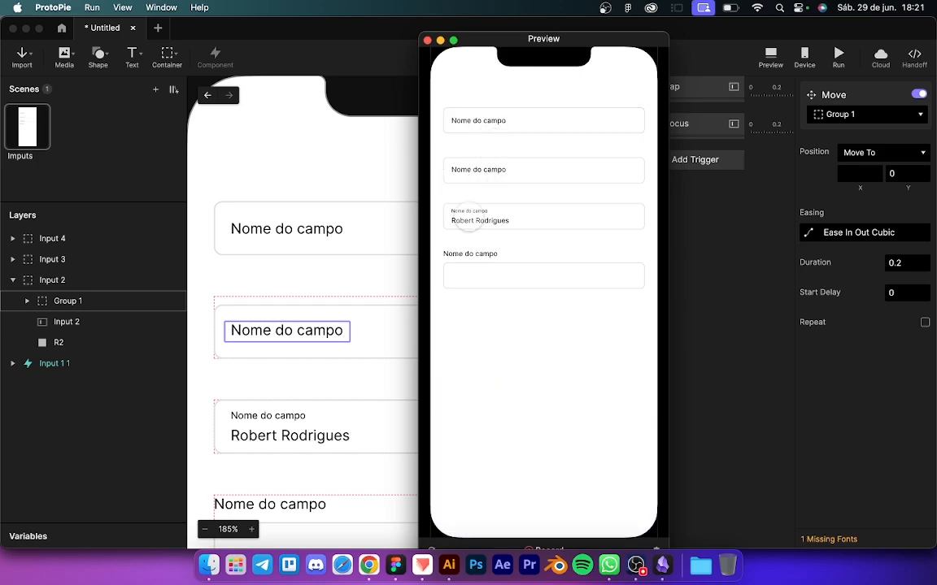
pyautogui.click(494, 170)
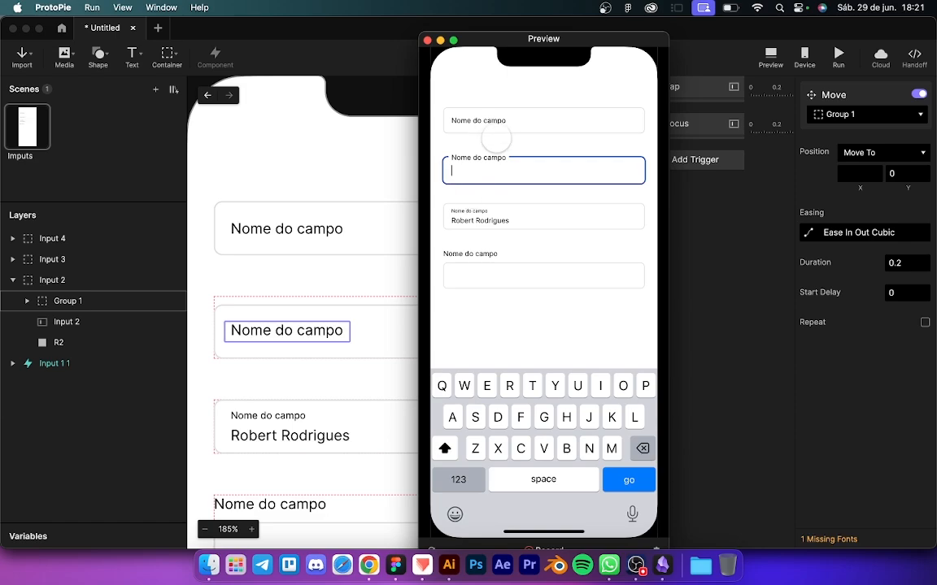
pyautogui.click(498, 170)
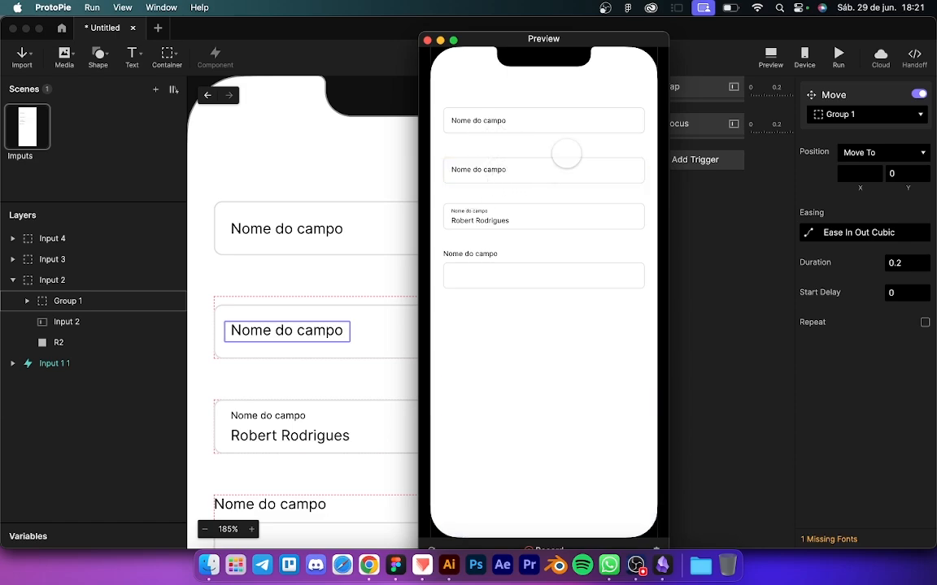
pyautogui.click(374, 196)
pyautogui.scroll(-4, 367, 291)
# Step: Convert the second input field, Input 2, into a component
pyautogui.click(330, 328)
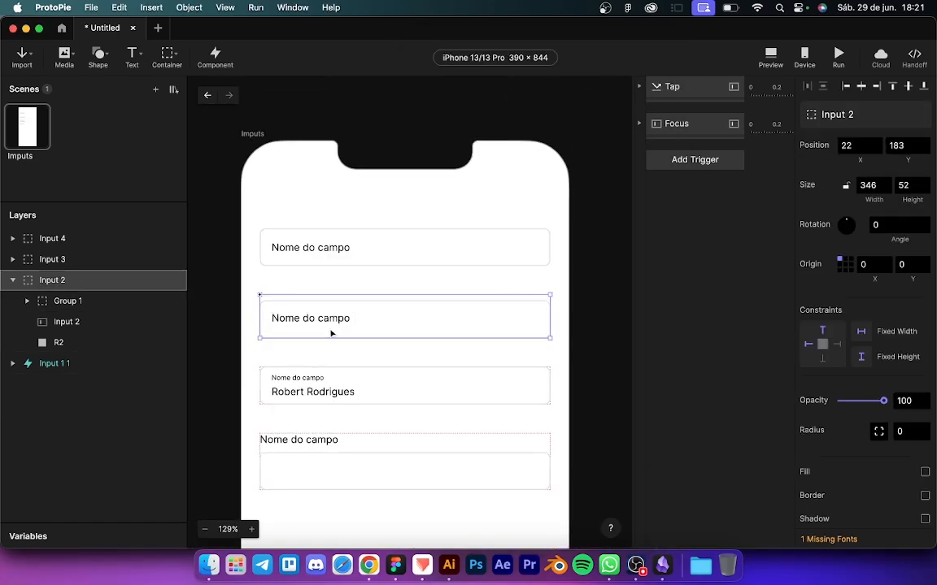
pyautogui.click(12, 280)
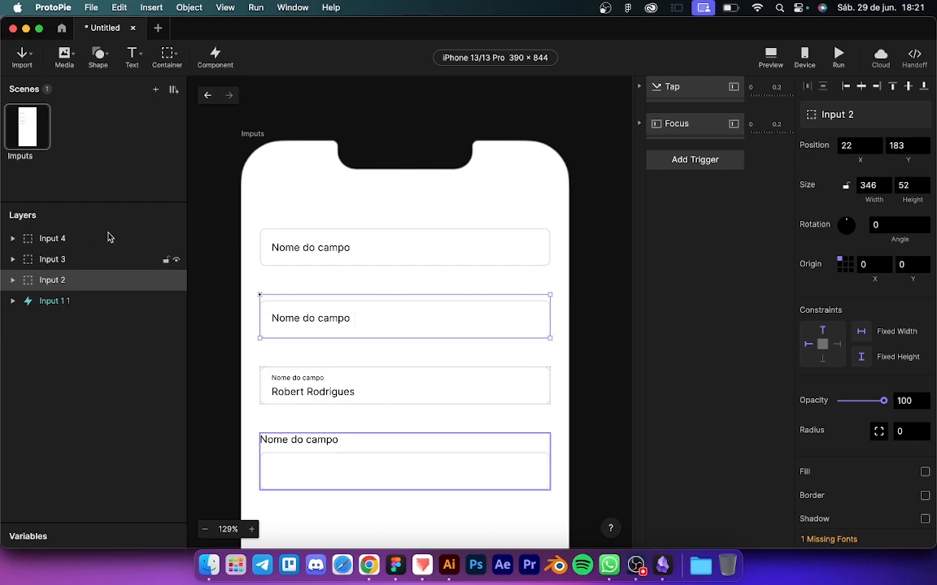
pyautogui.click(216, 56)
# Step: Place two copies, Input 2 2 and Input 2 3, below the fourth field
pyautogui.scroll(-3, 275, 206)
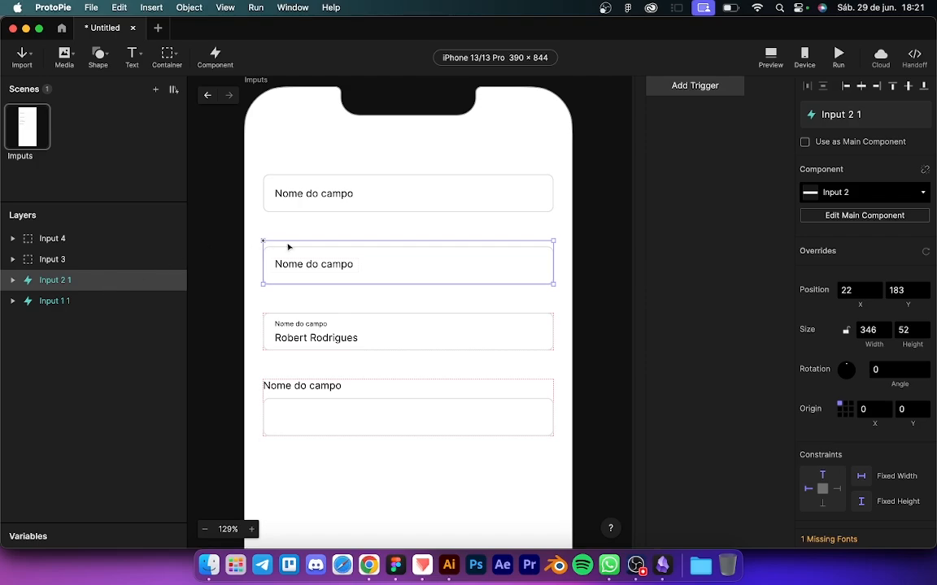
pyautogui.scroll(-2, 354, 270)
pyautogui.moveTo(349, 217); pyautogui.dragTo(349, 432)
pyautogui.scroll(-6, 347, 431)
pyautogui.moveTo(352, 323); pyautogui.dragTo(358, 378)
pyautogui.click(770, 55)
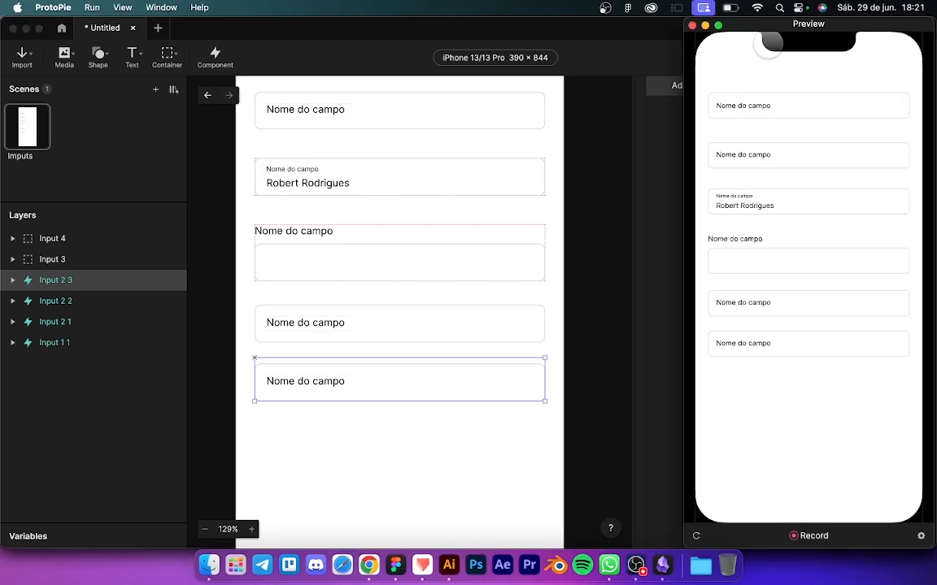
pyautogui.click(745, 303)
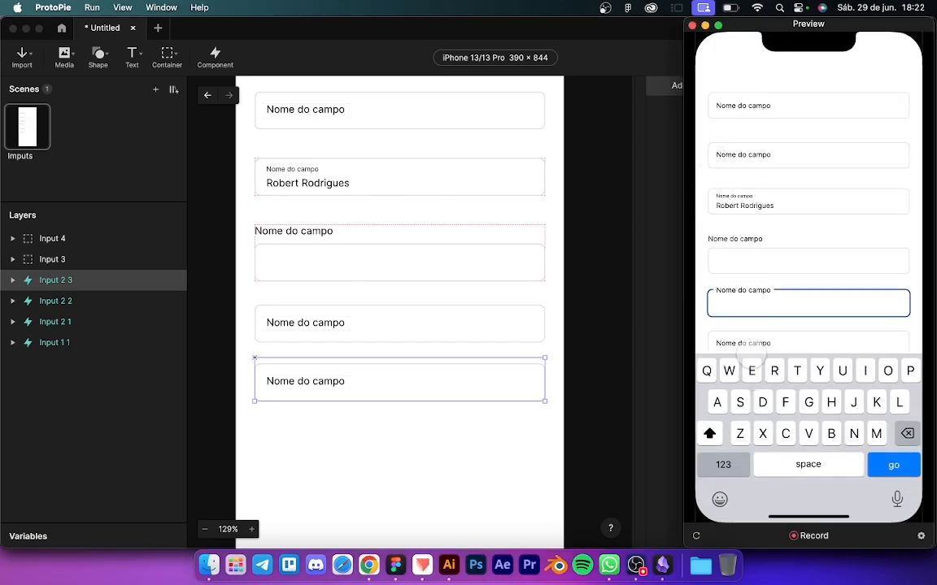
pyautogui.click(757, 343)
pyautogui.click(768, 305)
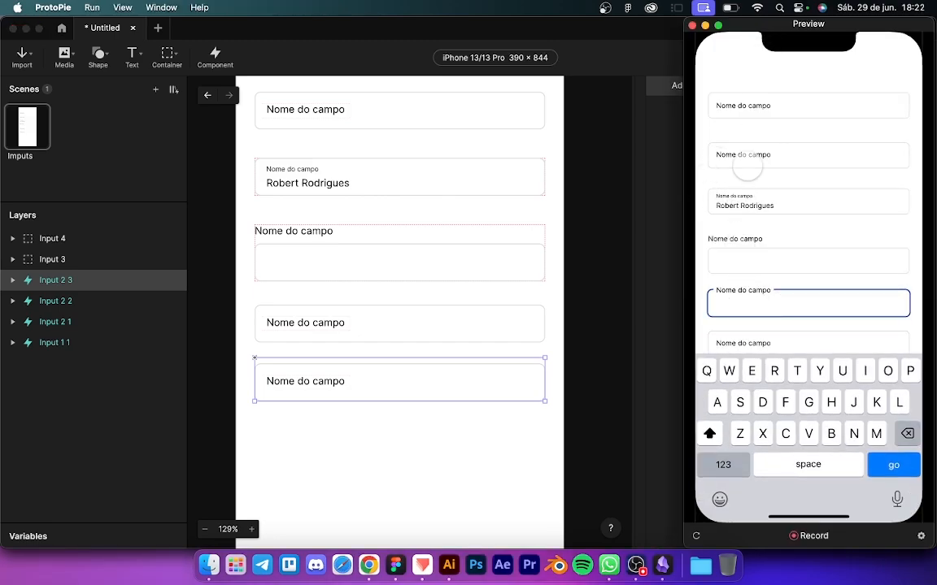
pyautogui.click(746, 156)
pyautogui.click(741, 305)
pyautogui.click(745, 338)
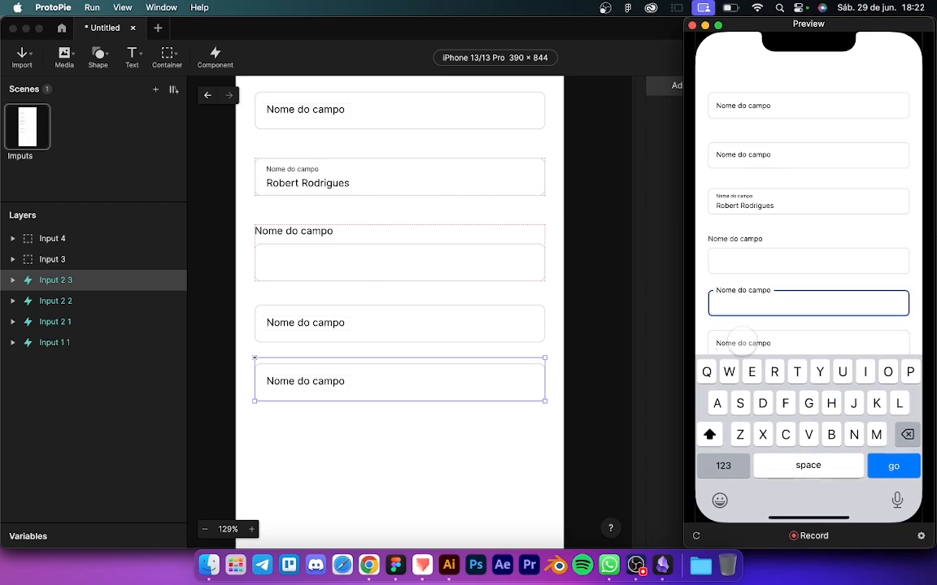
pyautogui.click(744, 309)
pyautogui.click(741, 154)
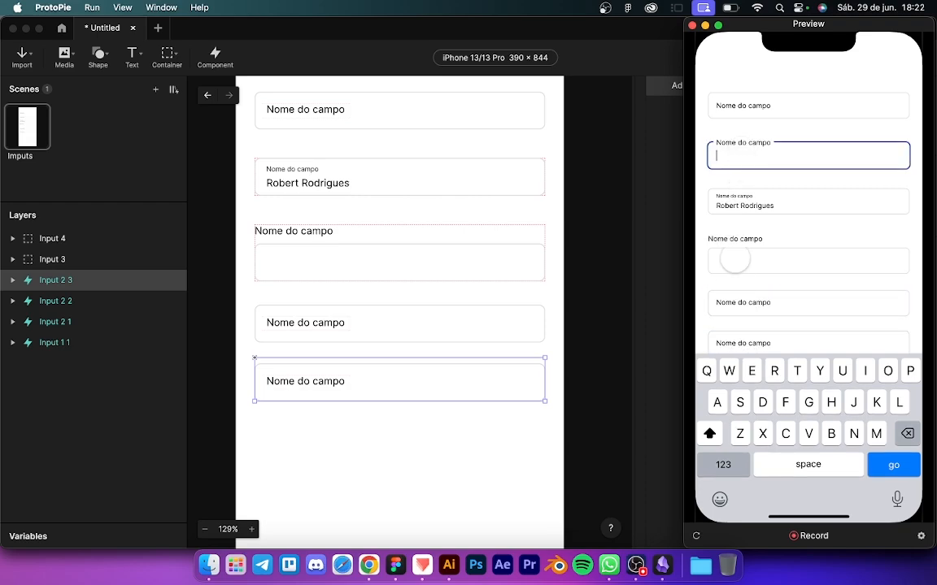
pyautogui.click(734, 306)
pyautogui.click(738, 335)
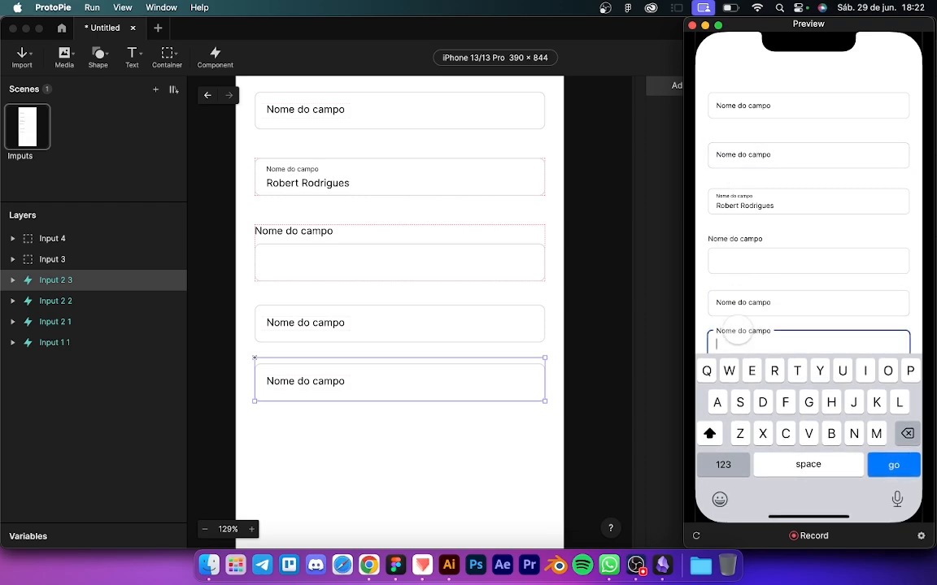
pyautogui.click(604, 318)
pyautogui.click(301, 260)
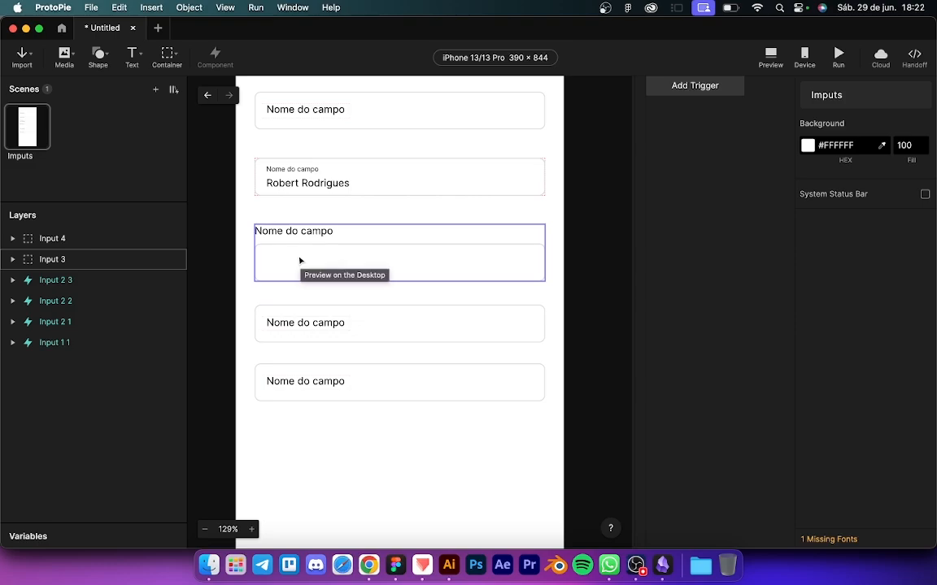
# Step: Move Input 3 and Input 4 further down the screen
pyautogui.scroll(-3, 301, 260)
pyautogui.keyDown('shift'); pyautogui.click(320, 201); pyautogui.keyUp('shift')
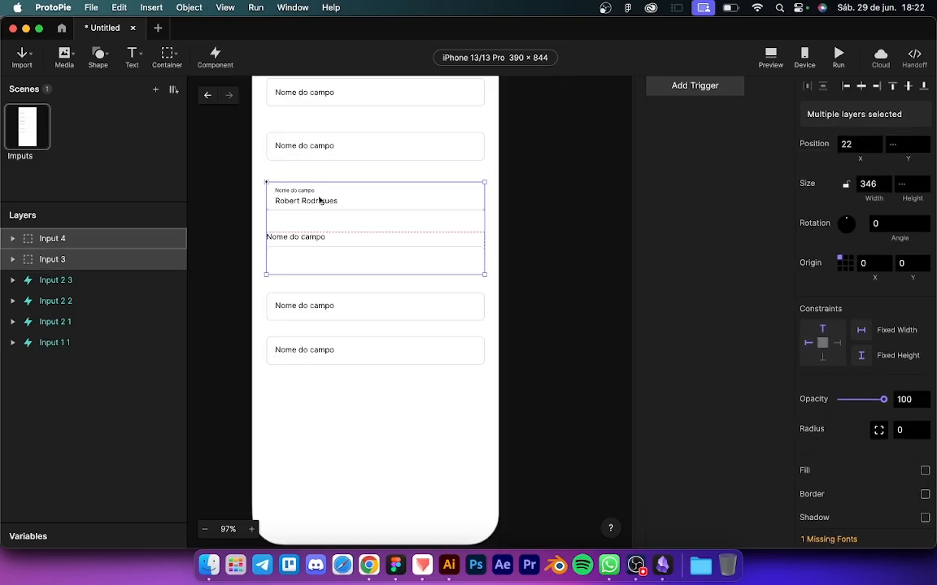
pyautogui.moveTo(319, 201); pyautogui.dragTo(323, 404)
# Step: Move Input 2 3 and Input 2 2 up directly under the second field
pyautogui.click(315, 360)
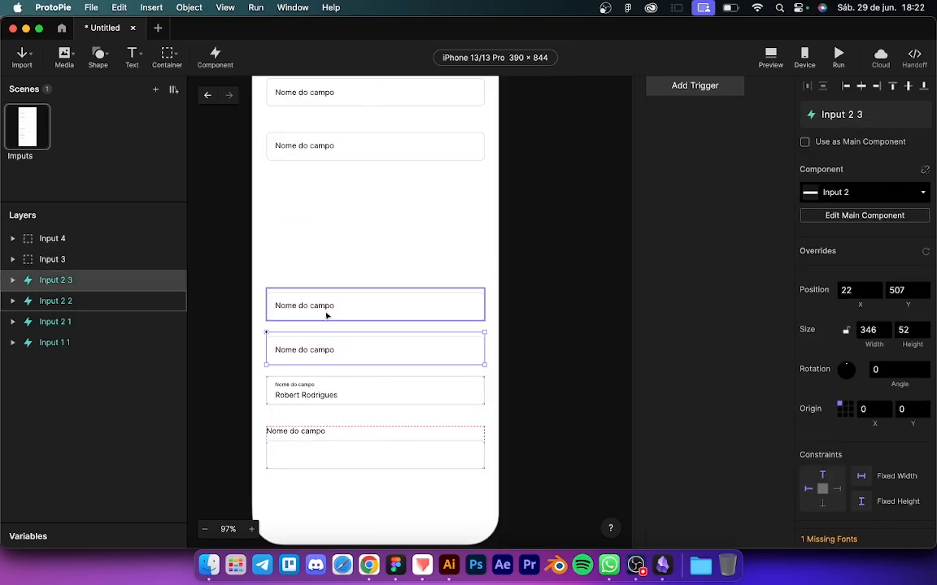
pyautogui.keyDown('shift'); pyautogui.click(347, 306); pyautogui.keyUp('shift')
pyautogui.moveTo(347, 306); pyautogui.dragTo(344, 190)
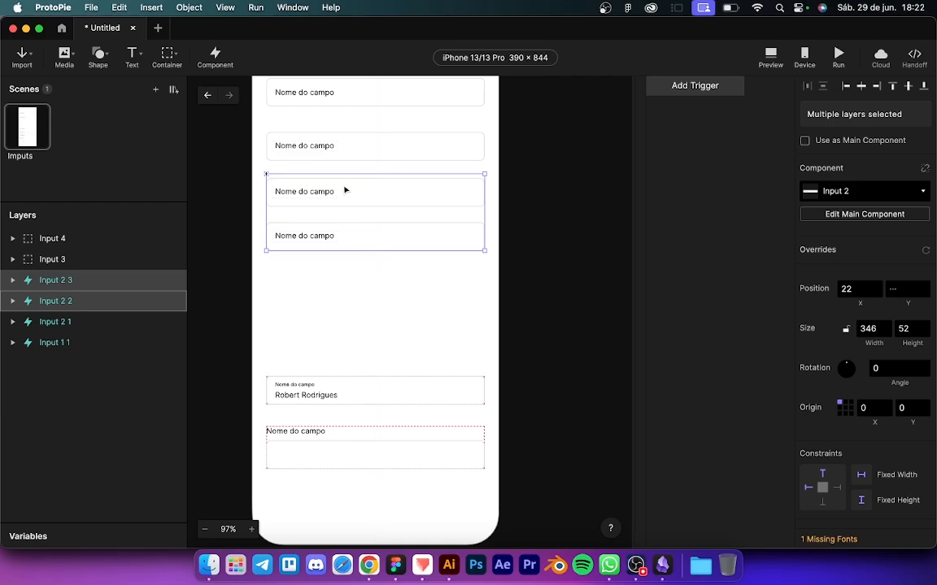
pyautogui.click(325, 282)
pyautogui.click(314, 195)
pyautogui.scroll(6, 314, 200)
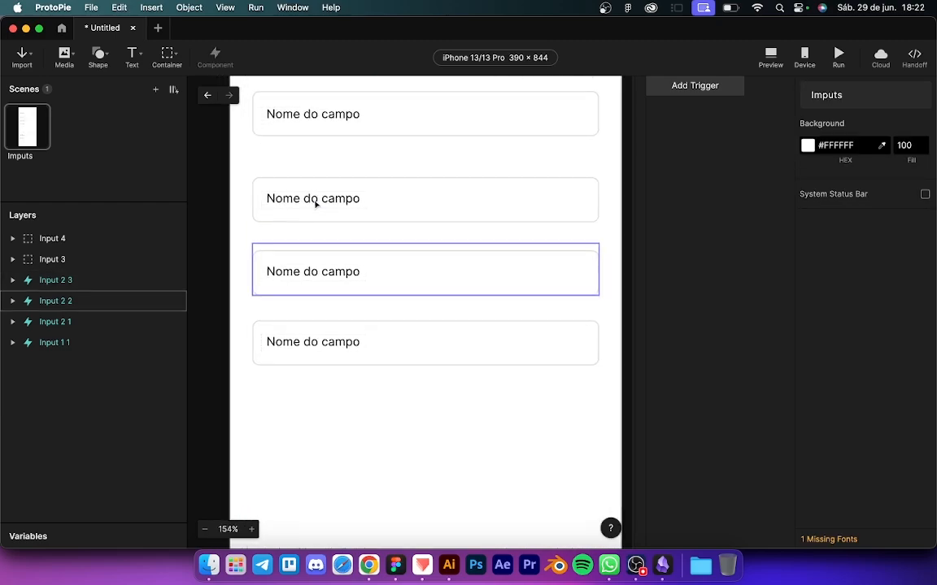
# Step: Change the second field's label to 'Nome do usuario'
pyautogui.doubleClick(312, 201)
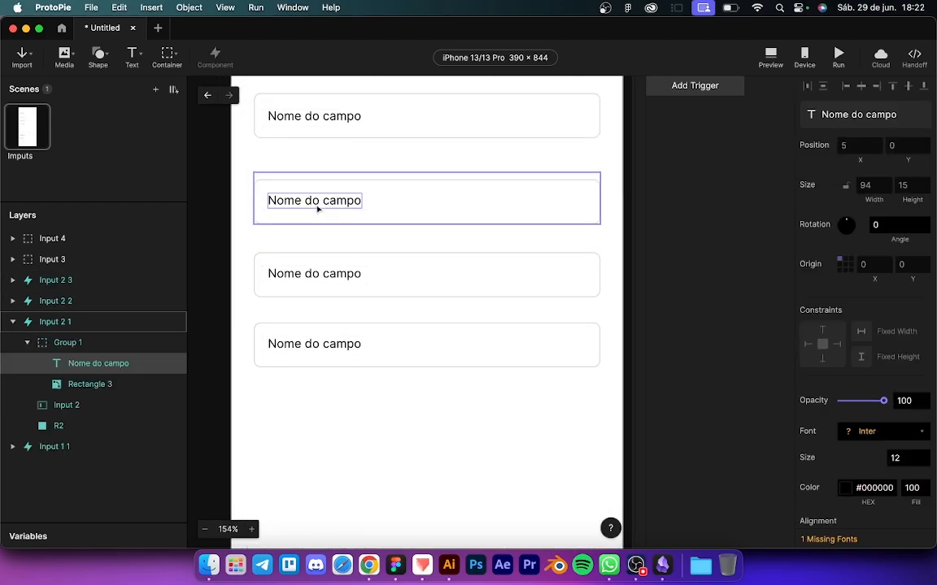
pyautogui.click(331, 199)
pyautogui.doubleClick(331, 200)
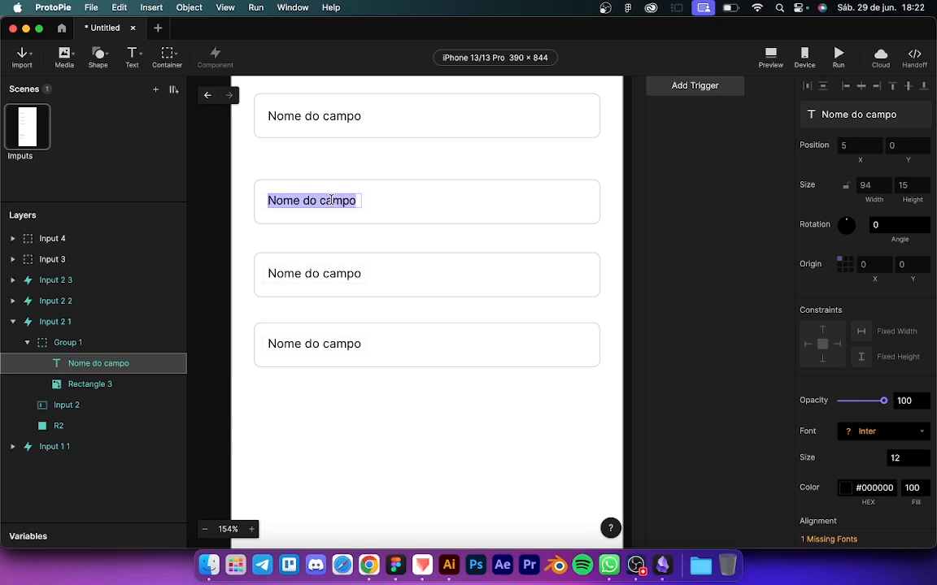
pyautogui.write('Nome do usu')
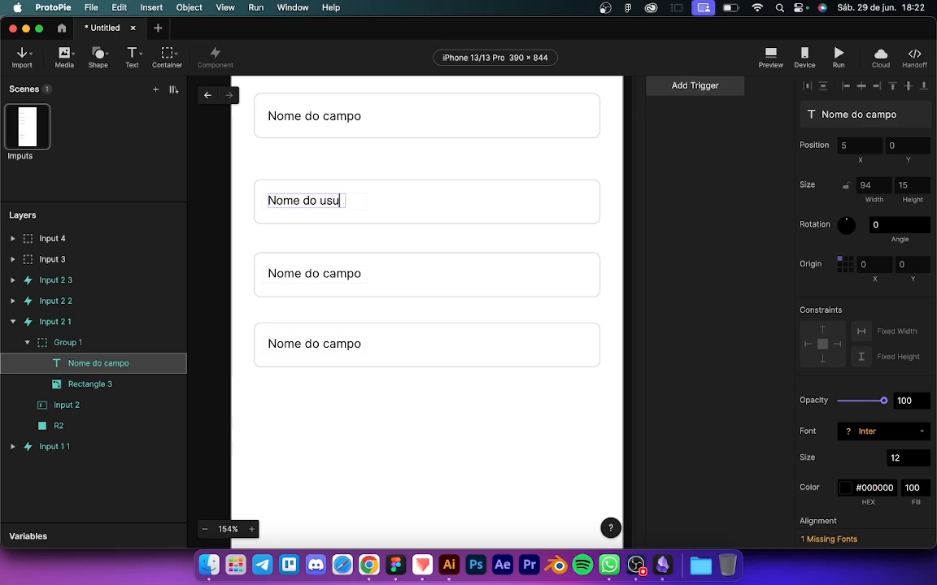
pyautogui.write('ario')
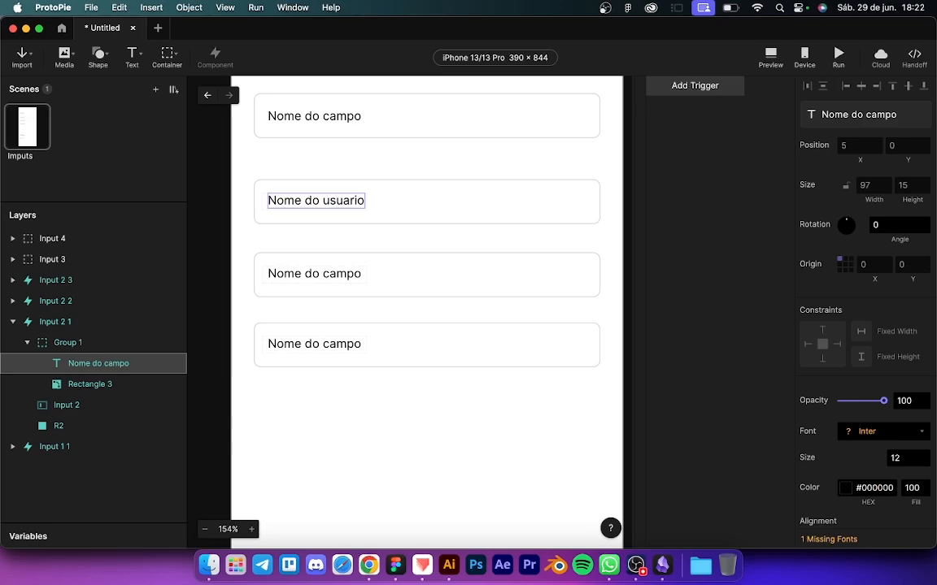
# Step: Change the third field's label to 'Email'
pyautogui.click(314, 276)
pyautogui.doubleClick(314, 275)
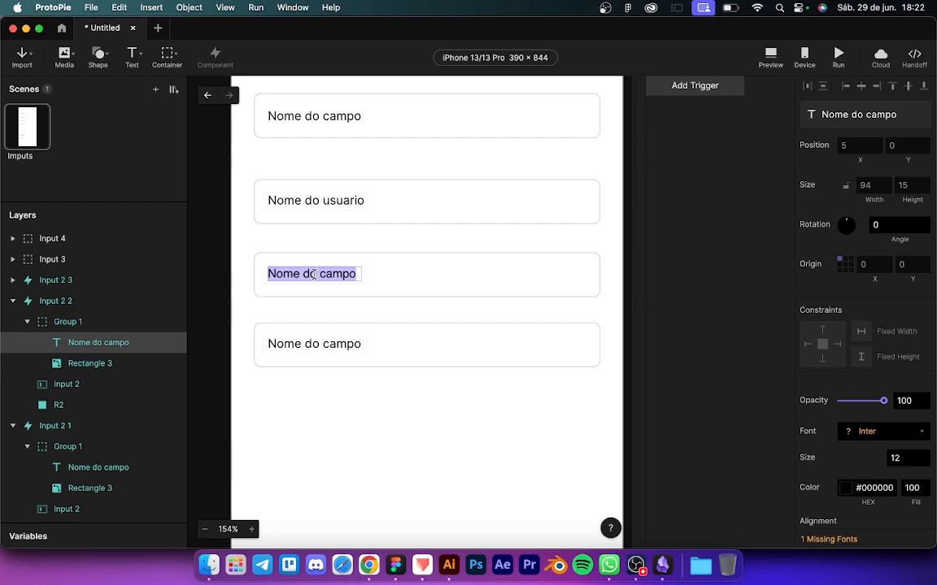
pyautogui.write('Eai')
pyautogui.press('BackSpace')
pyautogui.press('BackSpace')
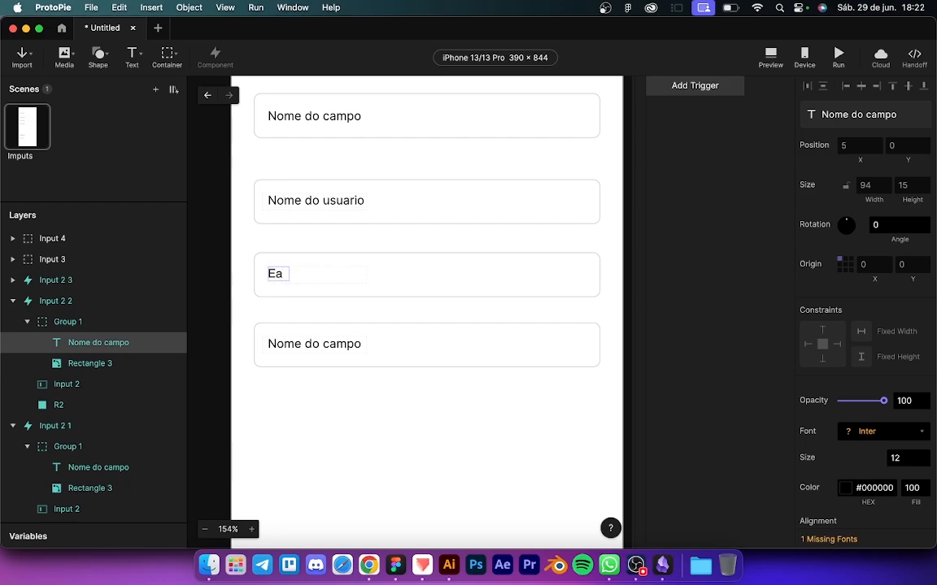
pyautogui.write('mail')
pyautogui.press('Escape')
# Step: Change the fourth field's label to 'Senha' and open the preview
pyautogui.keyDown('super'); pyautogui.doubleClick(307, 347); pyautogui.keyUp('super')
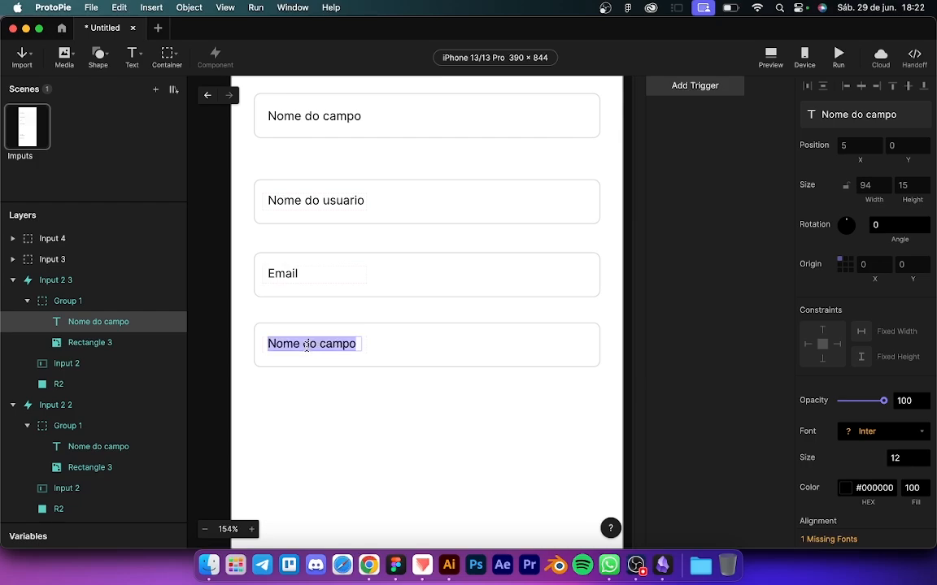
pyautogui.write('Senha')
pyautogui.press('Escape')
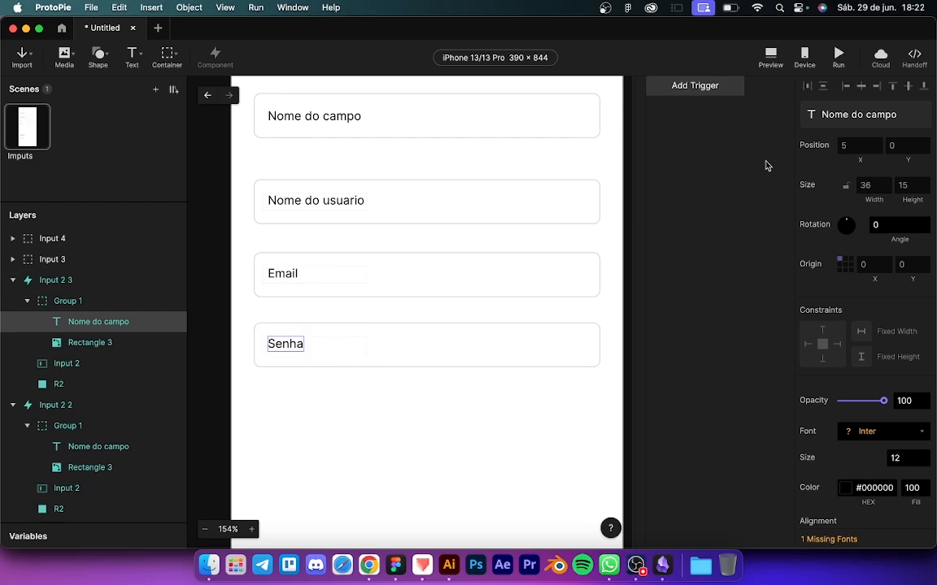
pyautogui.click(770, 55)
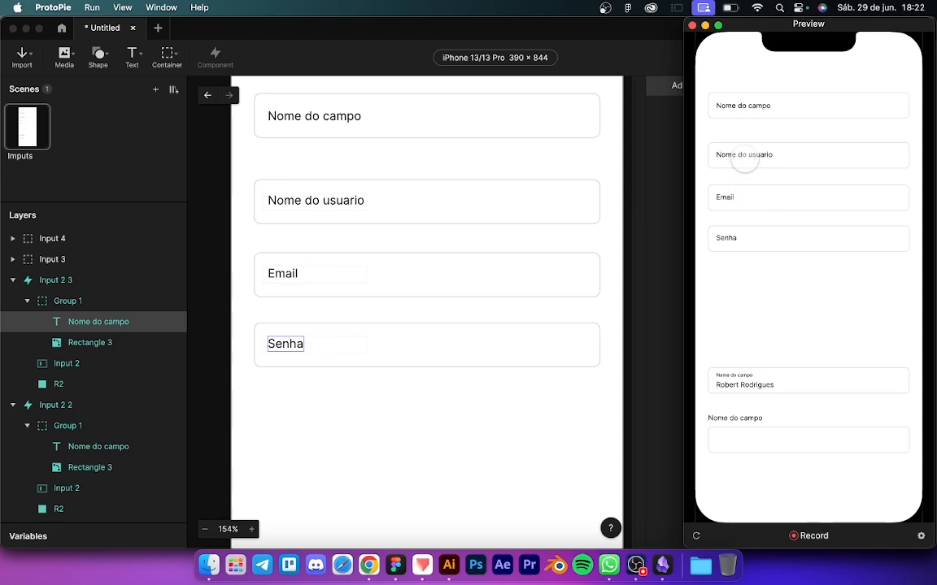
# Step: Tap the Nome do usuario field, then the Email field, to see their labels float up
pyautogui.click(744, 160)
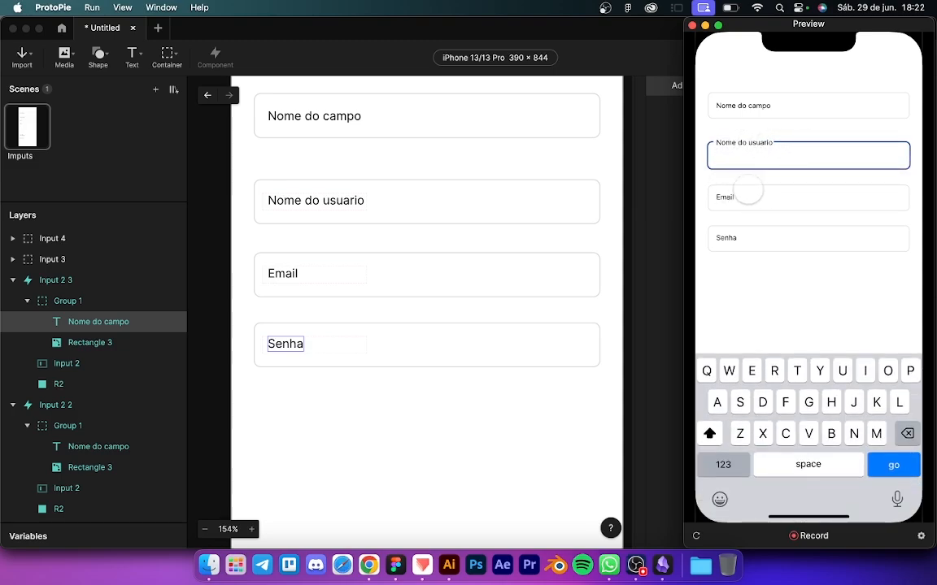
pyautogui.click(748, 194)
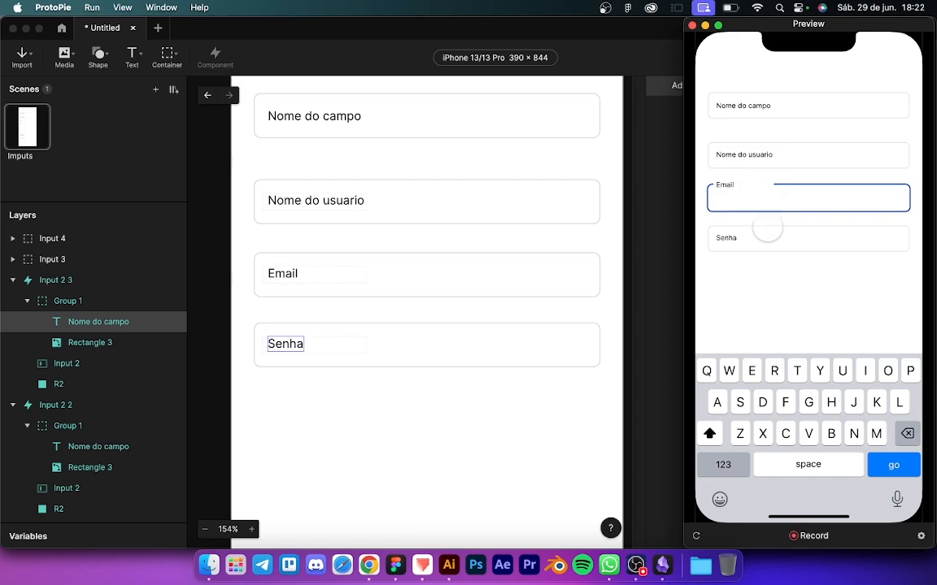
# Step: Tap between the Senha, Email and Nome do usuario fields in the preview to watch the labels float
pyautogui.click(745, 237)
pyautogui.click(747, 197)
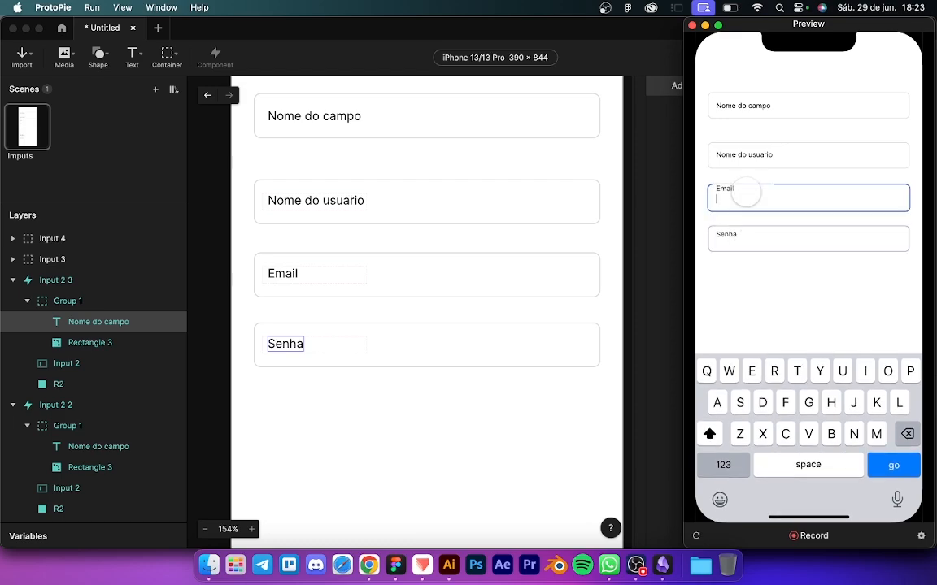
pyautogui.click(750, 157)
pyautogui.click(752, 198)
pyautogui.click(753, 236)
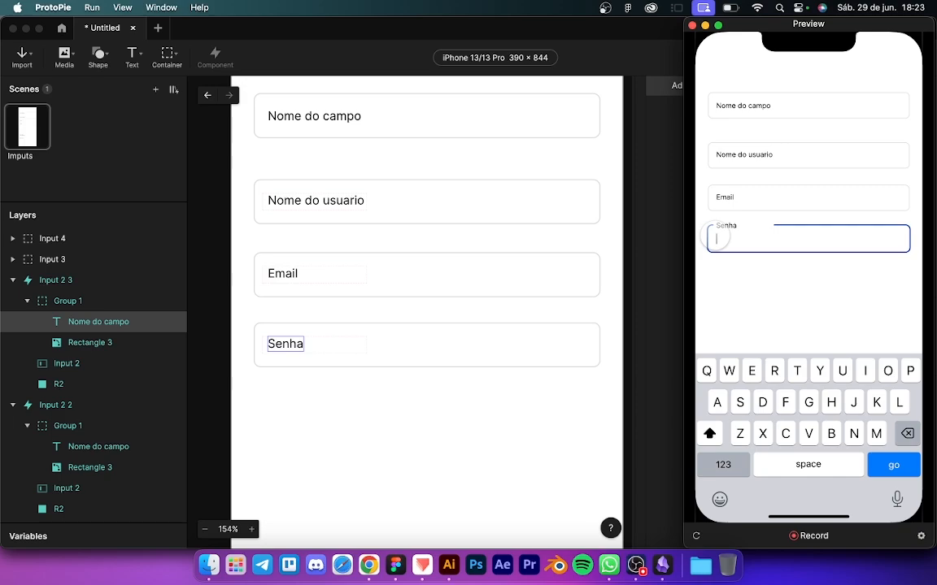
# Step: Type test text into Senha to confirm the letter keyboard, clear it, and return to the editor
pyautogui.write('robebrber')
pyautogui.press('BackSpace')
pyautogui.press('BackSpace')
pyautogui.press('BackSpace')
pyautogui.press('BackSpace')
pyautogui.press('BackSpace')
pyautogui.press('BackSpace')
pyautogui.click(485, 393)
pyautogui.click(353, 349)
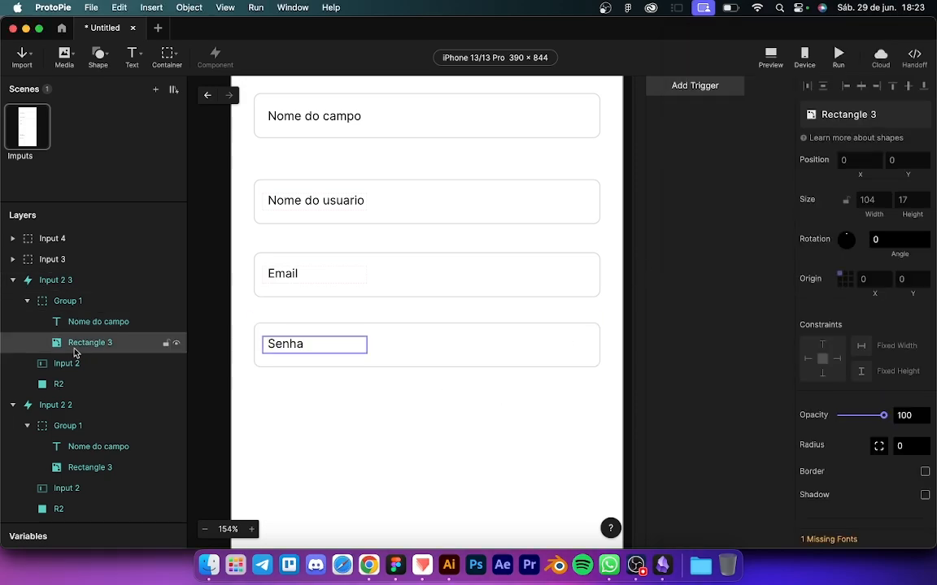
# Step: Set the Senha input's keyboard type to Number Password and check the numeric keypad in preview
pyautogui.click(72, 364)
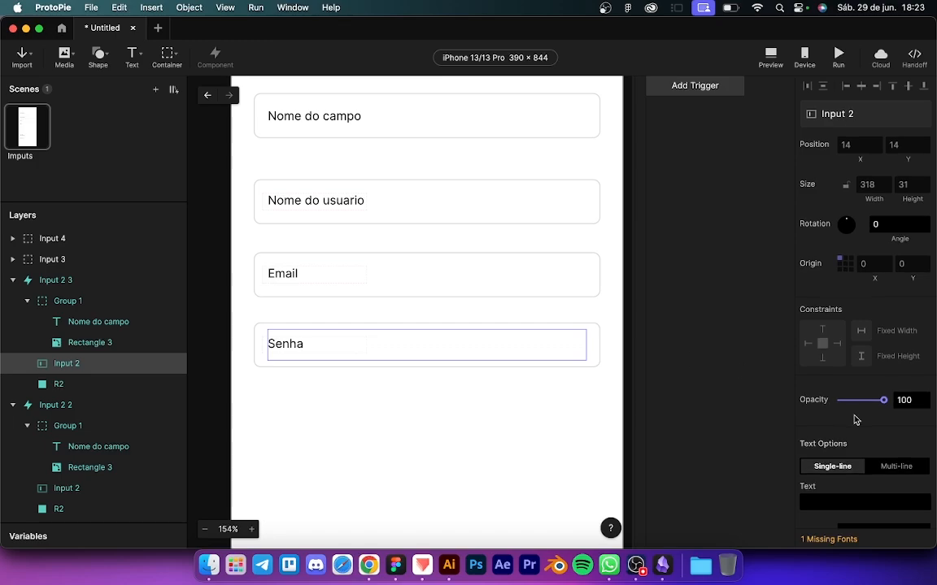
pyautogui.scroll(-10, 853, 418)
pyautogui.scroll(-5, 854, 414)
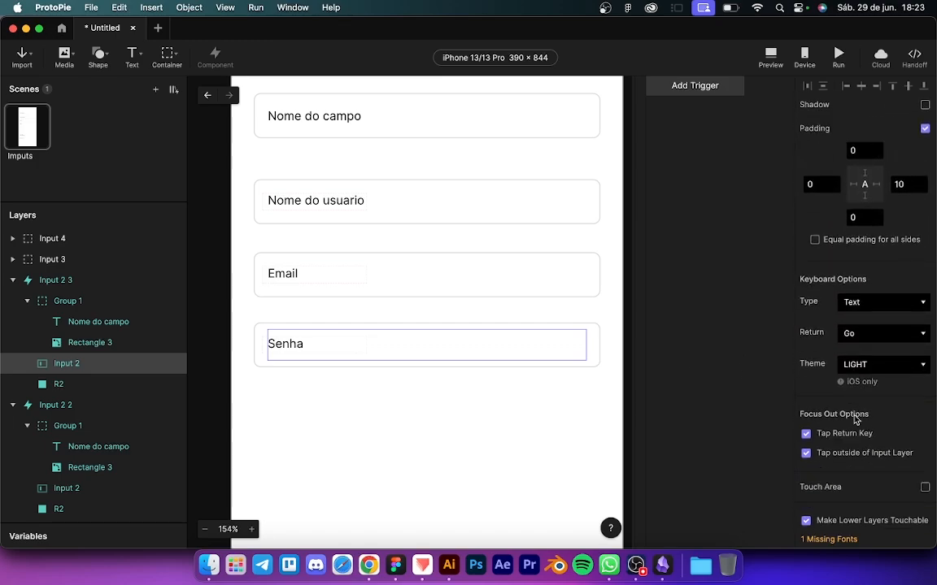
pyautogui.click(868, 303)
pyautogui.click(863, 374)
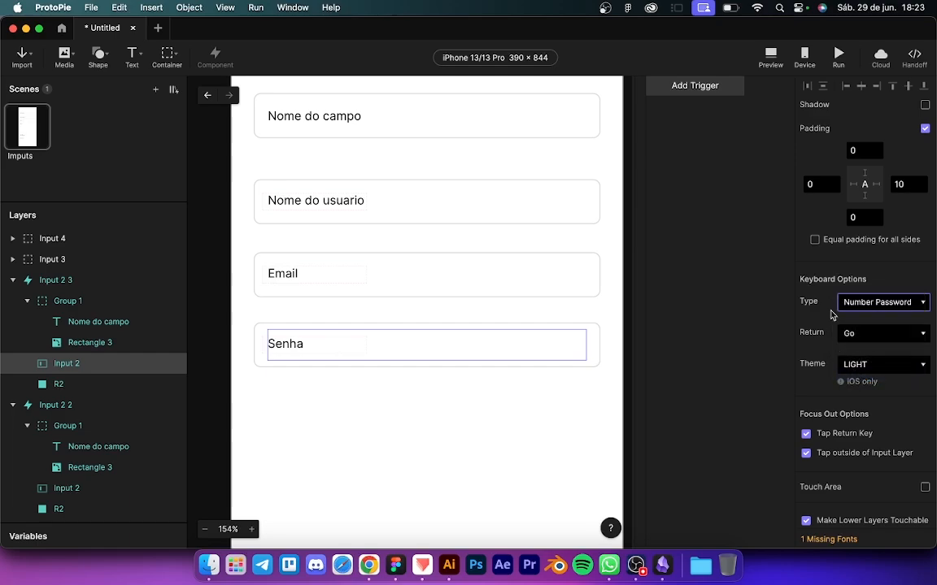
pyautogui.press('super+p')
pyautogui.click(735, 237)
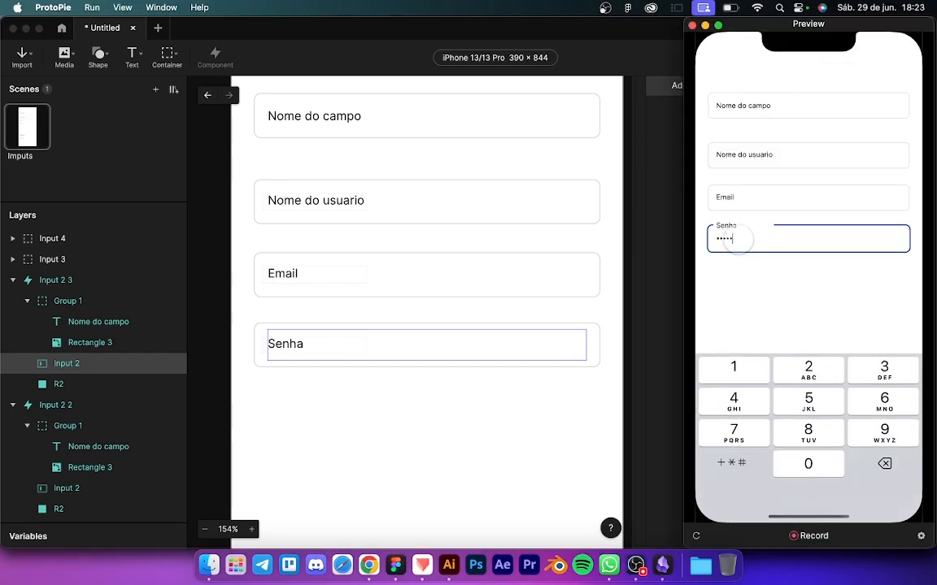
# Step: Enter a sample e-mail address in Email and a sample full name in Nome do usuario, then return to the editor
pyautogui.click(746, 198)
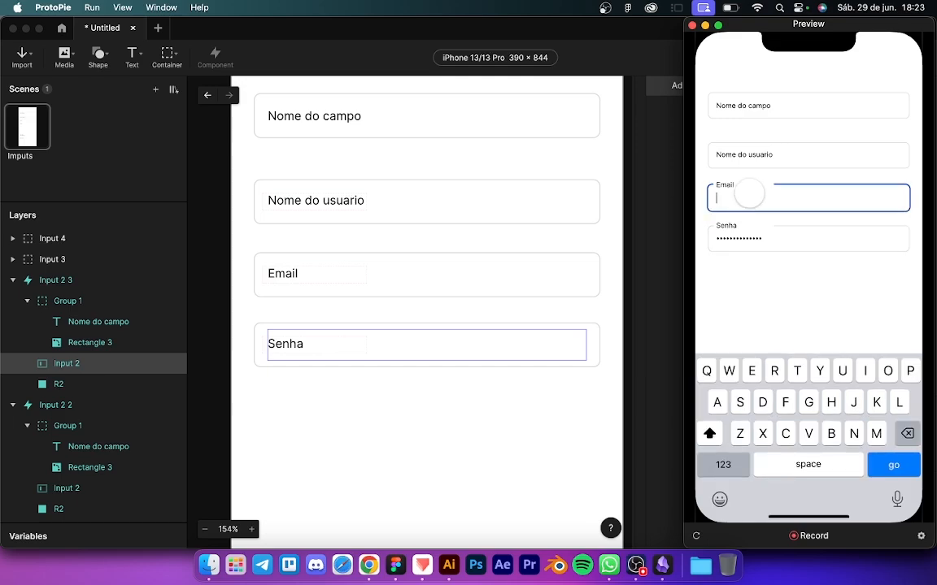
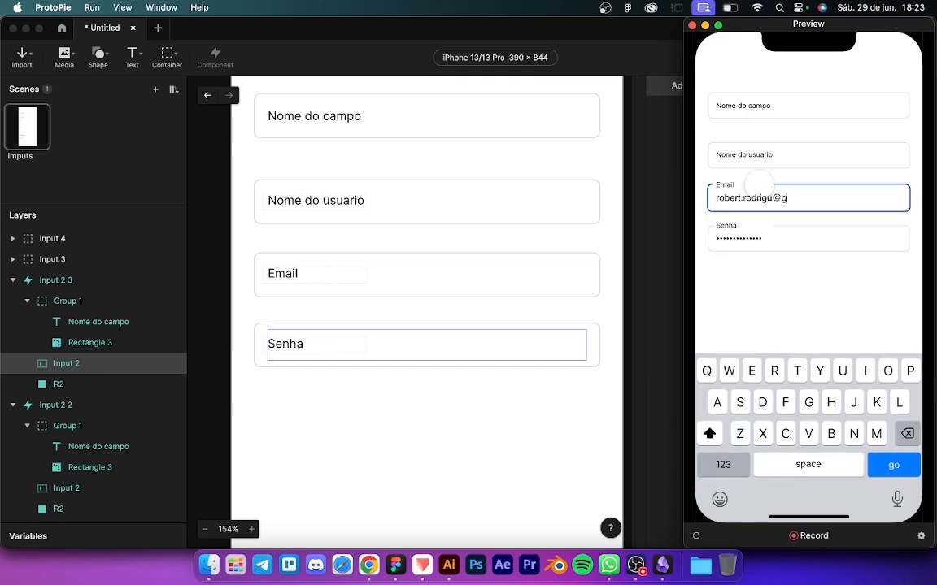
pyautogui.click(767, 156)
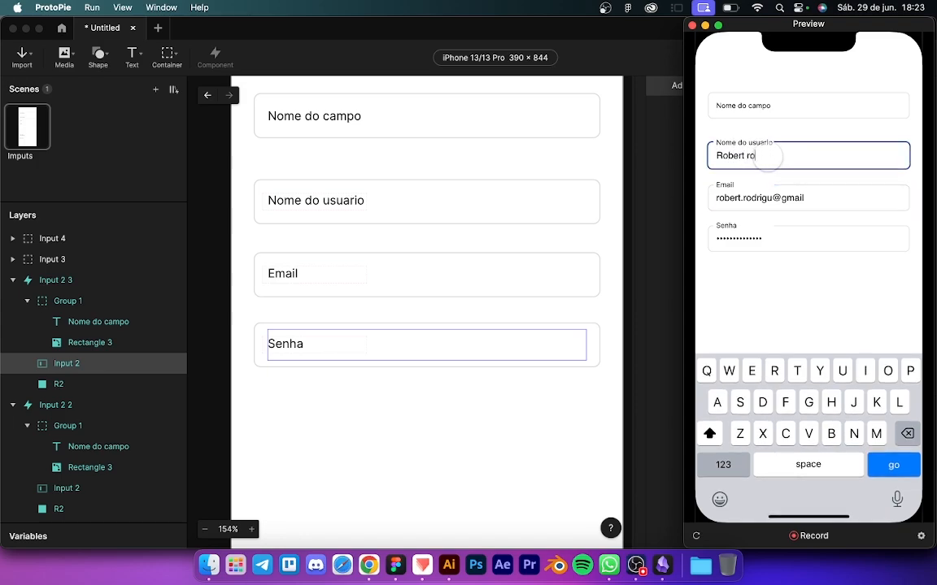
pyautogui.click(705, 273)
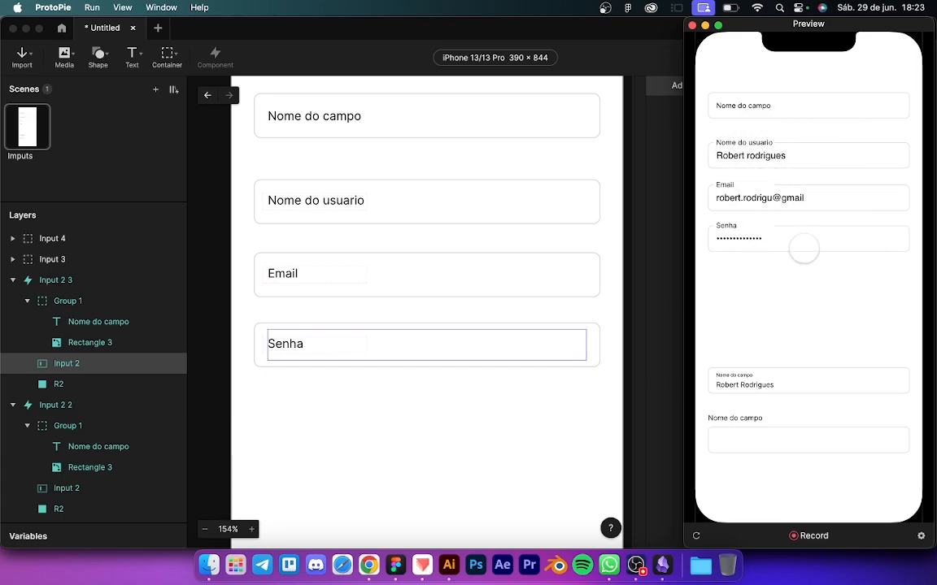
pyautogui.click(659, 357)
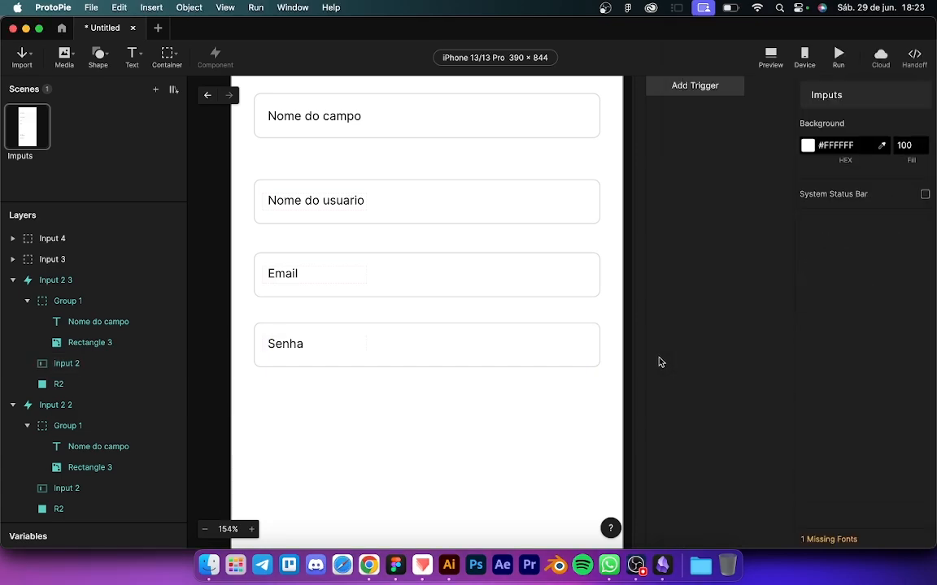
# Step: Undo twice to restore the earlier four-input layout
pyautogui.click(358, 345)
pyautogui.keyDown('shift'); pyautogui.click(344, 280); pyautogui.keyUp('shift')
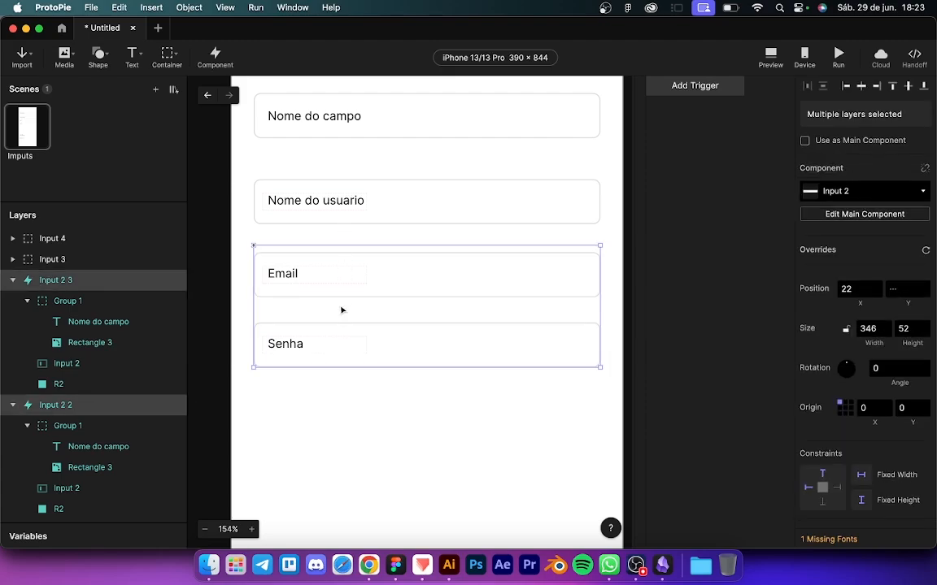
pyautogui.press('super+z')
pyautogui.press('super+z')
pyautogui.press('super+z')
pyautogui.press('super+z')
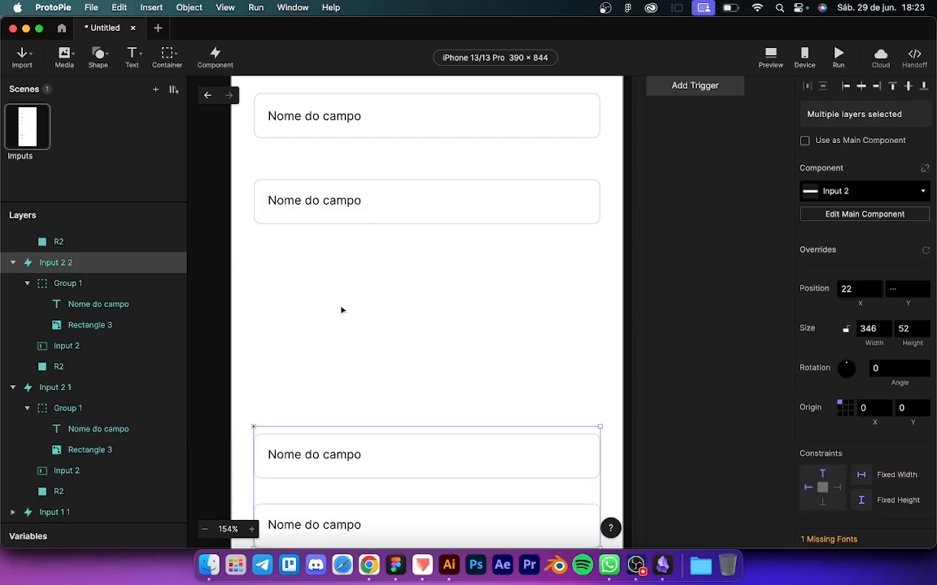
pyautogui.press('super+z')
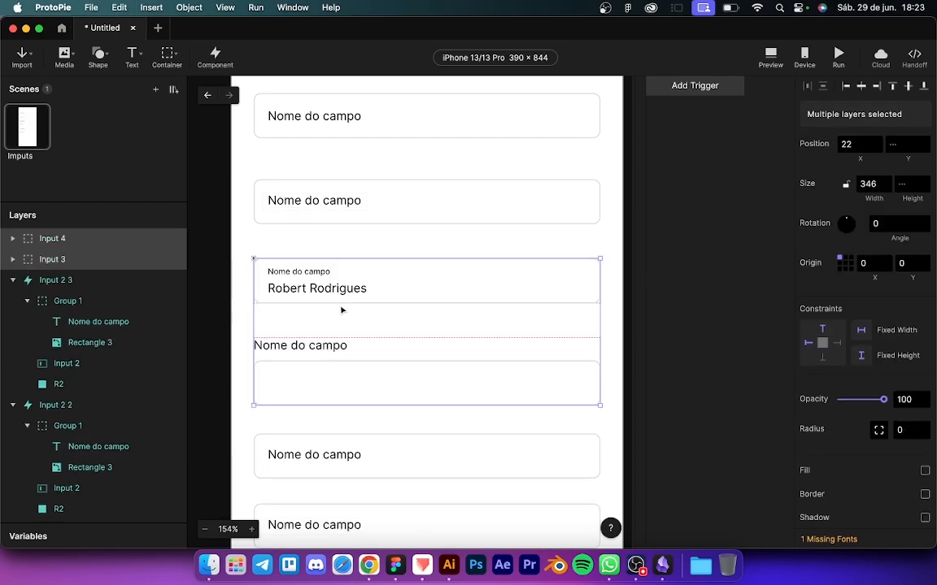
pyautogui.scroll(-10, 342, 308)
pyautogui.scroll(5, 343, 383)
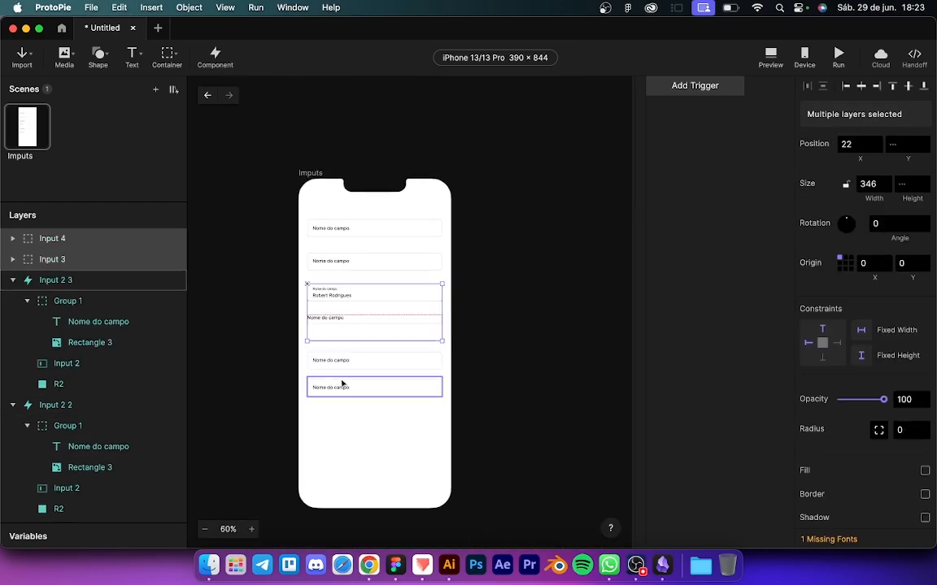
# Step: Delete the two extra lower Nome do campo inputs
pyautogui.click(348, 349)
pyautogui.keyDown('shift'); pyautogui.click(347, 395); pyautogui.keyUp('shift')
pyautogui.press('BackSpace')
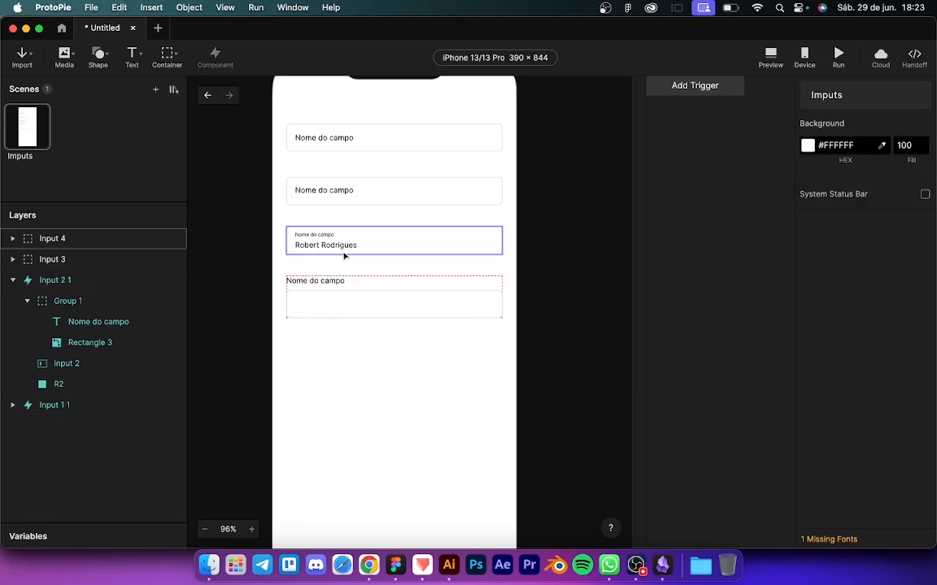
pyautogui.scroll(5, 345, 254)
pyautogui.scroll(3, 345, 252)
pyautogui.scroll(-5, 345, 249)
pyautogui.scroll(2, 341, 249)
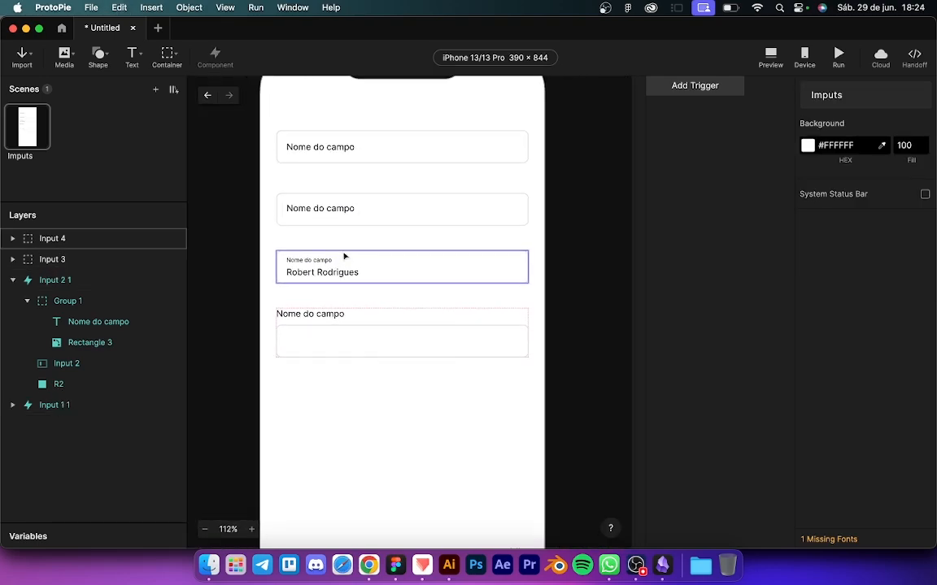
# Step: Rename the Input 2 1 layer to 'Input move' and Input 1 1 to 'Input normal'
pyautogui.click(307, 208)
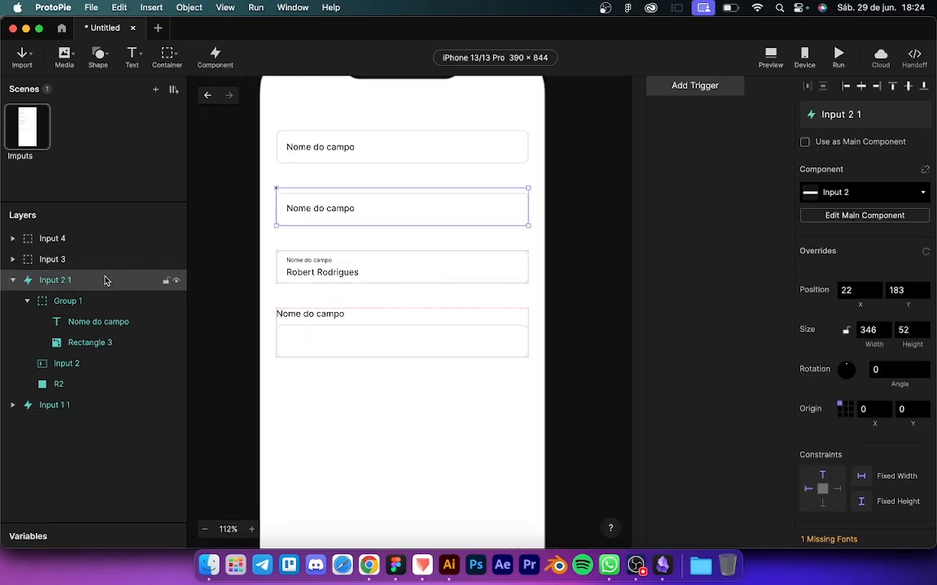
pyautogui.click(12, 279)
pyautogui.doubleClick(56, 279)
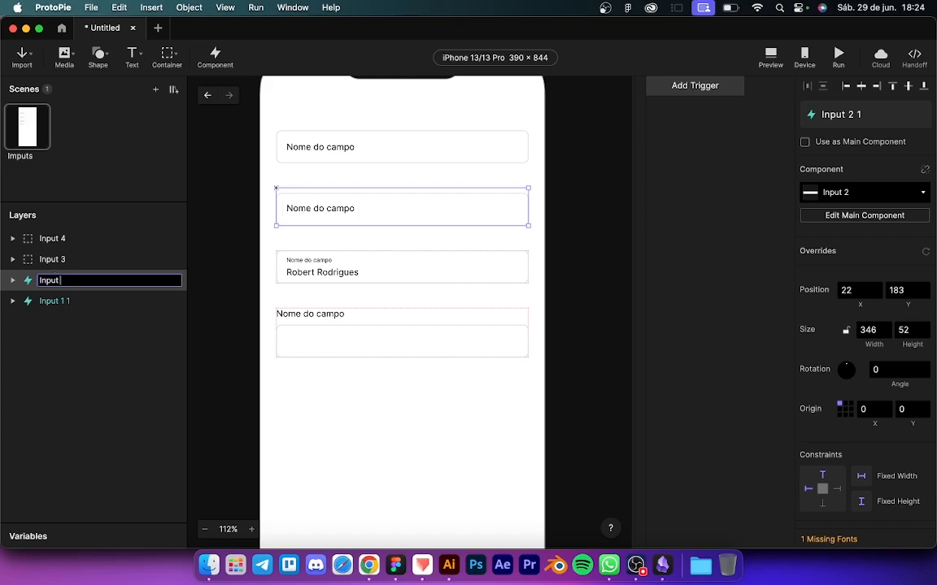
pyautogui.write('nom')
pyautogui.write(' mo')
pyautogui.write('ve')
pyautogui.press('Return')
pyautogui.doubleClick(60, 301)
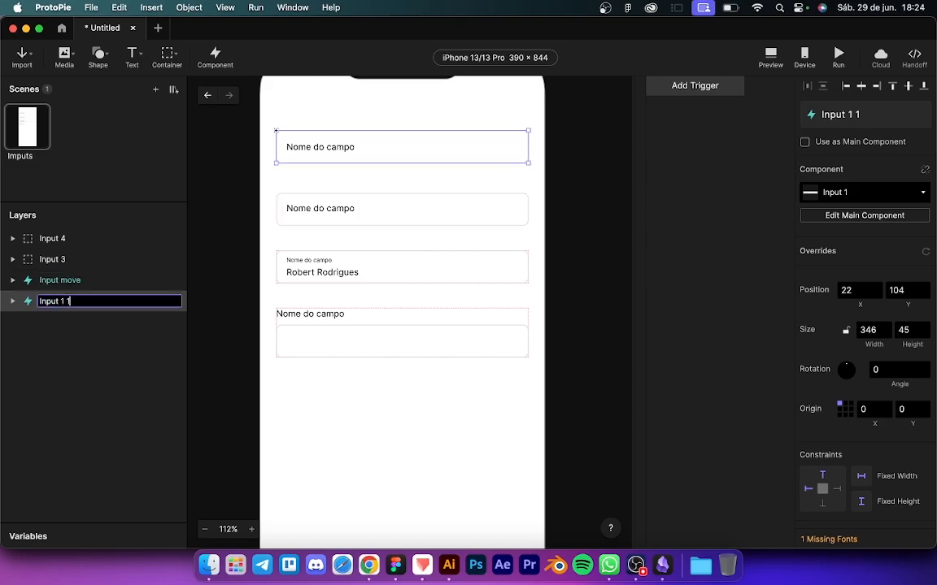
pyautogui.write('normal')
pyautogui.press('Return')
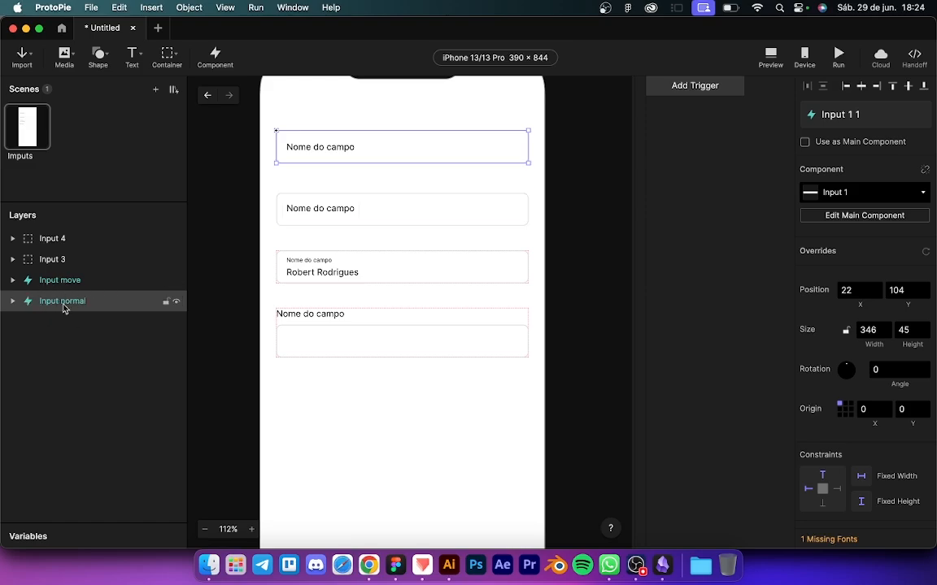
# Step: Swap the names so the third field is Input 3 and the fourth Input 4, reordering the layers
pyautogui.click(96, 259)
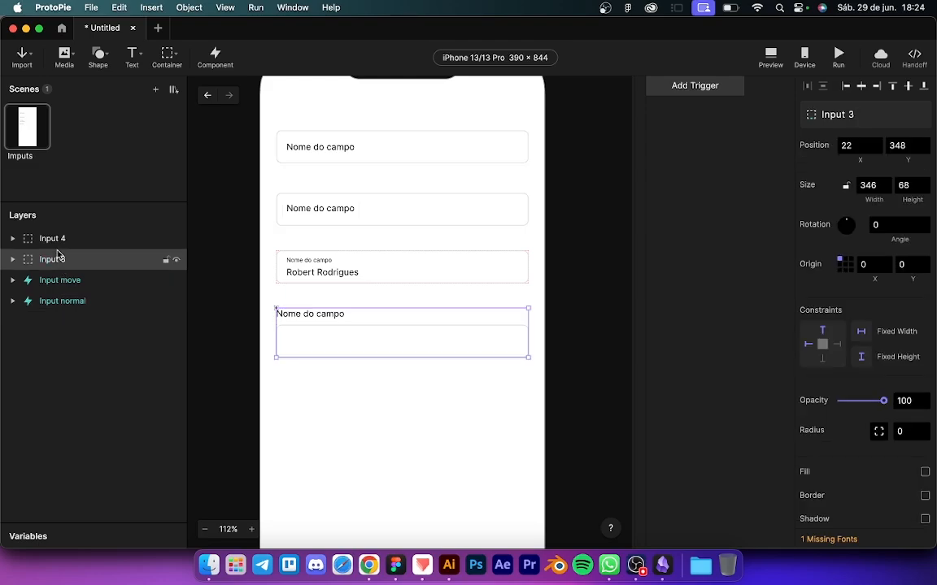
pyautogui.click(63, 239)
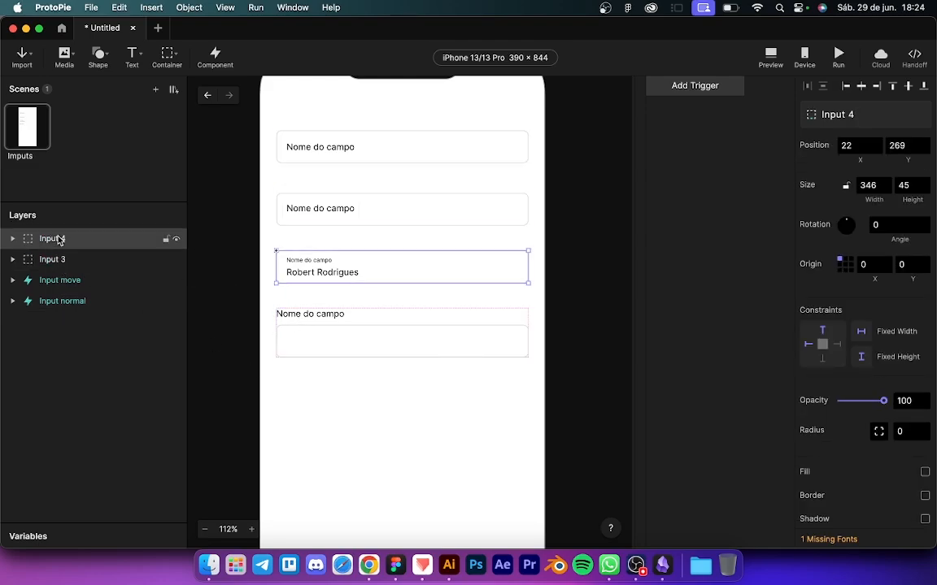
pyautogui.doubleClick(55, 243)
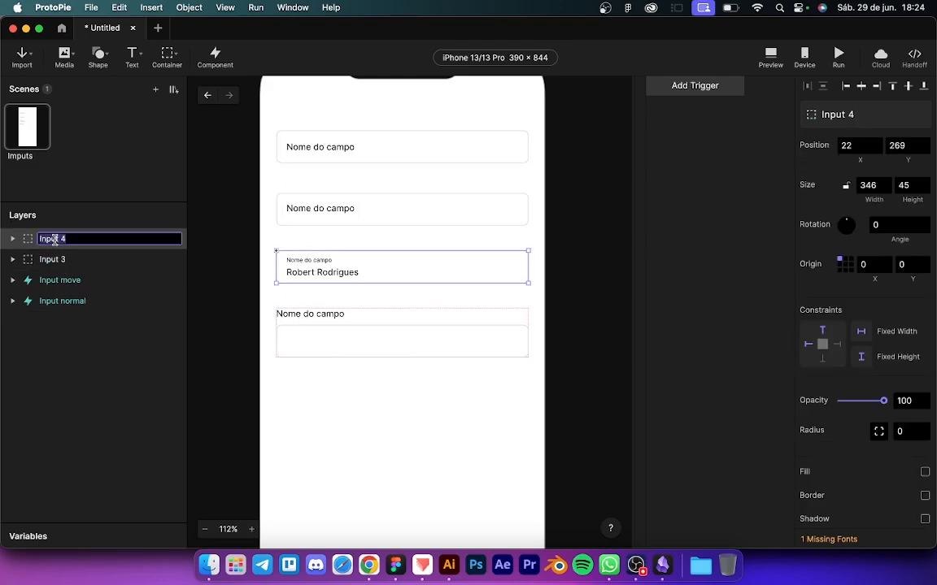
pyautogui.write('Input 3')
pyautogui.press('Return')
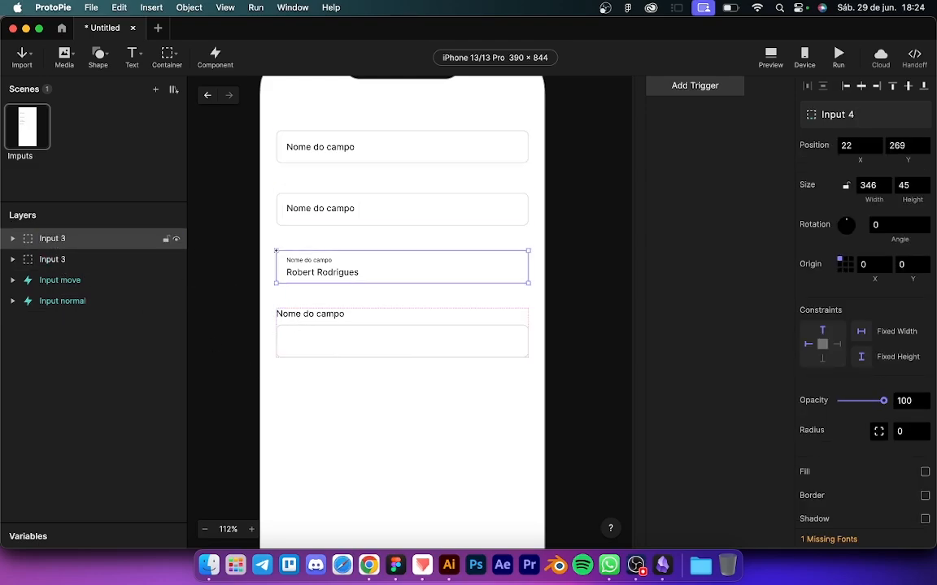
pyautogui.doubleClick(52, 259)
pyautogui.press('Right')
pyautogui.write('4')
pyautogui.press('Return')
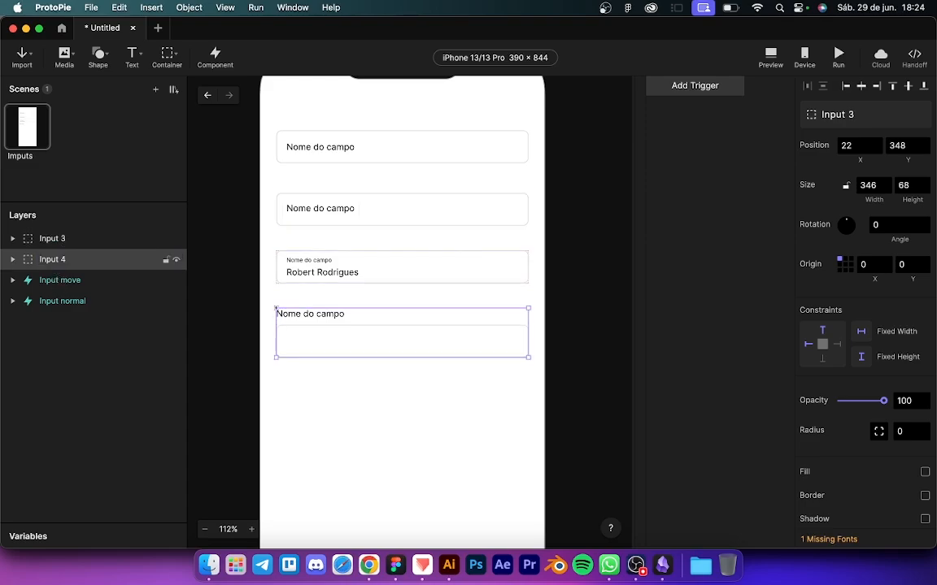
pyautogui.moveTo(49, 239); pyautogui.dragTo(62, 261)
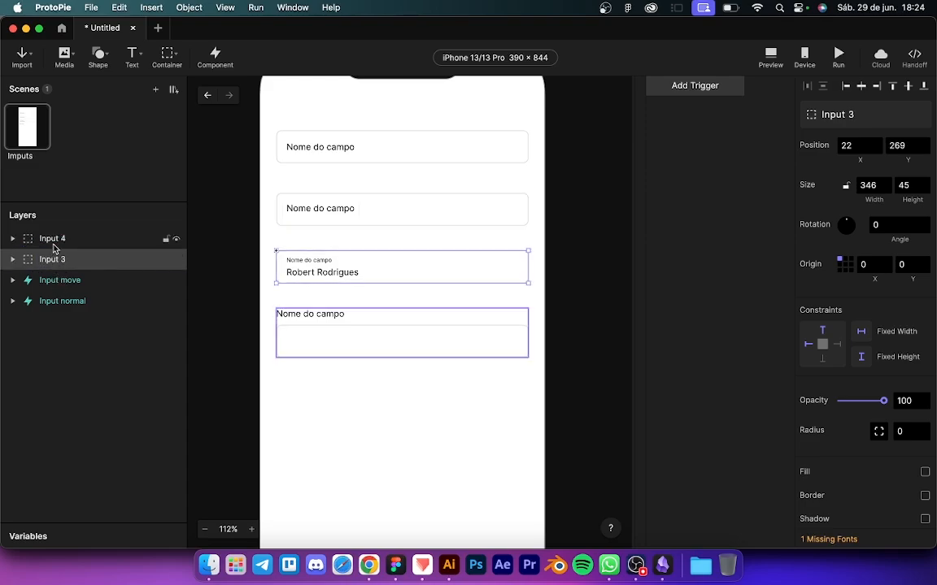
# Step: Delete the sample name text from Input 3 and make its Nome do campo label an editable text layer
pyautogui.scroll(5, 396, 294)
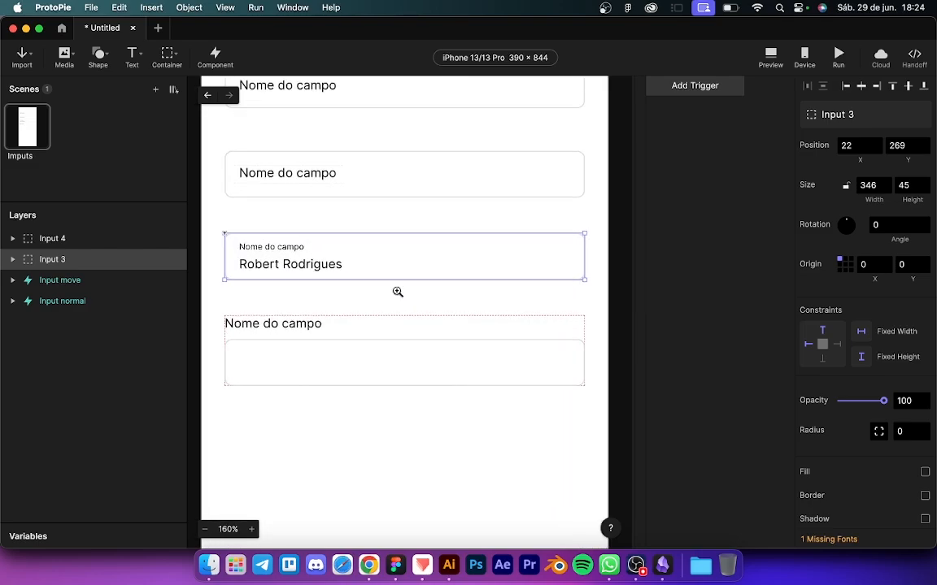
pyautogui.hscroll(-3, 397, 294)
pyautogui.scroll(2, 387, 302)
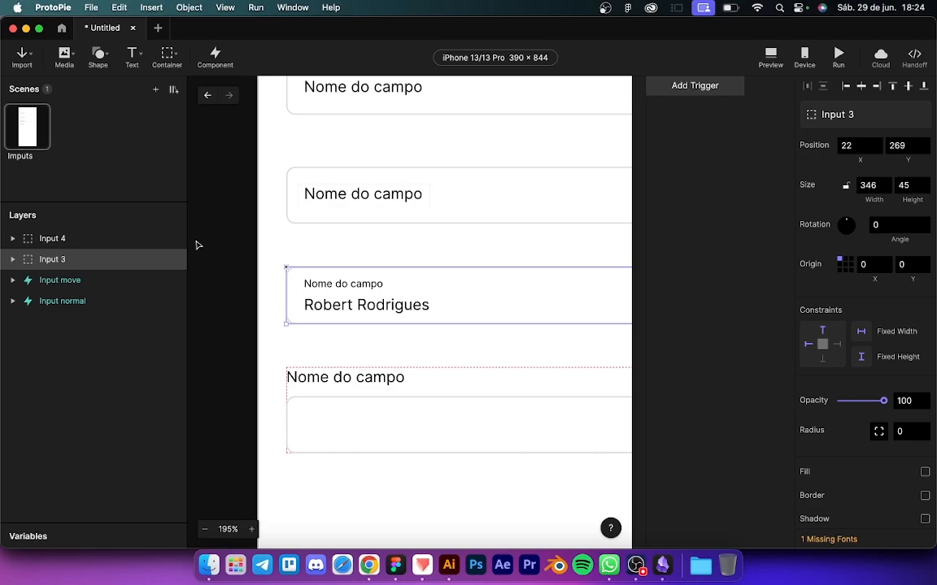
pyautogui.click(12, 258)
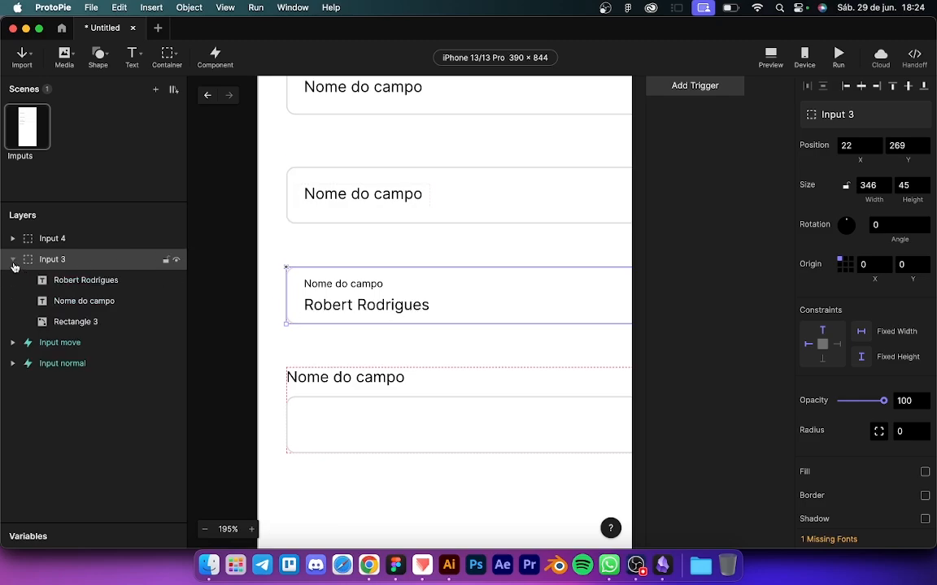
pyautogui.click(85, 280)
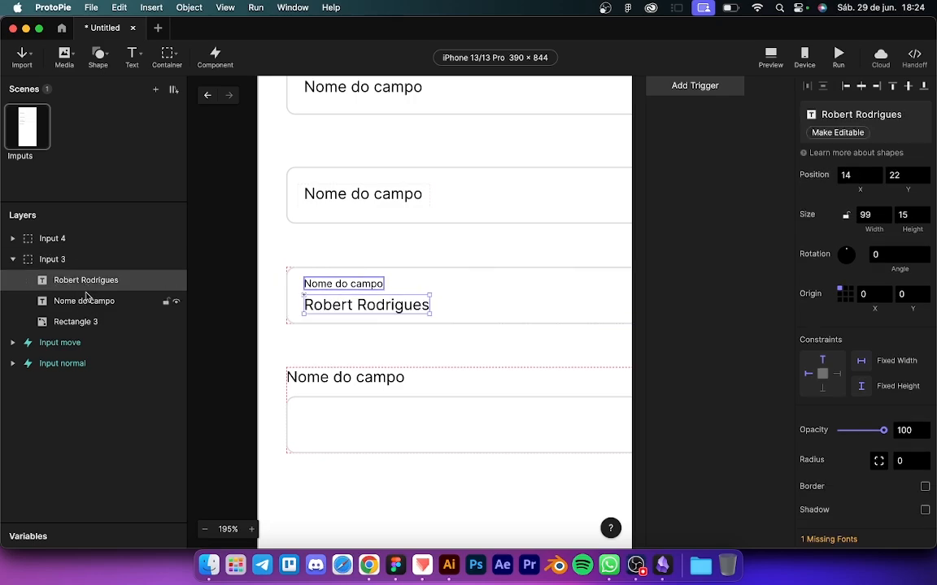
pyautogui.press('Delete')
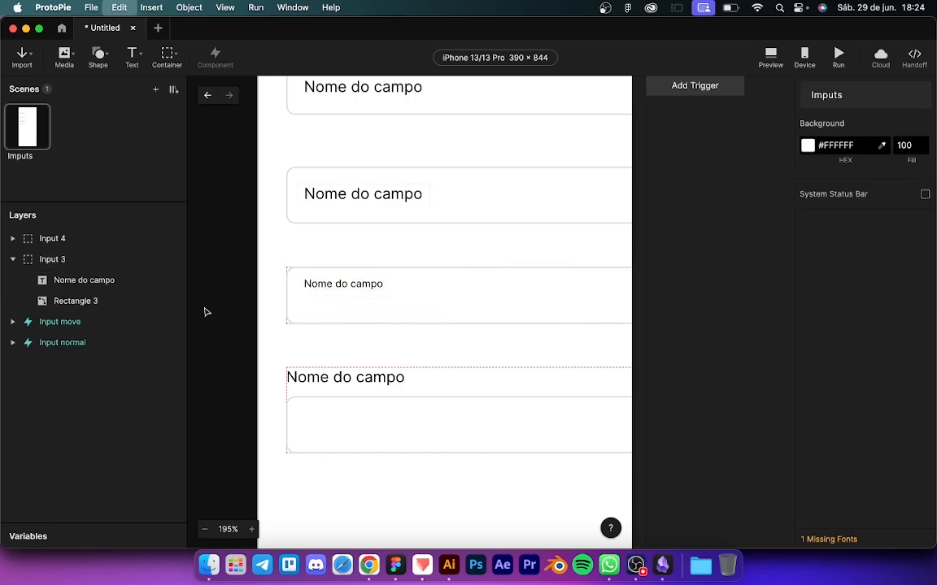
pyautogui.click(96, 282)
pyautogui.click(778, 132)
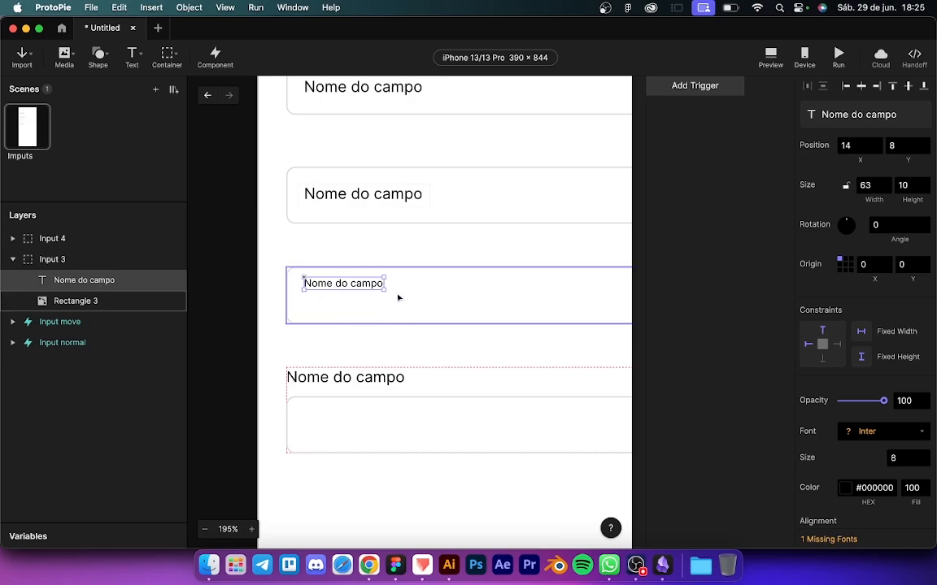
pyautogui.scroll(-3, 398, 298)
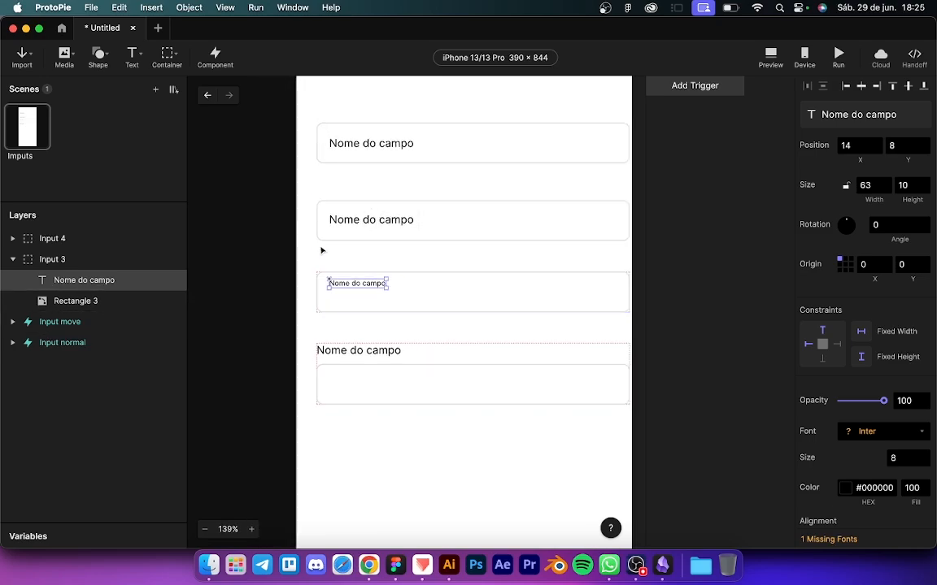
pyautogui.scroll(3, 391, 331)
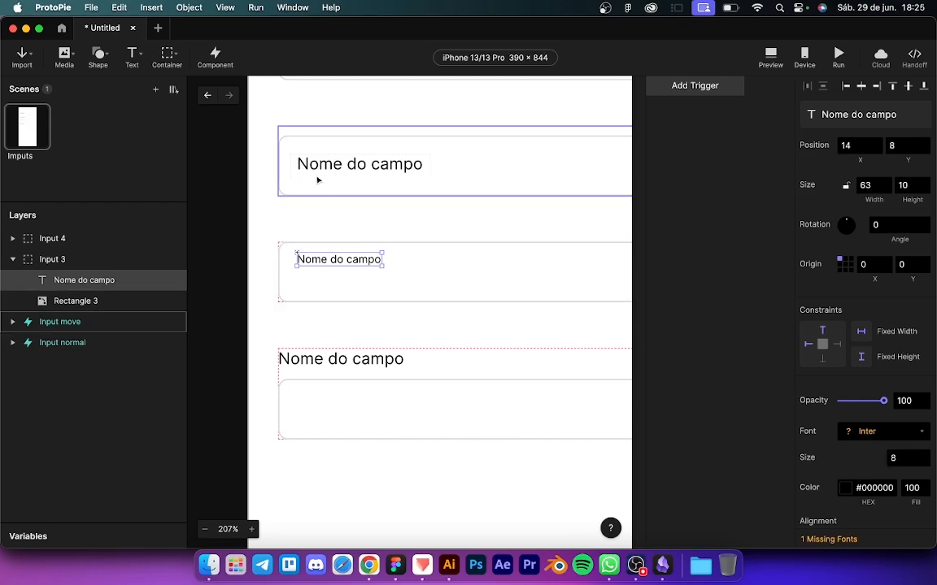
# Step: Inspect the text input inside the second field's main component, then return to the scene
pyautogui.click(360, 182)
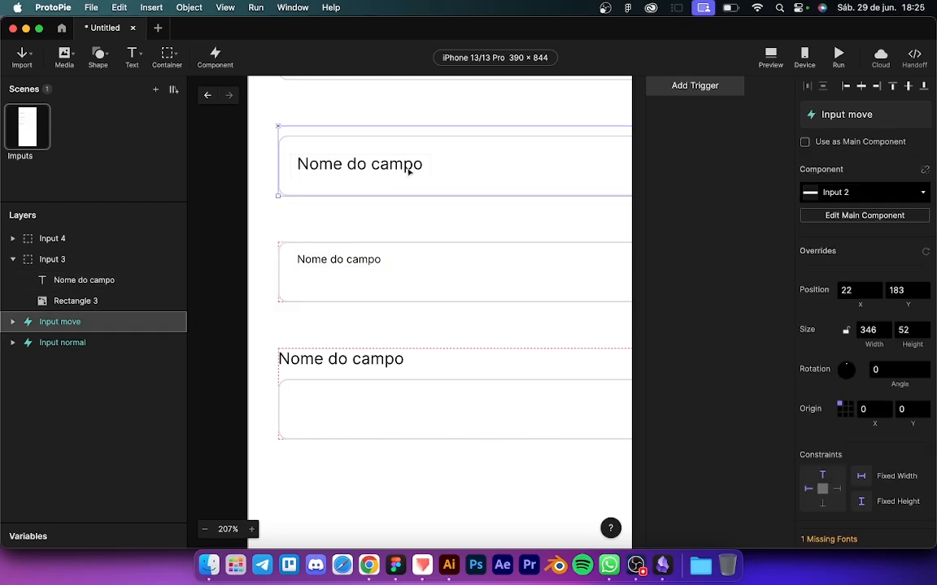
pyautogui.click(805, 216)
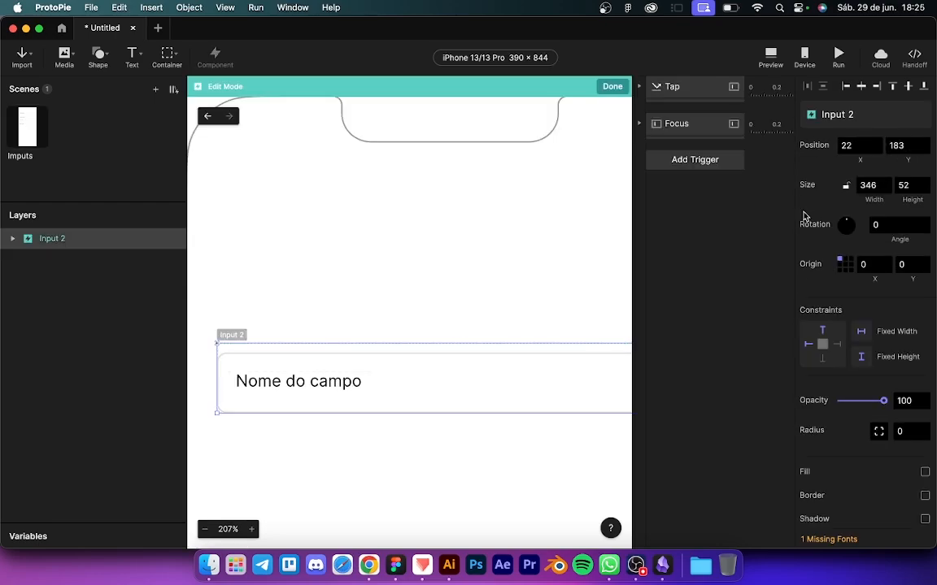
pyautogui.click(12, 238)
pyautogui.click(52, 282)
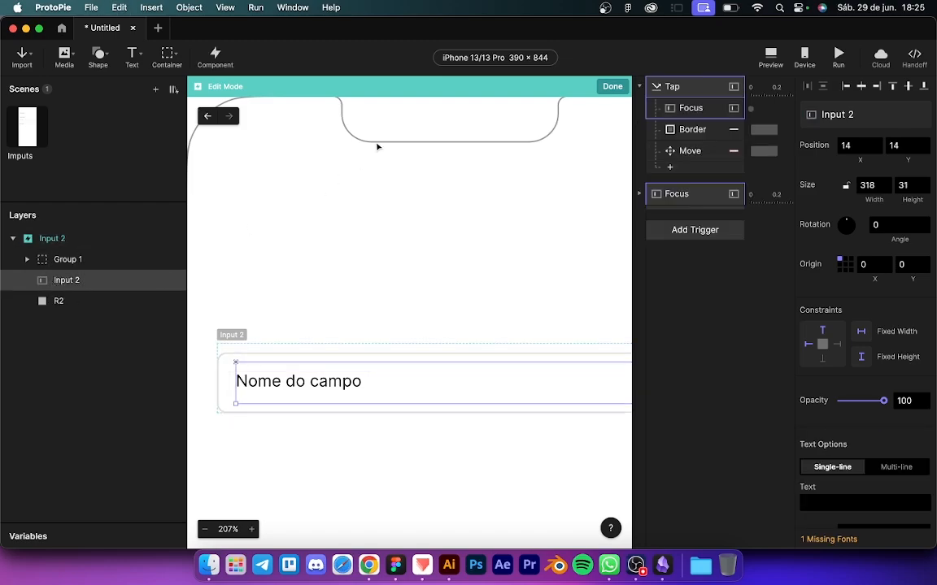
pyautogui.click(612, 86)
pyautogui.click(296, 330)
pyautogui.scroll(-3, 296, 330)
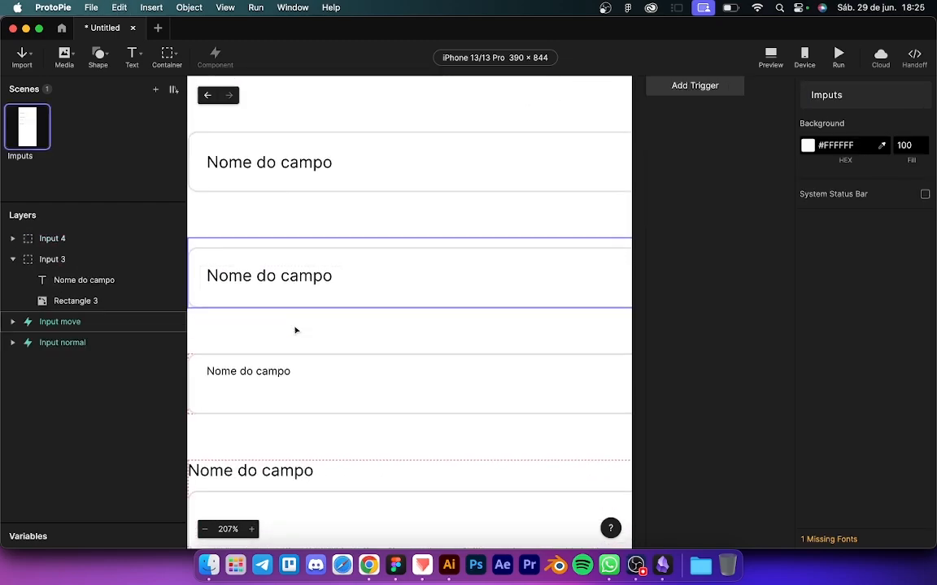
# Step: Paste the copied text input into the third field and position it below the label
pyautogui.click(260, 376)
pyautogui.click(84, 280)
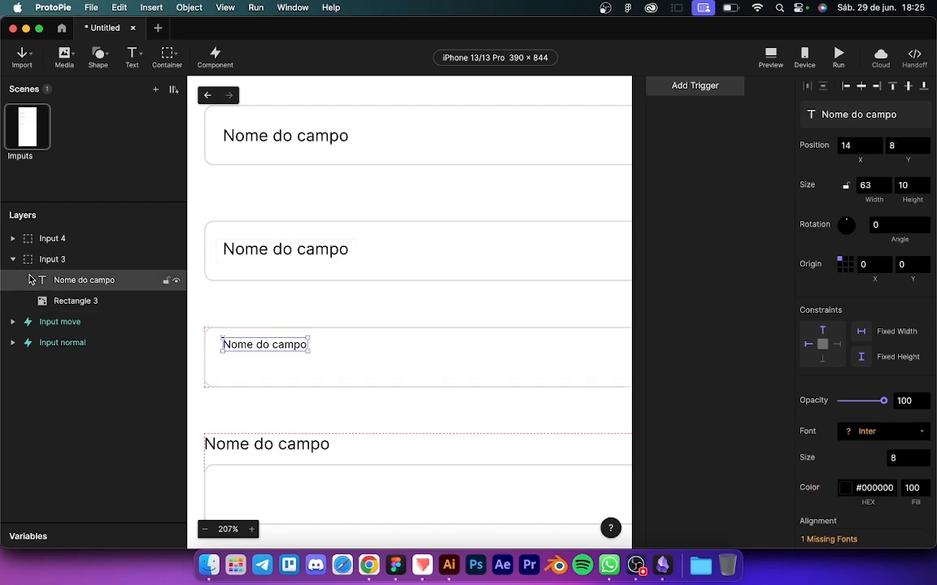
pyautogui.press('super+v')
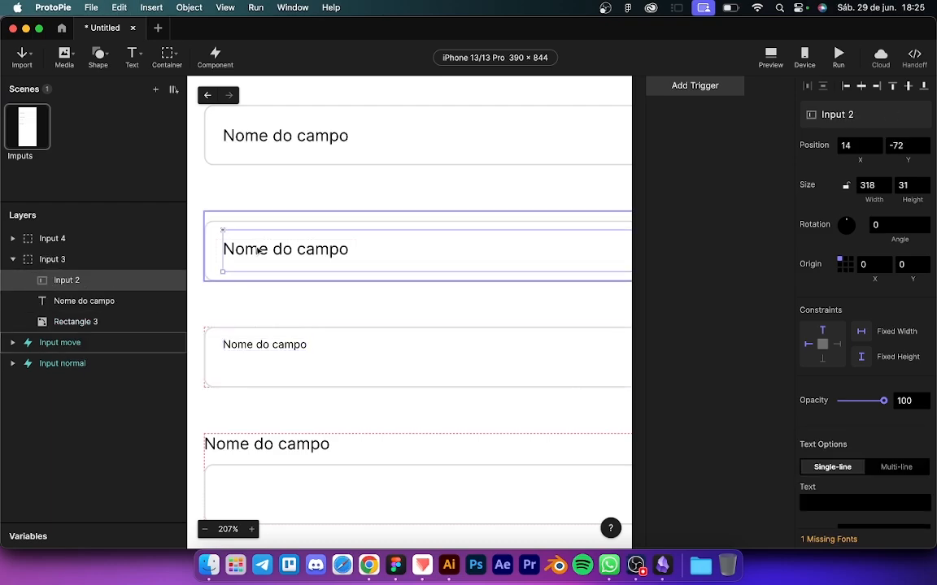
pyautogui.moveTo(259, 251); pyautogui.dragTo(254, 363)
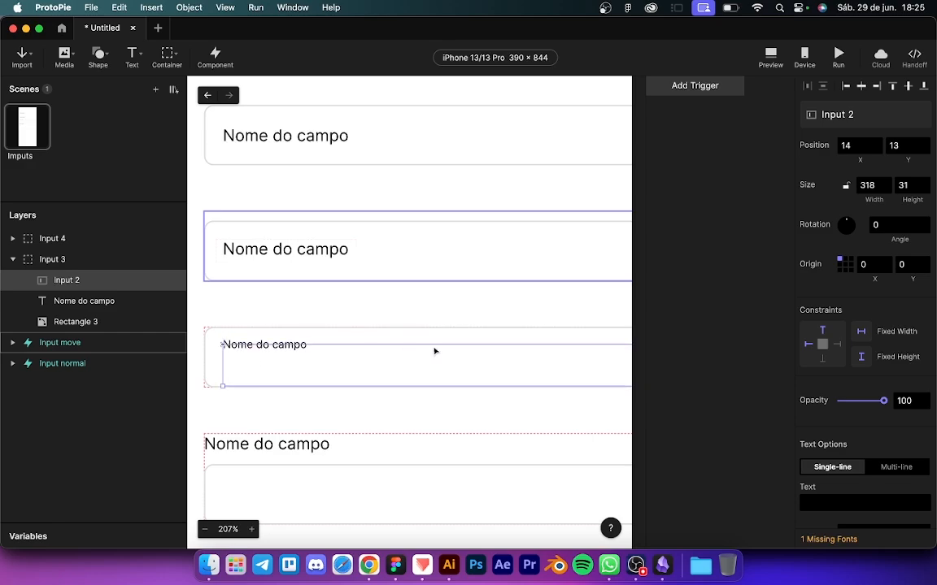
# Step: Test the input by typing 'rob', then clear the text so the input is empty
pyautogui.doubleClick(274, 370)
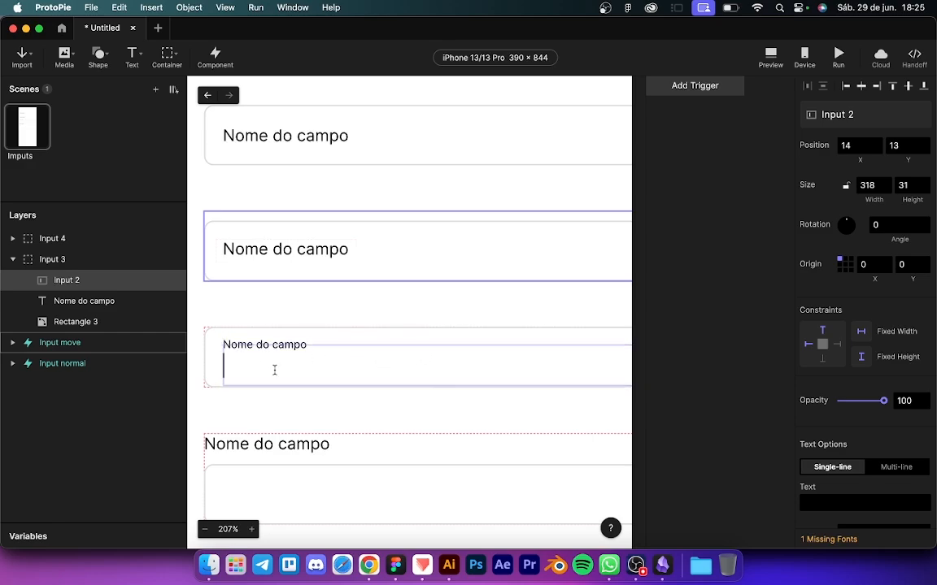
pyautogui.write('rob')
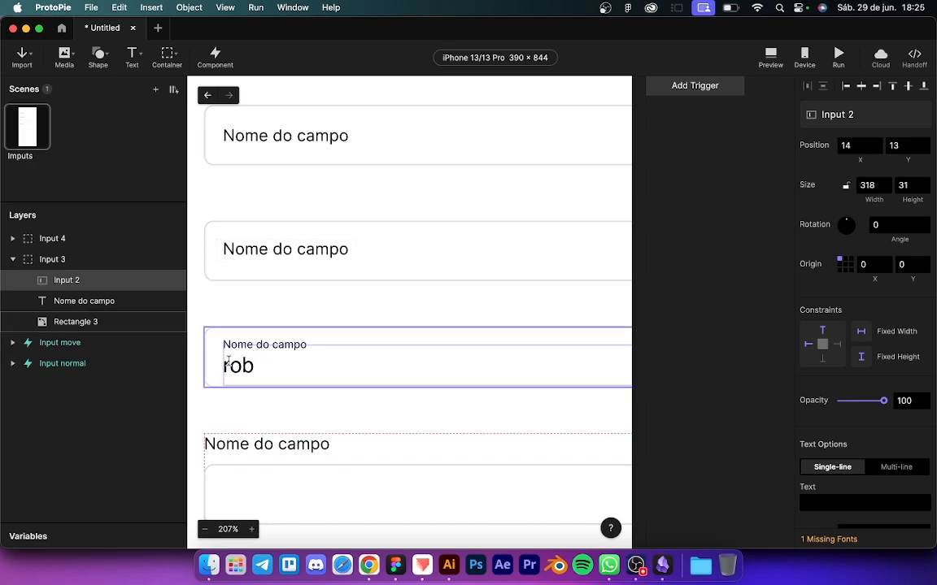
pyautogui.click(91, 283)
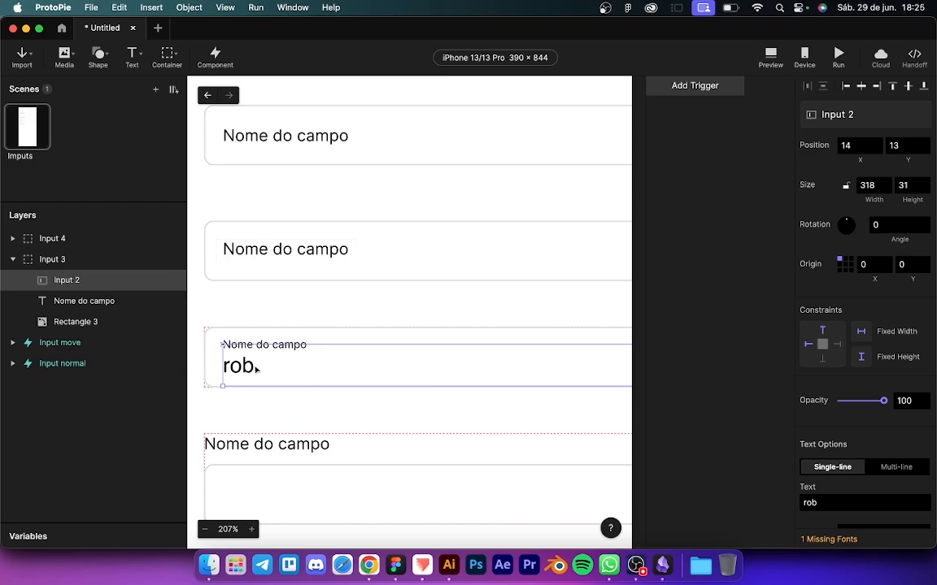
pyautogui.moveTo(257, 369); pyautogui.dragTo(257, 369)
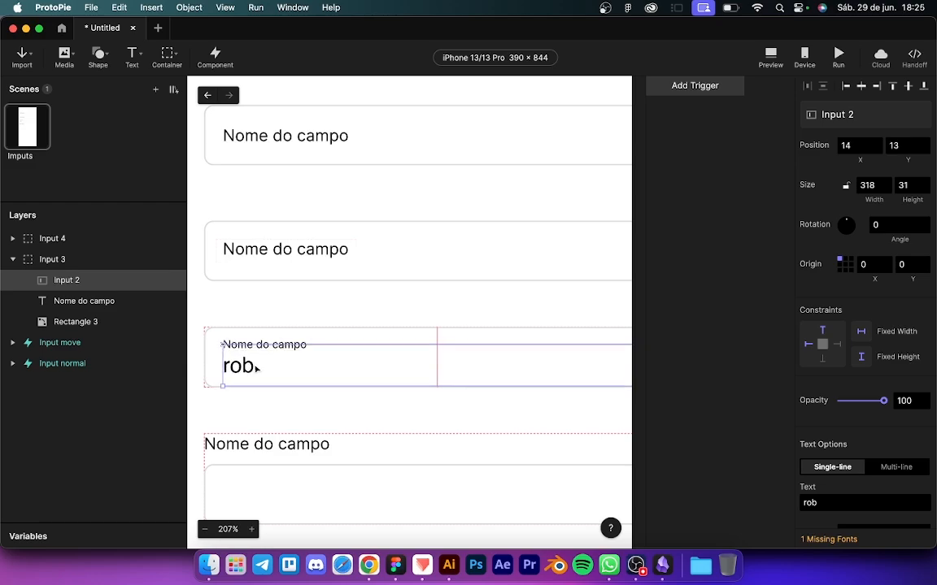
pyautogui.doubleClick(257, 370)
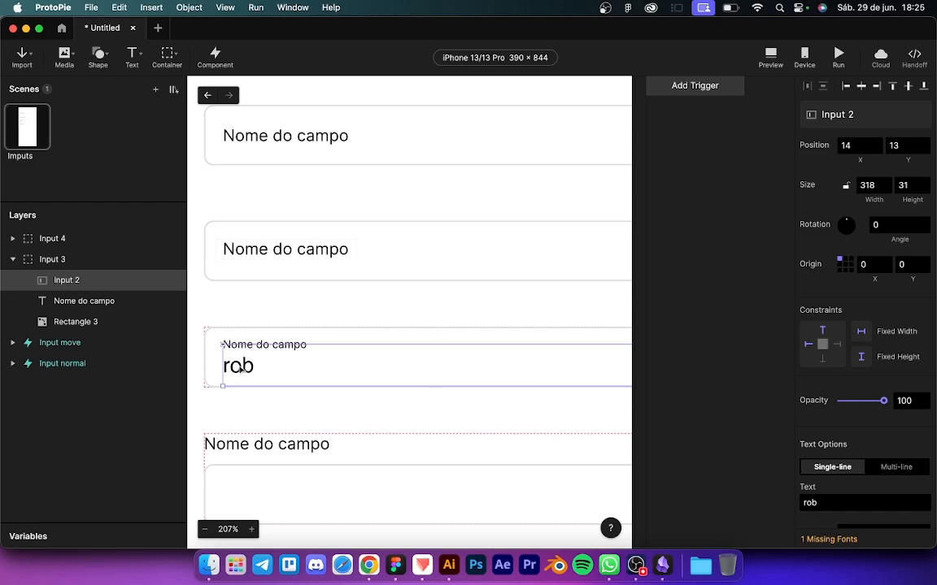
pyautogui.press('super+a')
pyautogui.press('BackSpace')
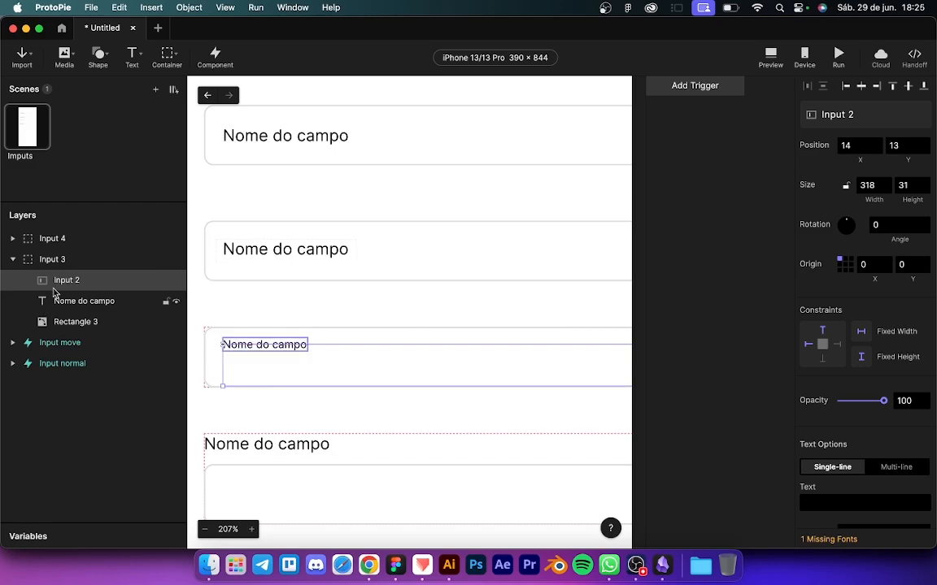
# Step: Add a Tap trigger to the pasted text input and name the layer Input 3
pyautogui.click(674, 84)
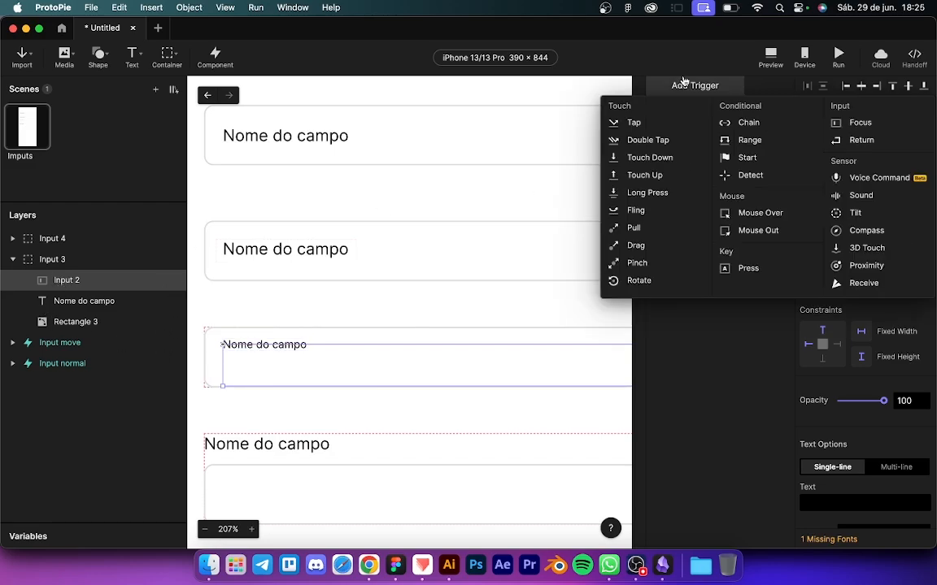
pyautogui.click(632, 121)
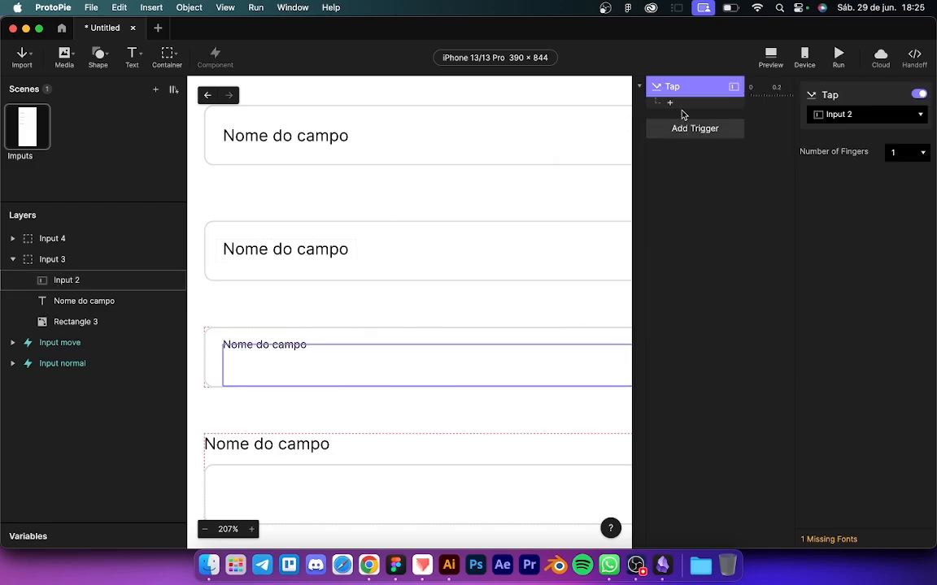
pyautogui.doubleClick(59, 281)
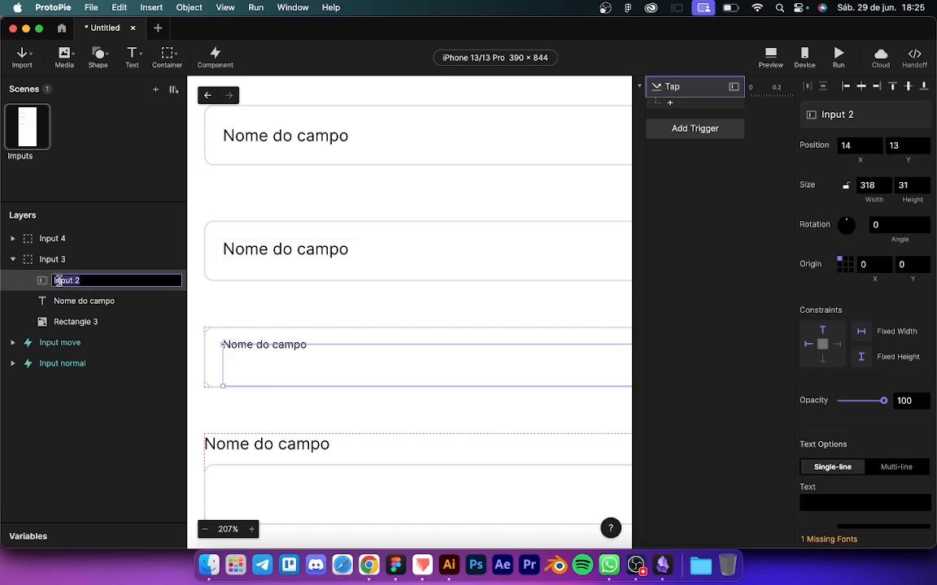
pyautogui.press('Right')
pyautogui.press('Return')
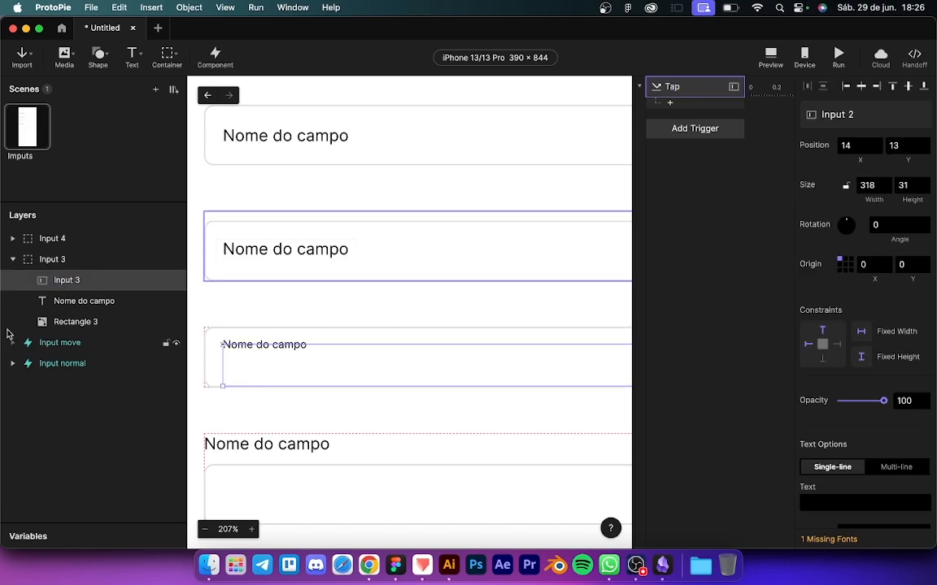
# Step: Add a Move response that moves the Nome do campo label to Y 8
pyautogui.click(45, 302)
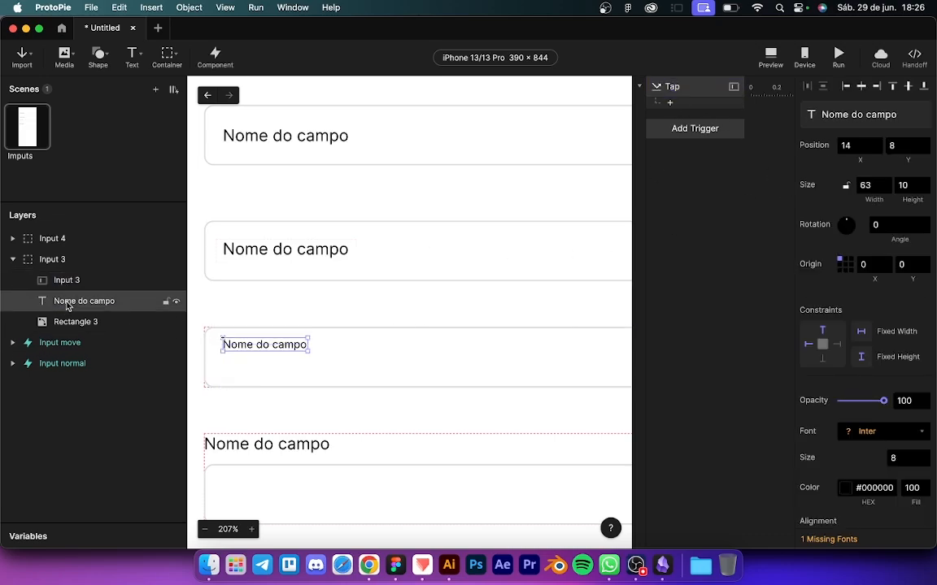
pyautogui.click(677, 104)
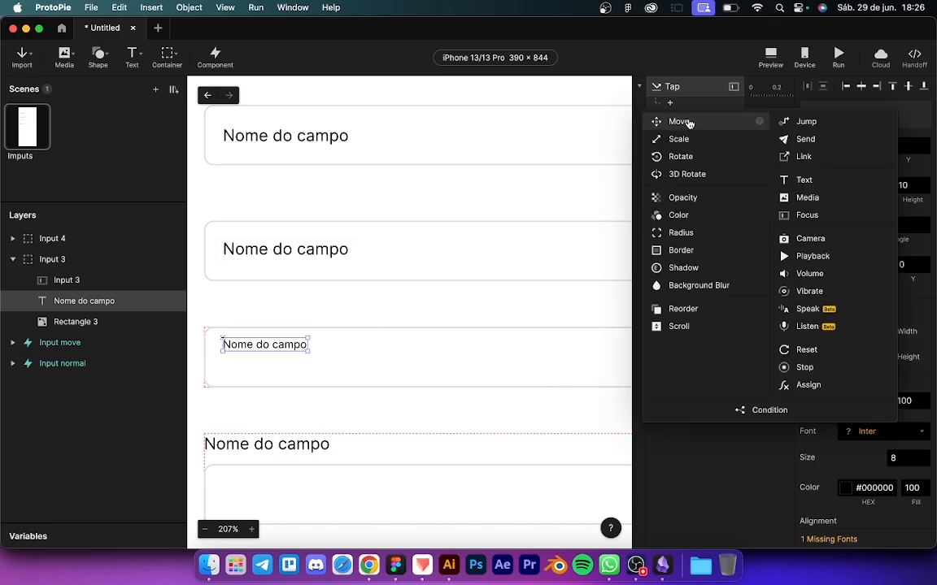
pyautogui.click(689, 123)
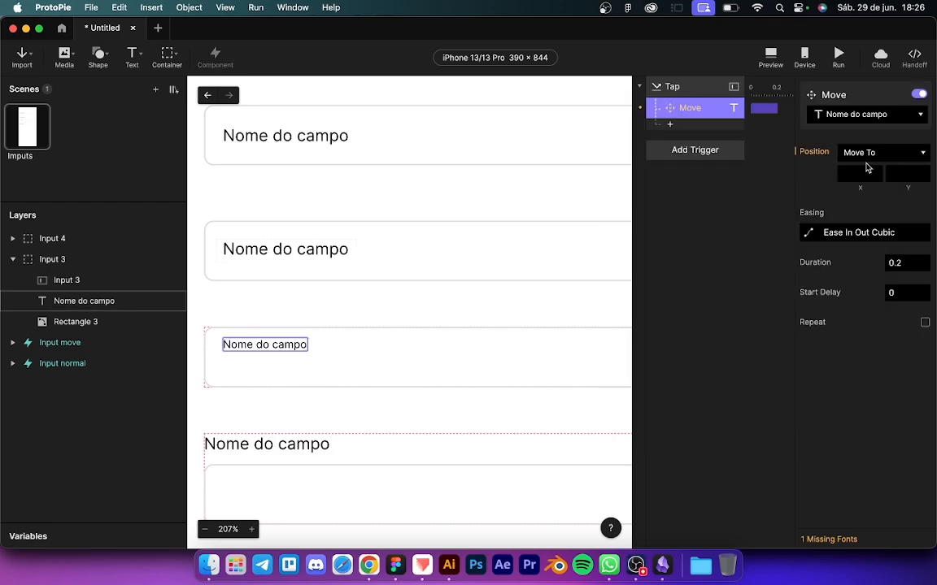
pyautogui.click(904, 174)
pyautogui.press('Return')
# Step: Add a Text response setting the Nome do campo label's size to 8
pyautogui.click(671, 128)
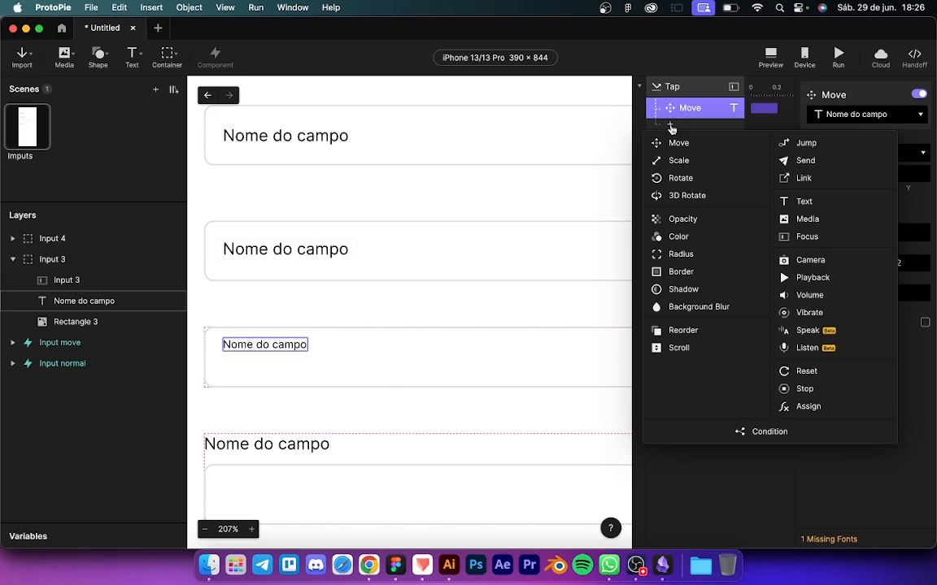
pyautogui.click(804, 202)
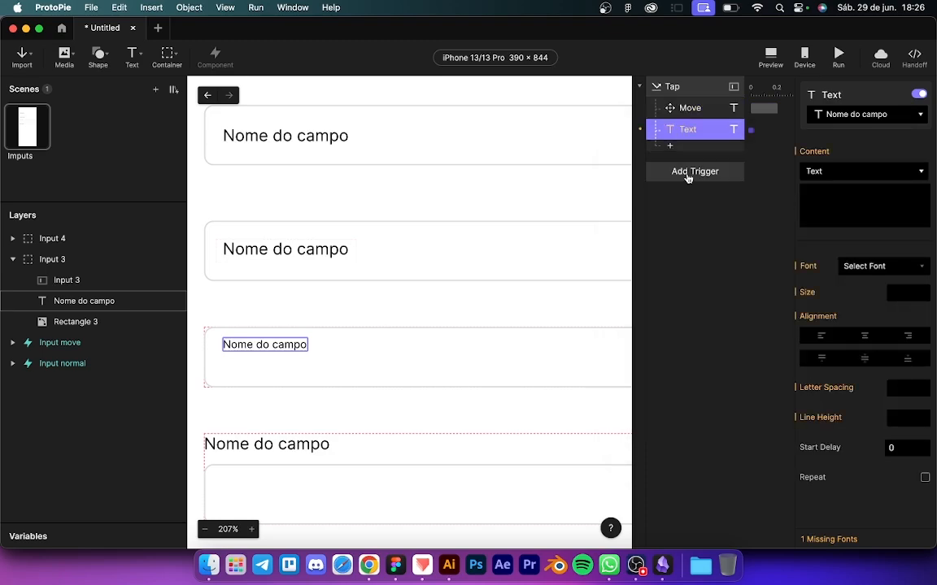
pyautogui.click(901, 292)
pyautogui.write('8')
pyautogui.press('Return')
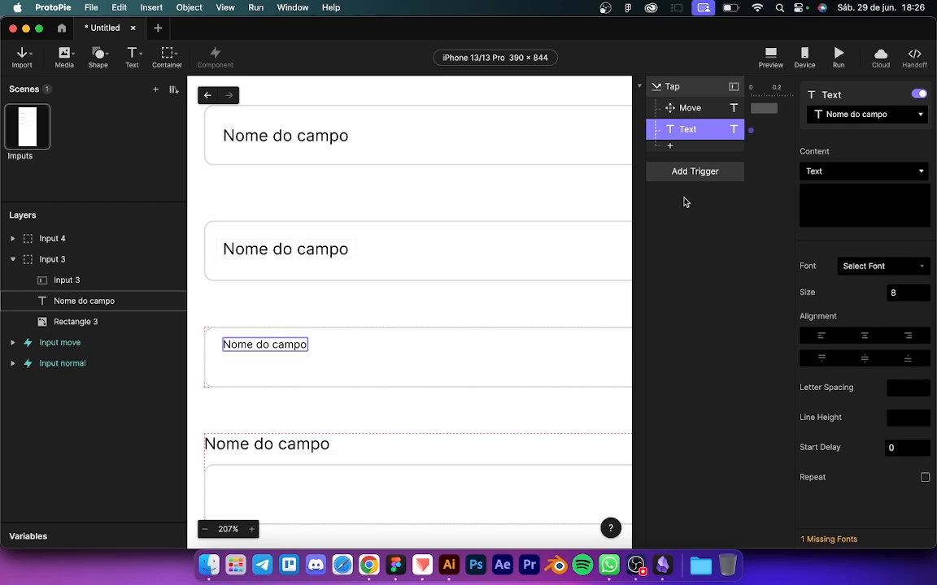
pyautogui.click(57, 320)
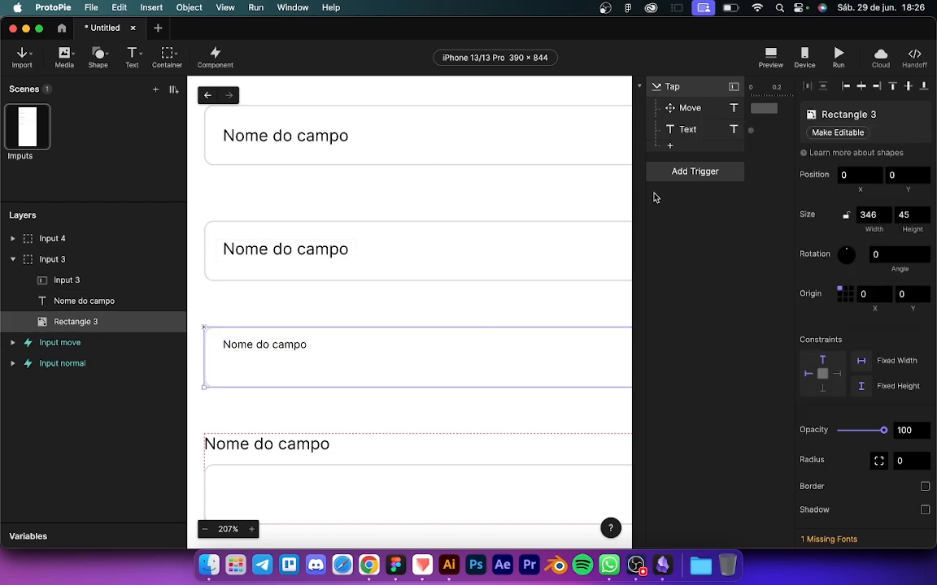
# Step: Make Rectangle 3 editable and copy the 2-px #184BB2 Border response from Input 2's R2
pyautogui.click(825, 134)
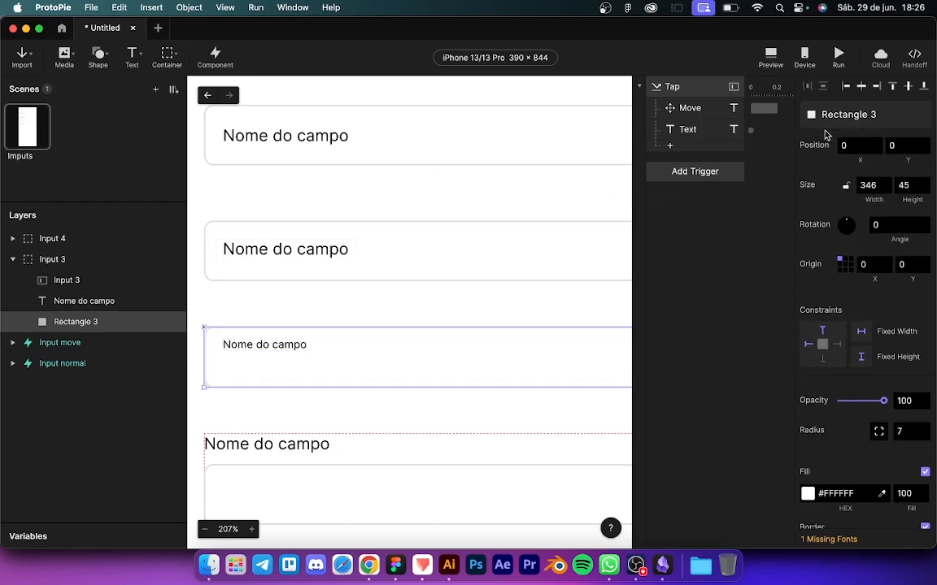
pyautogui.click(56, 343)
pyautogui.click(819, 216)
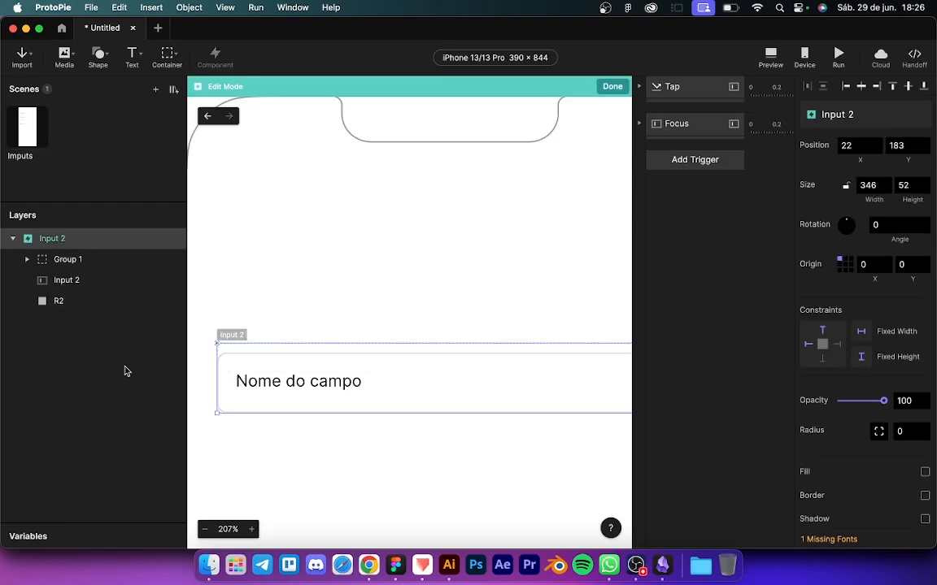
pyautogui.click(57, 302)
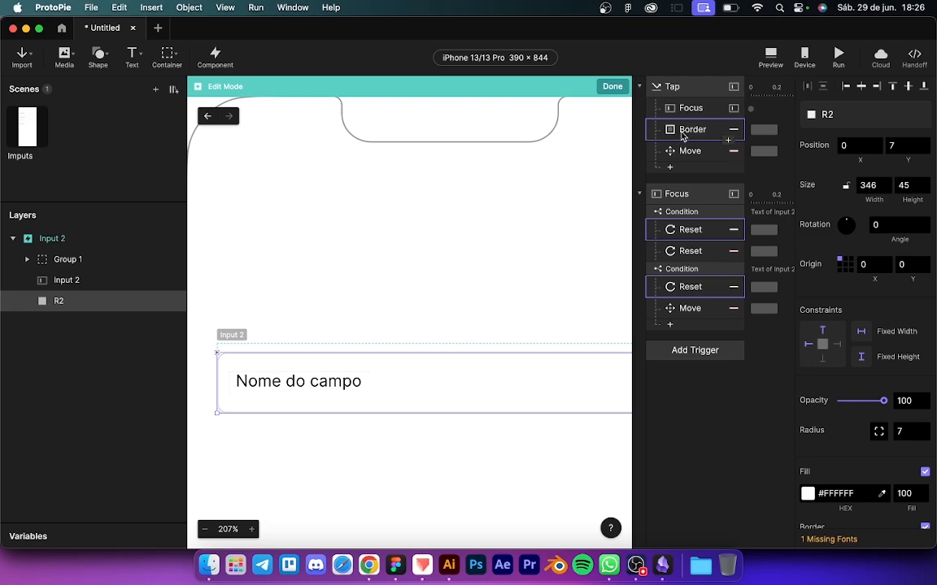
pyautogui.click(682, 135)
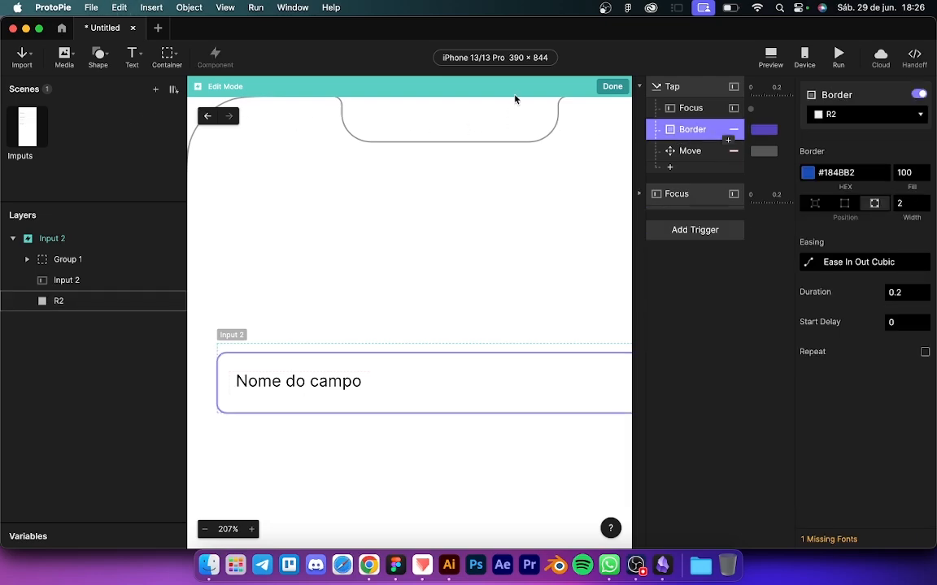
pyautogui.click(612, 86)
pyautogui.click(76, 322)
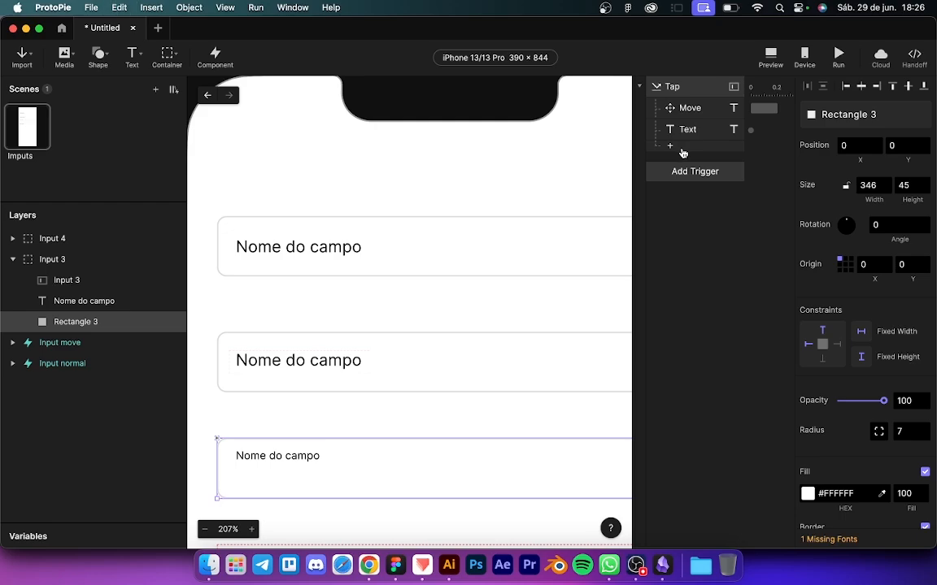
# Step: Paste the Border response into the Tap trigger, targeting Rectangle 3
pyautogui.click(691, 129)
pyautogui.press('super+v')
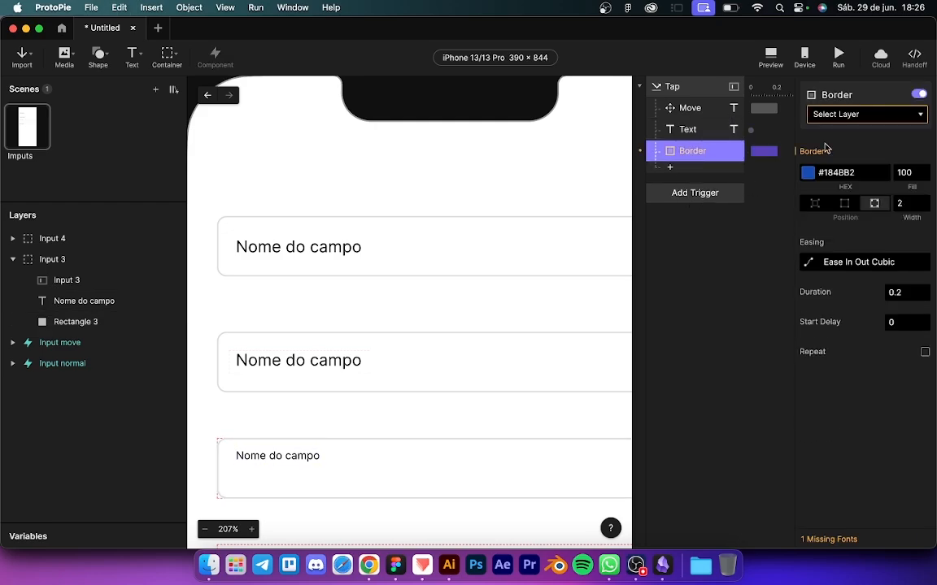
pyautogui.click(841, 113)
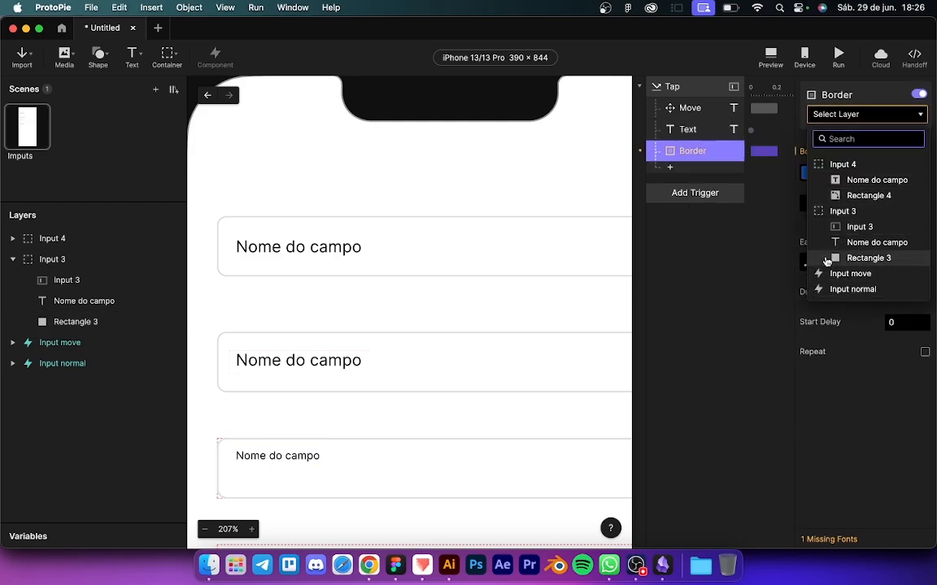
pyautogui.click(858, 258)
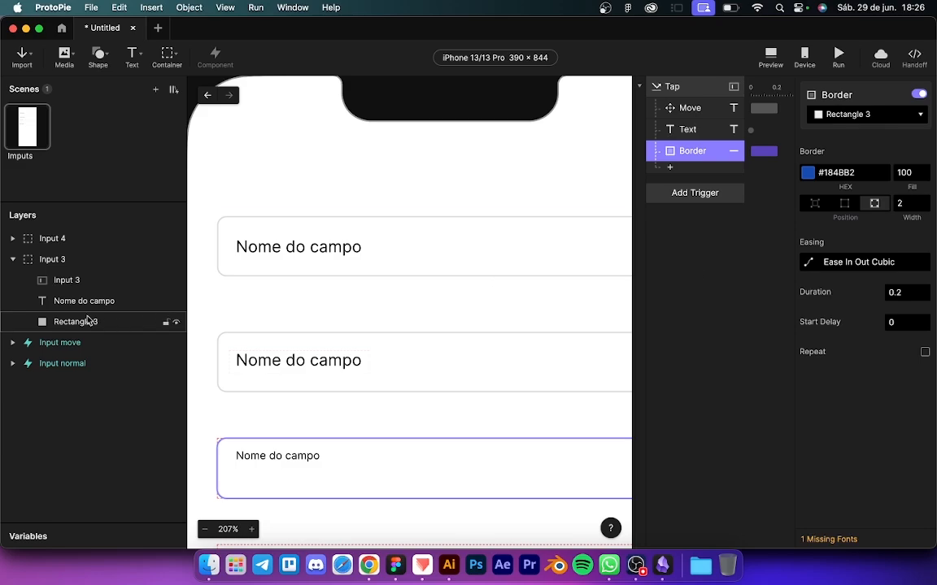
# Step: Rename the Rectangle 3 layer to R3
pyautogui.doubleClick(78, 321)
pyautogui.write('R')
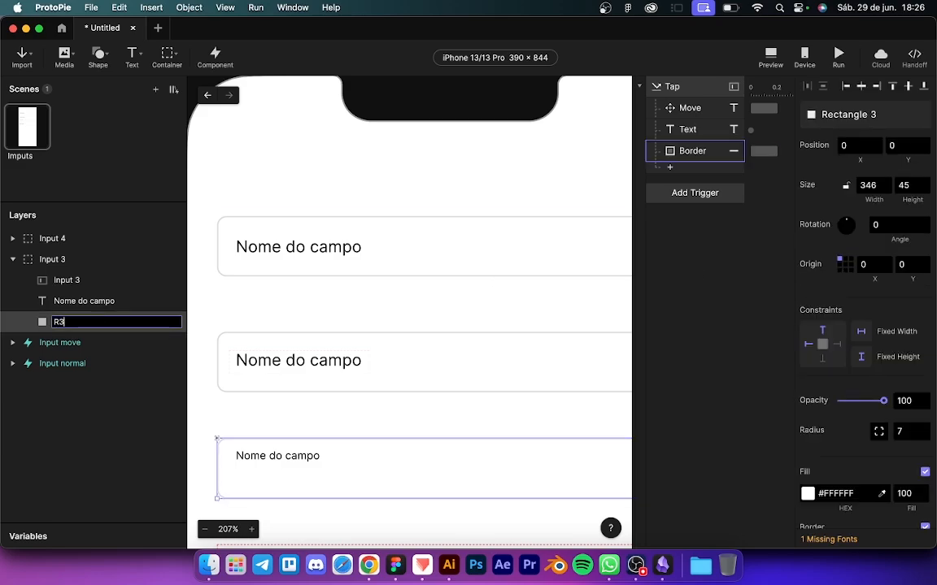
pyautogui.write('3')
pyautogui.press('Return')
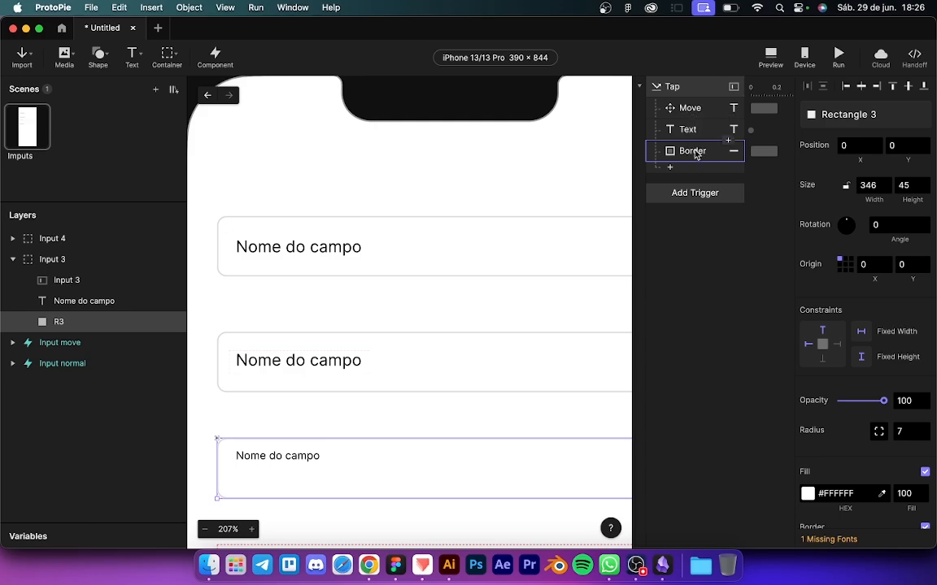
pyautogui.scroll(-3, 508, 328)
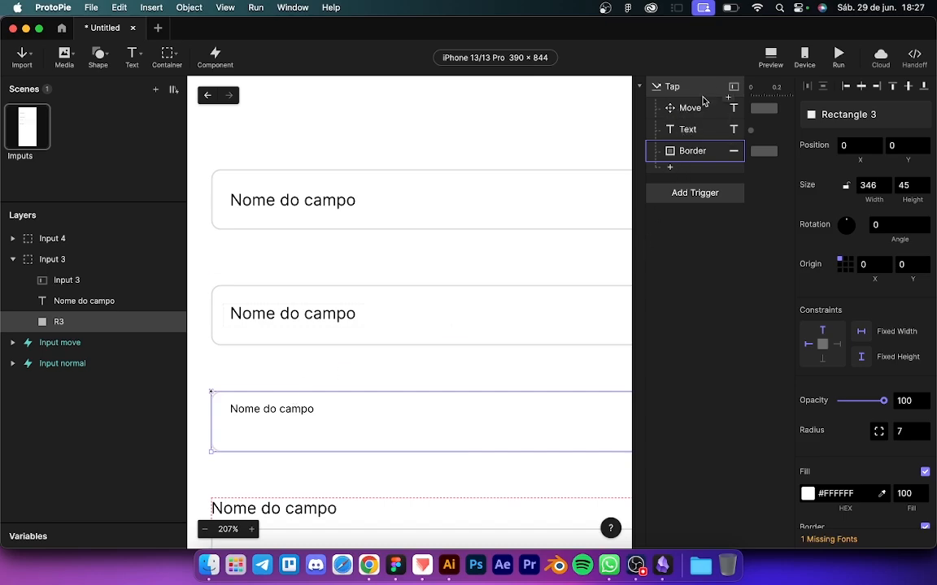
pyautogui.click(265, 410)
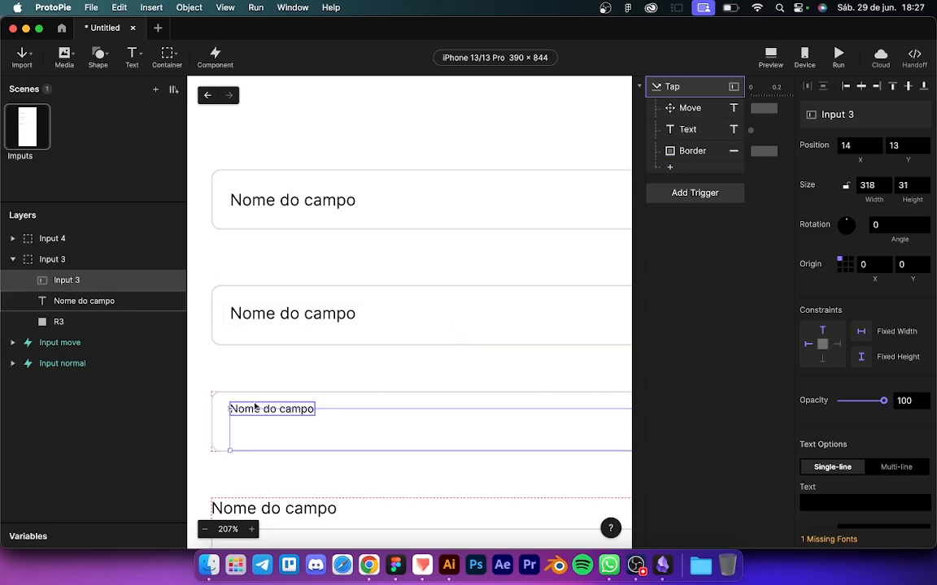
# Step: Give the third field's Nome do campo label size 12 and Y 15, then preview it
pyautogui.click(257, 409)
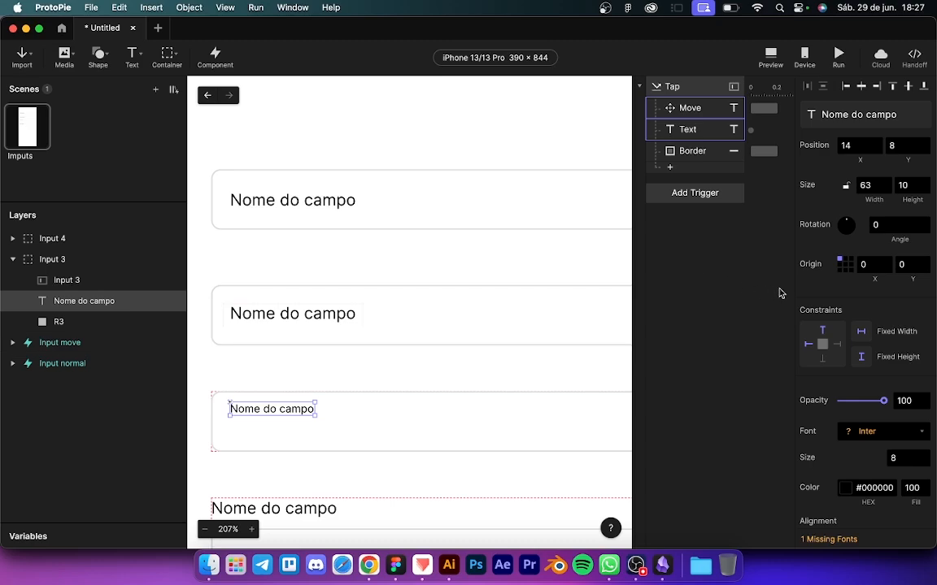
pyautogui.click(259, 314)
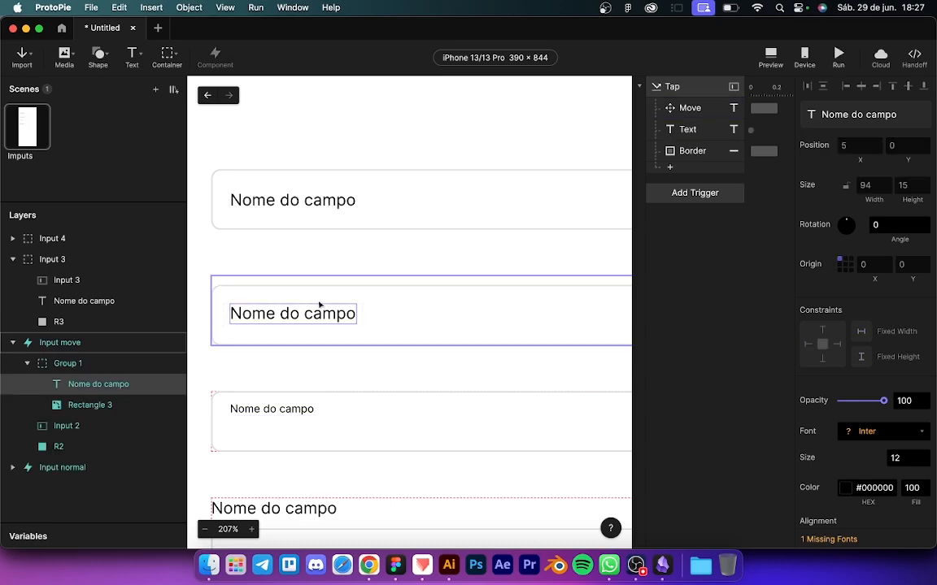
pyautogui.click(244, 410)
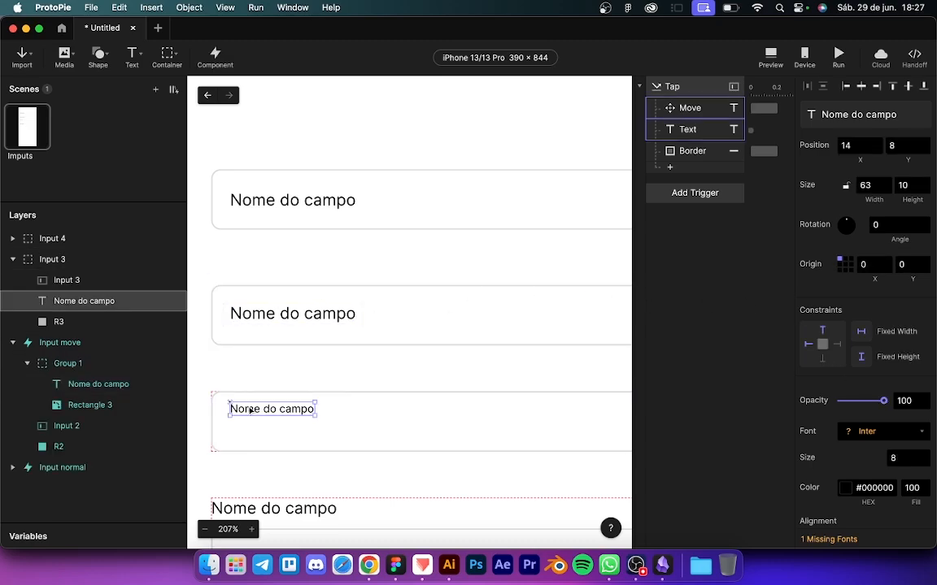
pyautogui.click(899, 461)
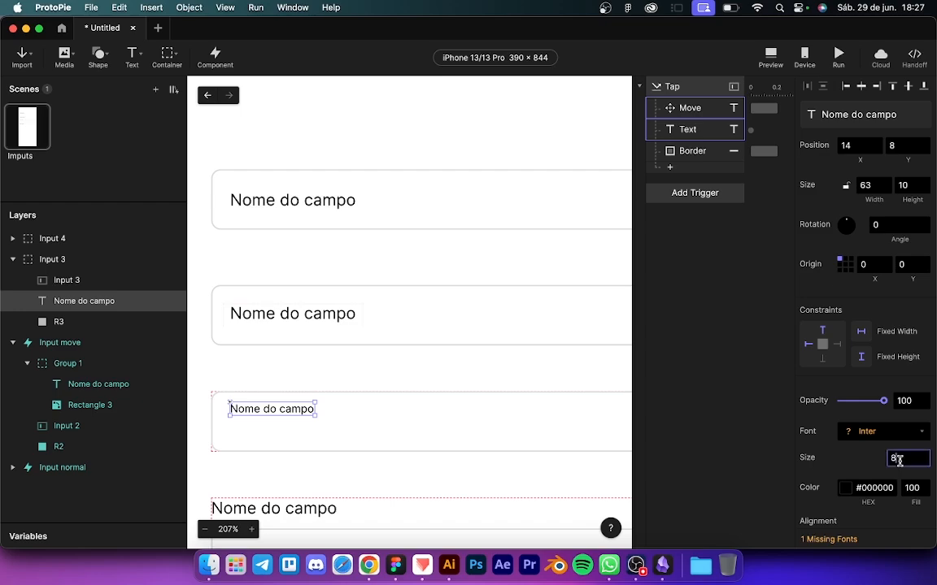
pyautogui.write('12')
pyautogui.press('Return')
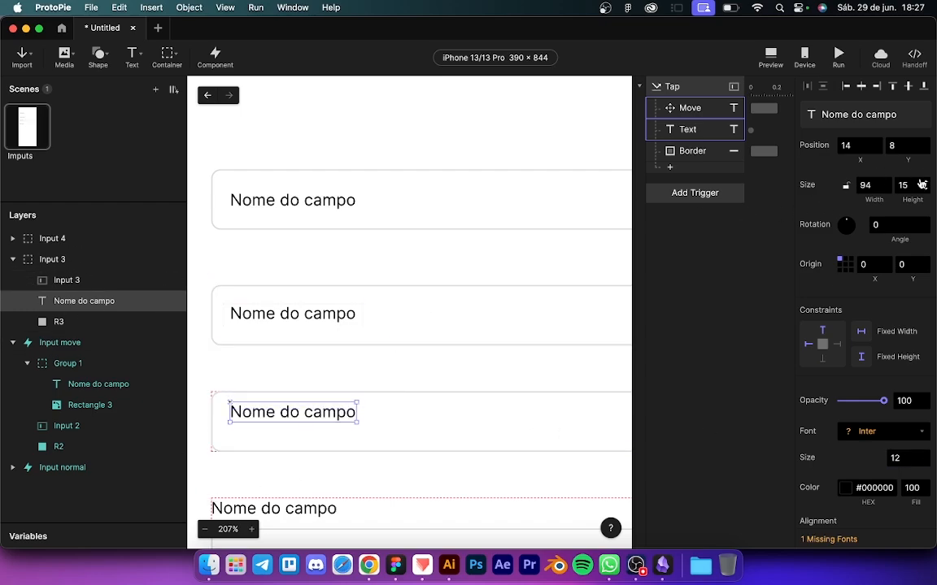
pyautogui.click(903, 147)
pyautogui.write('15')
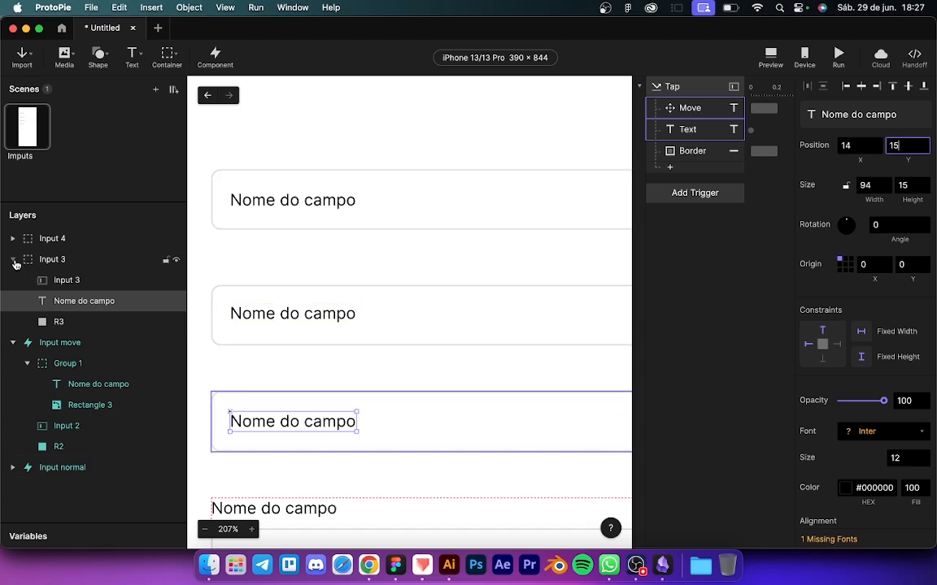
pyautogui.click(703, 264)
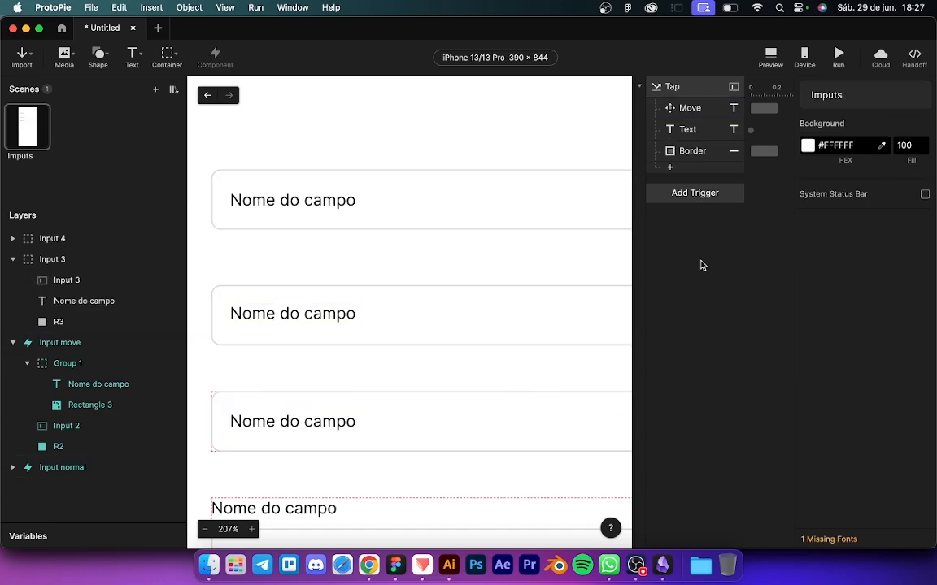
pyautogui.click(771, 55)
# Step: Test the third field in preview for its blue focus border and keyboard, then return to the editor
pyautogui.click(743, 205)
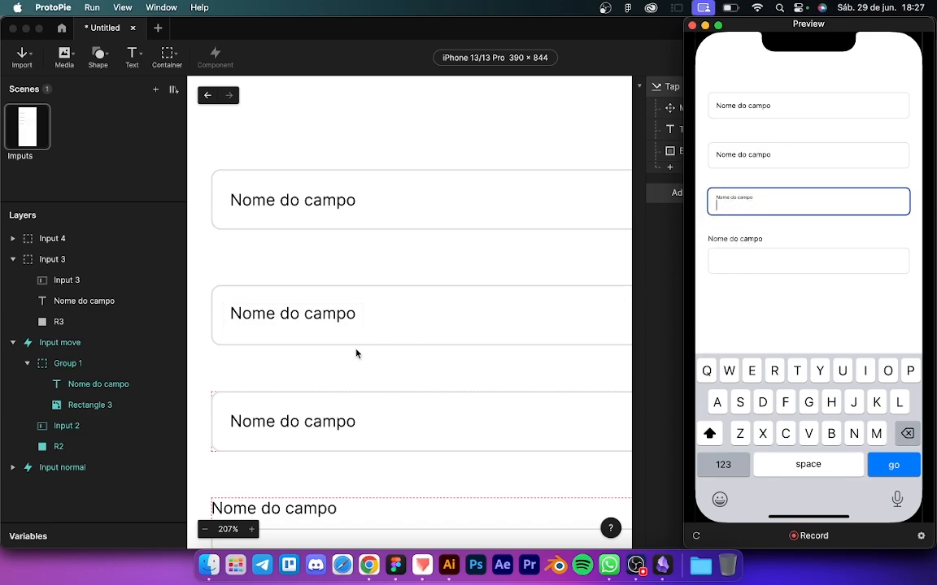
pyautogui.click(293, 308)
pyautogui.click(292, 308)
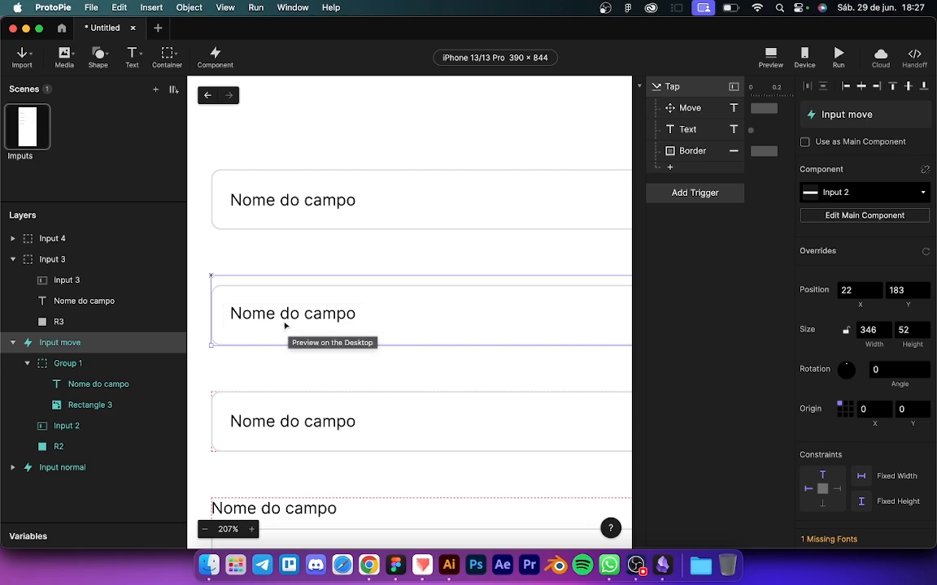
# Step: Select the third field's Nome do campo label and set its font size to 8
pyautogui.scroll(-2, 269, 428)
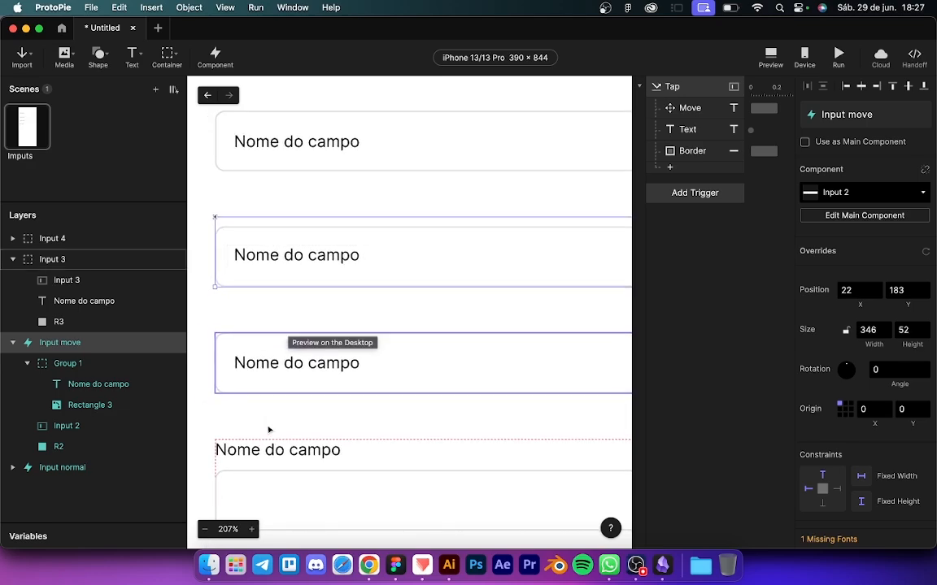
pyautogui.click(273, 363)
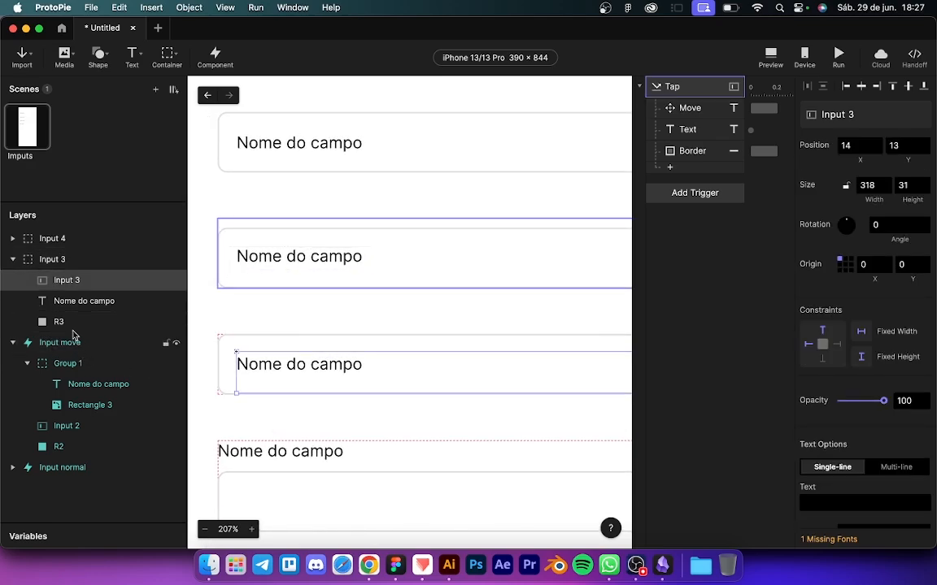
pyautogui.click(65, 301)
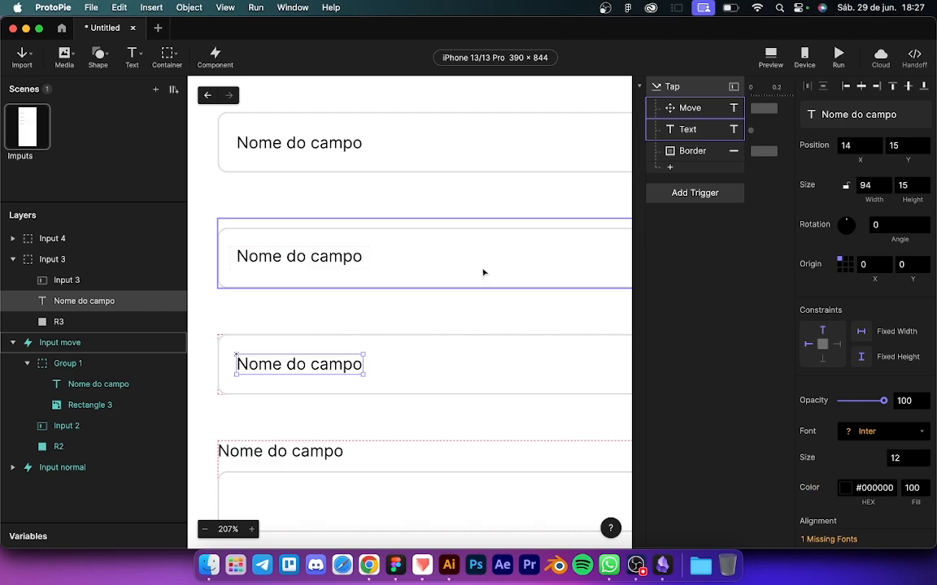
pyautogui.click(908, 459)
pyautogui.write('8')
pyautogui.press('Return')
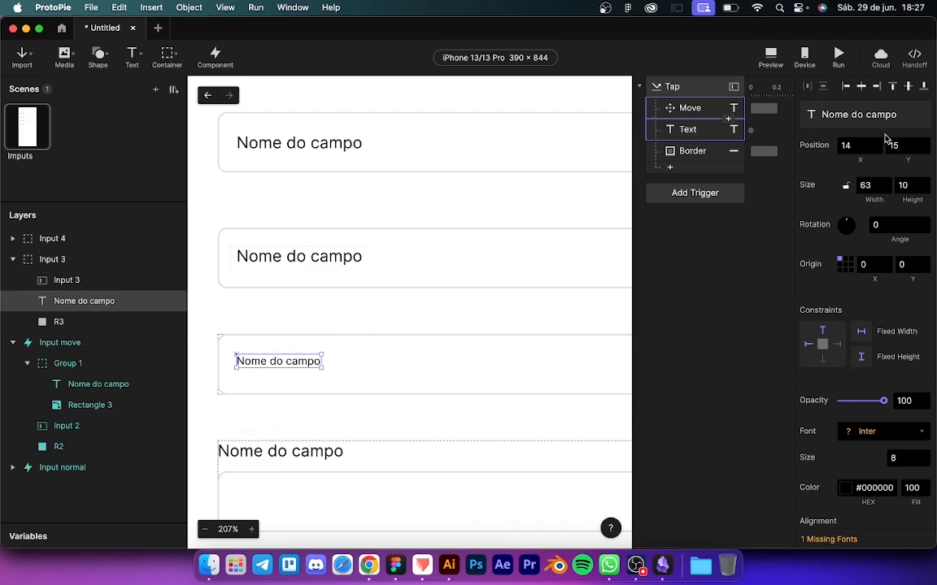
# Step: Move the label up to Y 3 and set the Tap Move response's Y to 3
pyautogui.click(909, 143)
pyautogui.press('BackSpace')
pyautogui.press('BackSpace')
pyautogui.write('8')
pyautogui.press('Return')
pyautogui.click(905, 149)
pyautogui.press('Down')
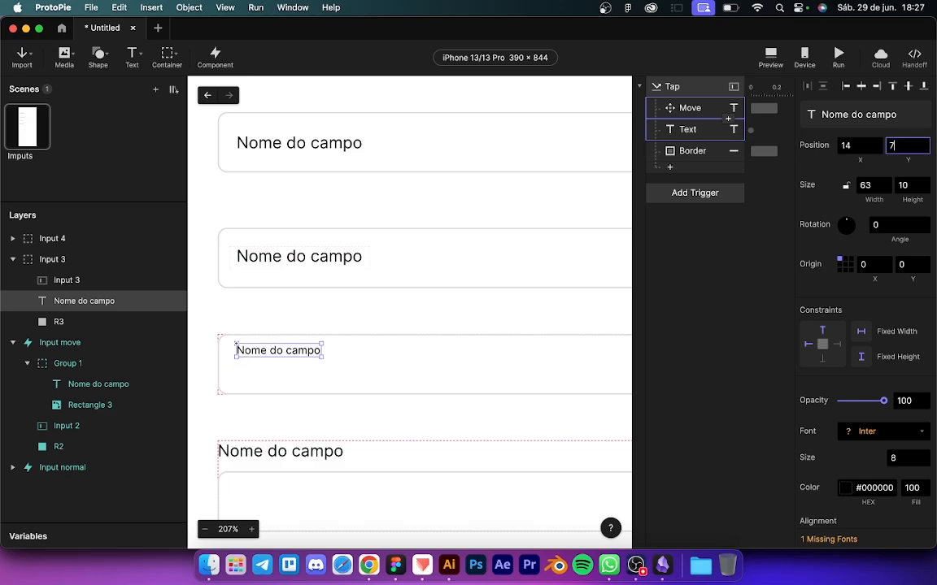
pyautogui.press('Down')
pyautogui.press('Down')
pyautogui.press('Down')
pyautogui.press('Down')
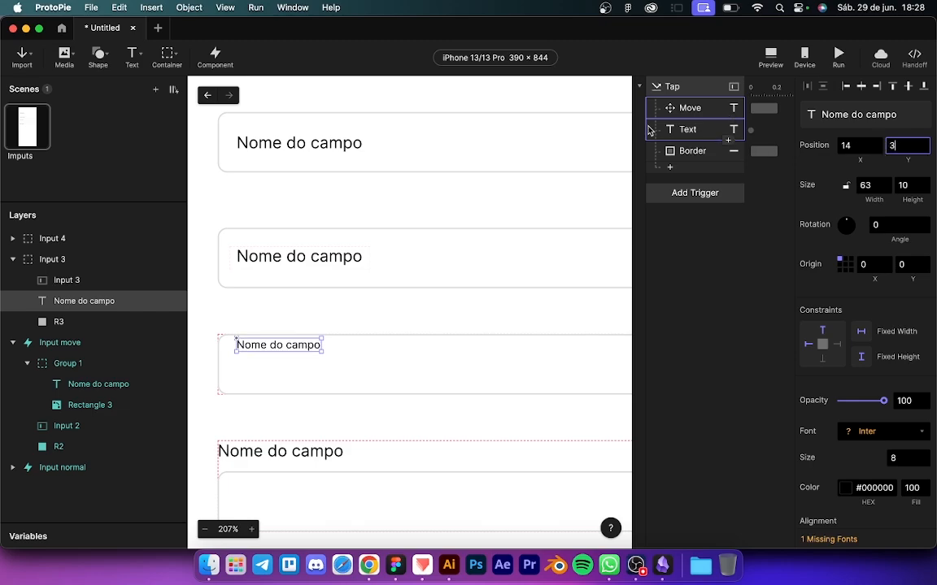
pyautogui.click(687, 108)
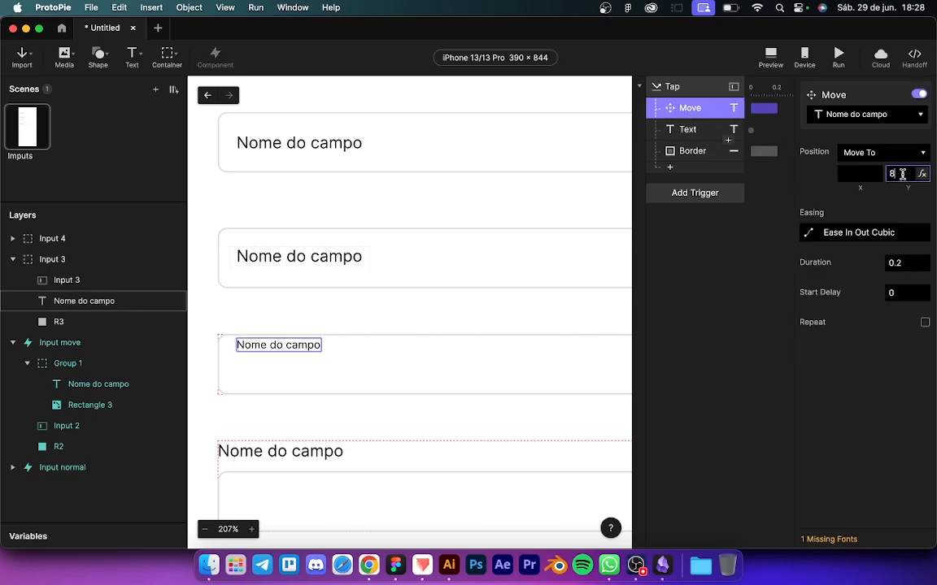
pyautogui.write('3')
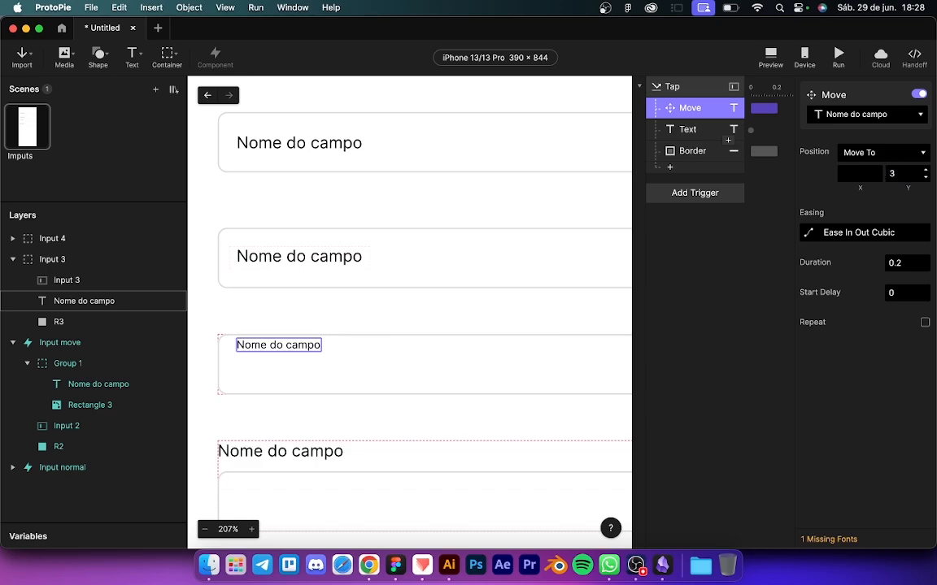
# Step: Restore the label's resting state to font size 12 at Y 14
pyautogui.click(45, 303)
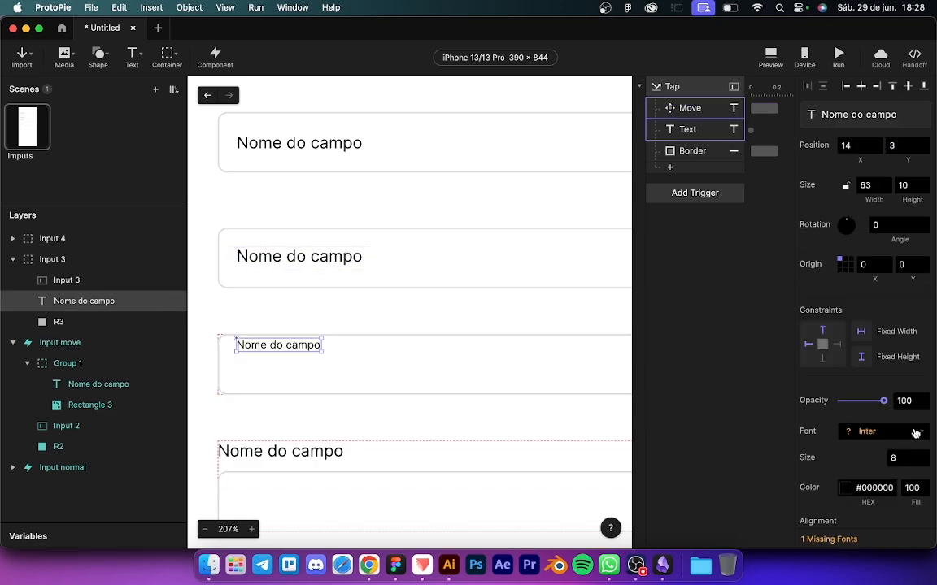
pyautogui.click(901, 458)
pyautogui.press('BackSpace')
pyautogui.write('12')
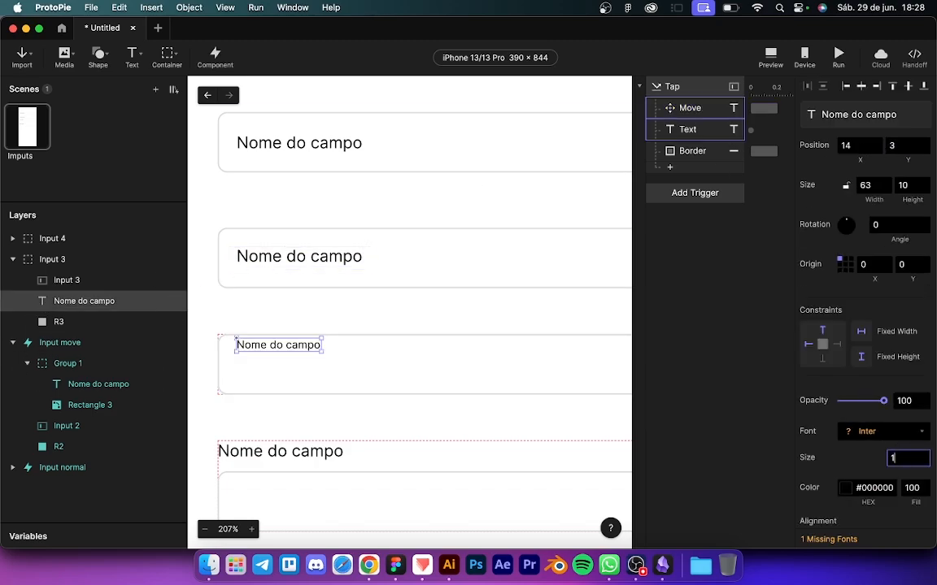
pyautogui.press('Return')
pyautogui.click(900, 148)
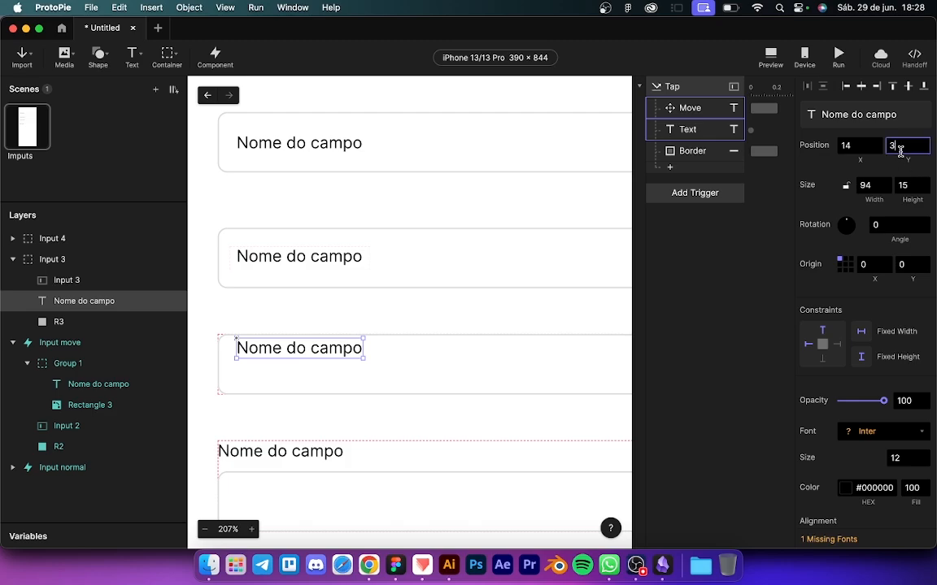
pyautogui.press('BackSpace')
pyautogui.write('13')
pyautogui.press('Return')
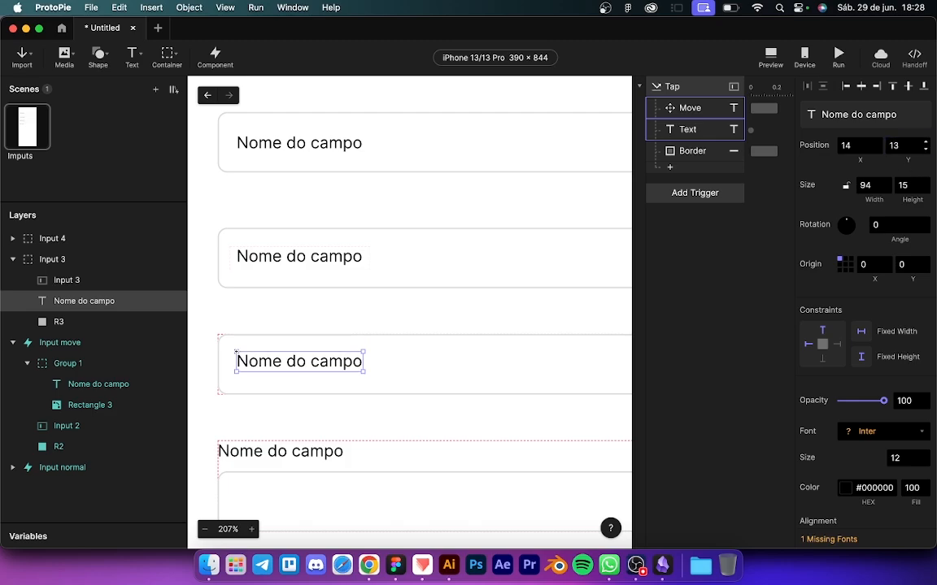
pyautogui.click(902, 147)
pyautogui.press('Up')
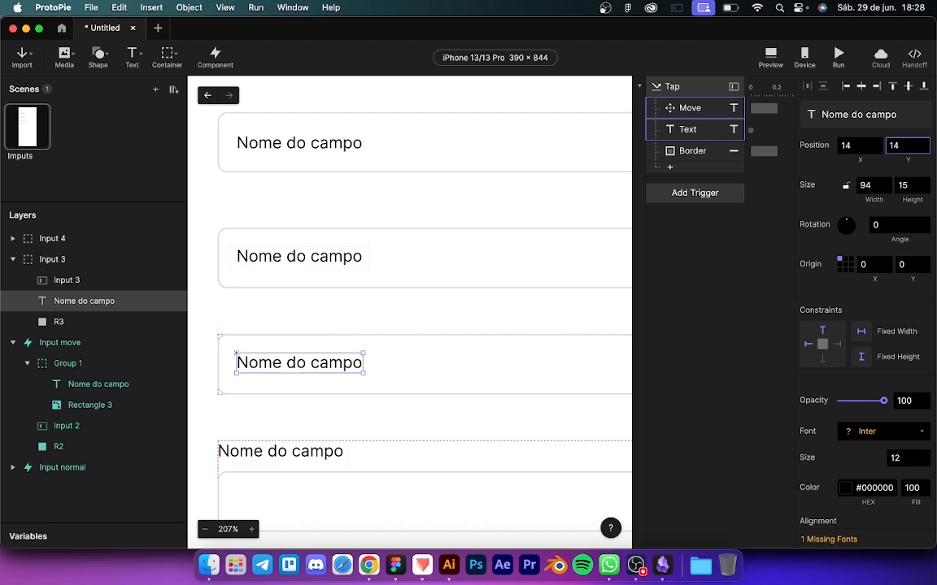
pyautogui.click(687, 225)
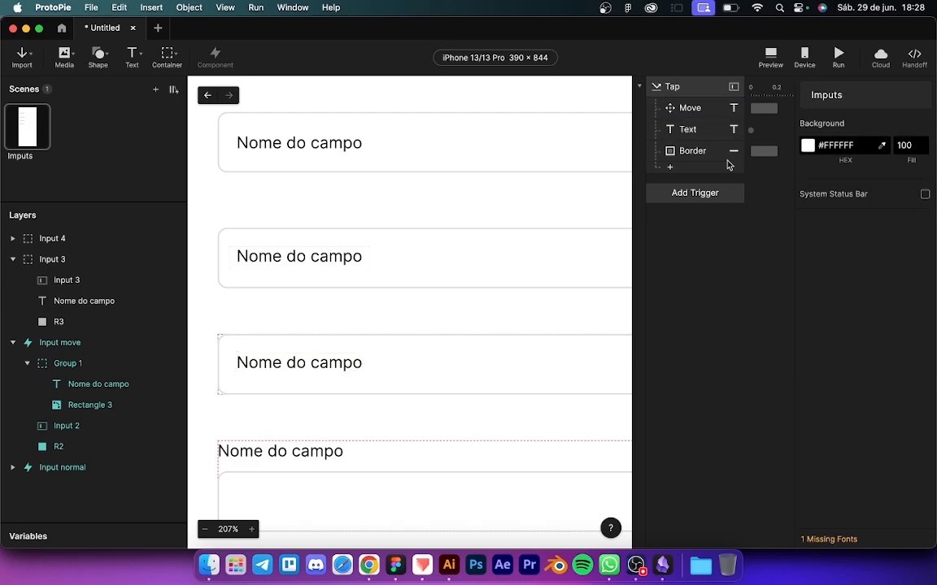
pyautogui.click(770, 56)
pyautogui.click(748, 201)
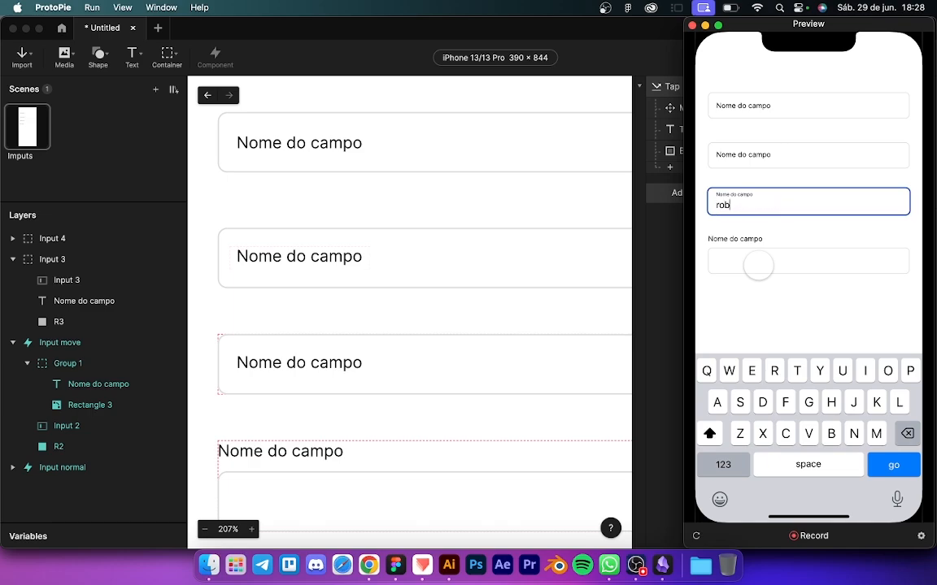
pyautogui.write('roberoebroerbebroebrobeorboebrob')
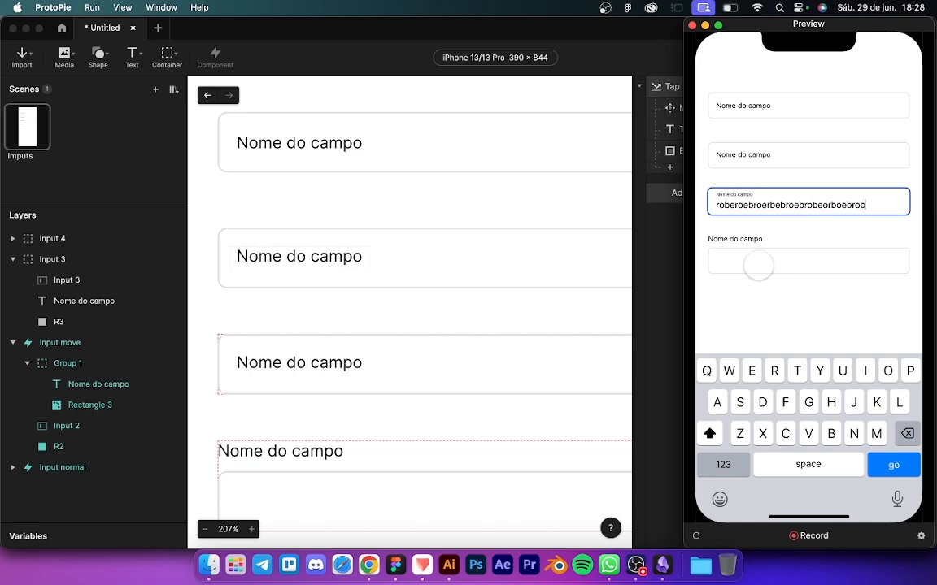
pyautogui.press('BackSpace')
pyautogui.press('BackSpace')
pyautogui.press('BackSpace')
pyautogui.press('BackSpace')
pyautogui.press('BackSpace')
pyautogui.press('BackSpace')
pyautogui.press('BackSpace')
pyautogui.press('BackSpace')
pyautogui.press('BackSpace')
pyautogui.press('BackSpace')
pyautogui.press('BackSpace')
pyautogui.press('BackSpace')
pyautogui.press('BackSpace')
pyautogui.press('BackSpace')
pyautogui.press('BackSpace')
pyautogui.press('BackSpace')
pyautogui.press('BackSpace')
pyautogui.press('BackSpace')
pyautogui.press('BackSpace')
pyautogui.press('BackSpace')
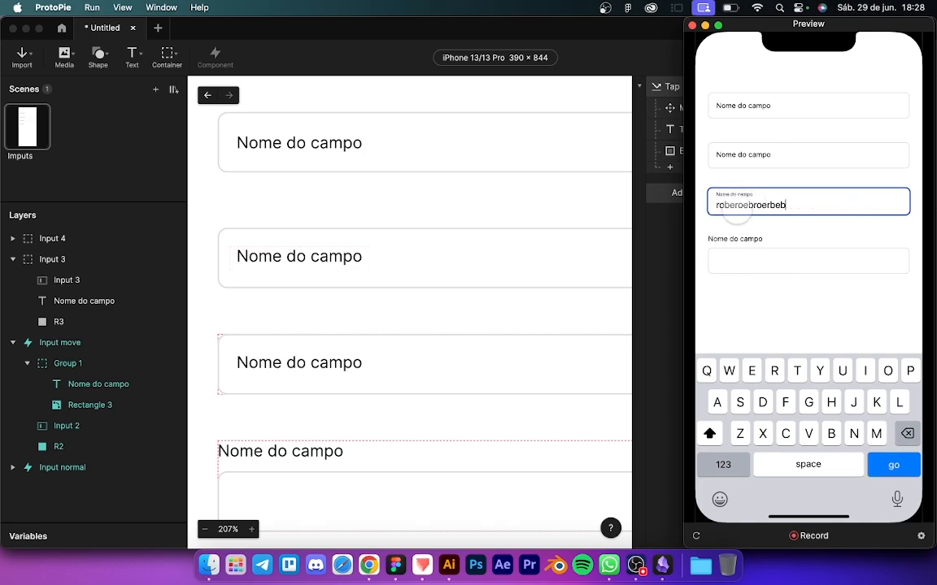
pyautogui.press('BackSpace')
pyautogui.press('BackSpace')
pyautogui.press('BackSpace')
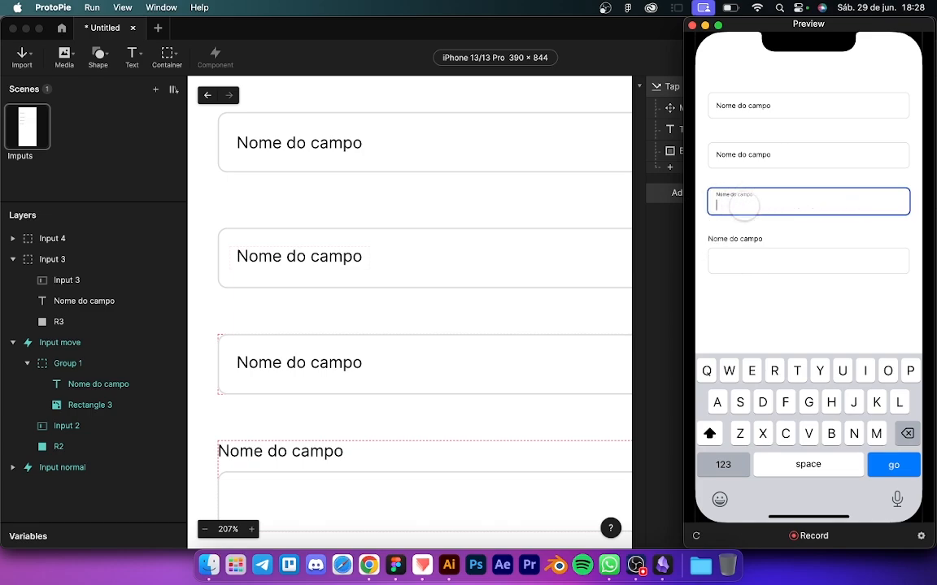
pyautogui.click(759, 249)
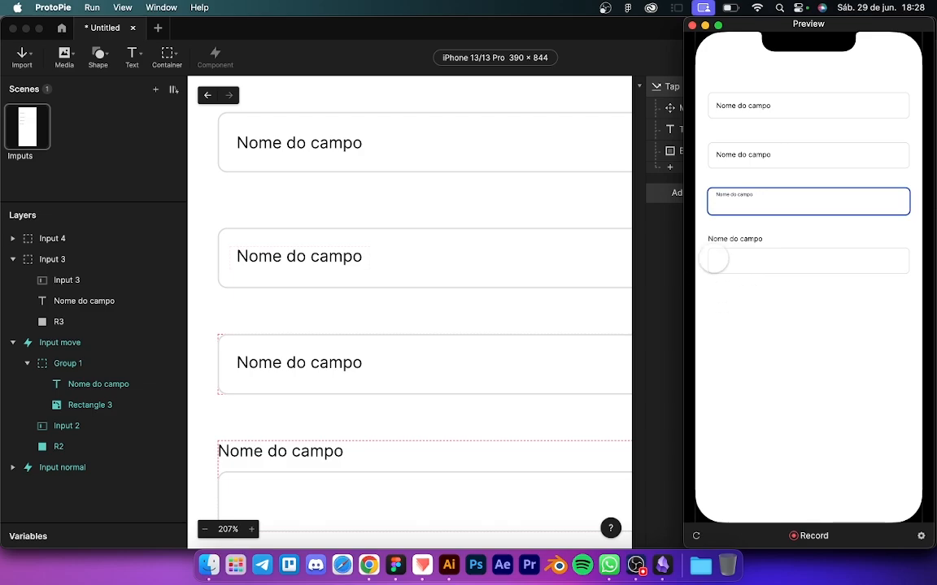
pyautogui.click(661, 216)
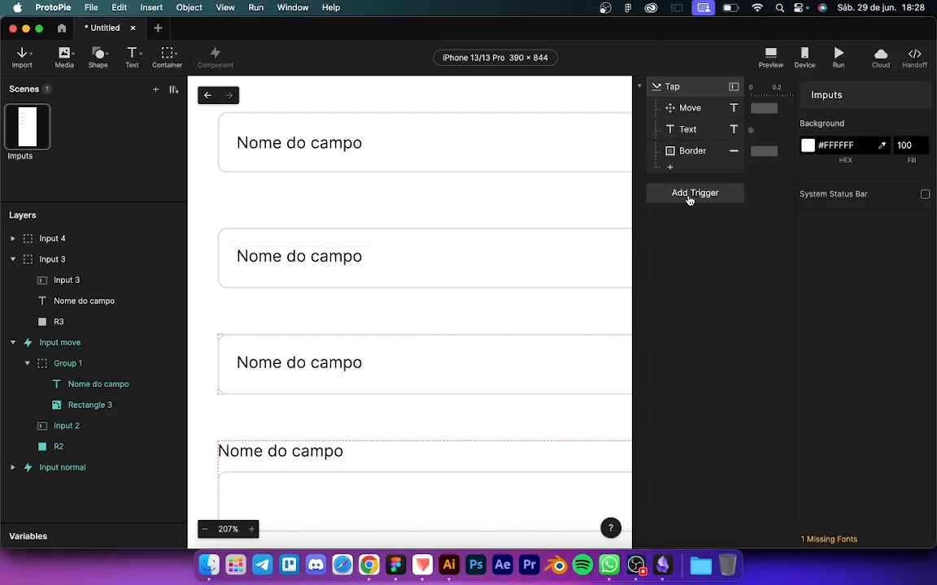
# Step: Add a Focus trigger set to Focus Out on Input 3
pyautogui.click(689, 195)
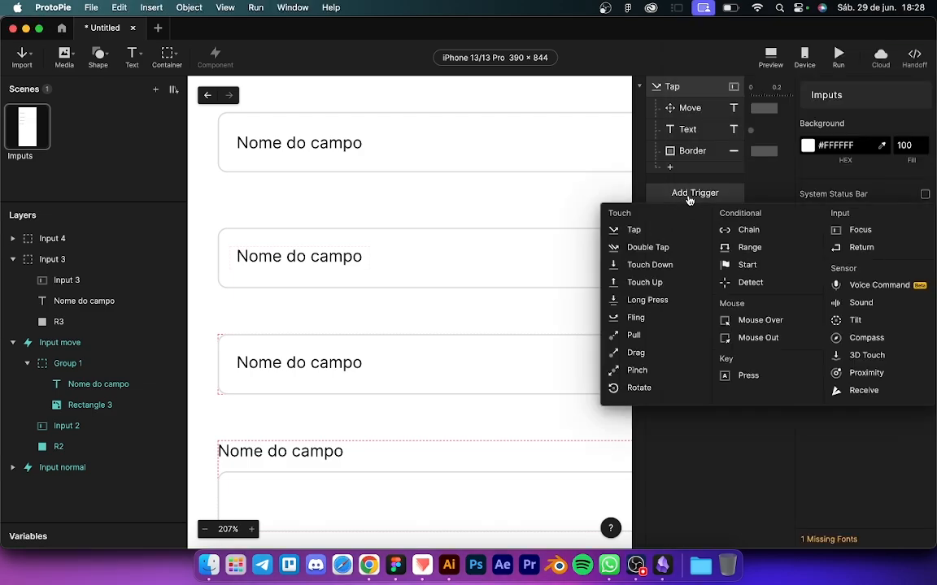
pyautogui.click(839, 231)
pyautogui.click(895, 154)
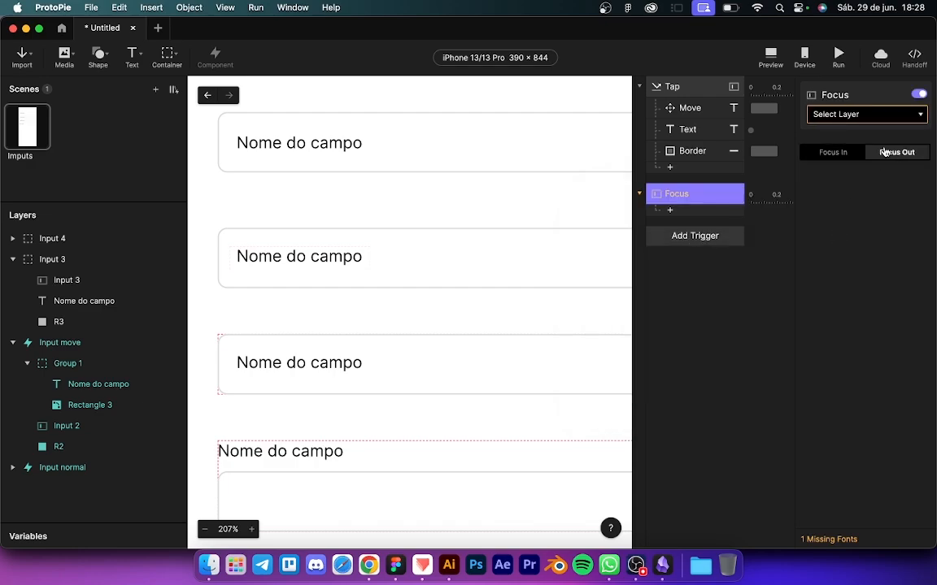
pyautogui.click(864, 115)
pyautogui.click(865, 167)
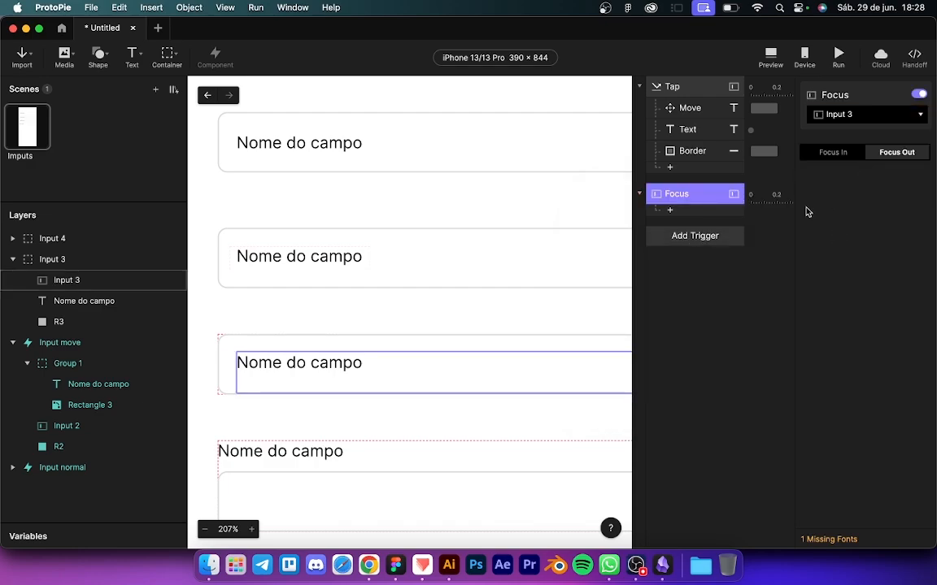
# Step: Review the Tap trigger's responses, then add a Condition under the Focus trigger
pyautogui.click(690, 107)
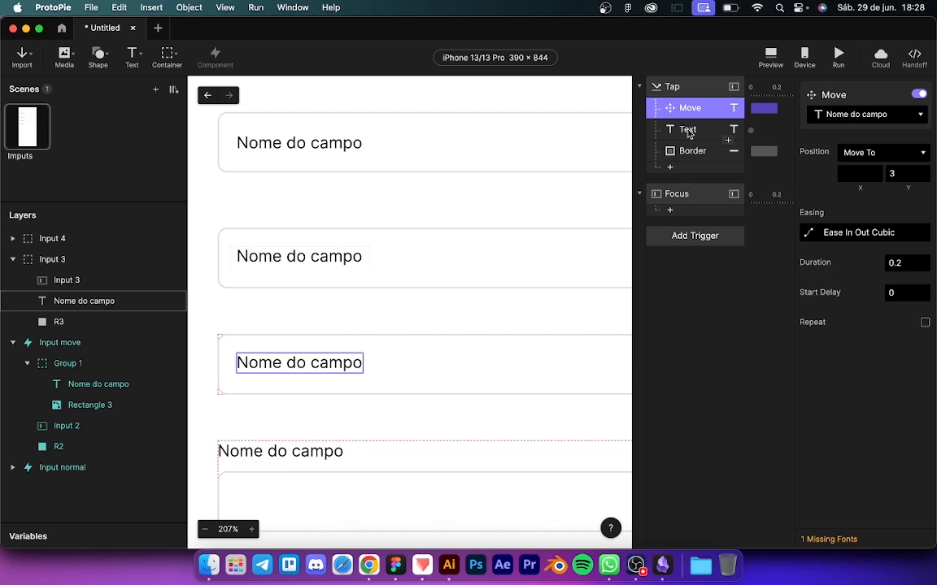
pyautogui.click(688, 130)
pyautogui.click(691, 150)
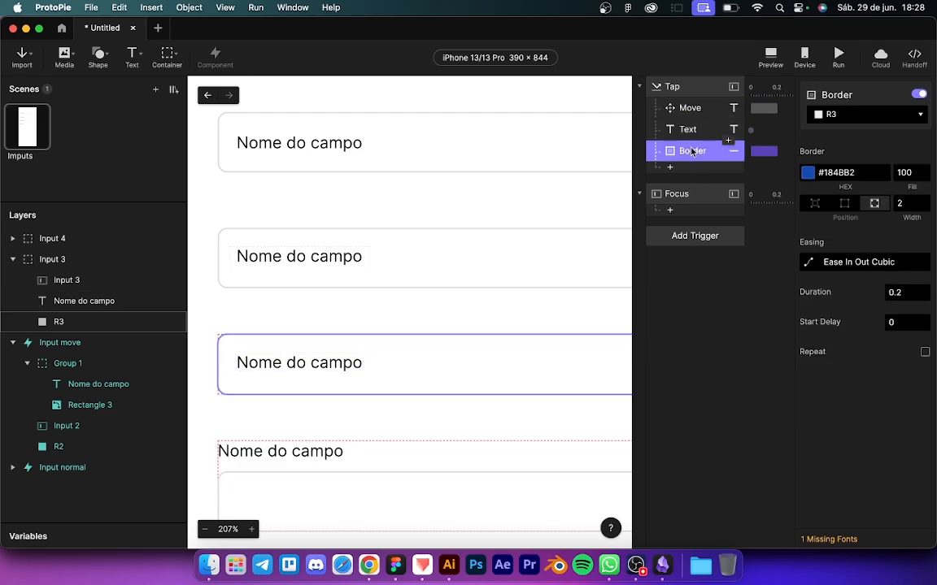
pyautogui.click(689, 195)
pyautogui.click(680, 214)
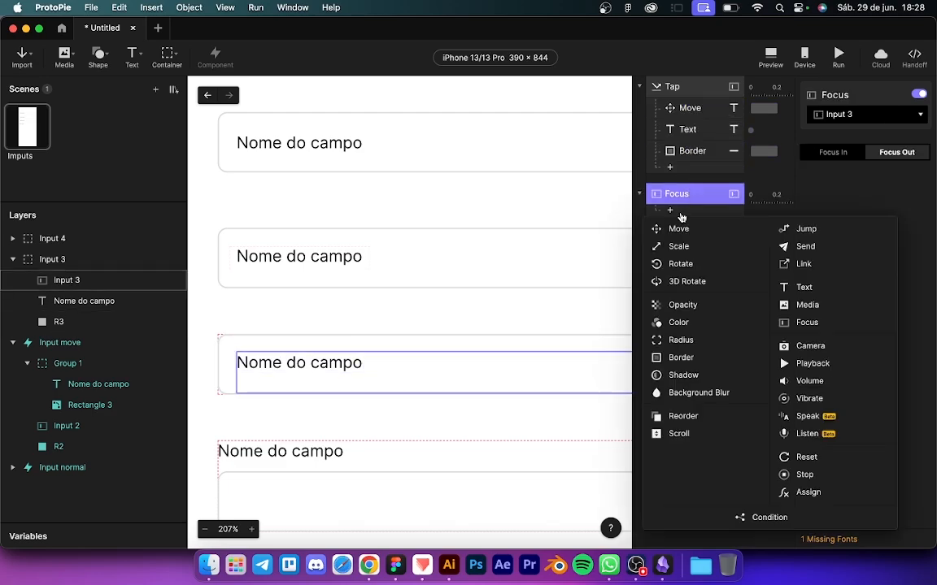
pyautogui.click(757, 524)
# Step: Make the condition check whether Input 3's Text equals an empty value
pyautogui.click(819, 203)
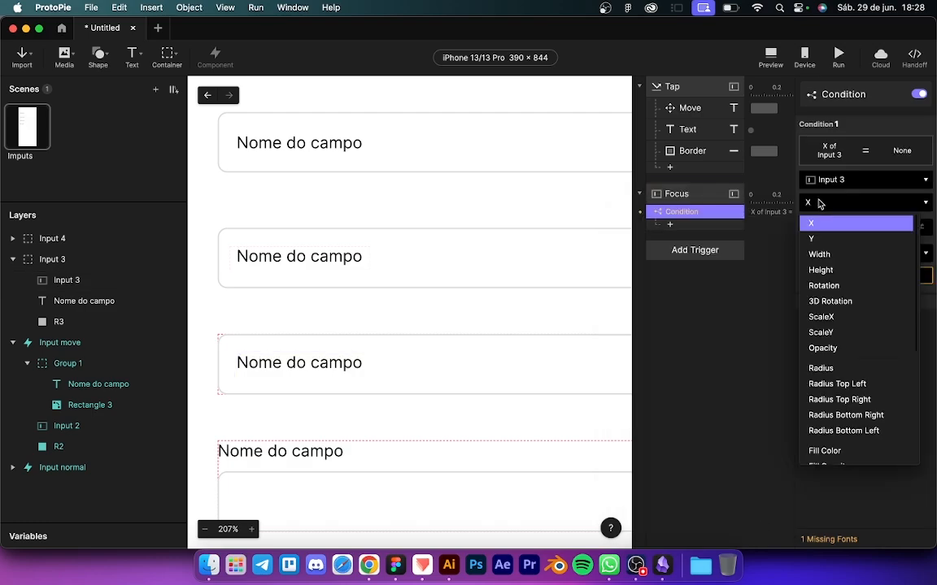
pyautogui.scroll(-5, 846, 349)
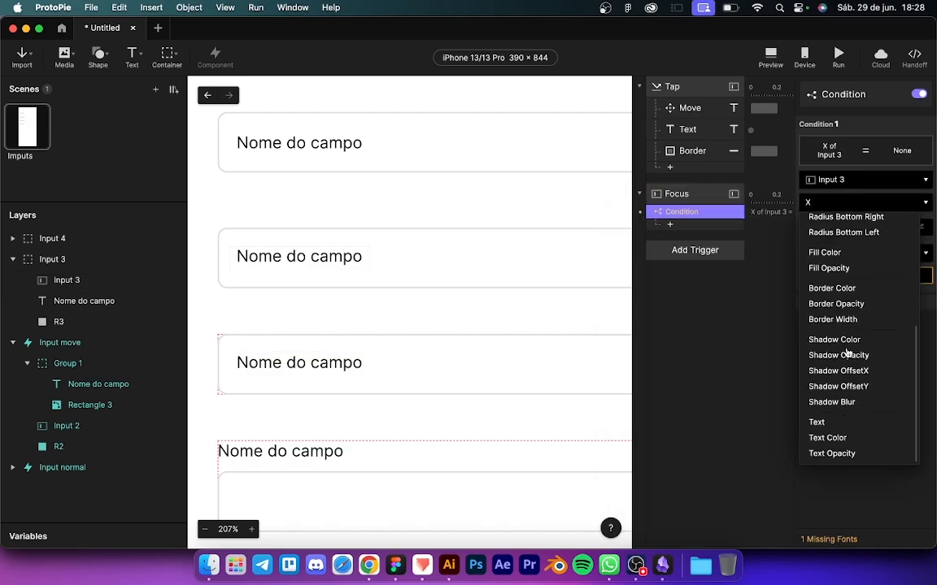
pyautogui.click(814, 422)
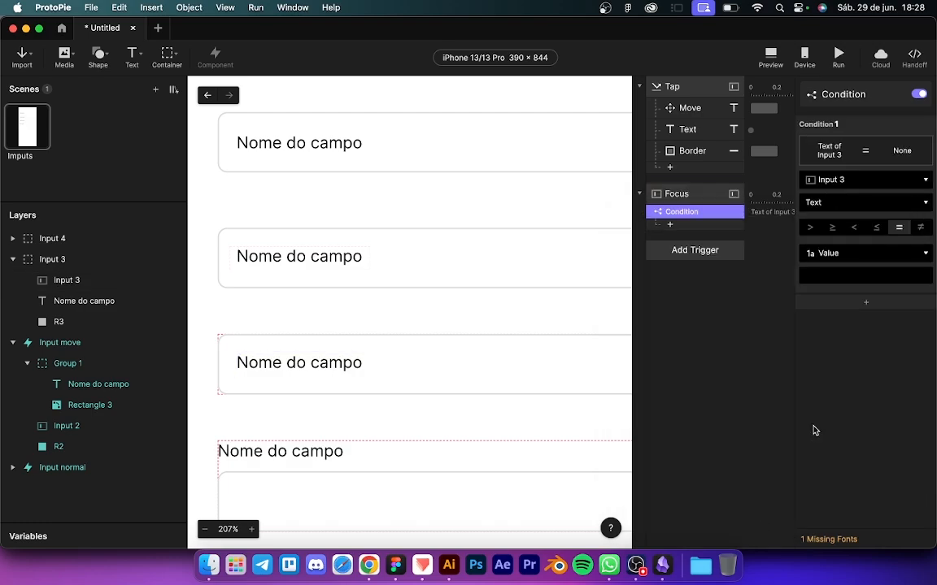
pyautogui.click(901, 228)
pyautogui.click(688, 113)
pyautogui.click(675, 225)
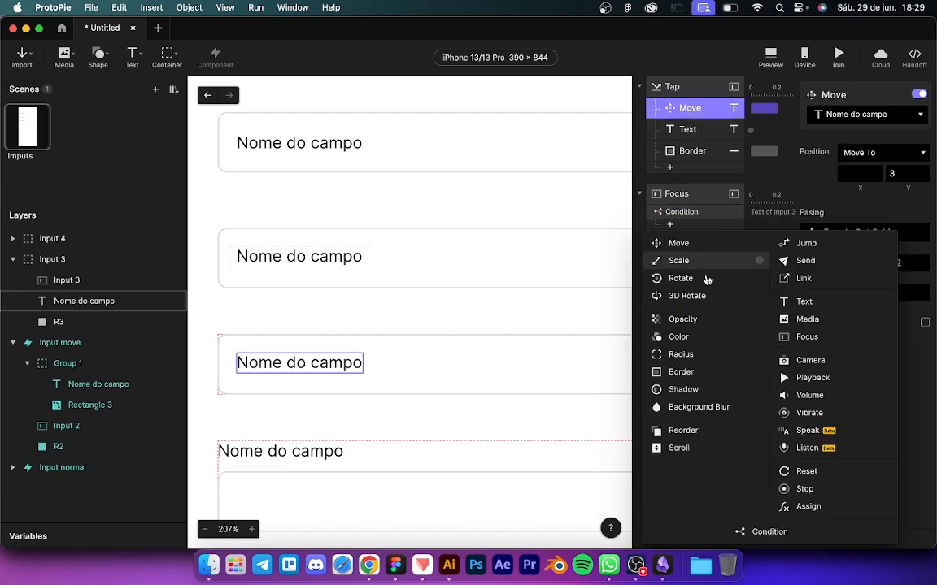
# Step: Add two Reset responses under the condition, restoring the Nome do campo label and the R3 box
pyautogui.click(783, 471)
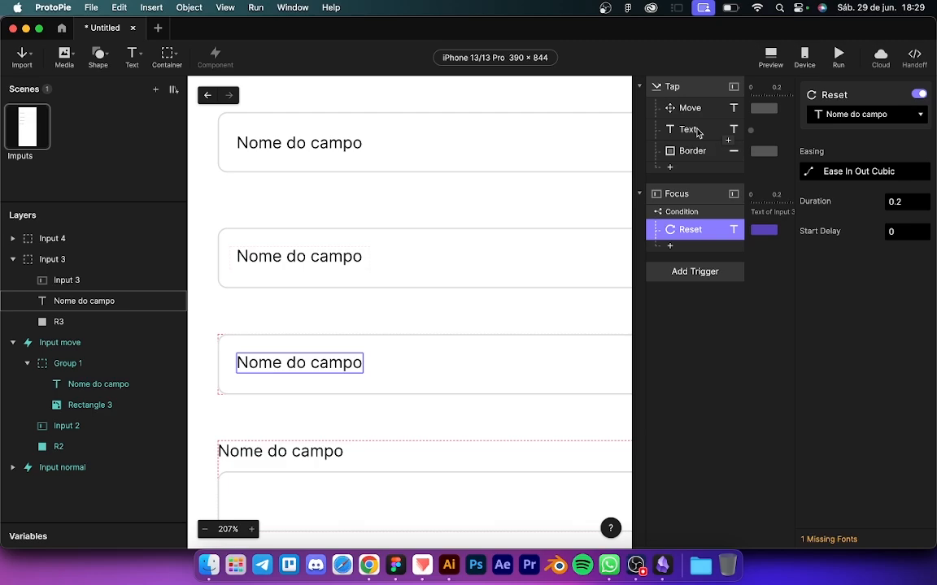
pyautogui.click(697, 133)
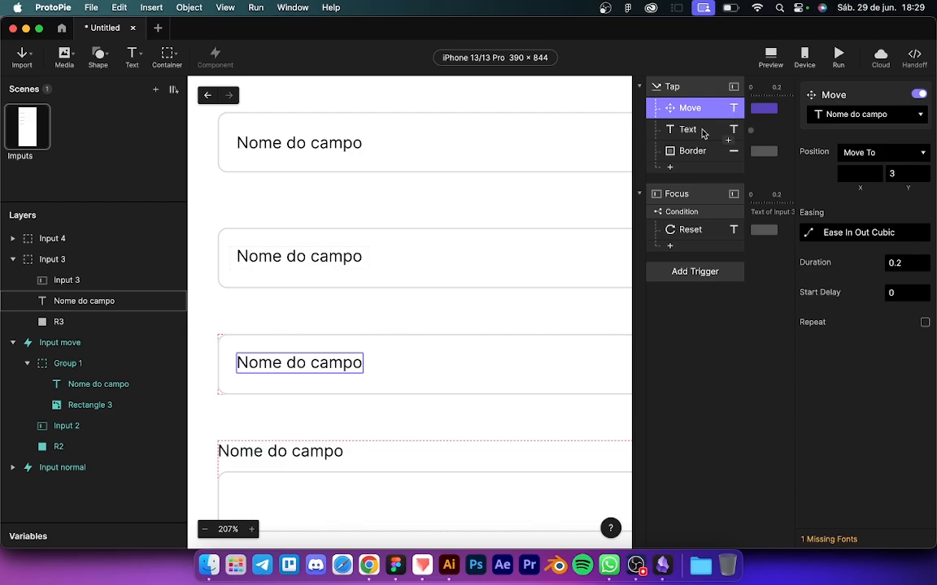
pyautogui.click(703, 130)
pyautogui.click(703, 109)
pyautogui.click(702, 122)
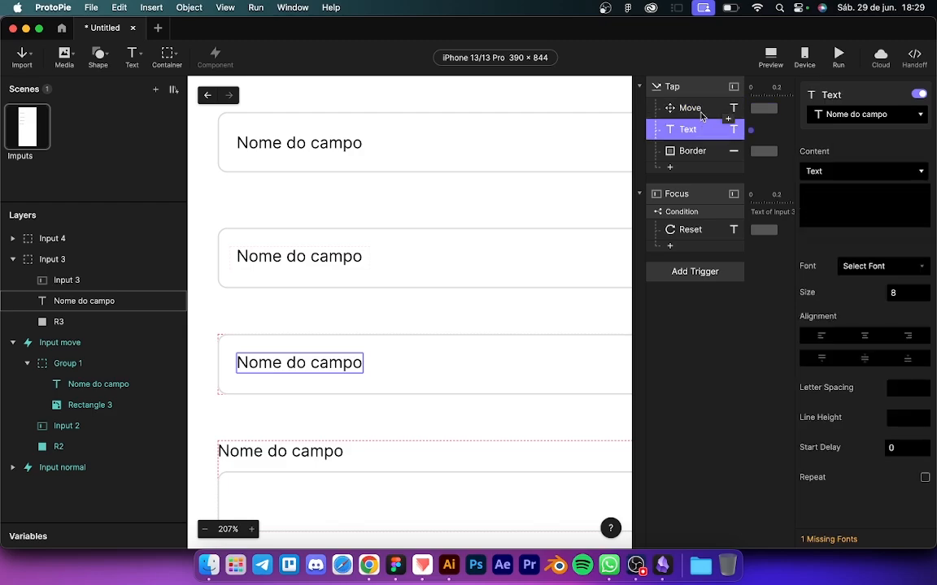
pyautogui.click(702, 113)
pyautogui.click(703, 129)
pyautogui.click(680, 153)
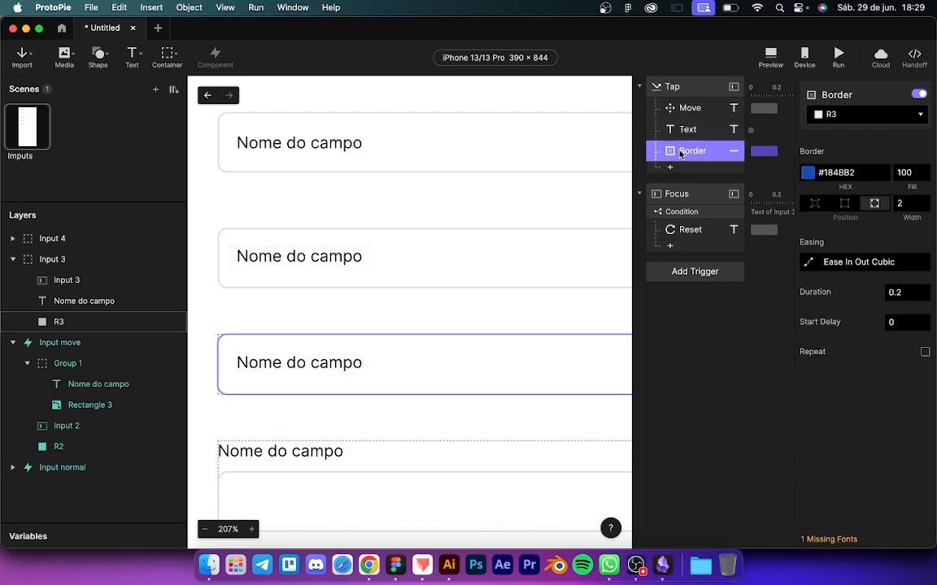
pyautogui.click(688, 247)
pyautogui.click(805, 492)
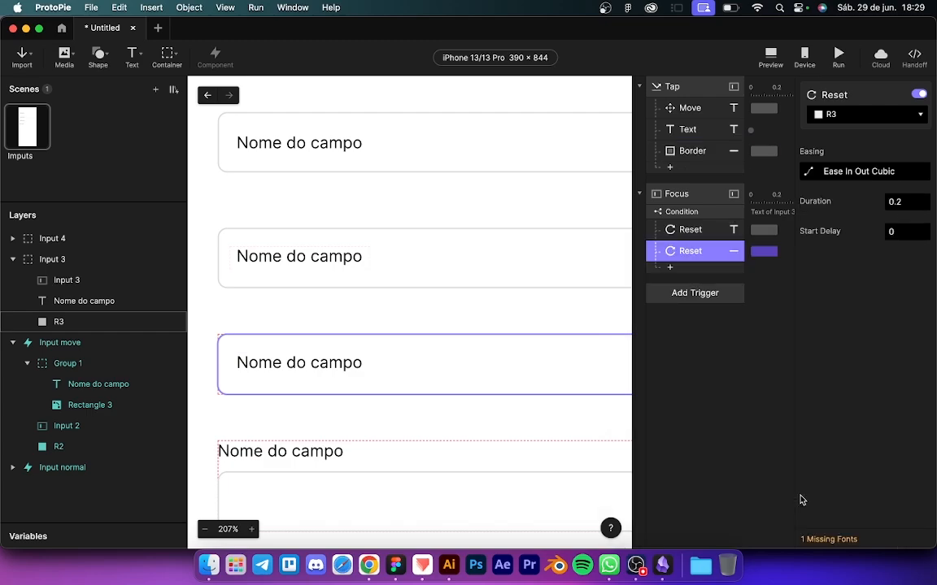
# Step: Preview and repeatedly focus then leave the empty third field, checking its label and border reset
pyautogui.click(772, 57)
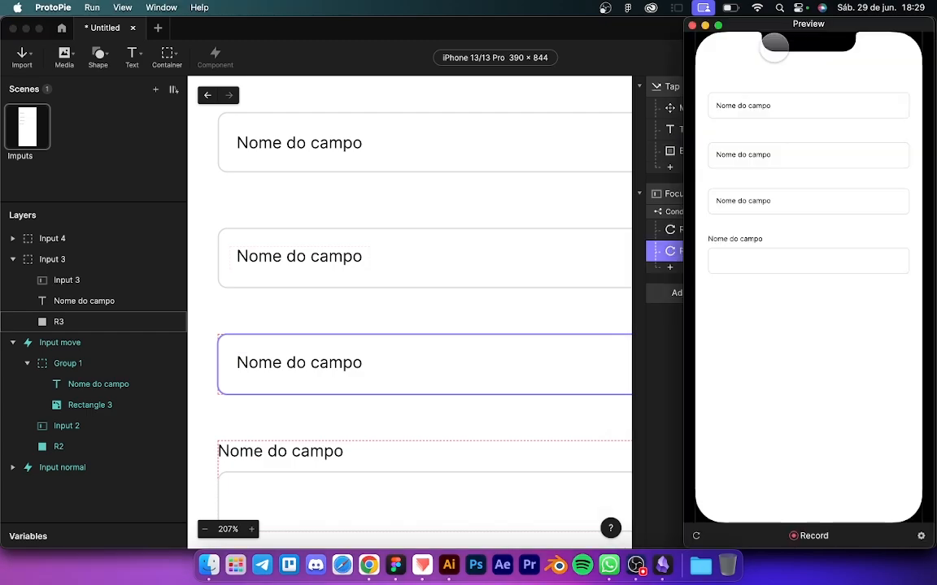
pyautogui.click(757, 200)
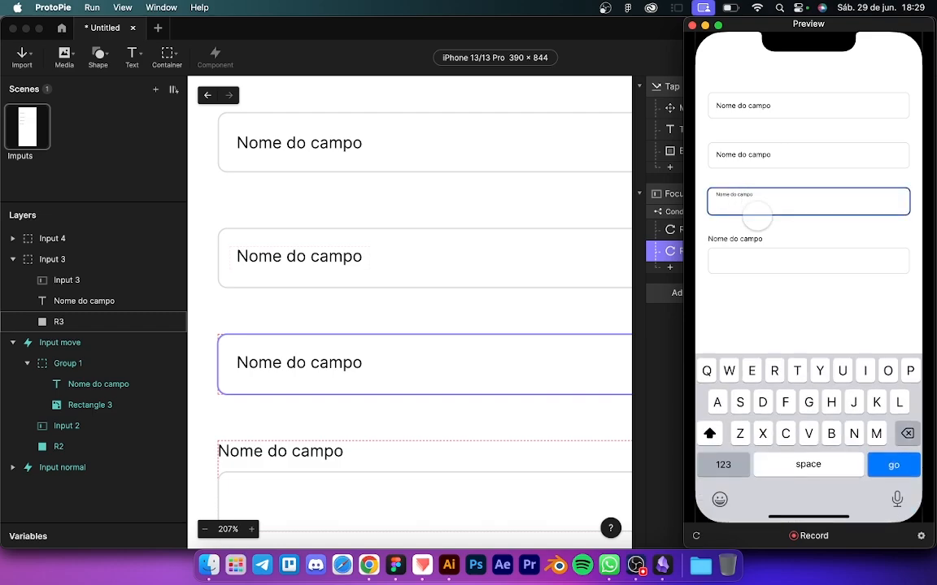
pyautogui.click(753, 228)
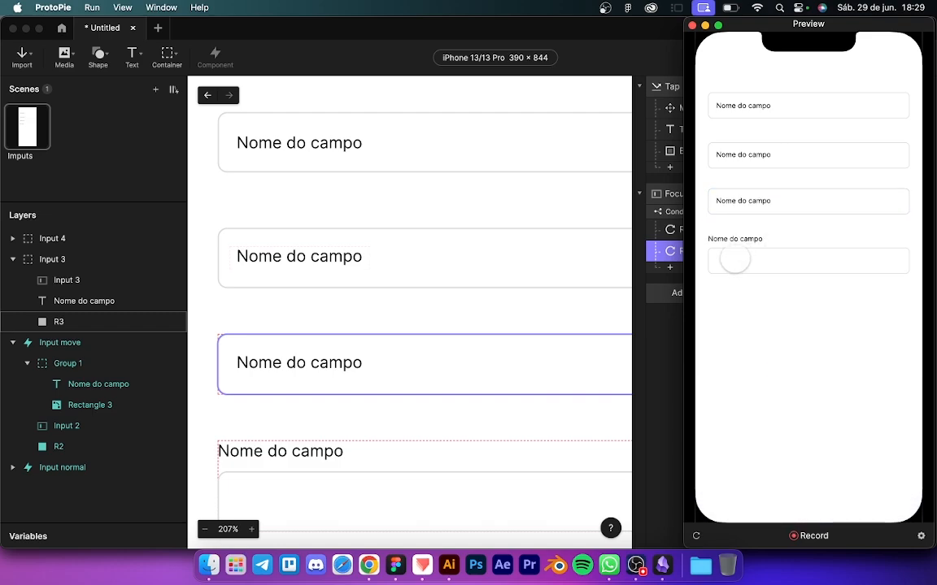
pyautogui.click(742, 200)
pyautogui.click(748, 230)
pyautogui.click(743, 203)
pyautogui.click(744, 230)
pyautogui.click(596, 317)
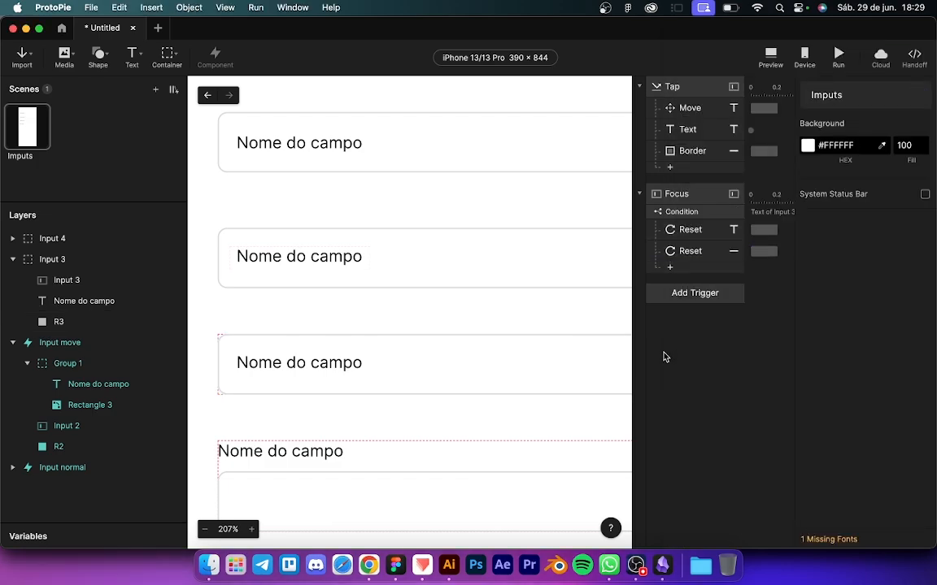
# Step: Duplicate the condition, switch the copy to Text not equal blank, and delete its label Reset
pyautogui.click(678, 268)
pyautogui.click(684, 214)
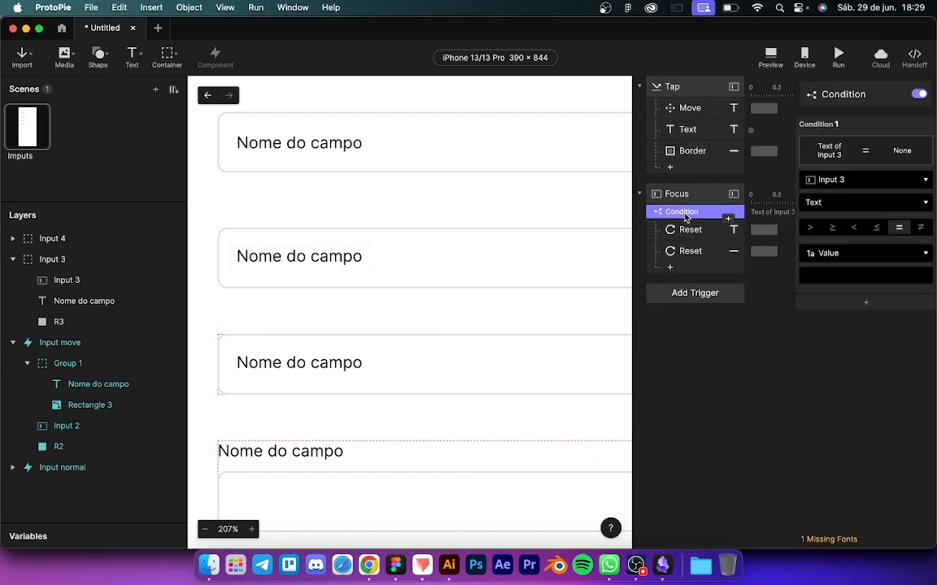
pyautogui.press('super+d')
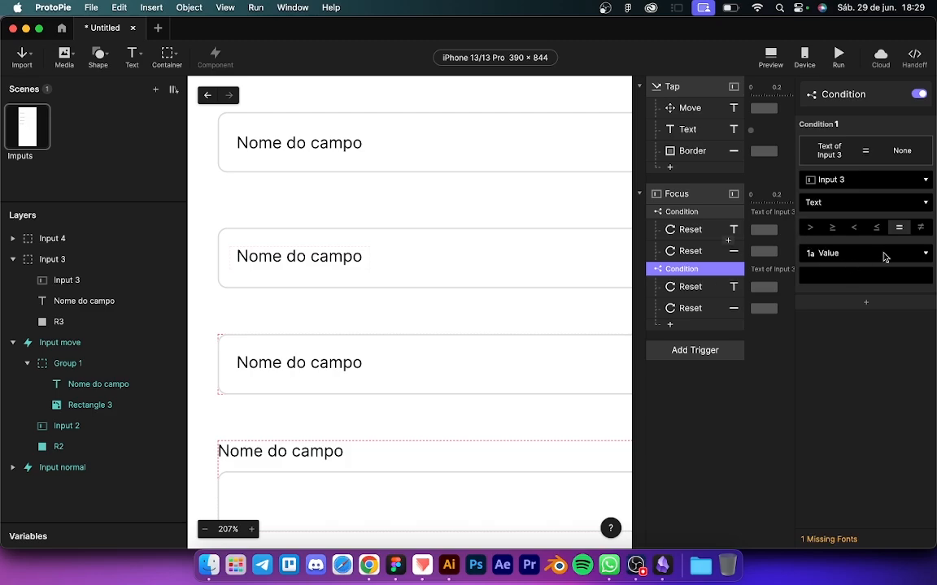
pyautogui.click(922, 228)
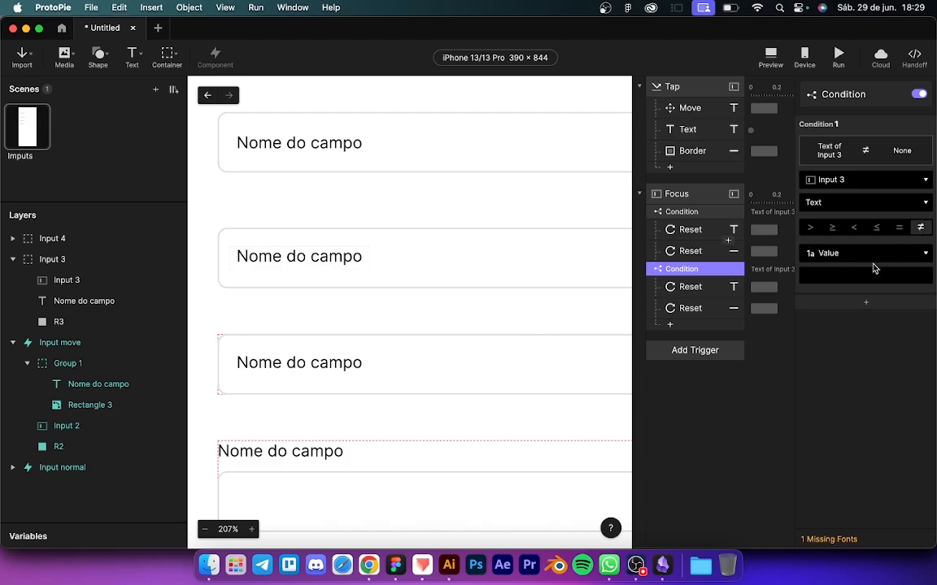
pyautogui.click(691, 289)
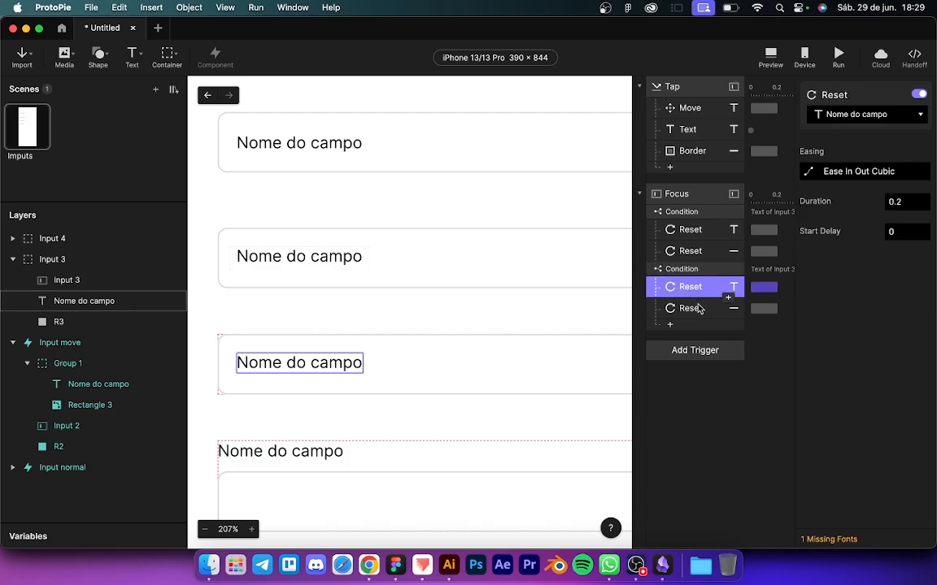
pyautogui.click(699, 309)
pyautogui.click(695, 288)
pyautogui.press('Delete')
# Step: In preview, fill the third field with a name, tap away, then clear it and tap away
pyautogui.click(770, 55)
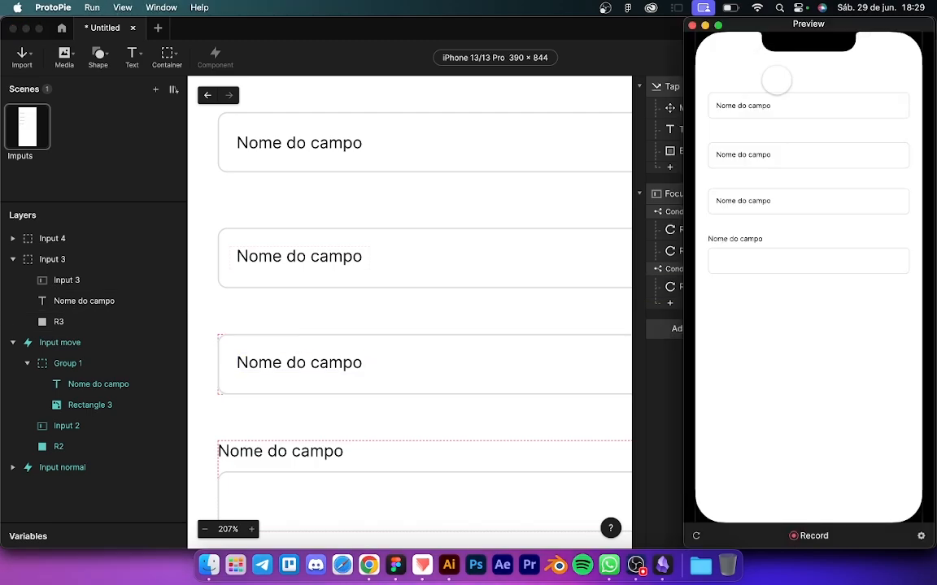
pyautogui.click(744, 206)
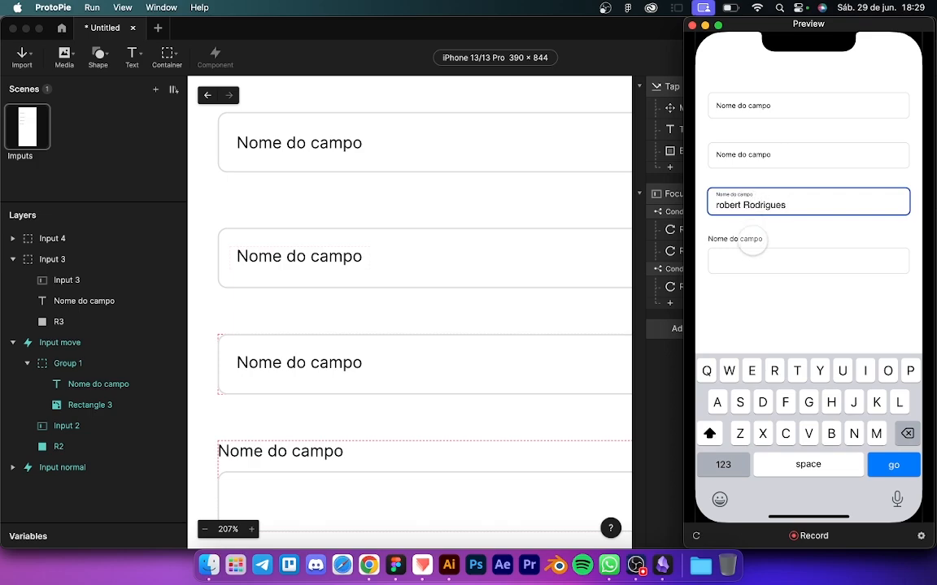
pyautogui.click(756, 243)
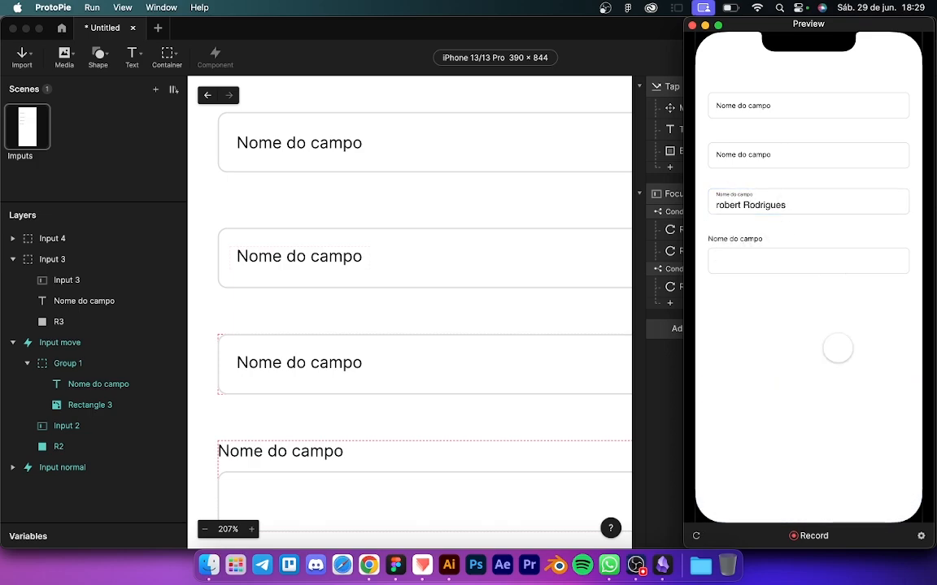
pyautogui.click(792, 205)
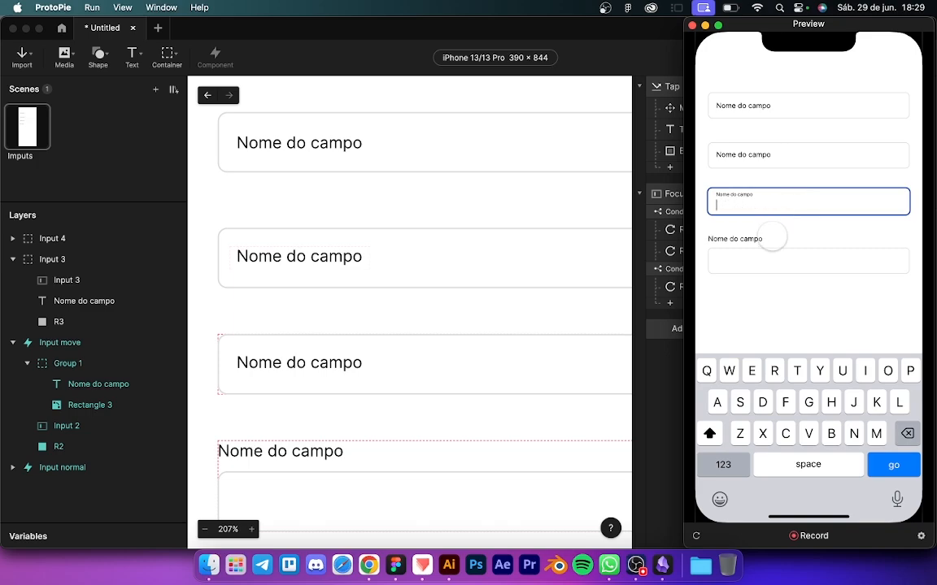
pyautogui.click(771, 238)
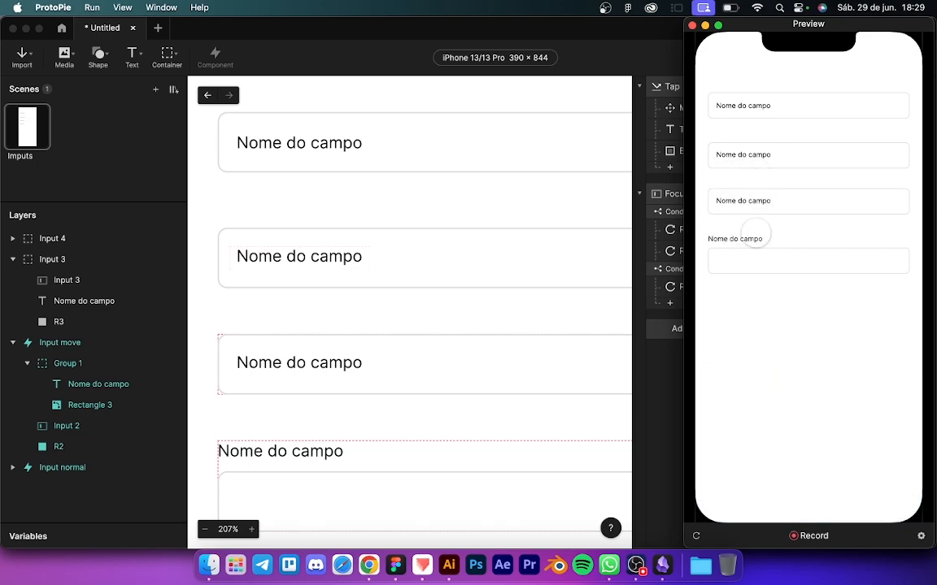
# Step: Switch focus back and forth between the first, second and third fields to check floating labels and outlines
pyautogui.click(747, 104)
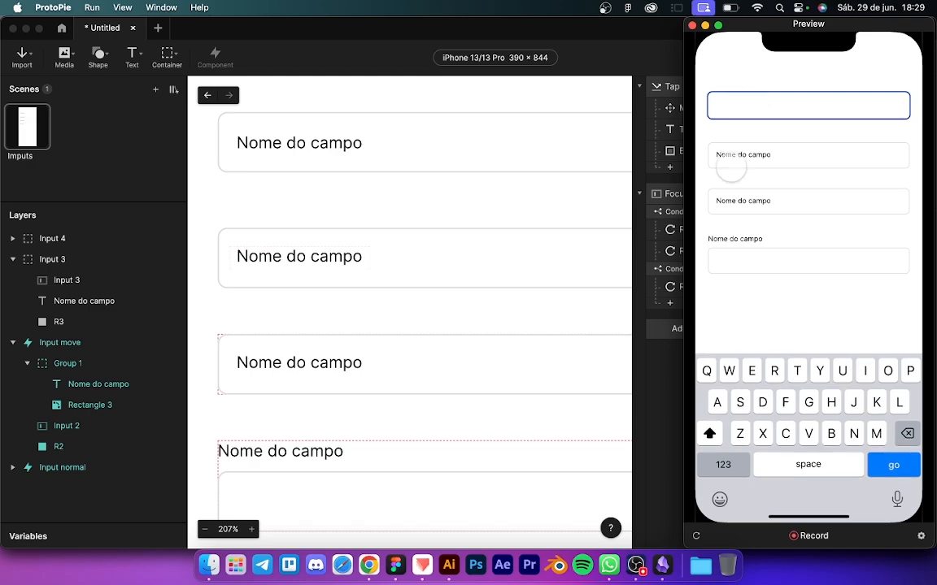
pyautogui.click(738, 153)
pyautogui.click(743, 204)
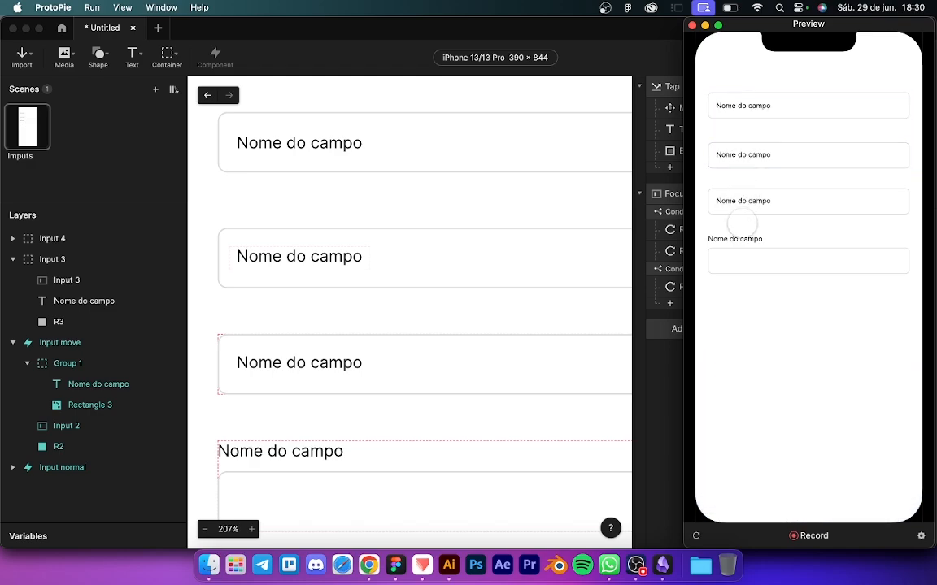
pyautogui.click(743, 205)
pyautogui.click(746, 154)
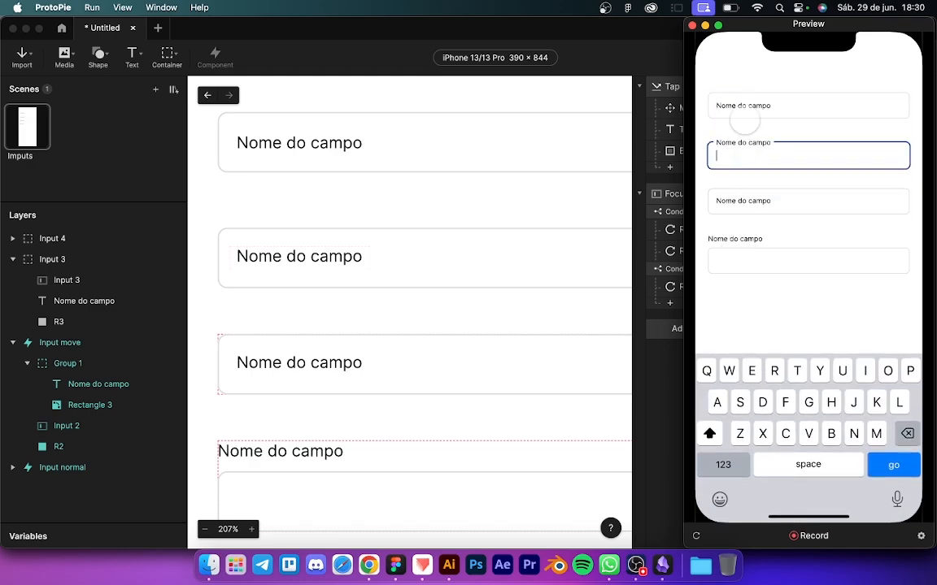
pyautogui.click(746, 103)
pyautogui.click(749, 152)
pyautogui.click(749, 202)
pyautogui.click(738, 152)
pyautogui.click(741, 104)
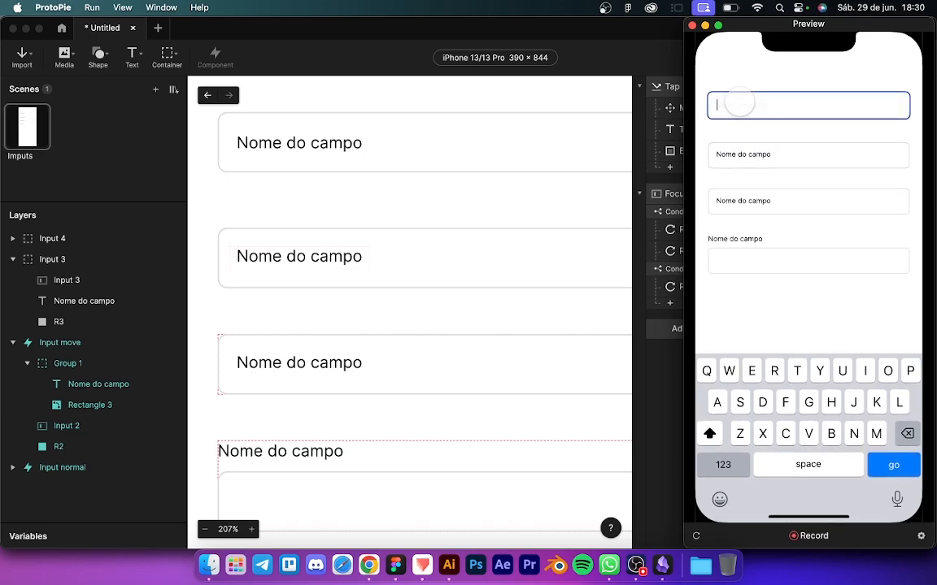
pyautogui.click(741, 158)
pyautogui.click(736, 200)
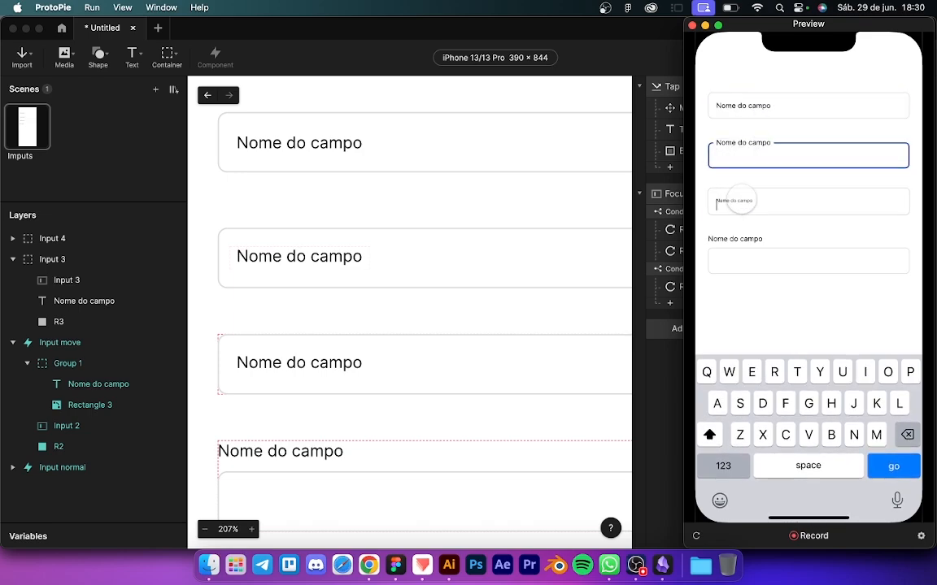
pyautogui.click(737, 156)
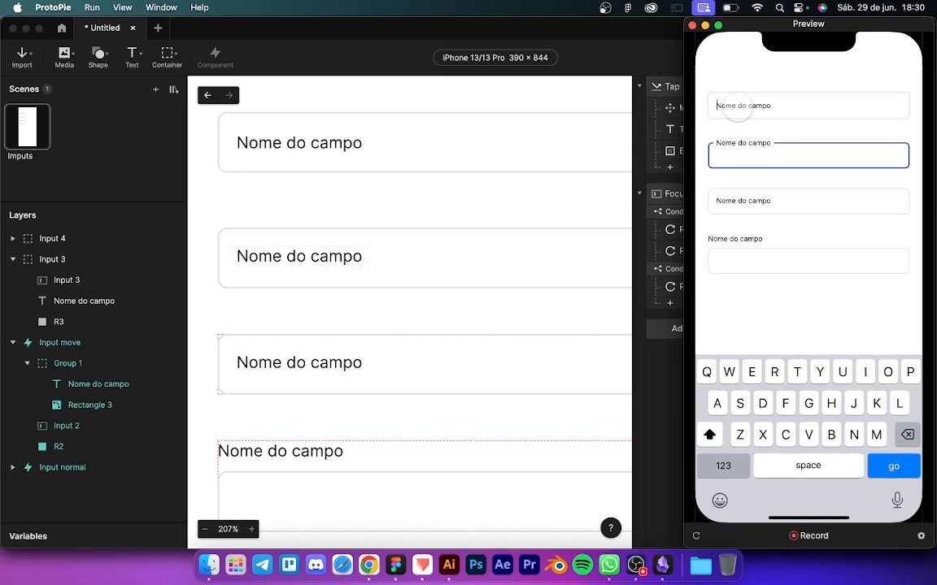
pyautogui.click(742, 102)
pyautogui.click(738, 156)
pyautogui.click(737, 203)
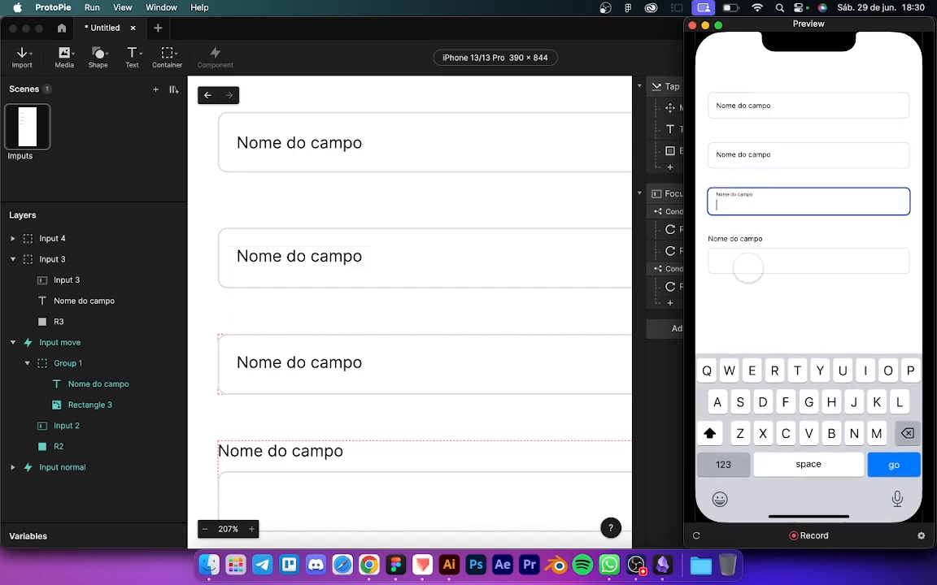
pyautogui.click(662, 382)
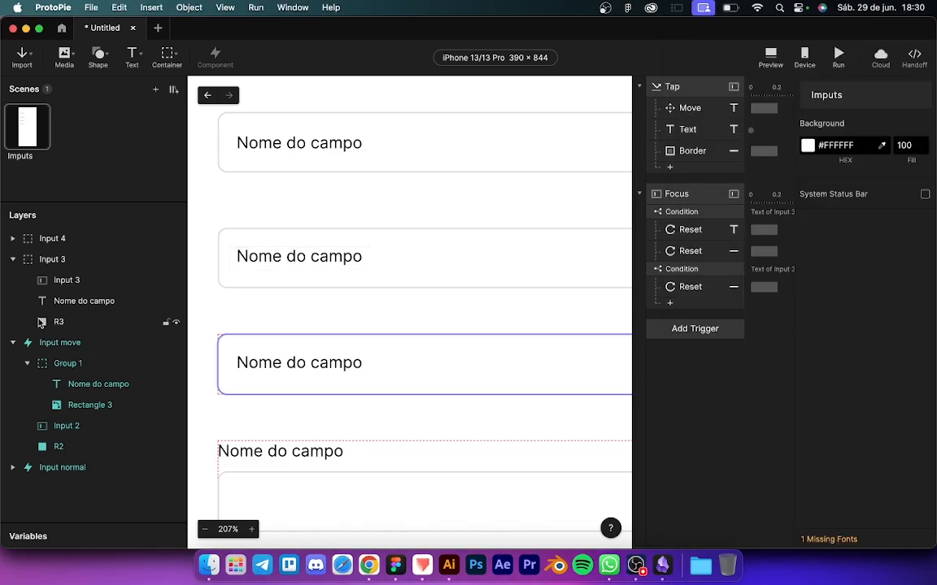
# Step: Collapse the Input 3 group and convert it into the component Input 3 1
pyautogui.click(42, 261)
pyautogui.click(13, 260)
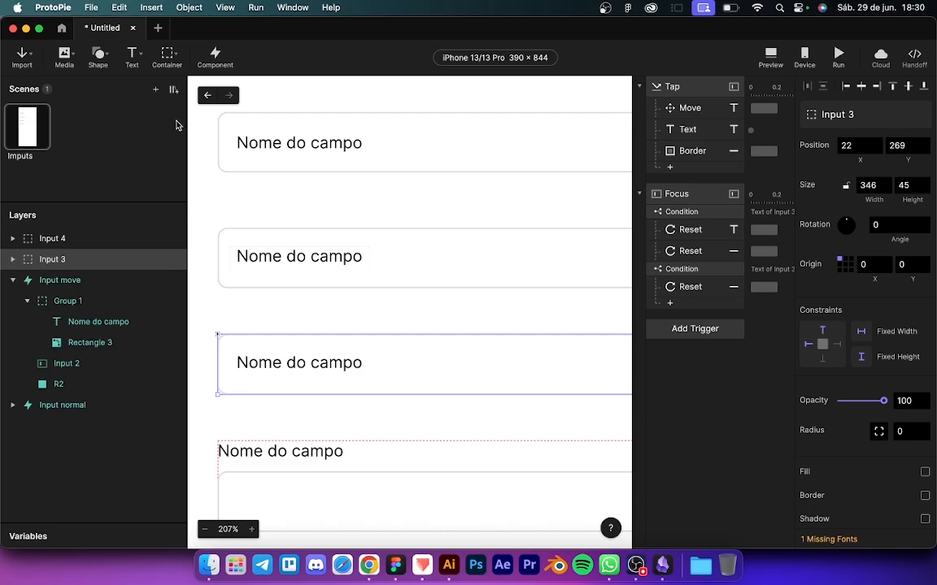
pyautogui.click(217, 54)
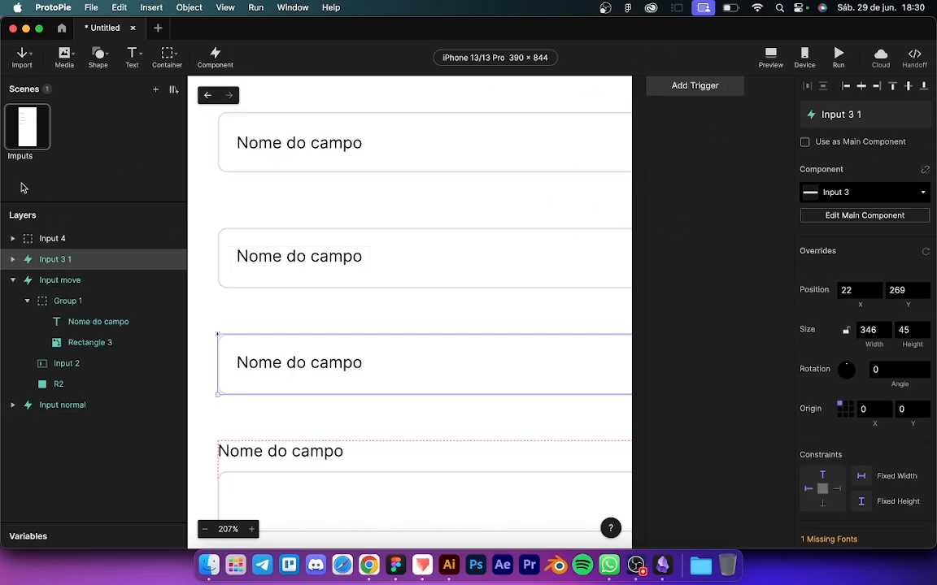
pyautogui.click(13, 279)
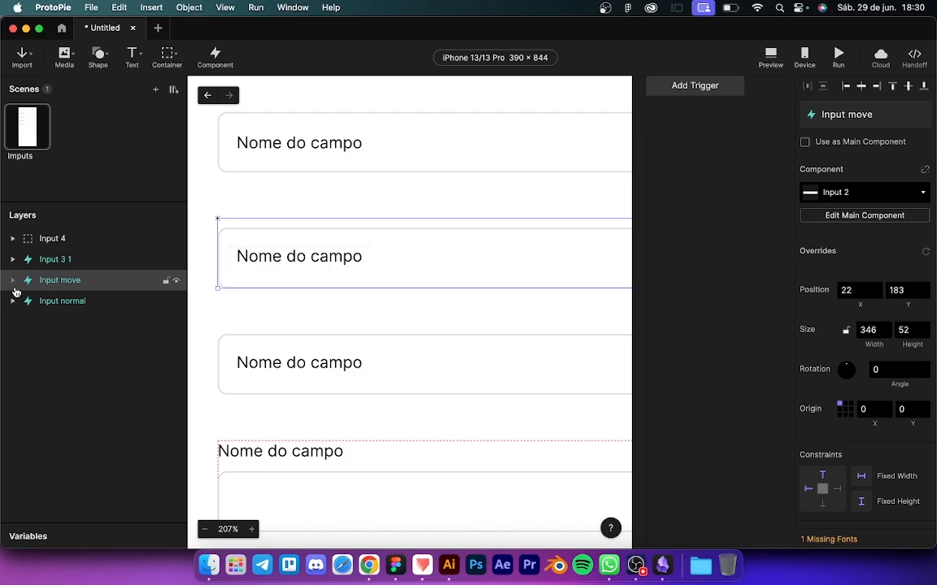
pyautogui.click(57, 260)
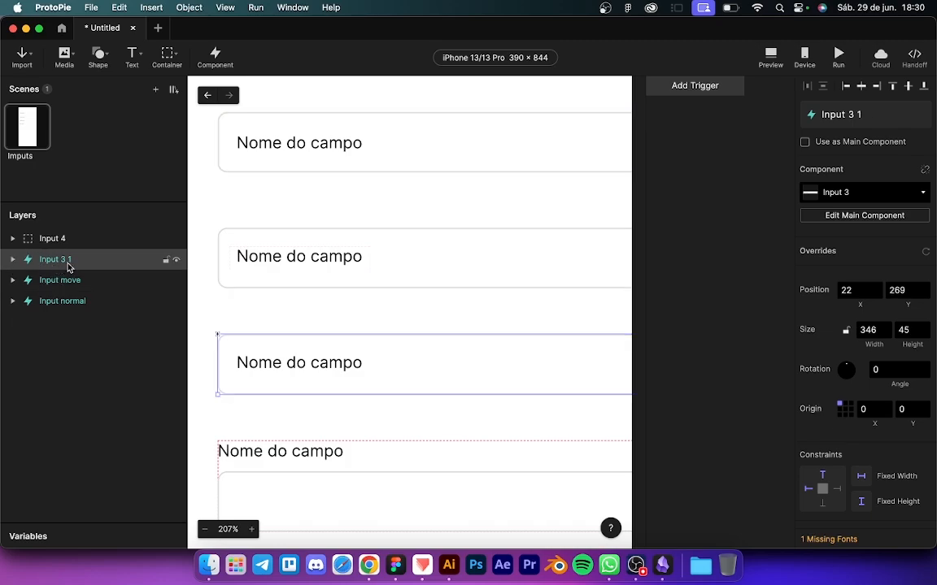
pyautogui.click(842, 217)
pyautogui.scroll(-10, 598, 306)
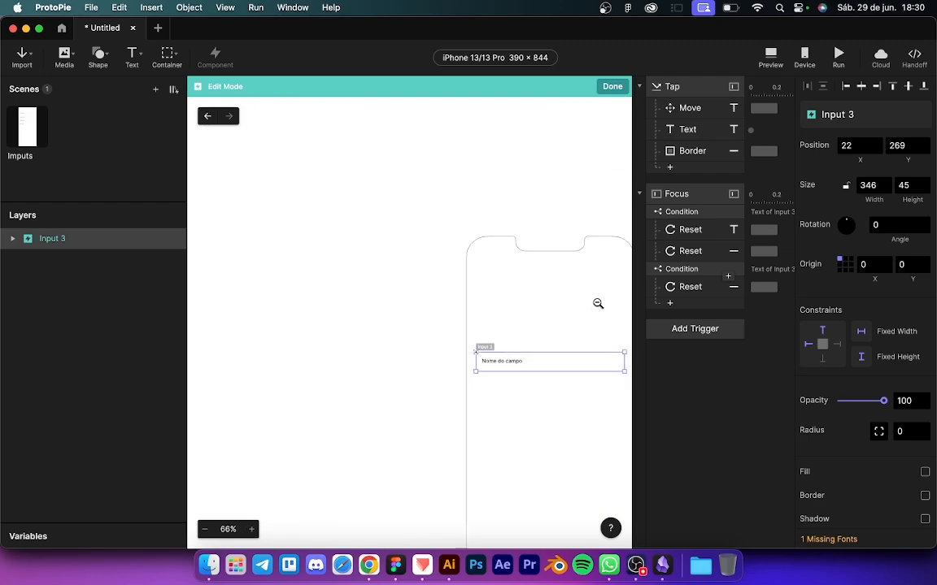
pyautogui.scroll(5, 597, 358)
pyautogui.hscroll(2, 596, 360)
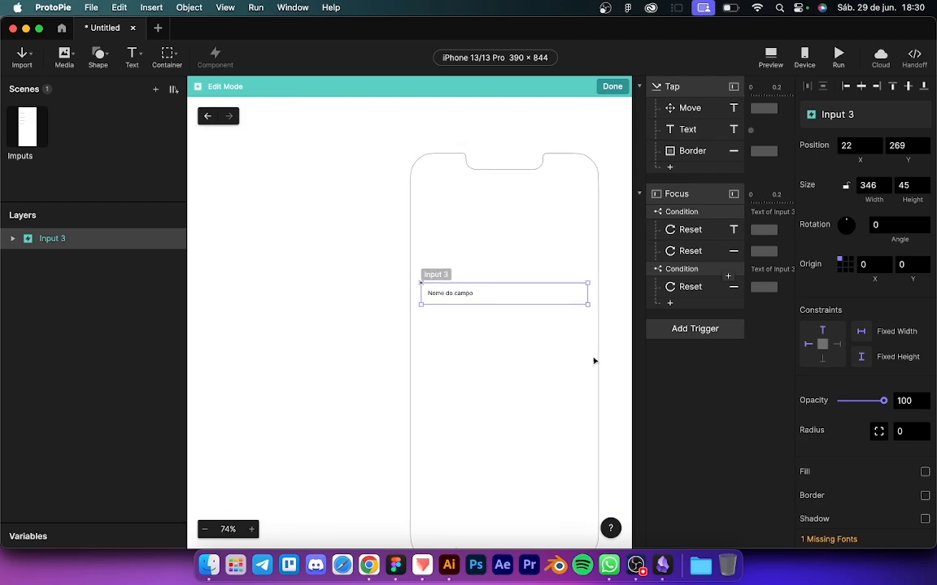
pyautogui.click(608, 87)
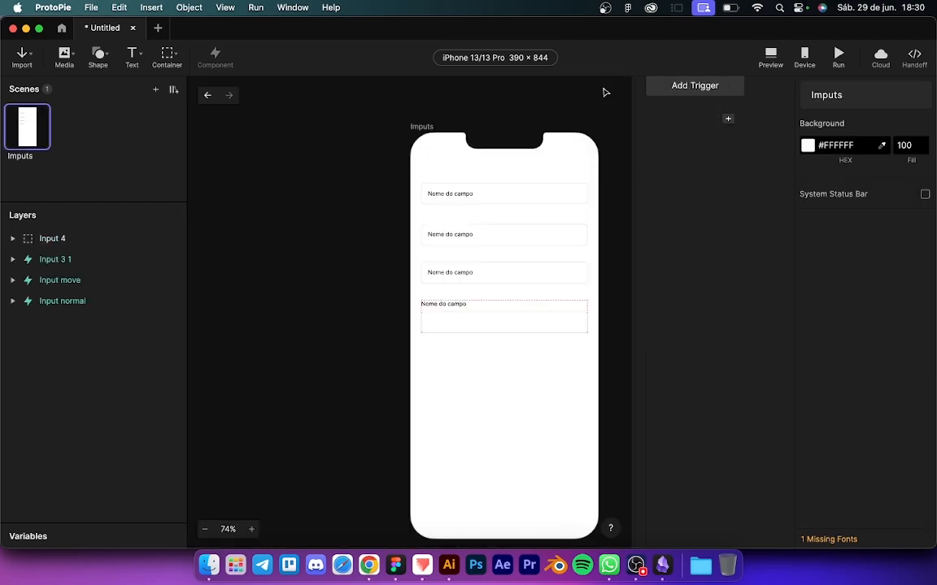
pyautogui.scroll(4, 537, 211)
pyautogui.scroll(-2, 537, 211)
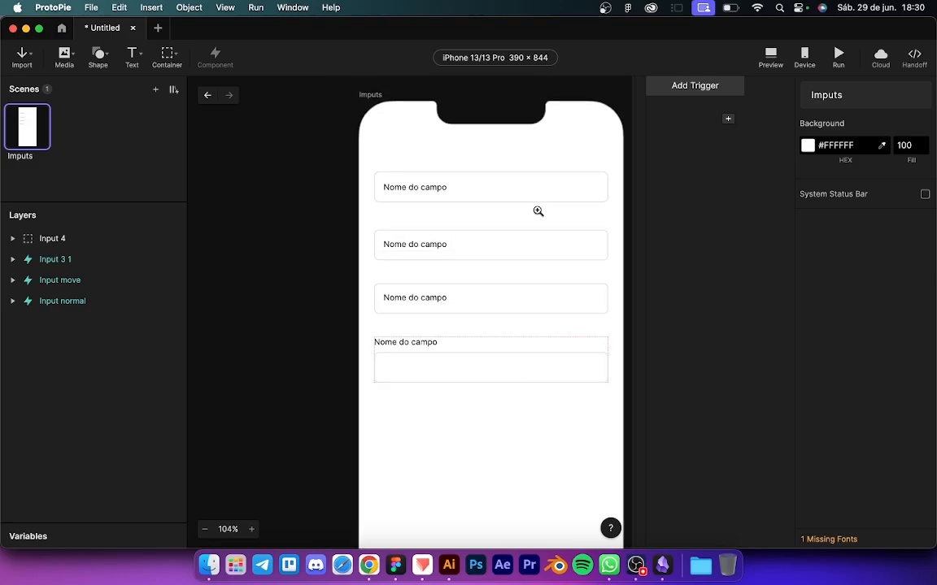
pyautogui.hscroll(2, 537, 211)
pyautogui.click(45, 260)
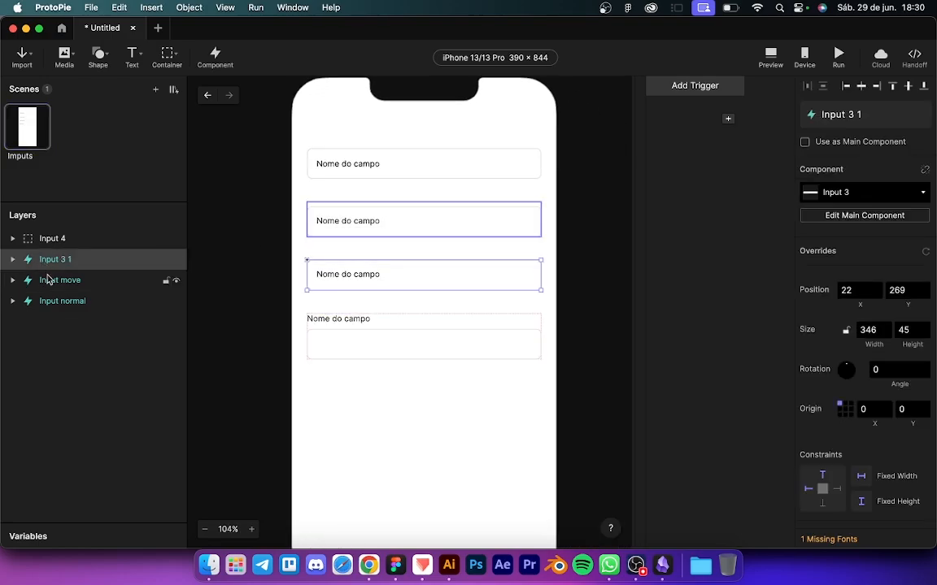
pyautogui.click(51, 282)
pyautogui.click(51, 302)
pyautogui.click(57, 281)
pyautogui.click(57, 261)
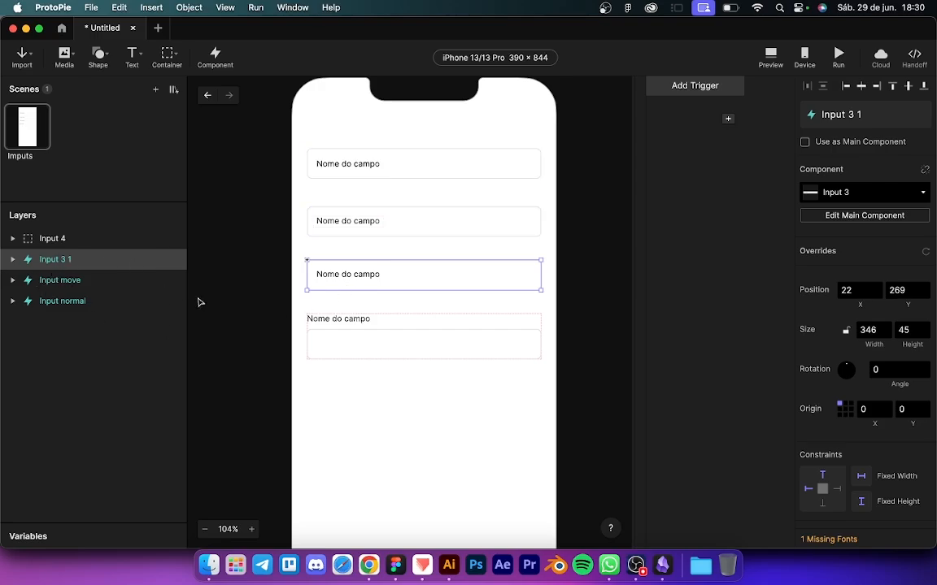
pyautogui.hotkey('ctrl', 'Up')
pyautogui.click(179, 390)
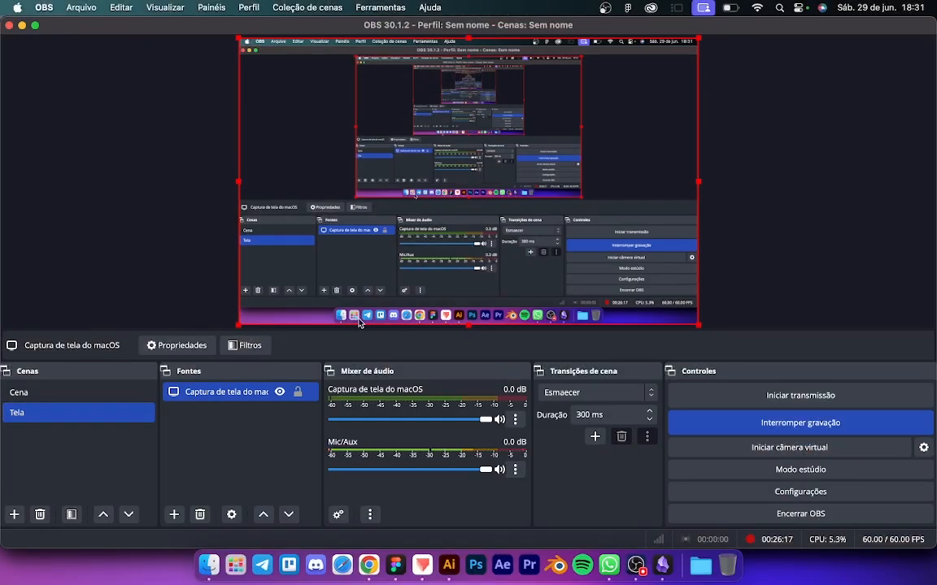
pyautogui.hotkey('ctrl', 'Up')
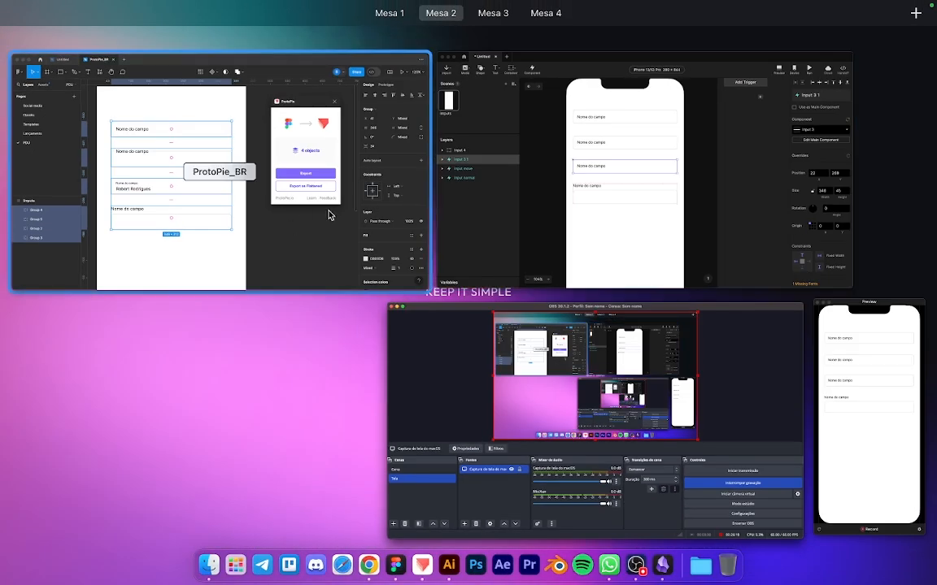
pyautogui.click(359, 215)
pyautogui.hotkey('ctrl', 'Up')
# Step: Select the rectangle inside the Input 4 group and make its shape properties editable
pyautogui.click(339, 216)
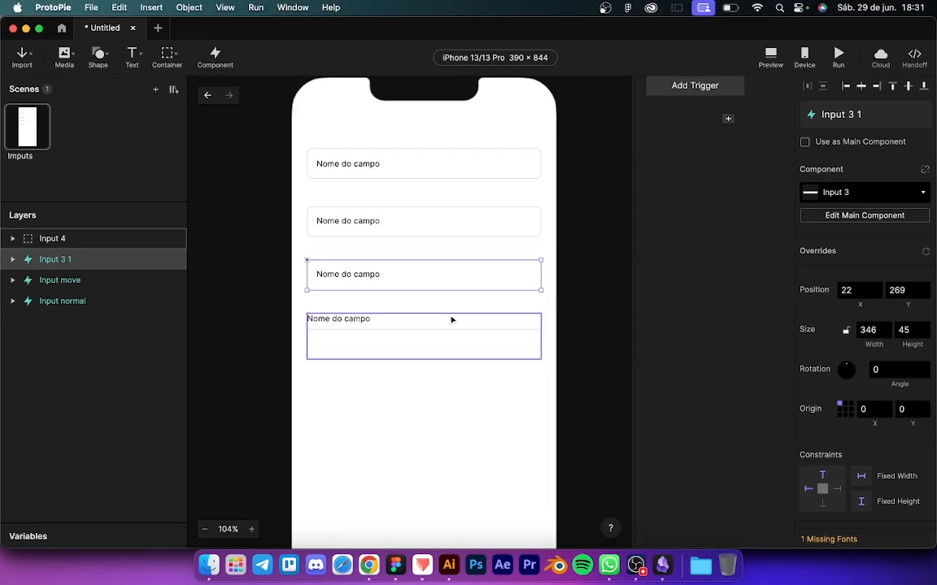
pyautogui.scroll(3, 402, 364)
pyautogui.scroll(-2, 401, 364)
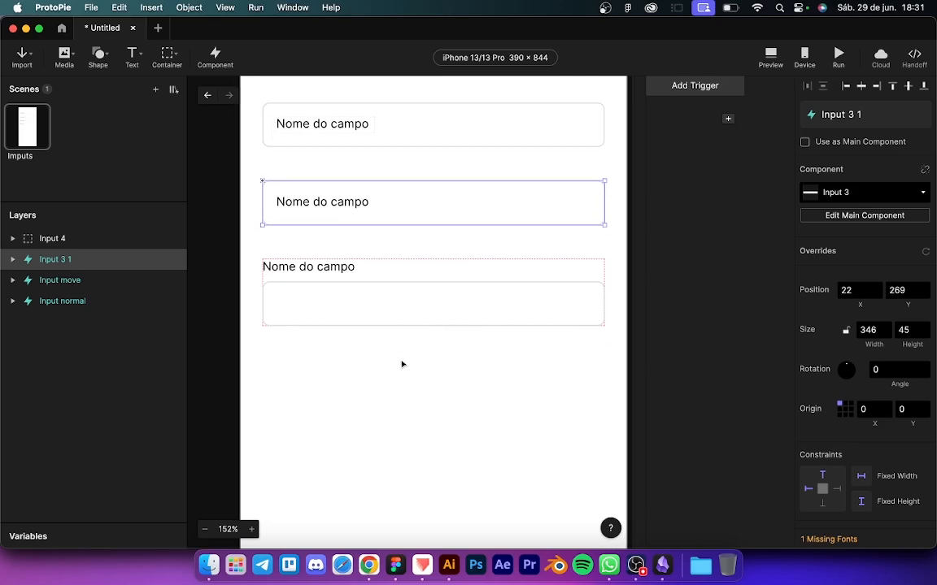
pyautogui.click(47, 241)
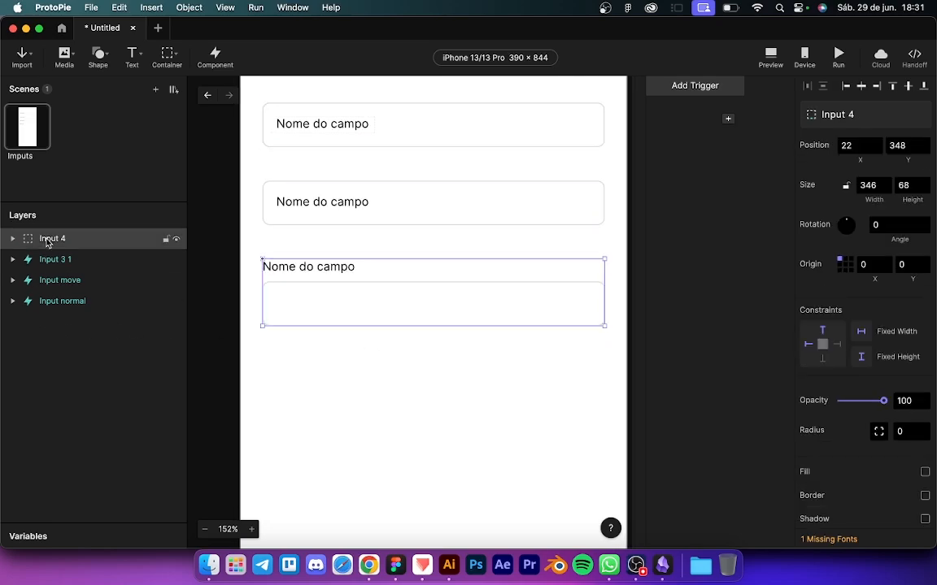
pyautogui.doubleClick(366, 298)
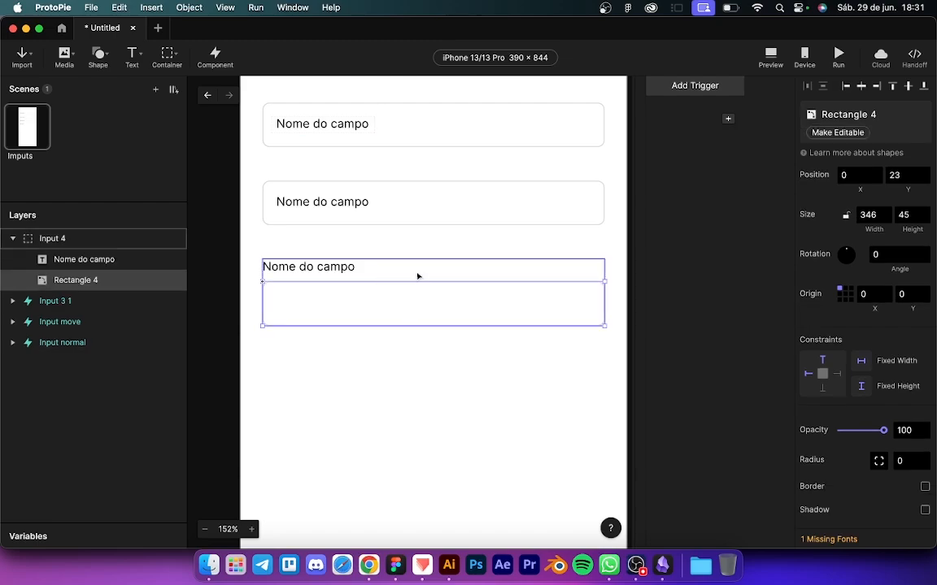
pyautogui.click(835, 132)
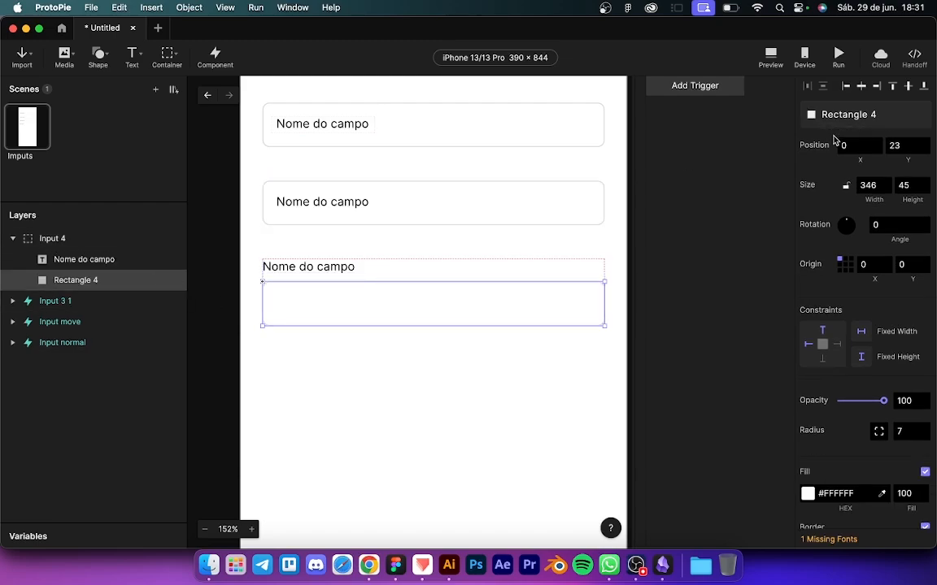
# Step: Copy the text-input layer from the Input 3 main component and paste it into Input 4 at X 14, Y 30
pyautogui.click(65, 300)
pyautogui.click(813, 217)
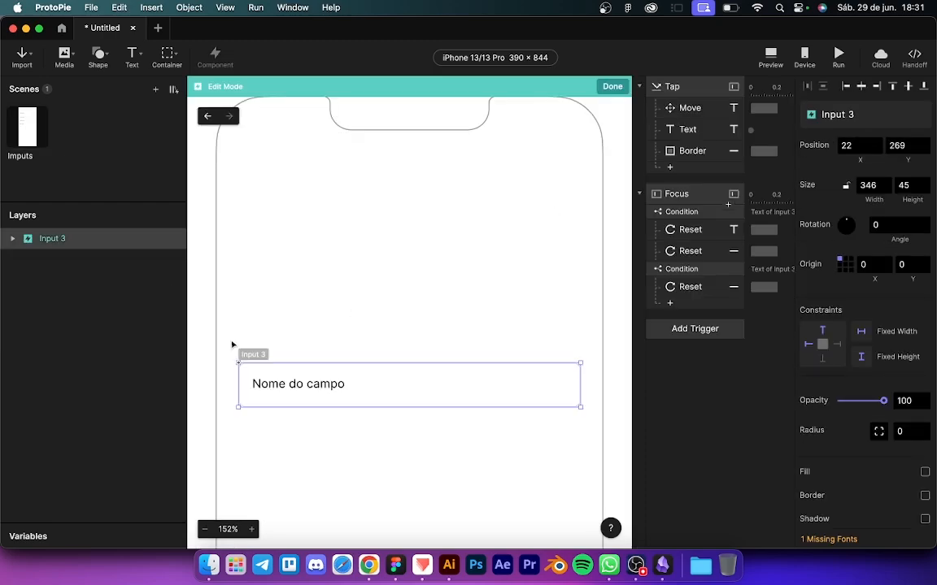
pyautogui.click(12, 239)
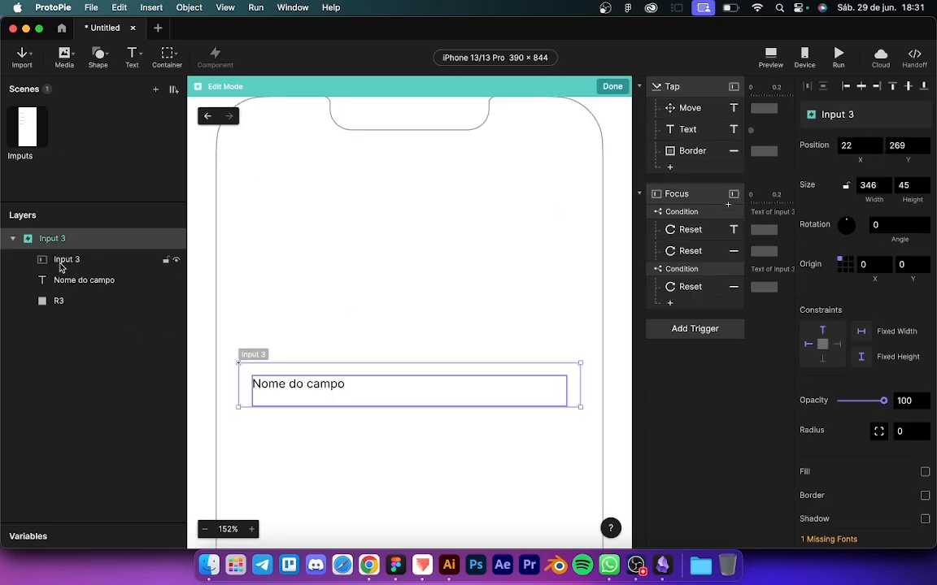
pyautogui.click(65, 262)
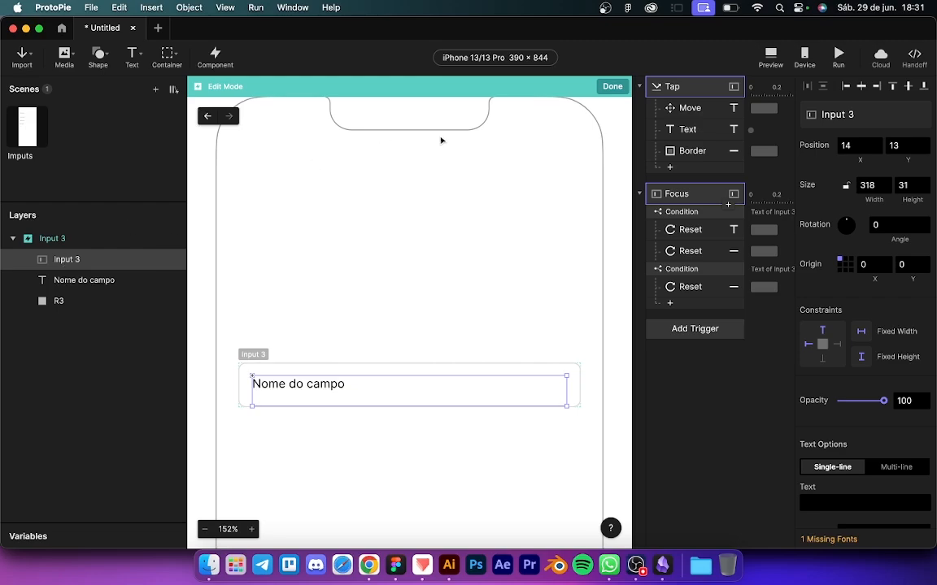
pyautogui.click(612, 86)
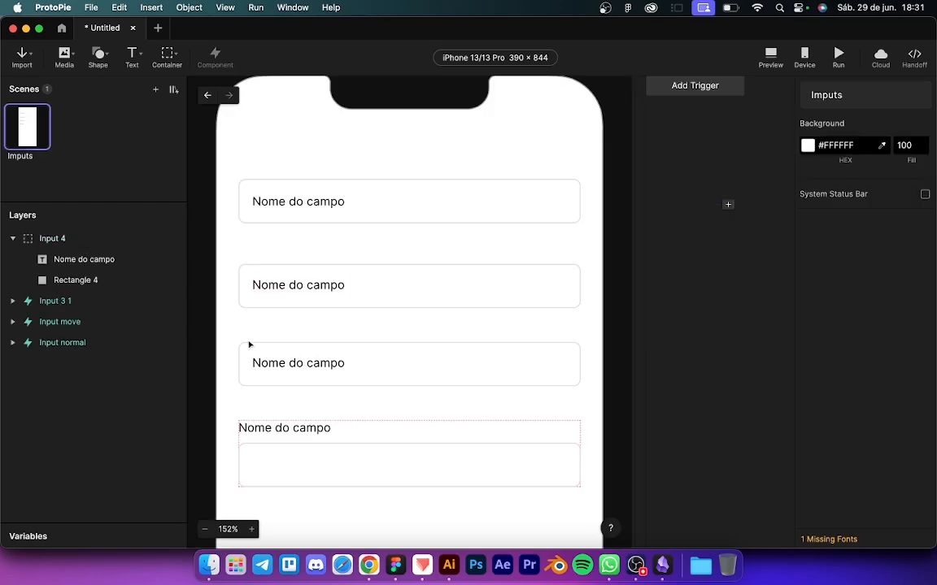
pyautogui.click(282, 454)
pyautogui.press('super+v')
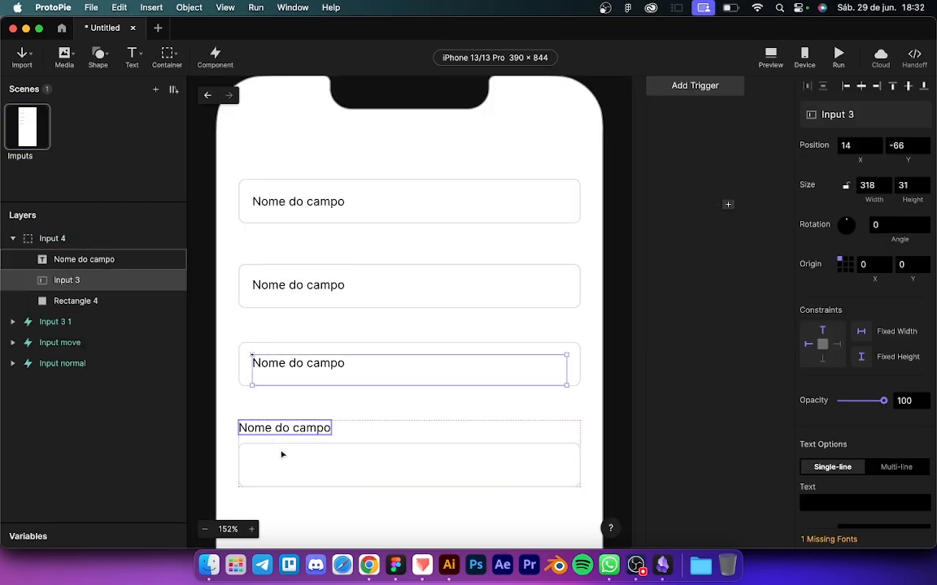
pyautogui.moveTo(275, 370); pyautogui.dragTo(269, 465)
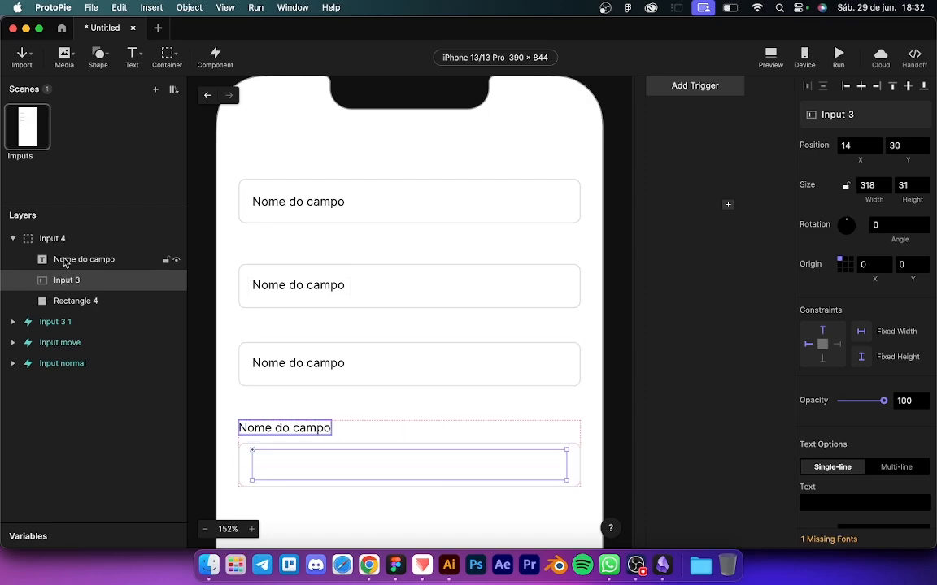
# Step: Add a Tap trigger with a Border response for the pasted fourth-field input
pyautogui.click(708, 88)
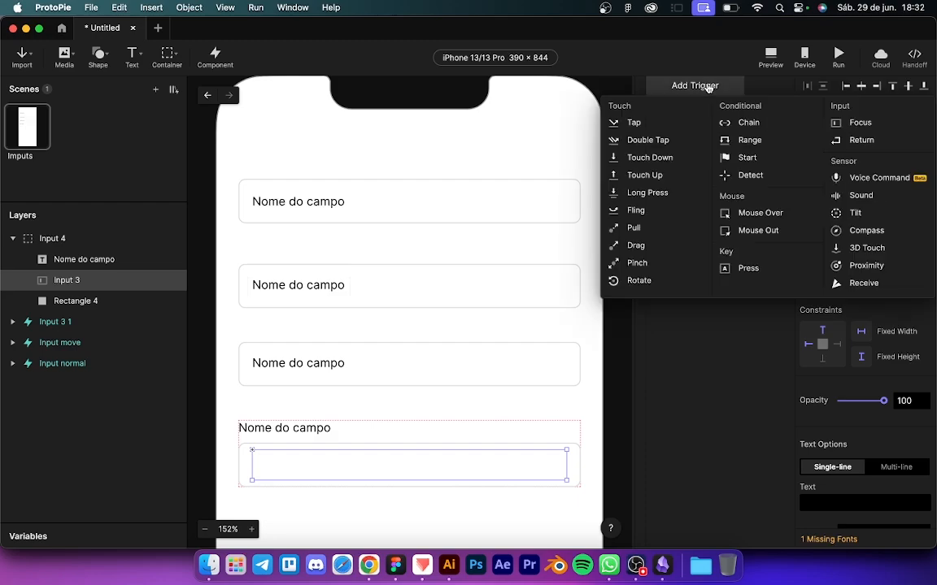
pyautogui.click(632, 124)
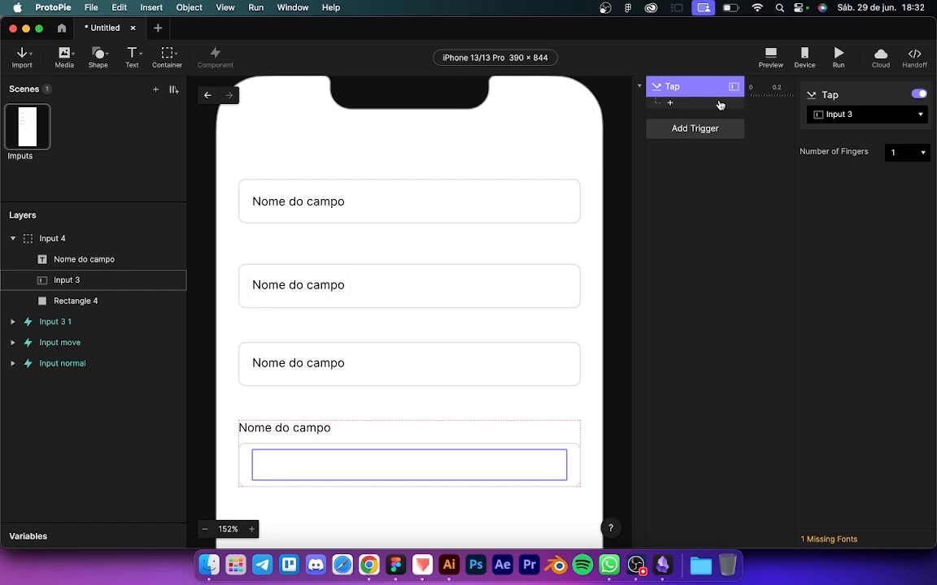
pyautogui.click(720, 104)
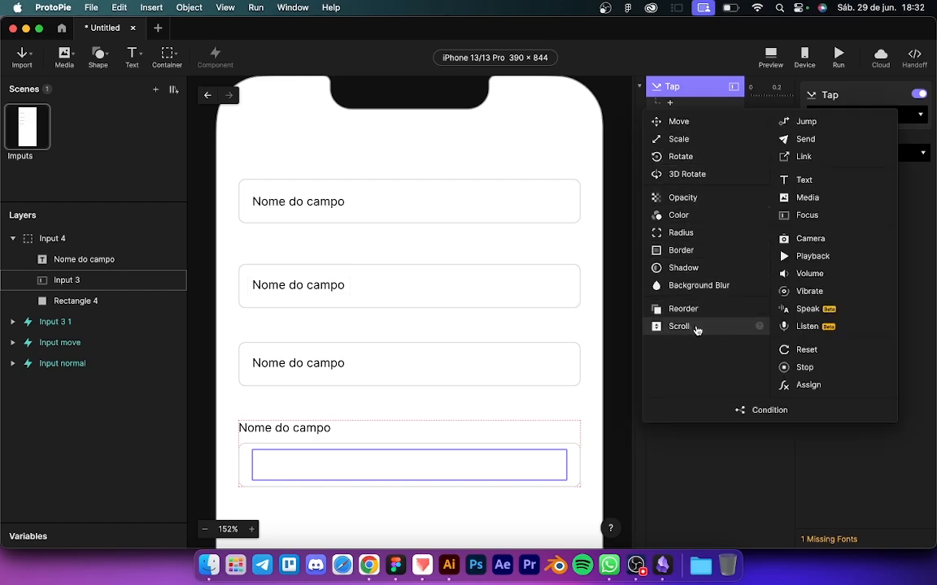
pyautogui.click(687, 258)
pyautogui.click(843, 174)
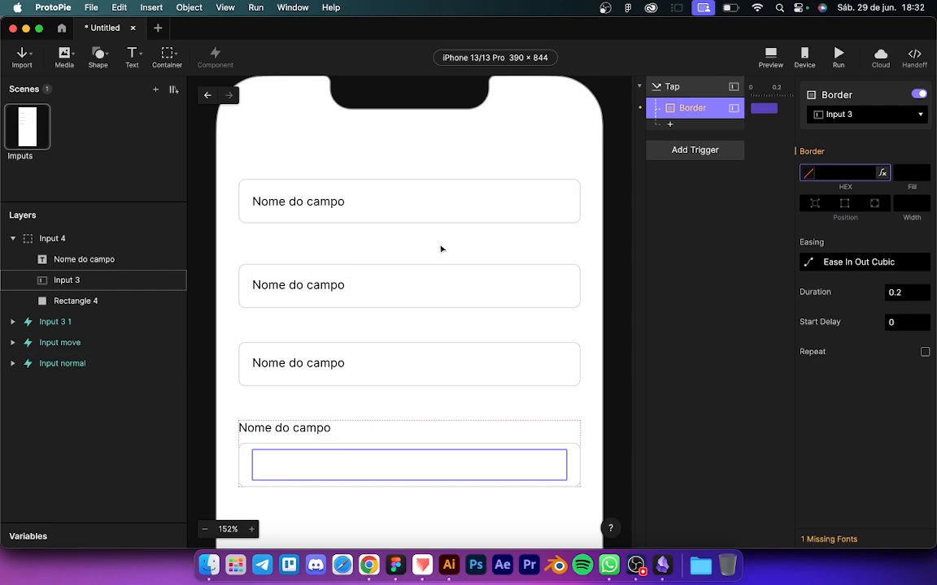
# Step: Paste the main component's 2-wide #184BB2 Border response under Tap, targeting Rectangle 4
pyautogui.click(50, 322)
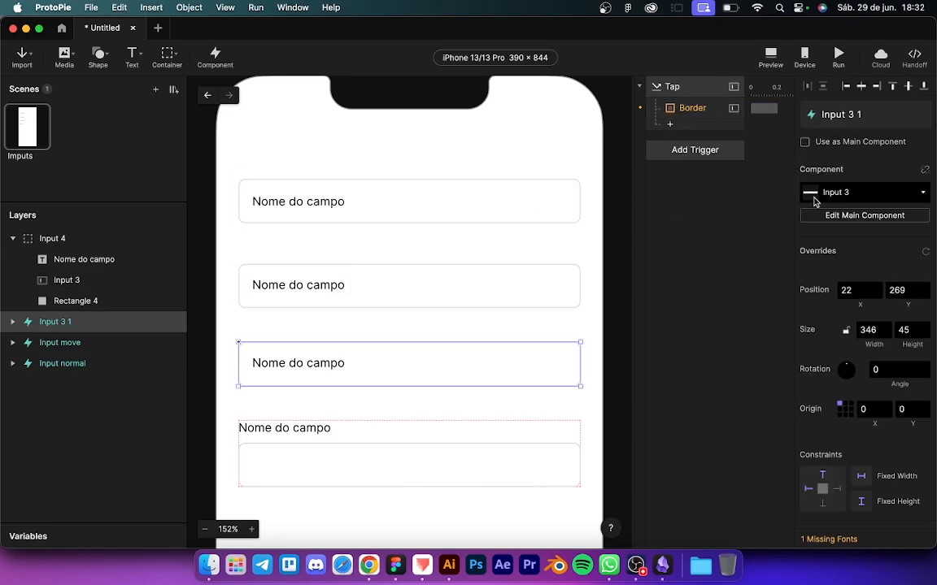
pyautogui.click(847, 218)
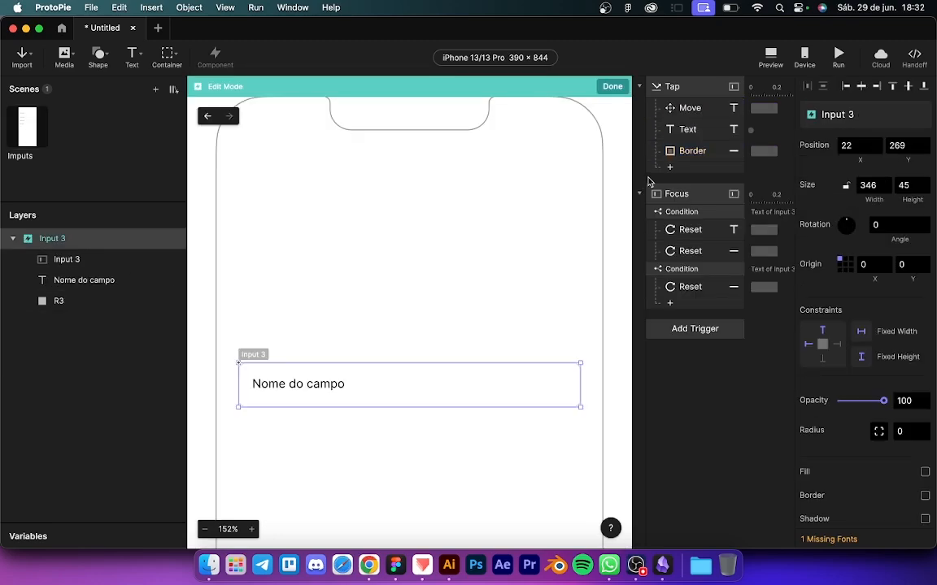
pyautogui.click(690, 152)
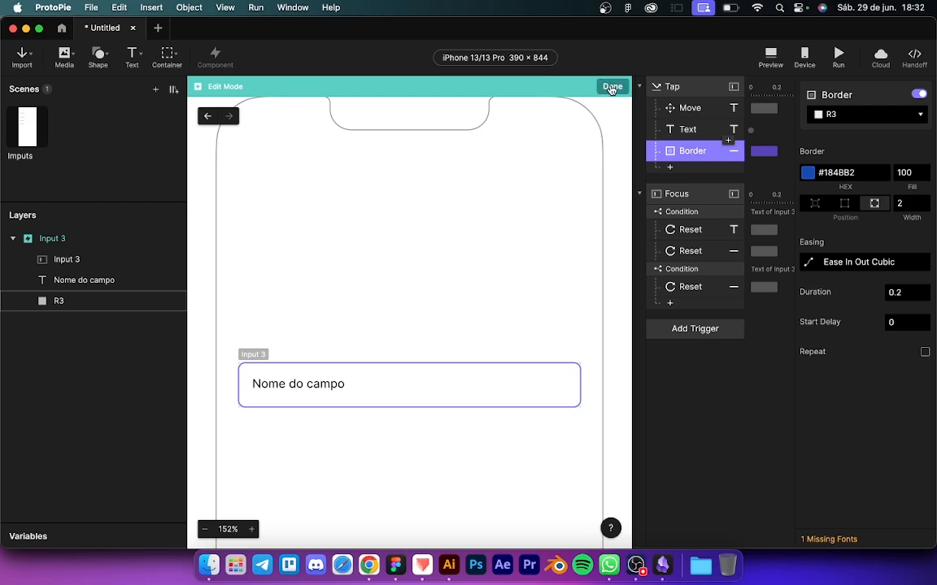
pyautogui.click(612, 87)
pyautogui.click(683, 87)
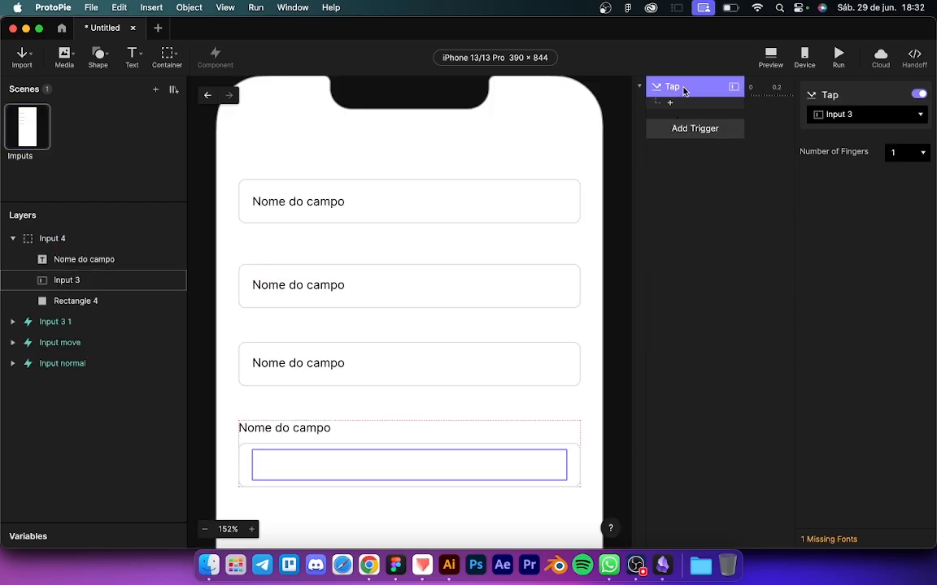
pyautogui.press('super+v')
pyautogui.click(844, 118)
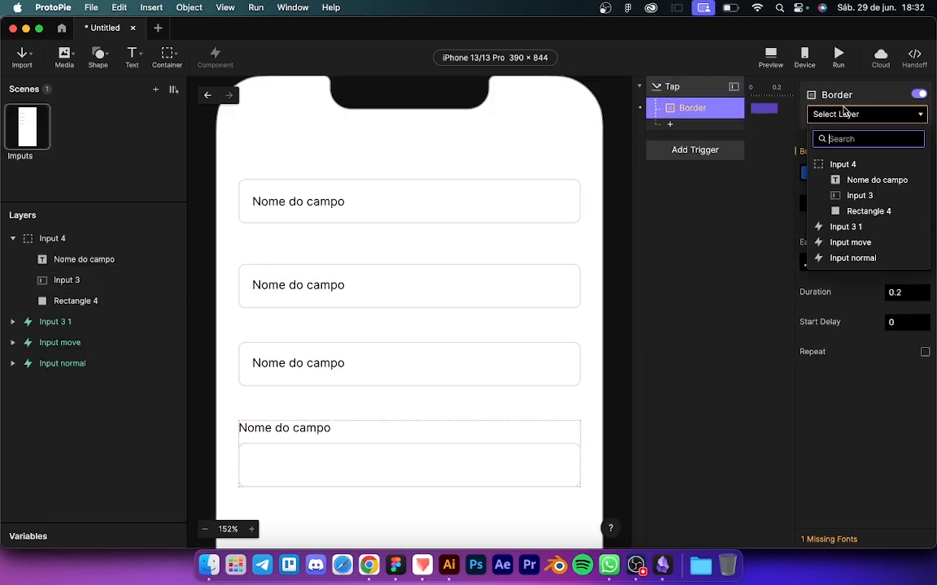
pyautogui.click(855, 211)
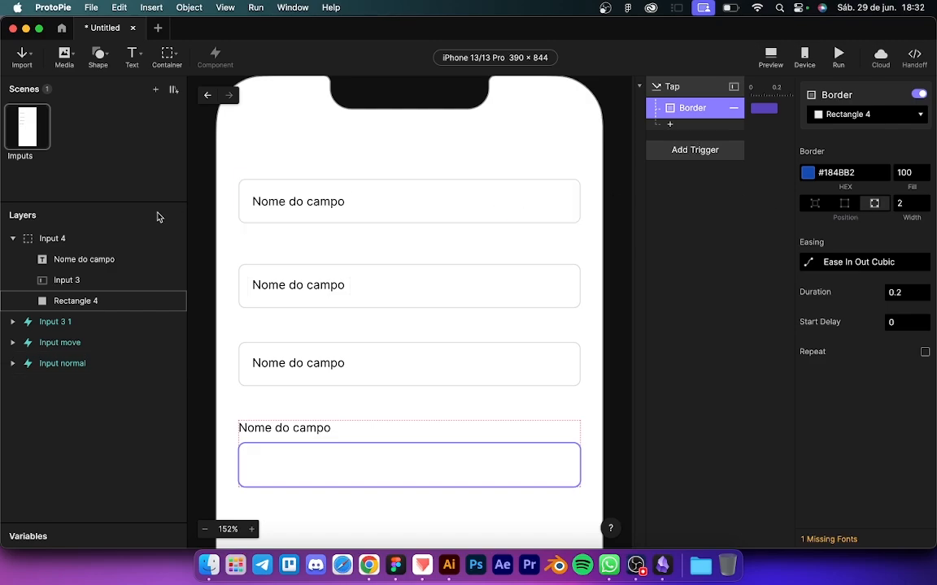
# Step: Rename the fourth field's layers to R4 and Input 4
pyautogui.doubleClick(77, 301)
pyautogui.write('R')
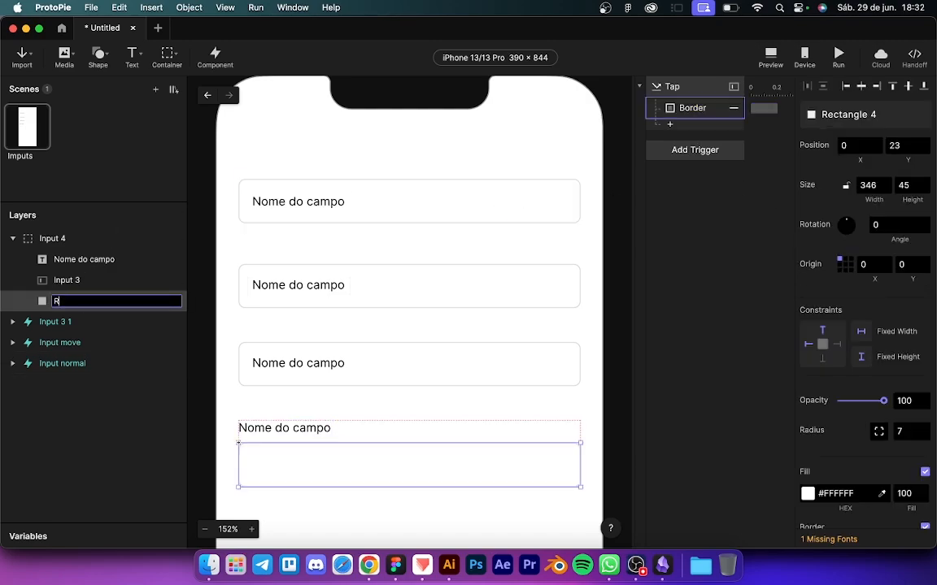
pyautogui.write('4')
pyautogui.press('Return')
pyautogui.doubleClick(69, 279)
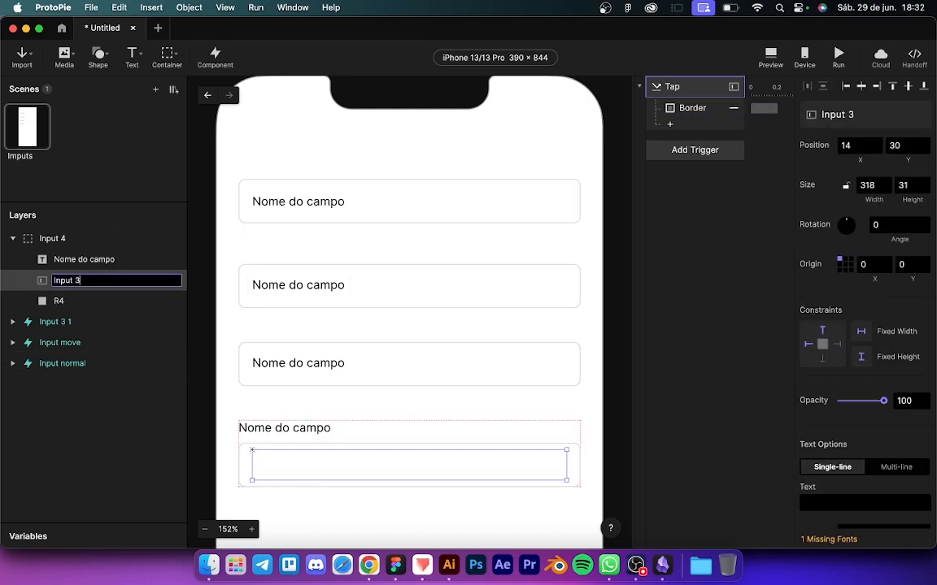
pyautogui.write('Input 4')
pyautogui.press('Return')
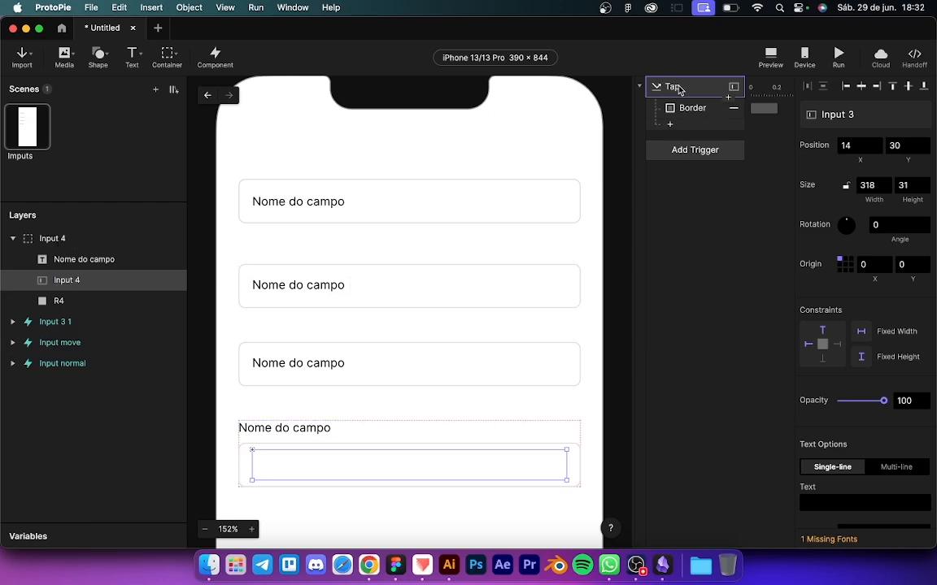
# Step: Preview the prototype and tap the fourth field to check its border
pyautogui.click(760, 55)
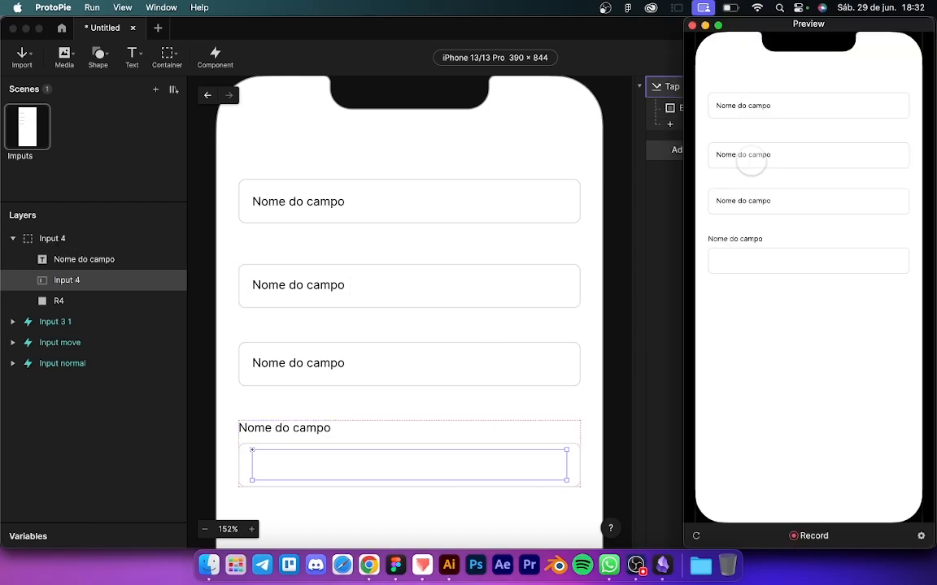
pyautogui.click(740, 260)
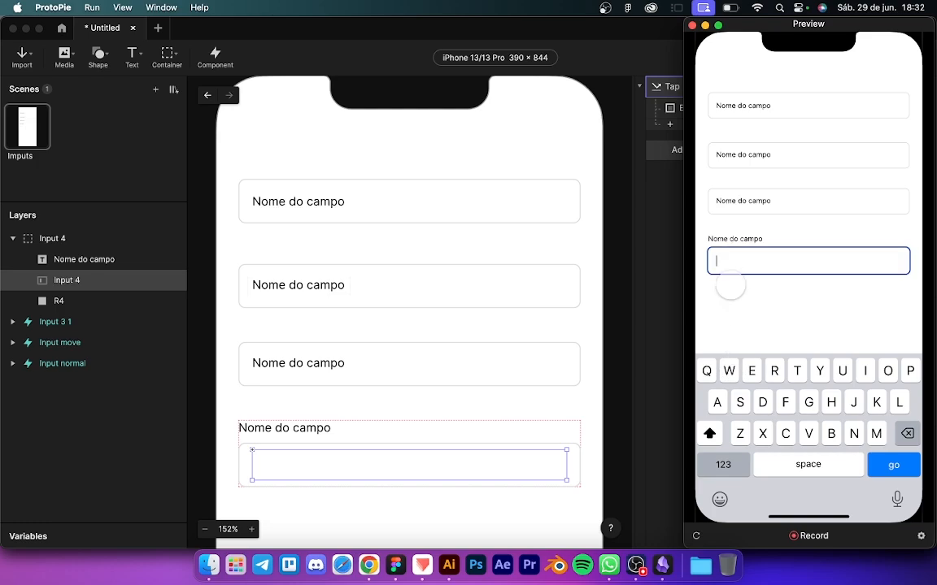
pyautogui.click(763, 296)
pyautogui.click(659, 263)
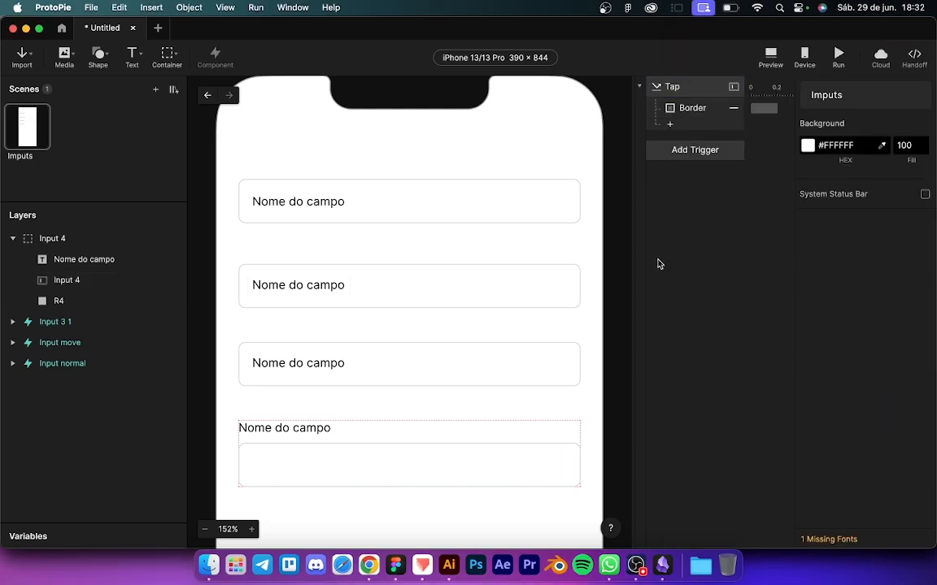
# Step: Add a Focus trigger on Input 4 that fires on focus out
pyautogui.click(672, 87)
pyautogui.click(675, 174)
pyautogui.click(675, 152)
pyautogui.click(846, 188)
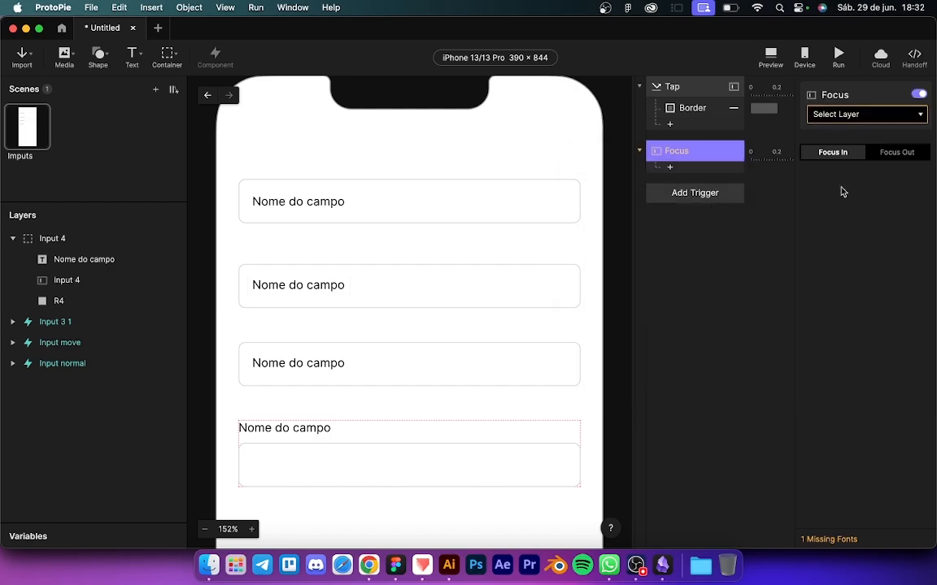
pyautogui.click(882, 155)
pyautogui.click(853, 114)
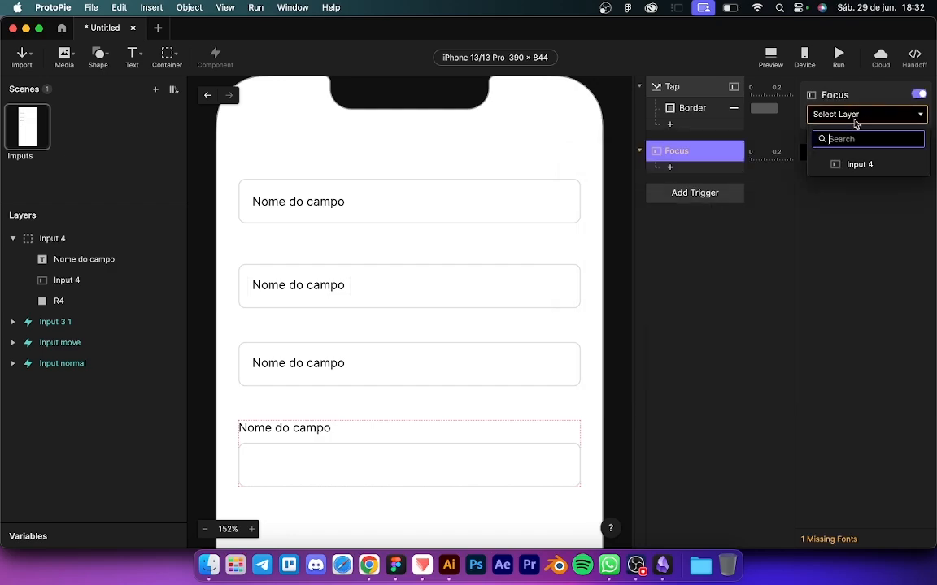
pyautogui.click(857, 162)
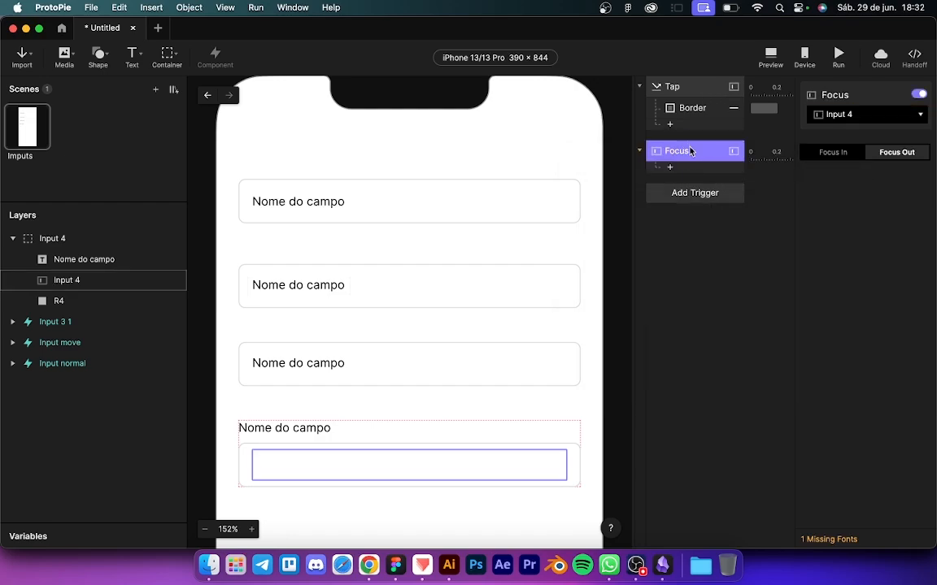
# Step: Add a Condition testing Input 4's Text, with a Reset response under it
pyautogui.click(687, 172)
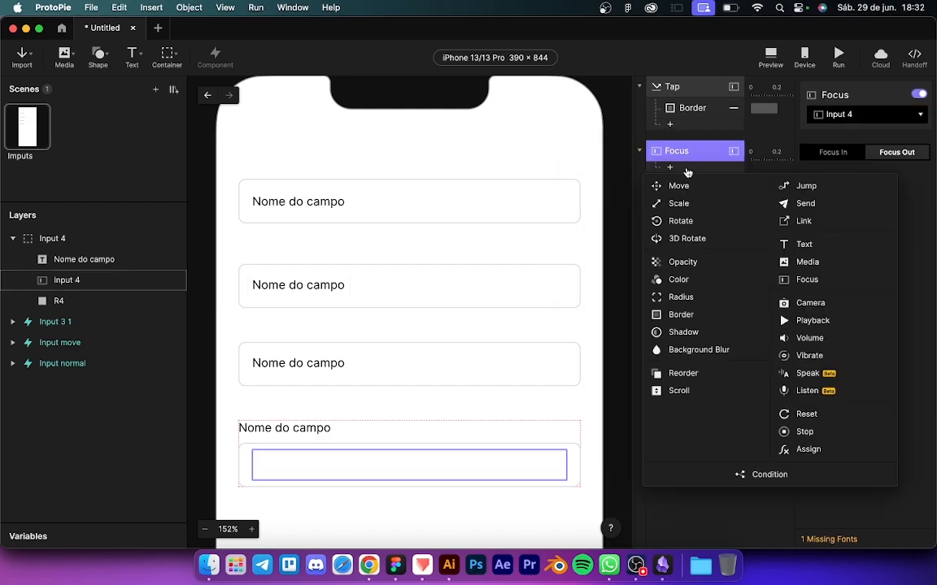
pyautogui.click(756, 475)
pyautogui.click(837, 203)
pyautogui.scroll(-5, 850, 326)
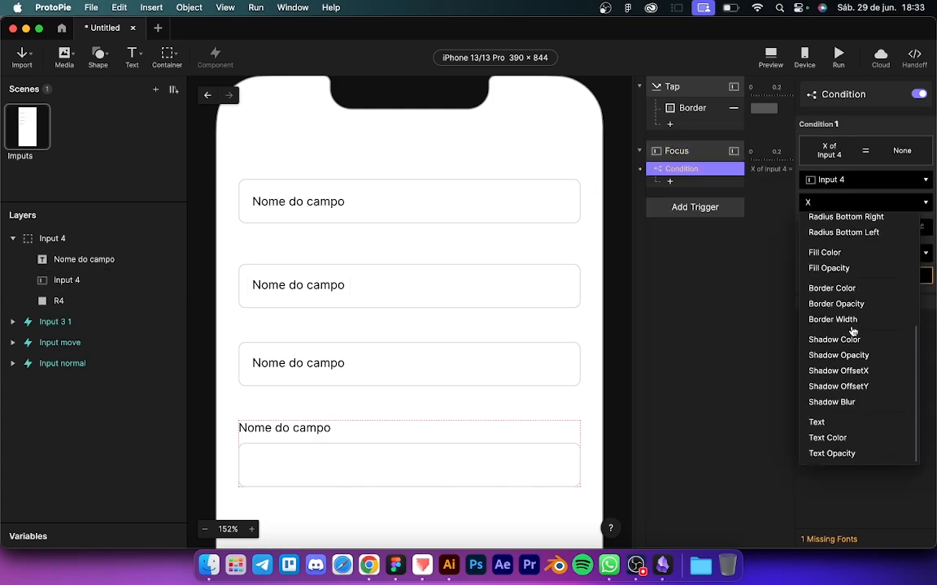
pyautogui.click(820, 421)
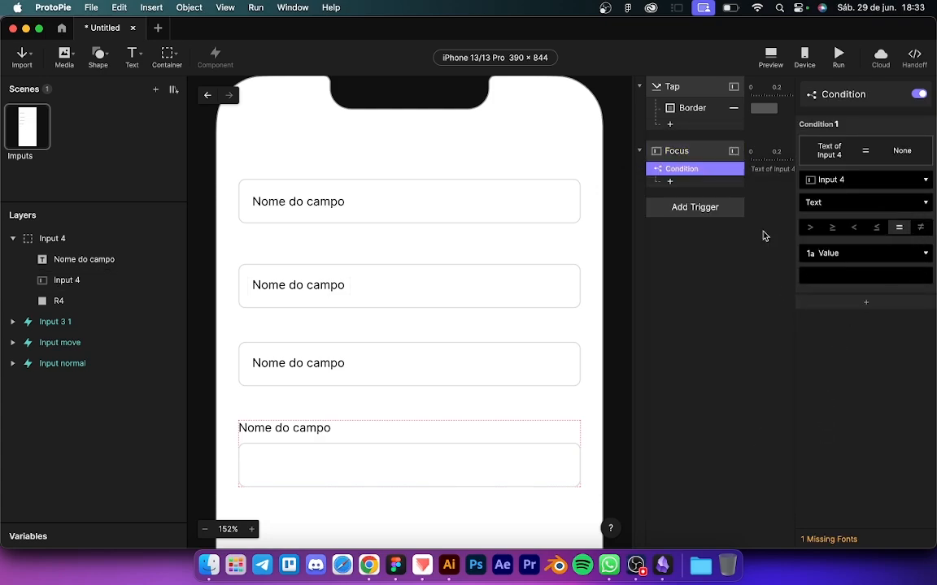
pyautogui.click(692, 107)
pyautogui.click(670, 180)
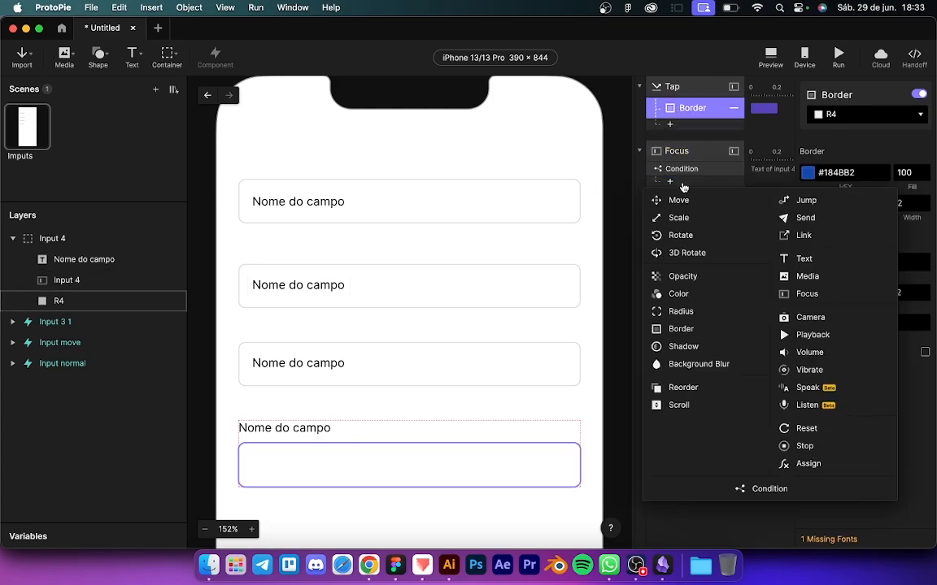
pyautogui.click(792, 431)
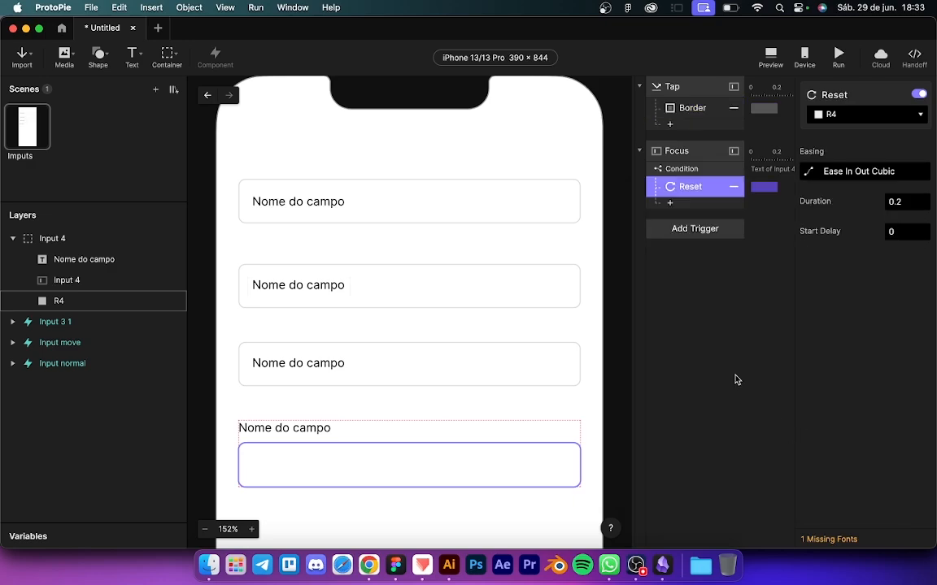
pyautogui.click(678, 169)
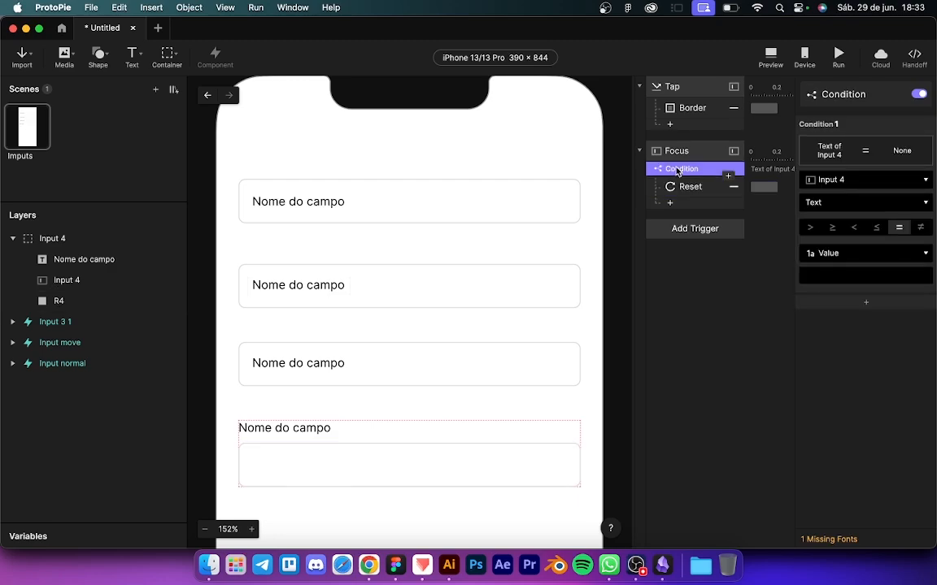
# Step: Replace the Focus trigger's old responses with a single Reset response
pyautogui.press('BackSpace')
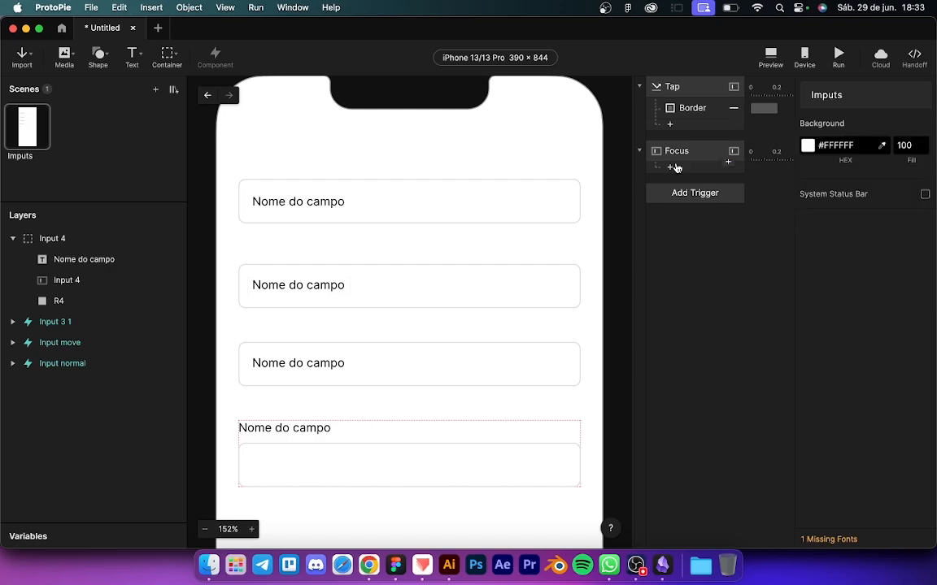
pyautogui.click(676, 151)
pyautogui.click(675, 109)
pyautogui.click(687, 166)
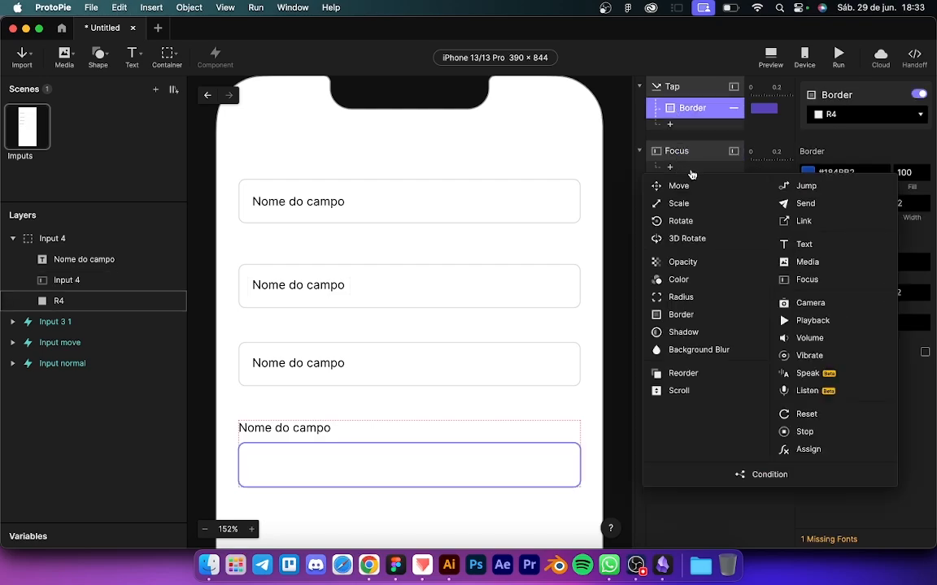
pyautogui.click(805, 413)
pyautogui.click(666, 306)
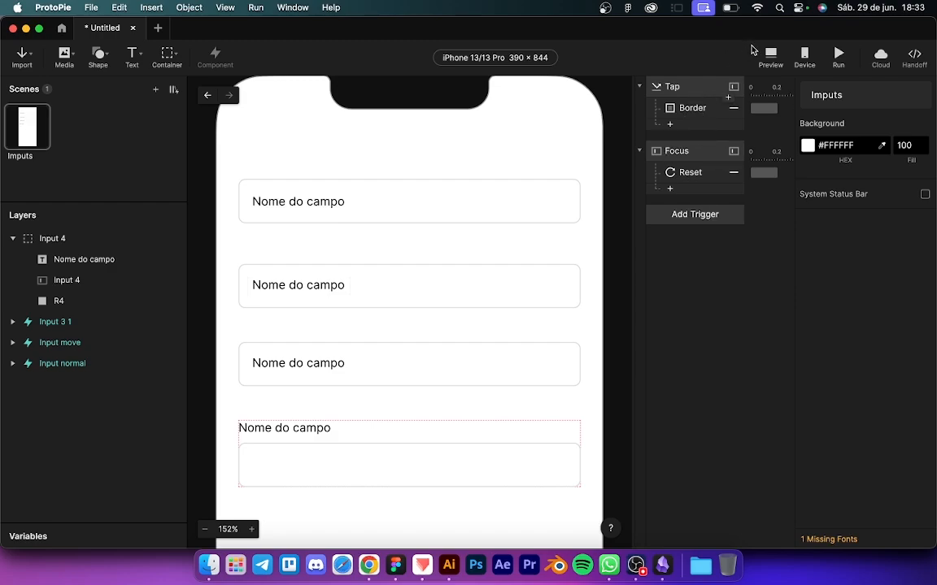
pyautogui.press('super+p')
pyautogui.click(743, 260)
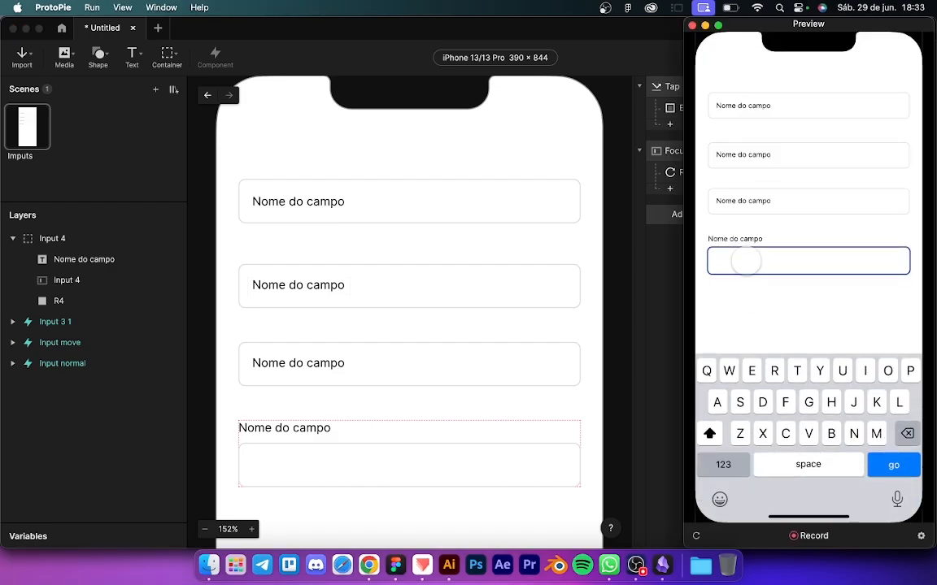
pyautogui.write('roboebroebrobe')
pyautogui.click(740, 286)
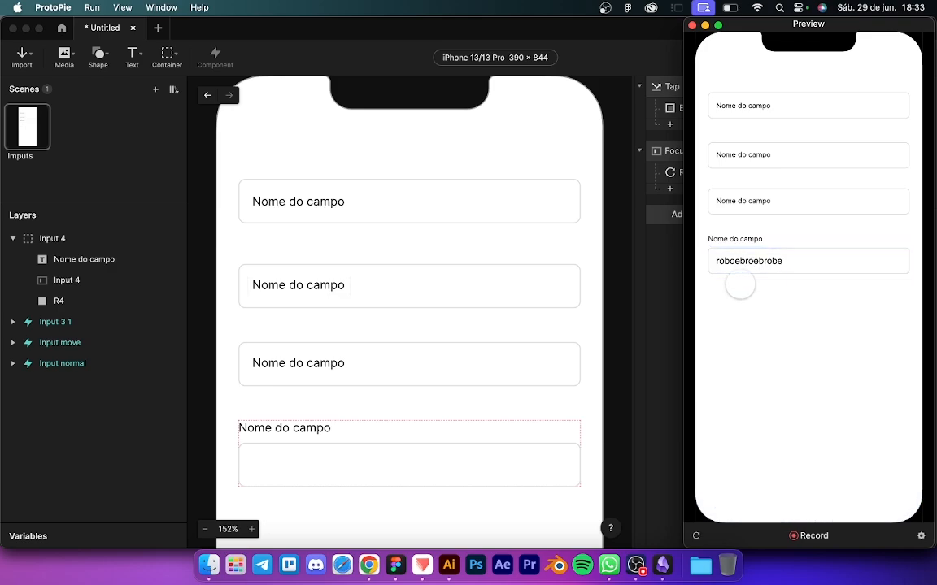
pyautogui.click(763, 266)
pyautogui.press('BackSpace')
pyautogui.press('BackSpace')
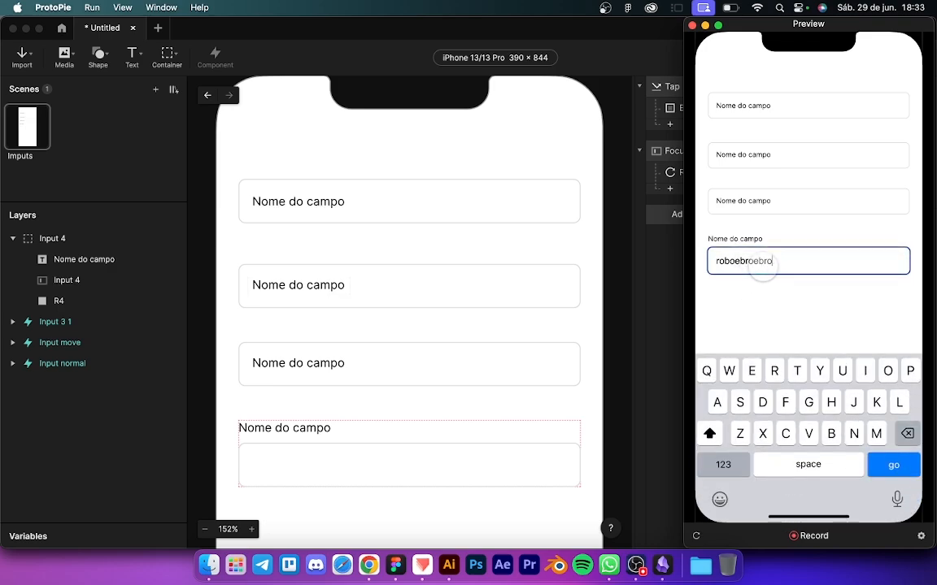
pyautogui.press('BackSpace')
pyautogui.press('BackSpace')
pyautogui.press('BackSpace')
pyautogui.press('BackSpace')
pyautogui.press('BackSpace')
pyautogui.click(740, 295)
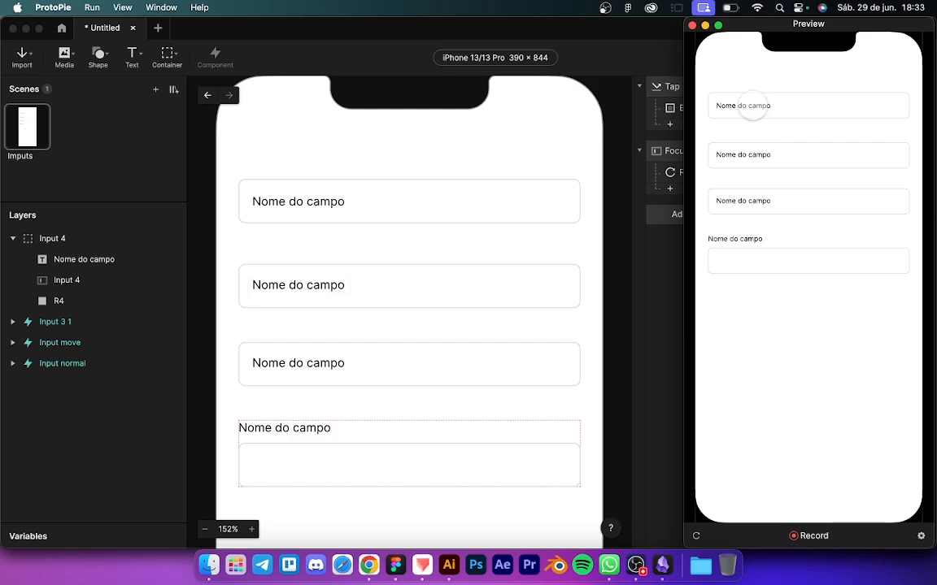
pyautogui.moveTo(688, 29); pyautogui.dragTo(480, 36)
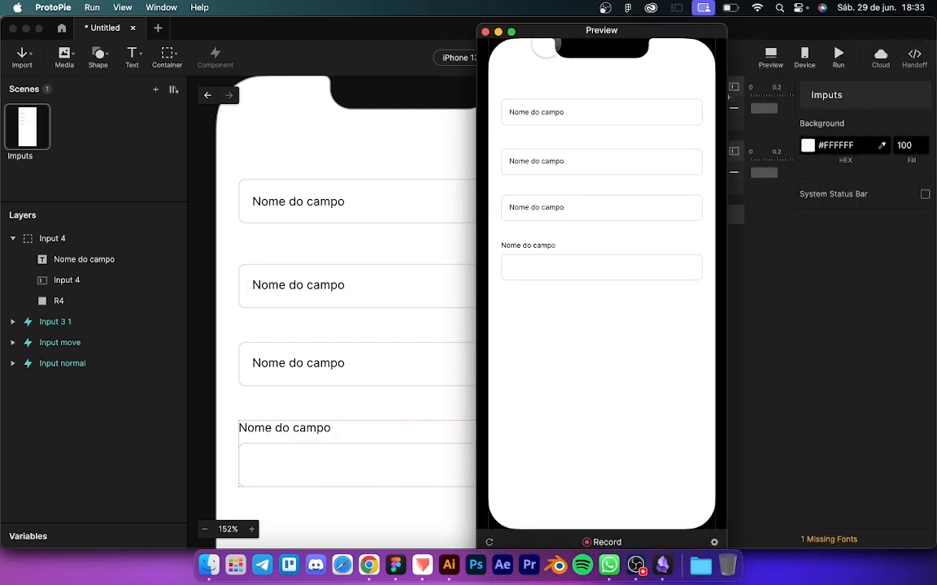
pyautogui.click(525, 109)
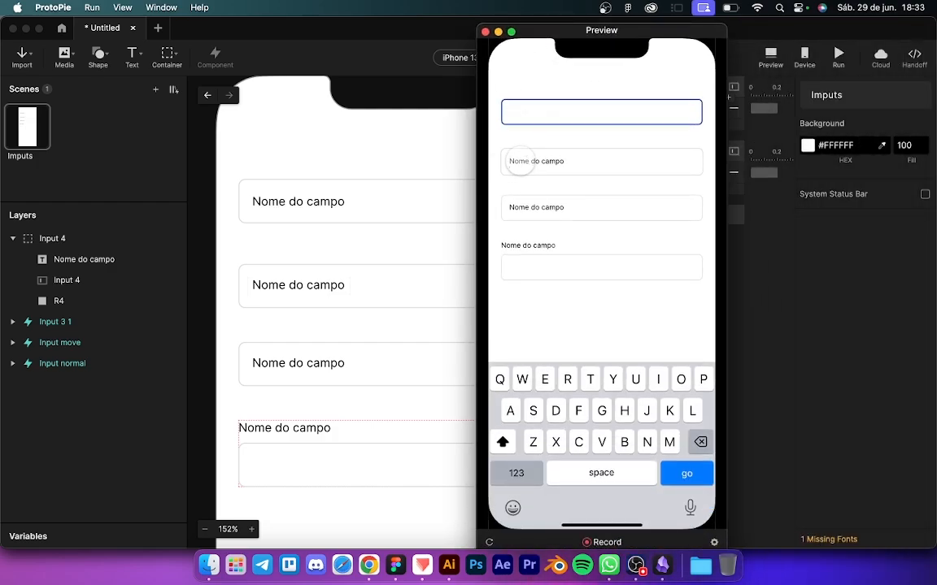
pyautogui.click(519, 159)
pyautogui.click(520, 208)
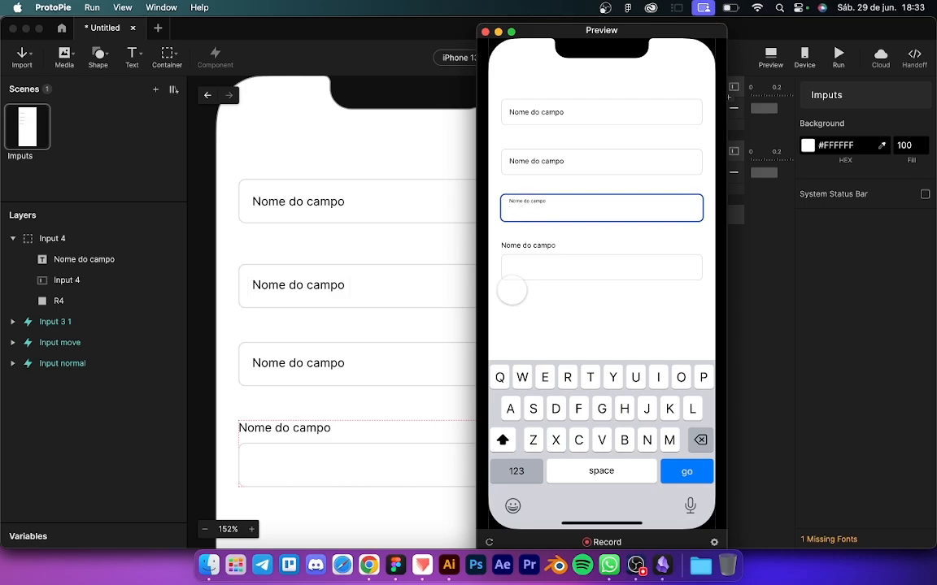
pyautogui.click(519, 270)
pyautogui.click(519, 312)
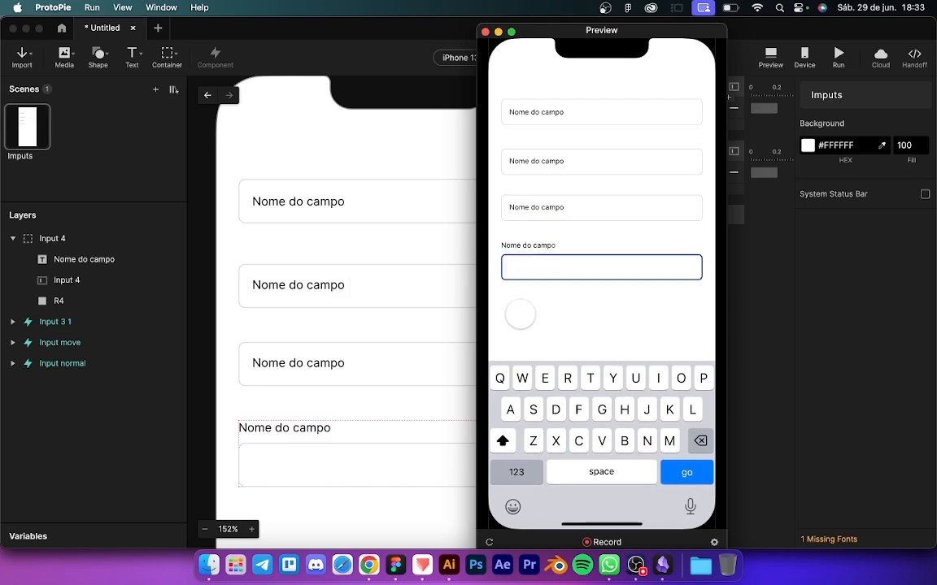
pyautogui.click(351, 228)
pyautogui.click(348, 191)
pyautogui.click(45, 238)
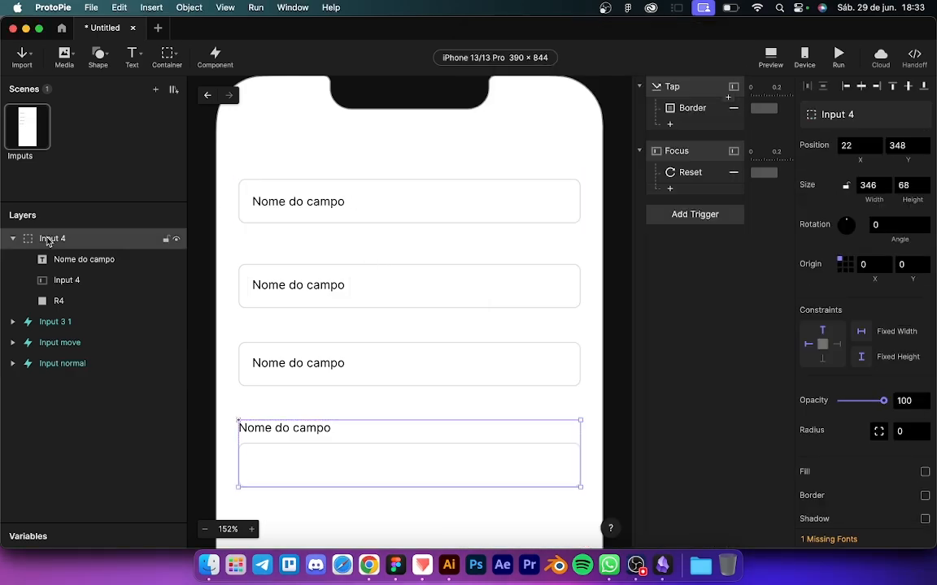
# Step: Make Input 4 a component and relabel the third field 'Senha'
pyautogui.click(216, 58)
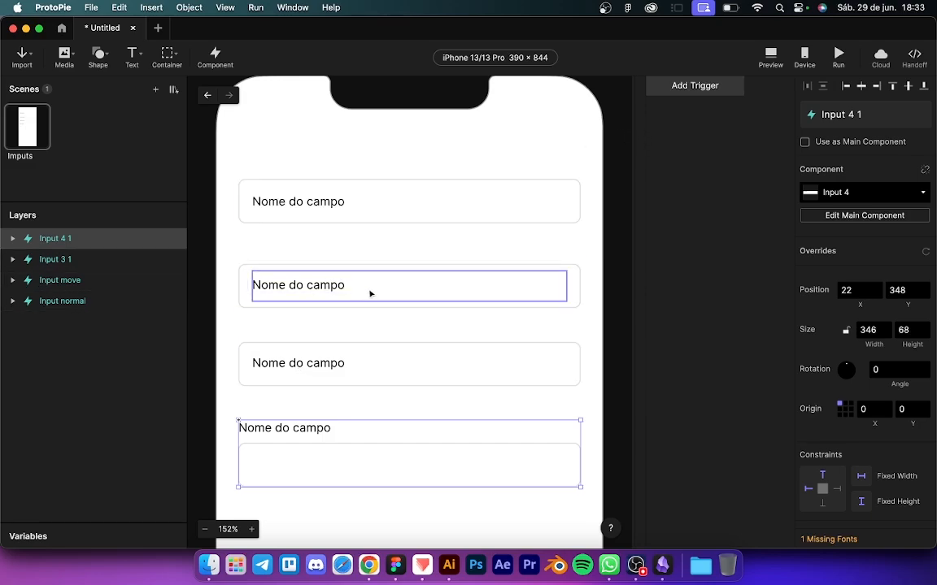
pyautogui.click(298, 363)
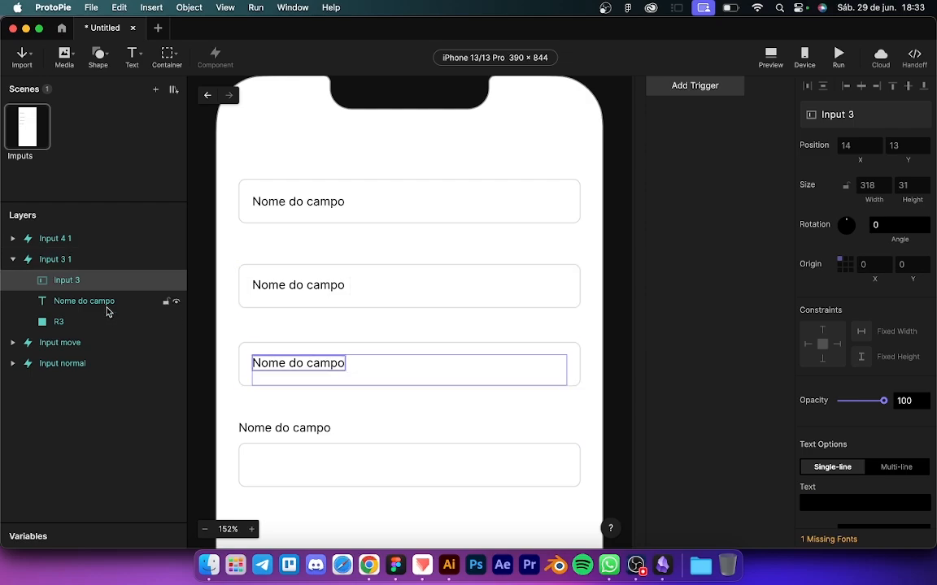
pyautogui.click(79, 306)
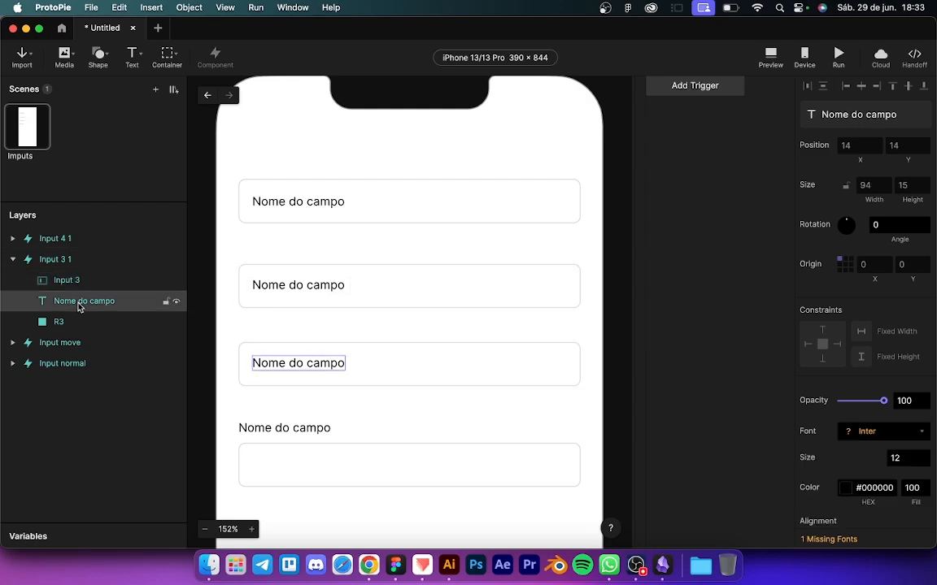
pyautogui.doubleClick(336, 355)
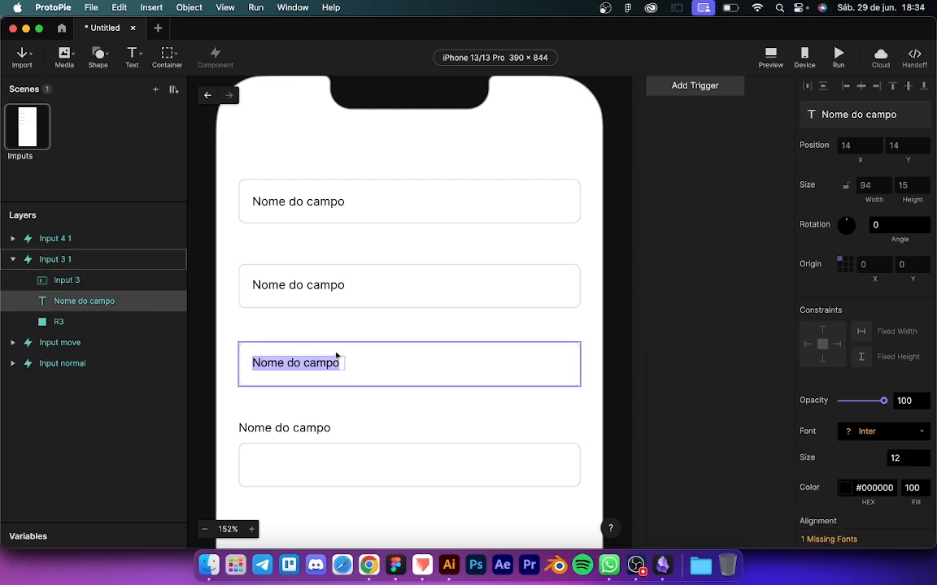
pyautogui.write('Senha')
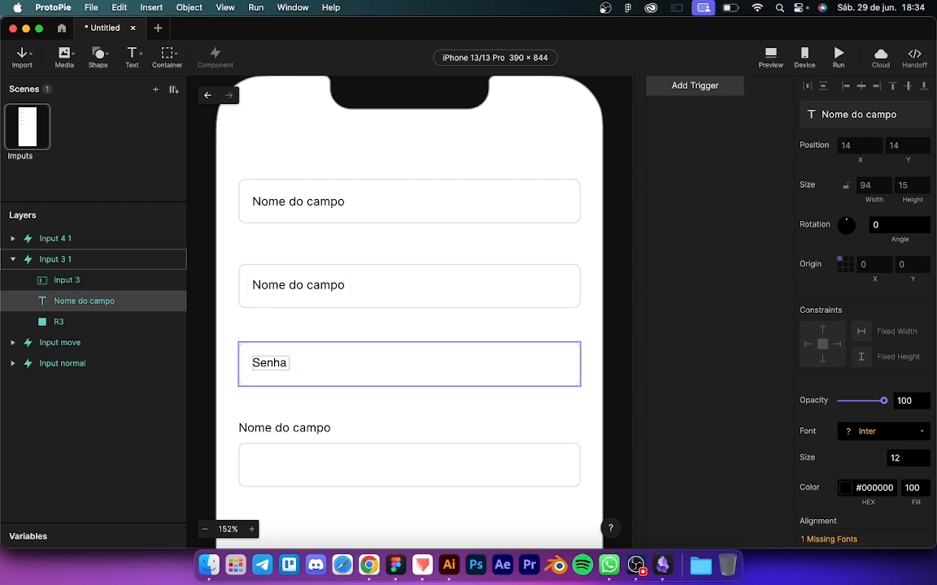
pyautogui.click(54, 258)
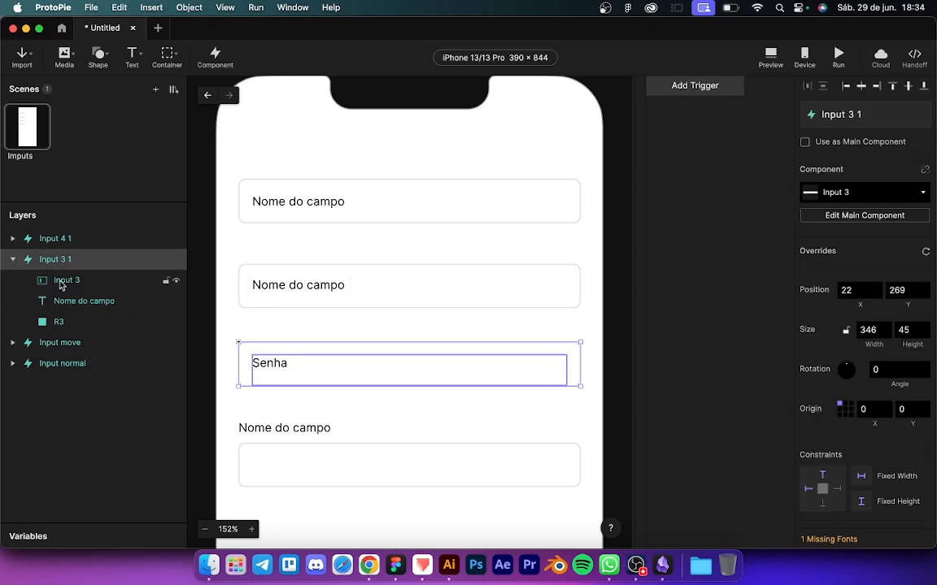
# Step: Set Input 3's keyboard type to Text Password, then preview it
pyautogui.click(60, 281)
pyautogui.scroll(-10, 817, 416)
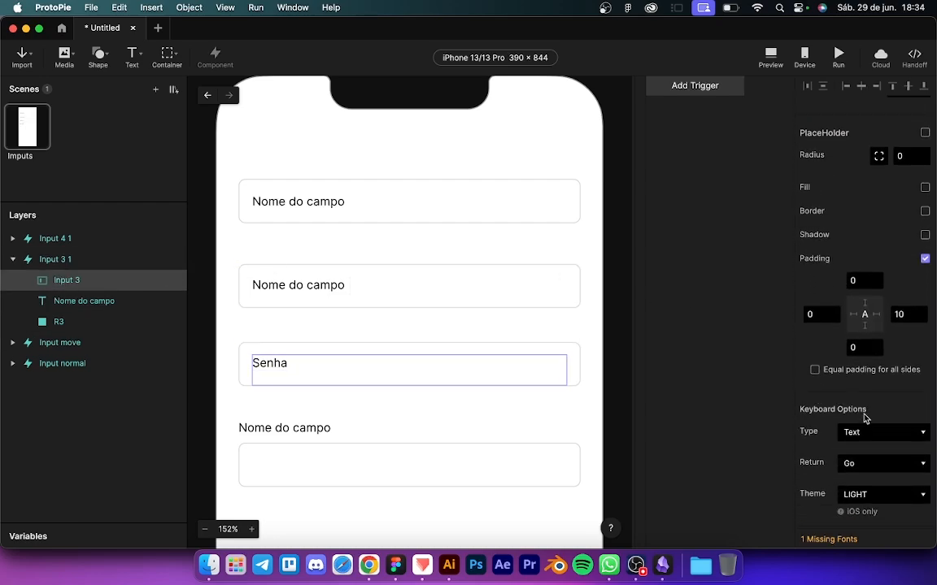
pyautogui.click(867, 431)
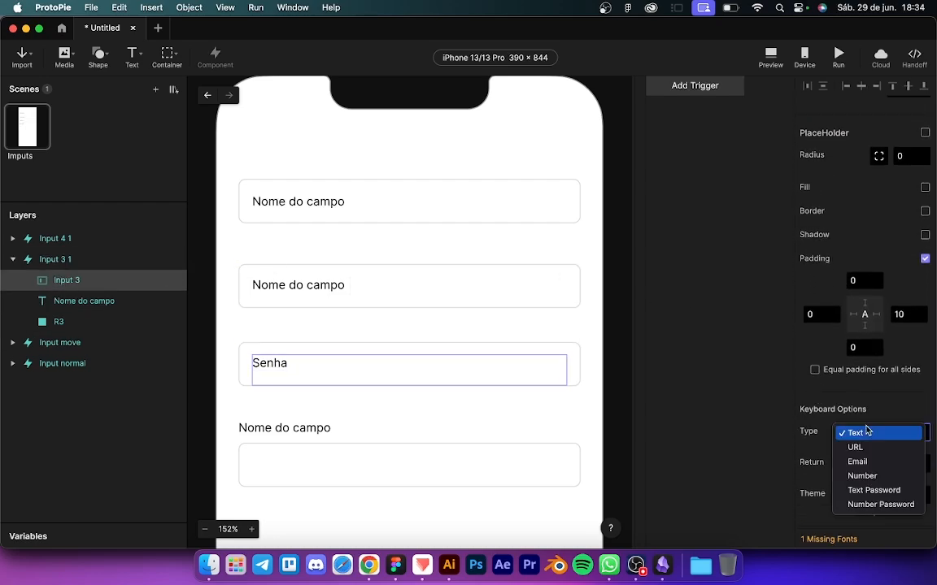
pyautogui.click(871, 491)
pyautogui.press('super+p')
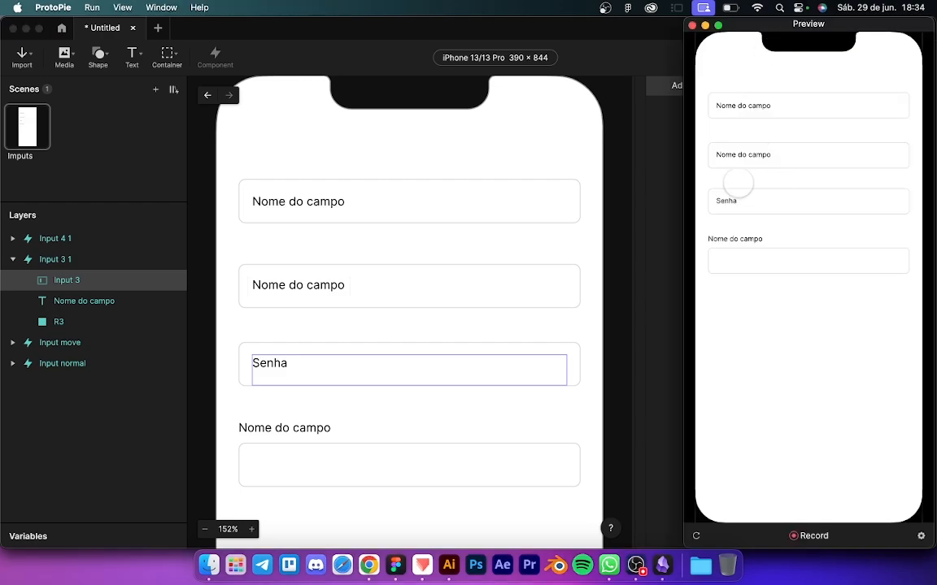
# Step: Switch focus between the Senha and second fields in preview, then return to the Dashboard
pyautogui.click(746, 201)
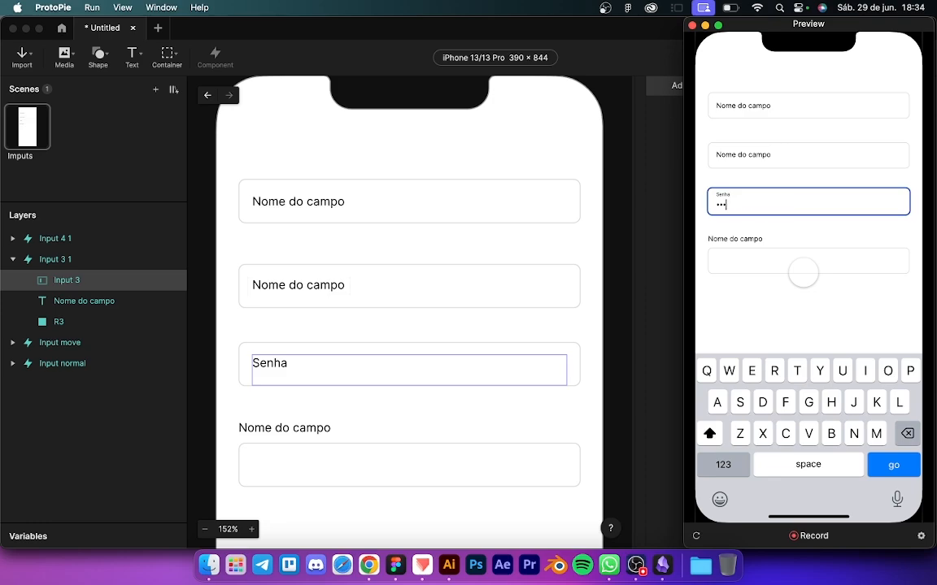
pyautogui.click(757, 153)
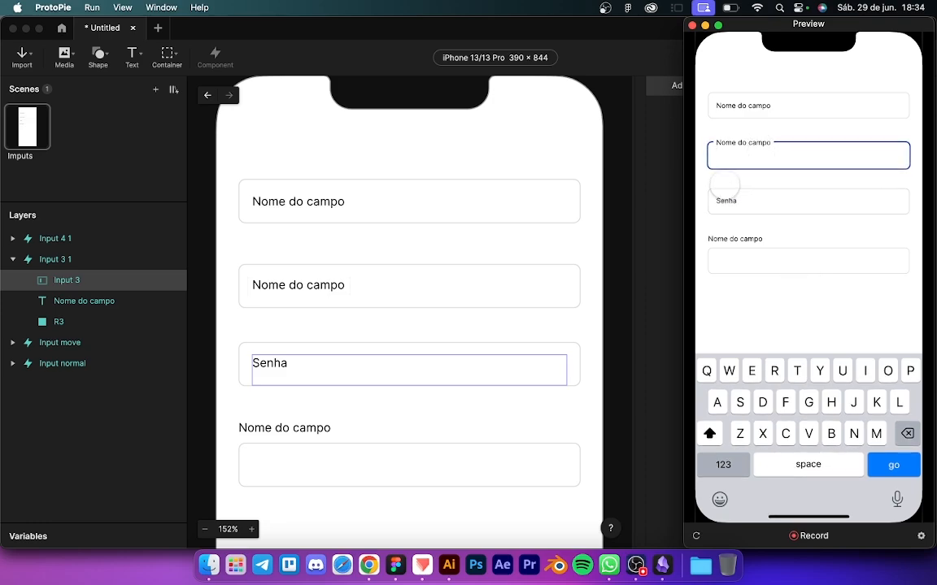
pyautogui.click(726, 201)
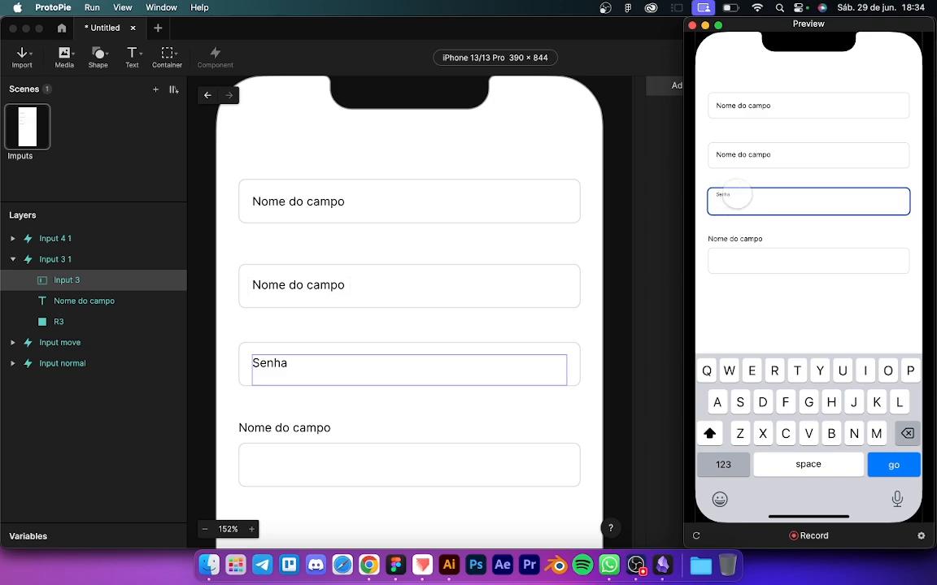
pyautogui.click(729, 153)
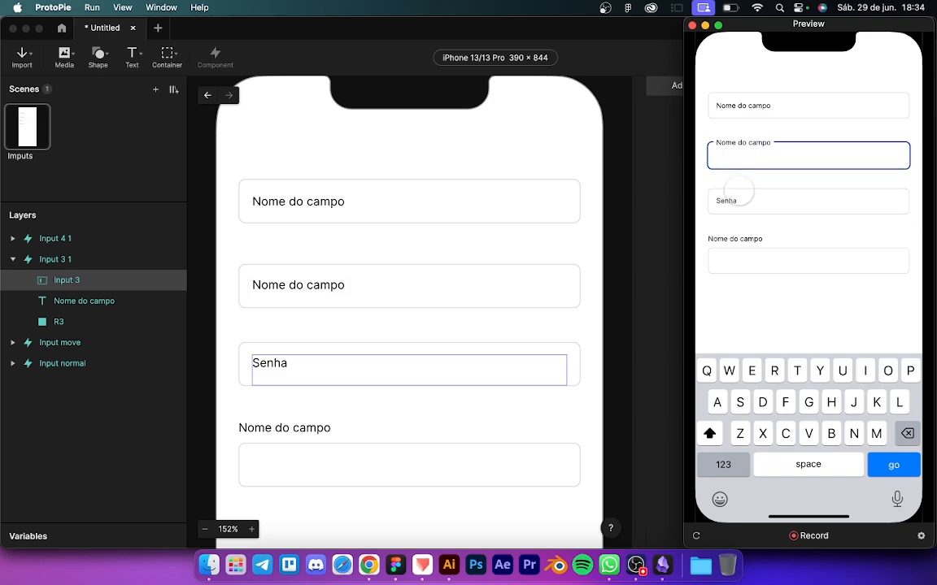
pyautogui.click(731, 201)
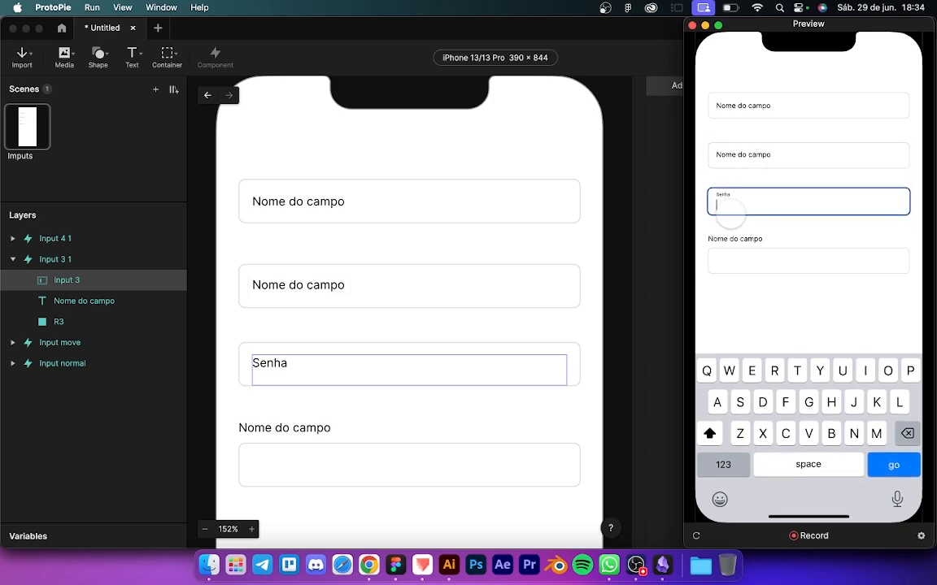
pyautogui.click(639, 228)
pyautogui.click(61, 29)
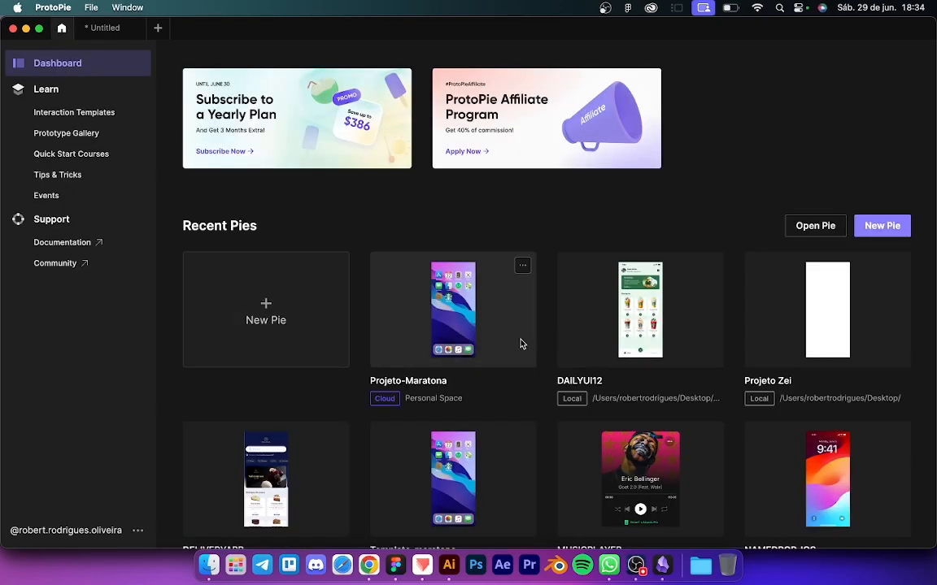
# Step: Open the iOS template pie from Recent Pies
pyautogui.click(702, 317)
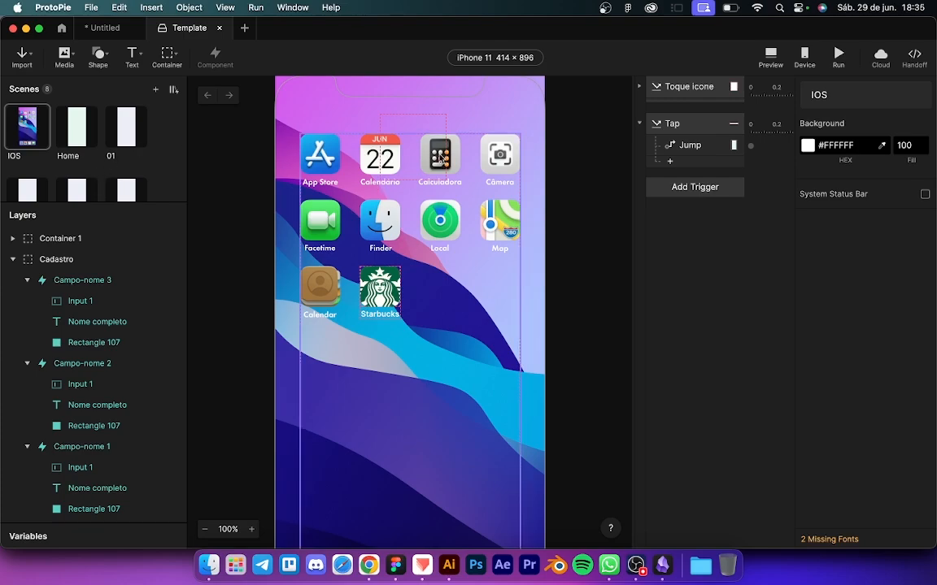
pyautogui.scroll(-3, 483, 335)
pyautogui.scroll(-5, 483, 336)
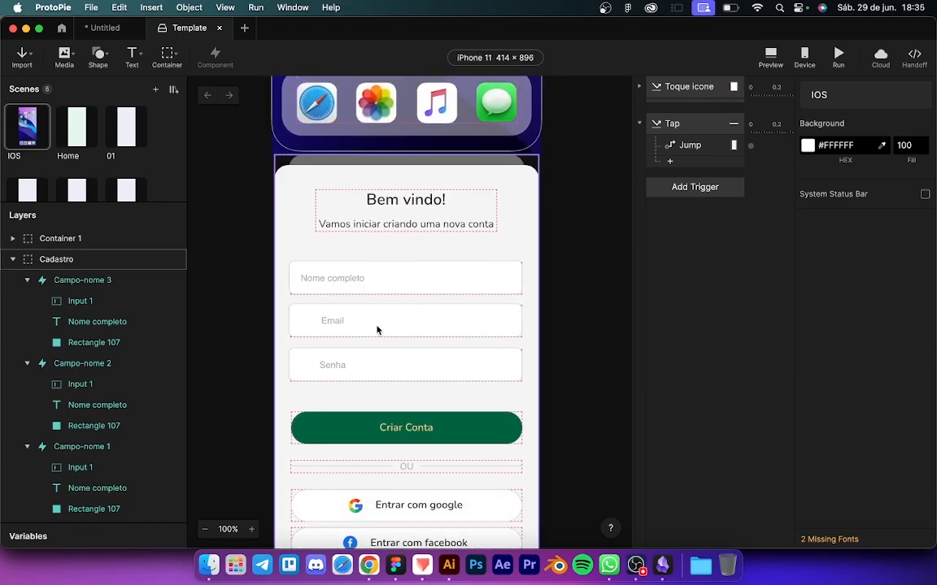
# Step: Delete the Nome completo, Email and Senha fields from the Cadastro card
pyautogui.click(352, 284)
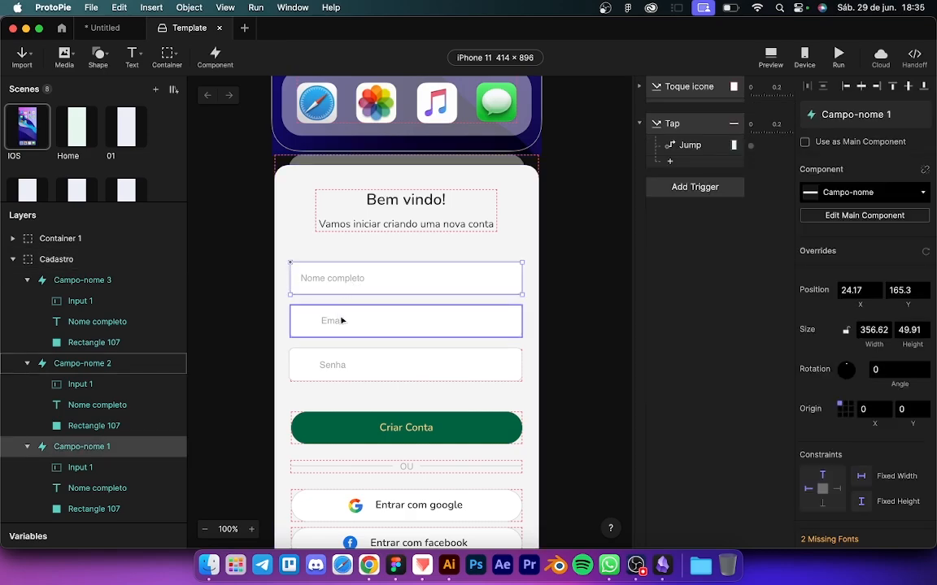
pyautogui.keyDown('shift'); pyautogui.click(342, 321); pyautogui.keyUp('shift')
pyautogui.keyDown('shift'); pyautogui.click(347, 367); pyautogui.keyUp('shift')
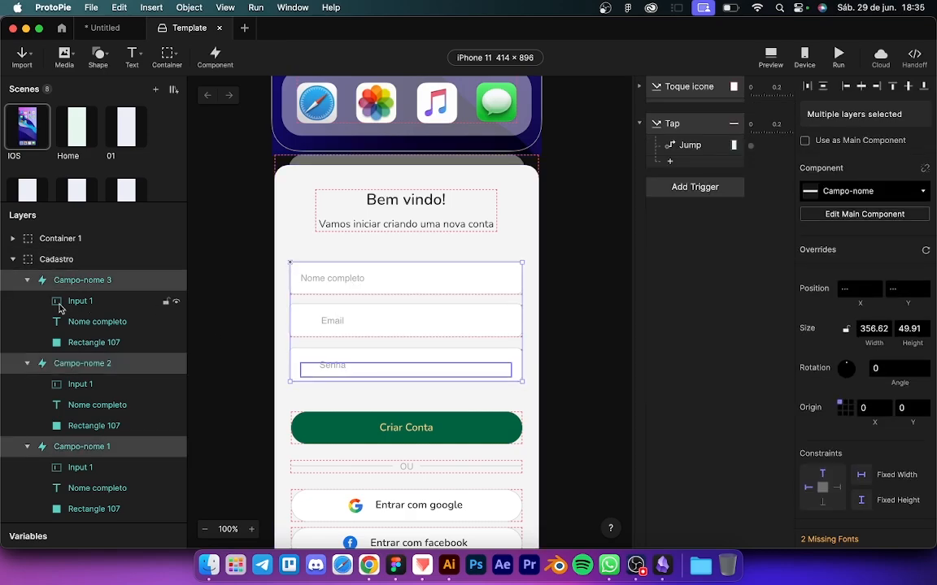
pyautogui.press('BackSpace')
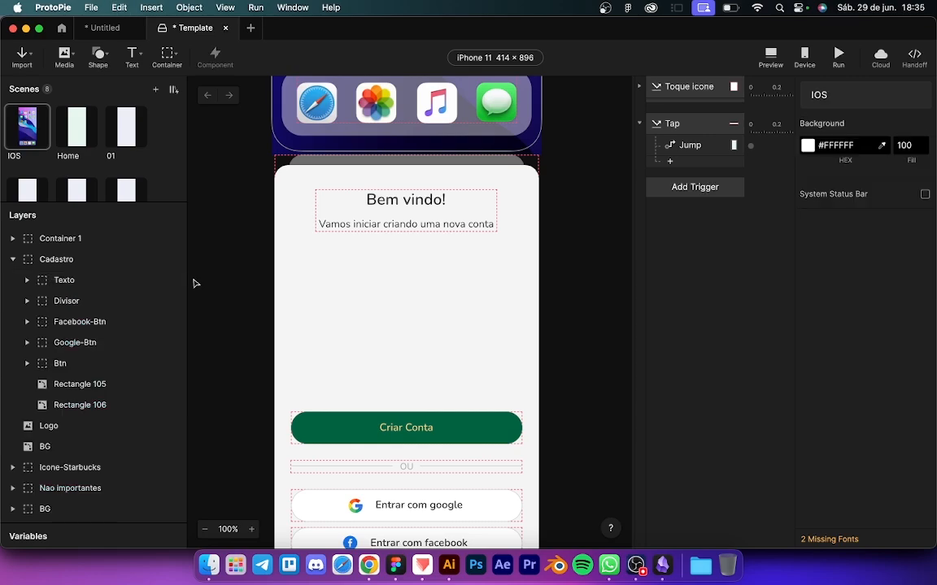
pyautogui.click(59, 259)
pyautogui.click(65, 281)
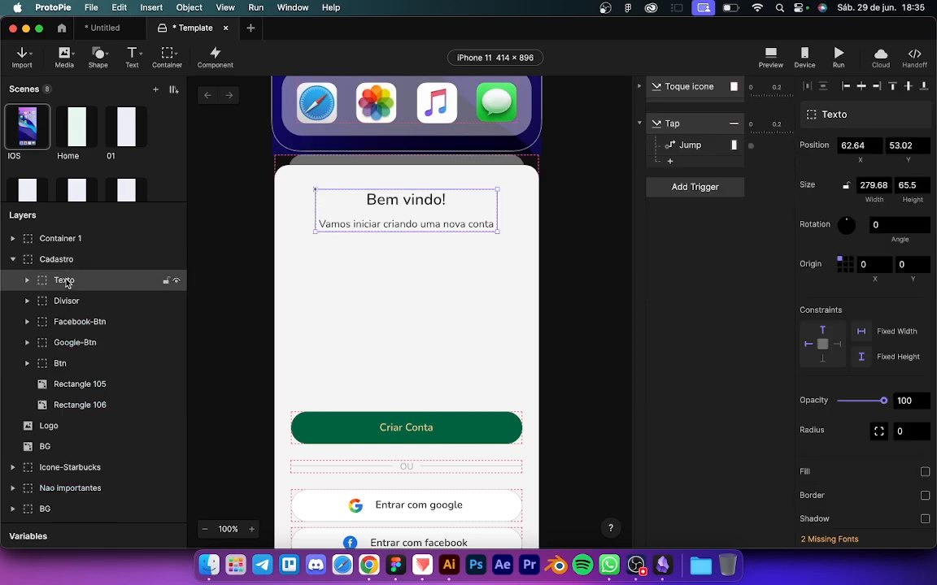
pyautogui.click(108, 31)
# Step: Copy the Senha input from the Inputs document and paste it into the Template pie
pyautogui.click(314, 300)
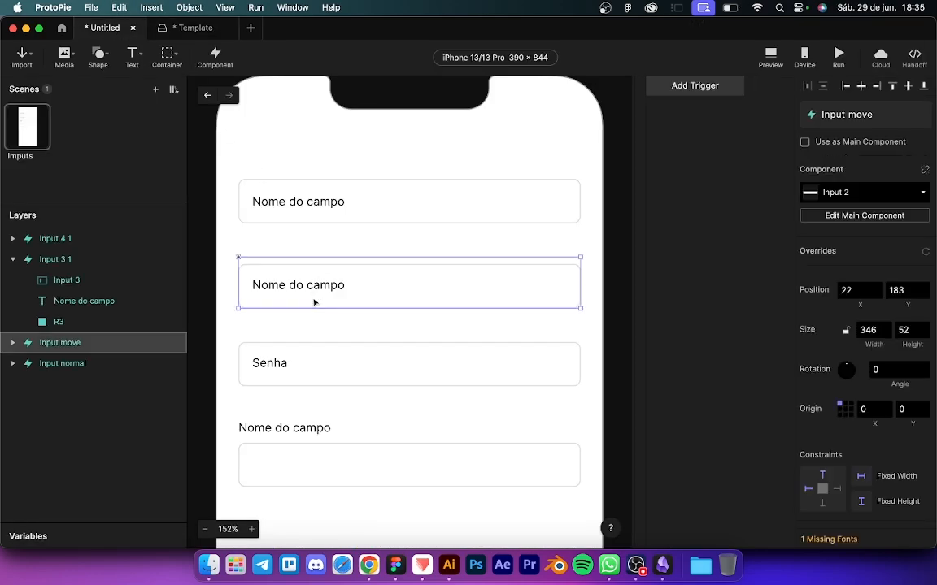
pyautogui.click(304, 363)
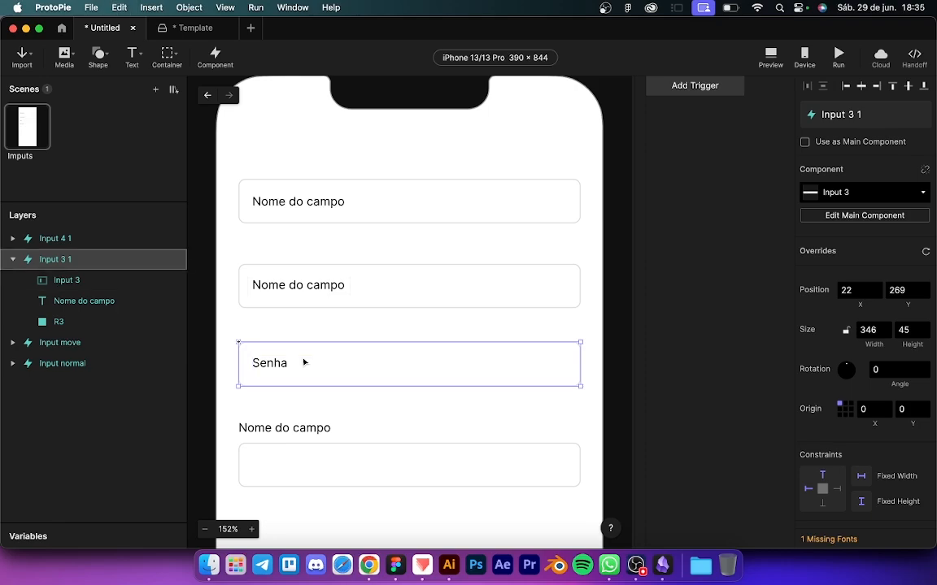
pyautogui.click(181, 34)
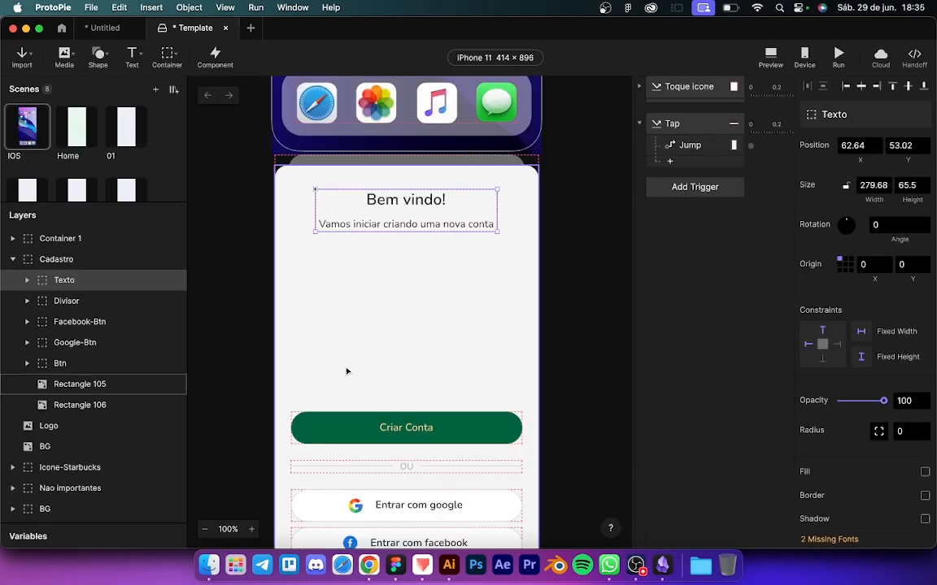
pyautogui.press('cmd+v')
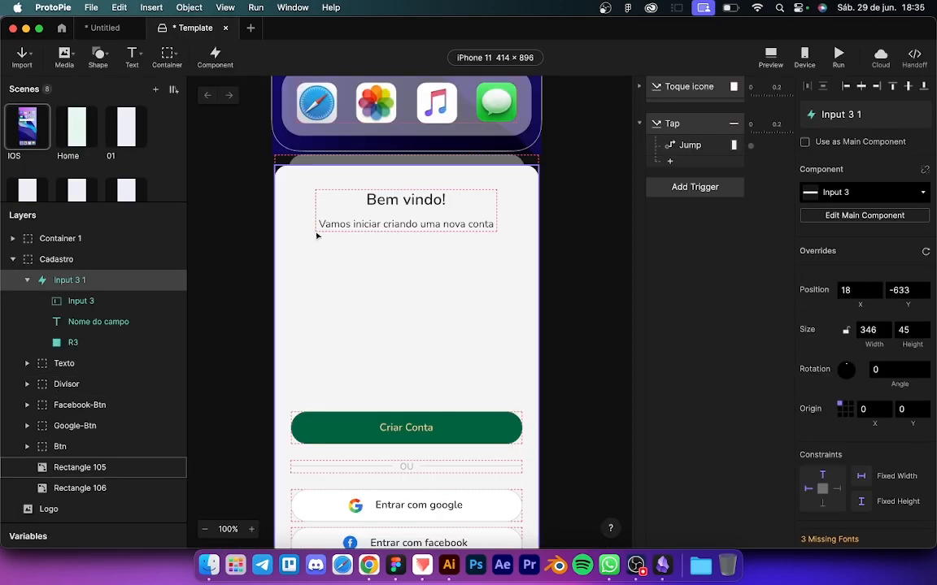
pyautogui.click(27, 279)
# Step: Place the Senha input in the white card under the welcome text, plus a second input lower
pyautogui.scroll(-5, 323, 330)
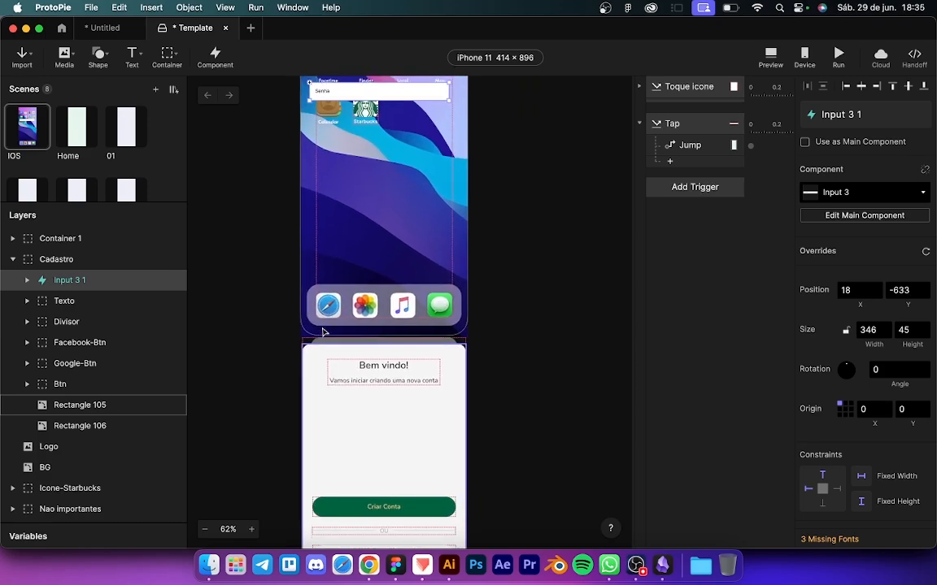
pyautogui.scroll(3, 323, 330)
pyautogui.moveTo(355, 160); pyautogui.dragTo(347, 479)
pyautogui.scroll(5, 348, 479)
pyautogui.scroll(-5, 348, 479)
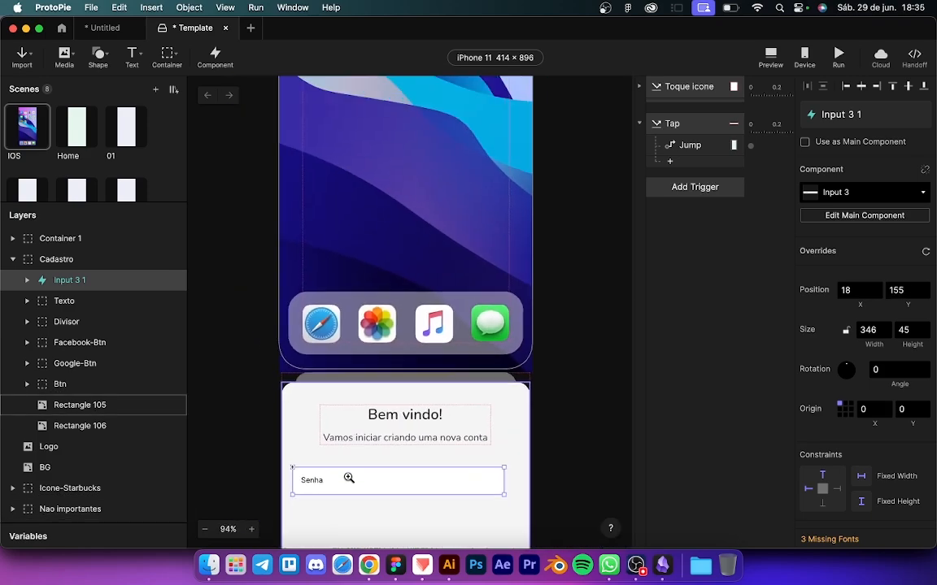
pyautogui.scroll(-2, 349, 479)
pyautogui.scroll(3, 381, 433)
pyautogui.scroll(1, 380, 433)
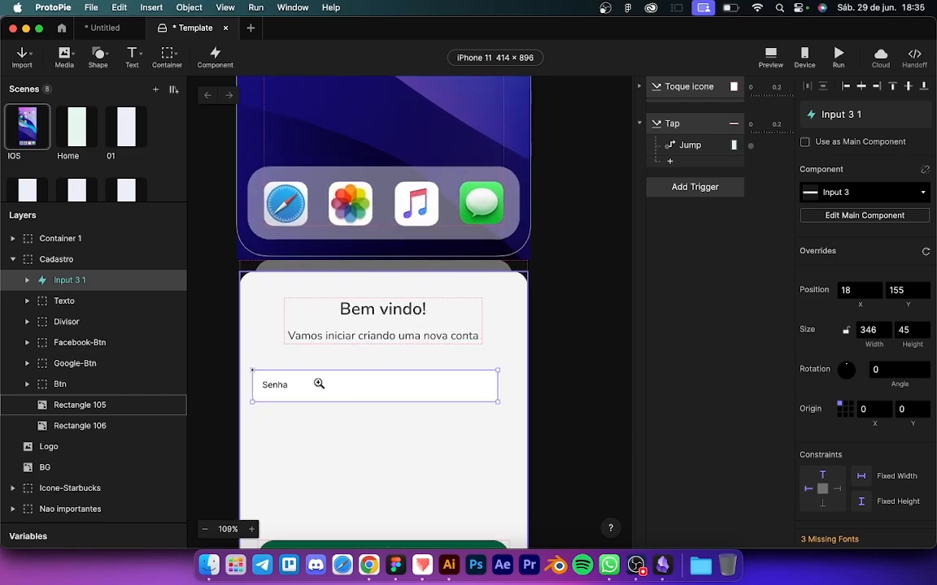
pyautogui.moveTo(318, 386); pyautogui.dragTo(327, 381)
pyautogui.scroll(-2, 351, 391)
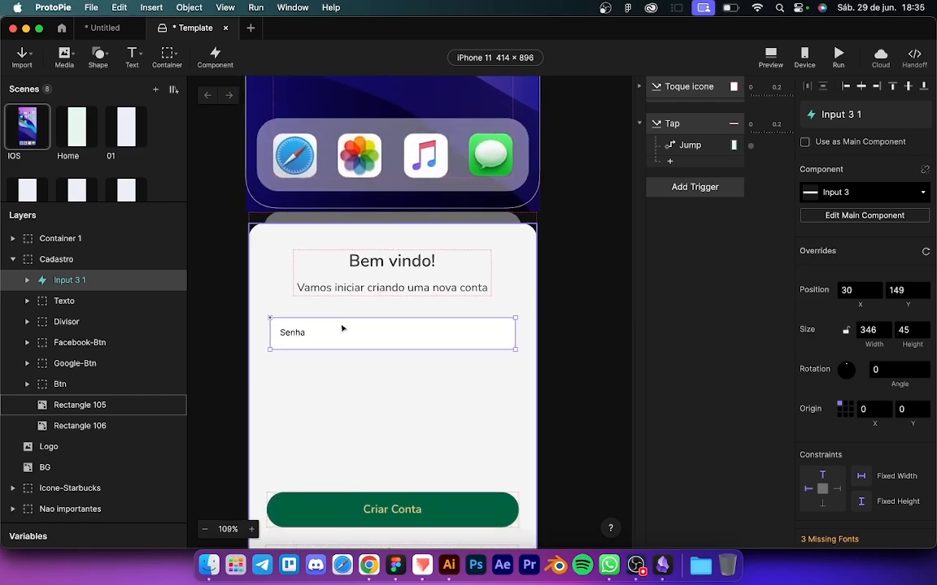
pyautogui.moveTo(341, 327); pyautogui.dragTo(370, 339)
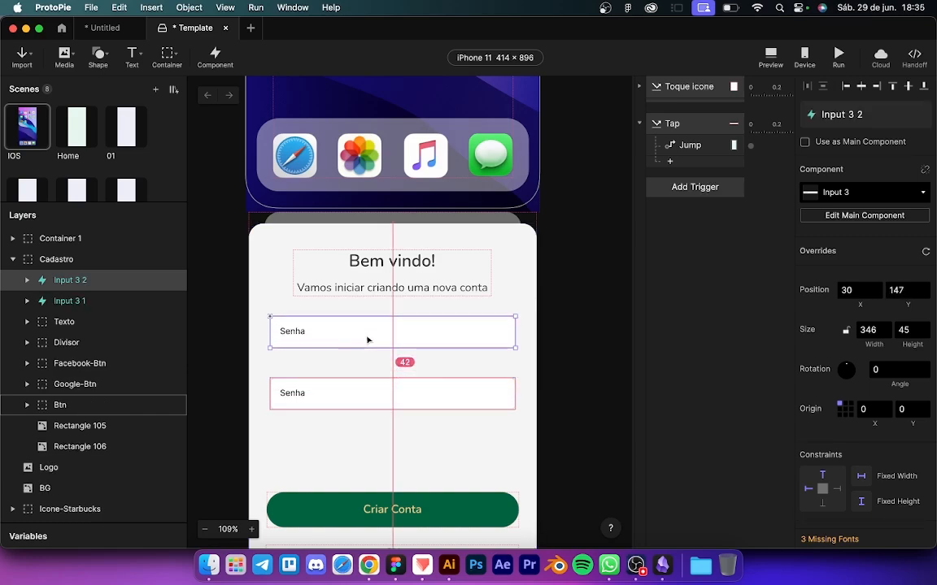
# Step: Relabel the top input 'Nome do usuário' and move the Senha input up
pyautogui.doubleClick(291, 334)
pyautogui.click(73, 321)
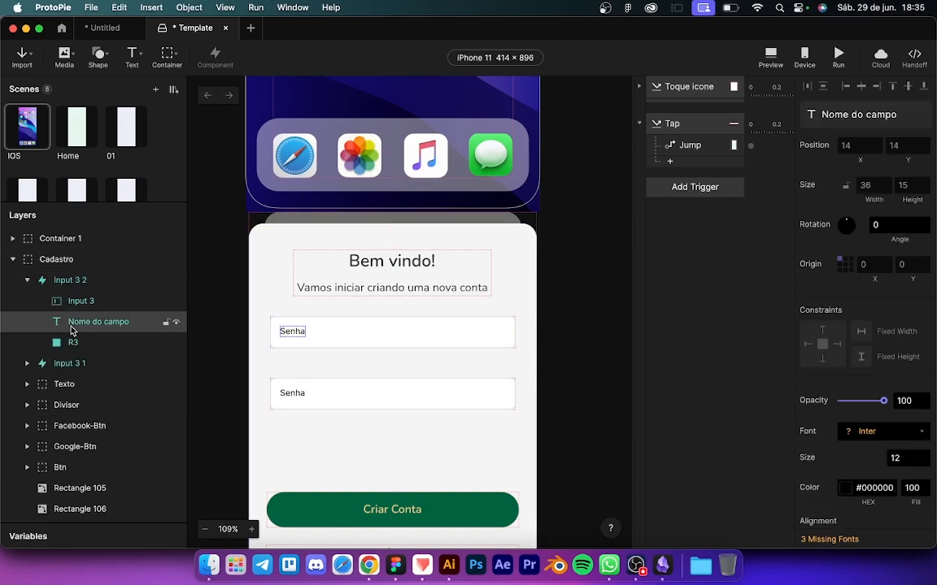
pyautogui.doubleClick(303, 321)
pyautogui.write('Nome do usuário')
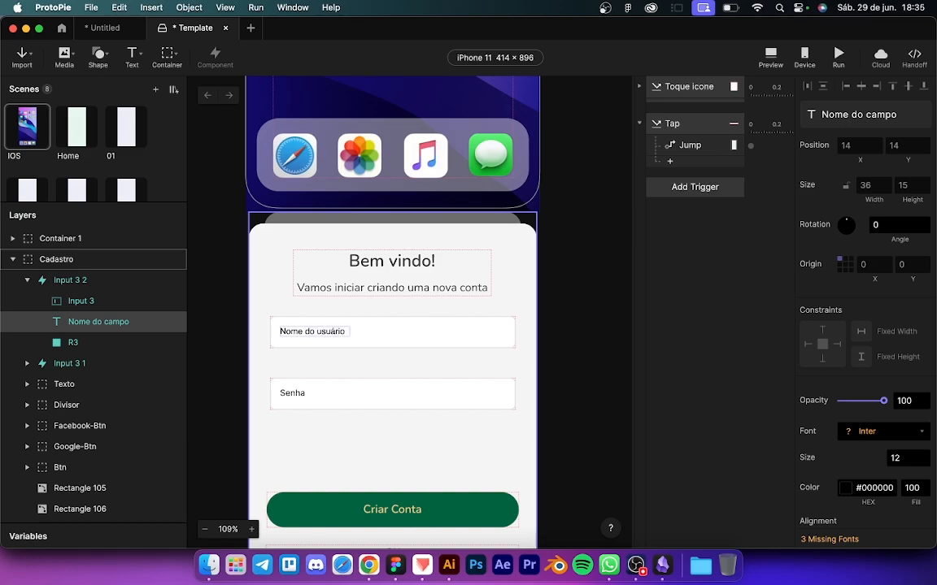
pyautogui.press('Escape')
pyautogui.click(318, 392)
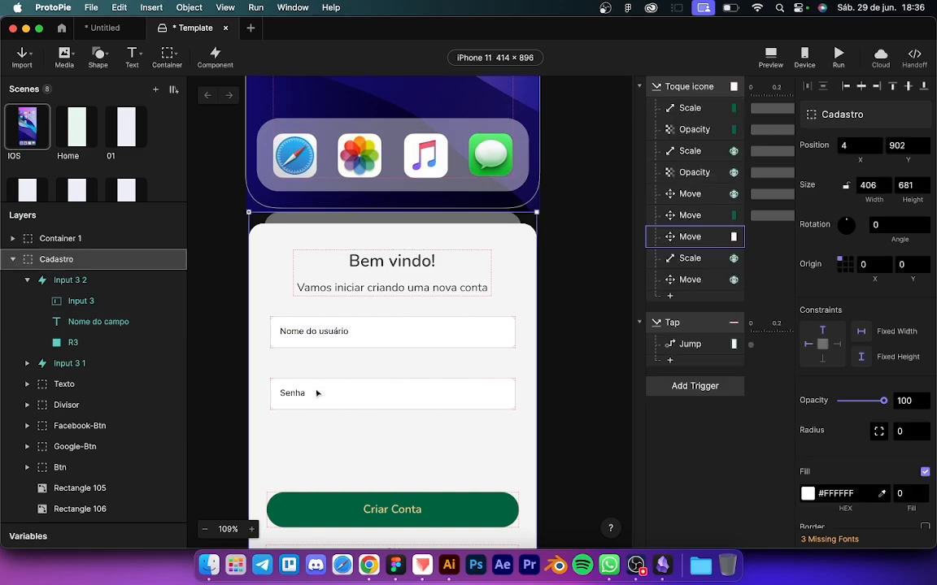
pyautogui.moveTo(333, 400); pyautogui.dragTo(332, 449)
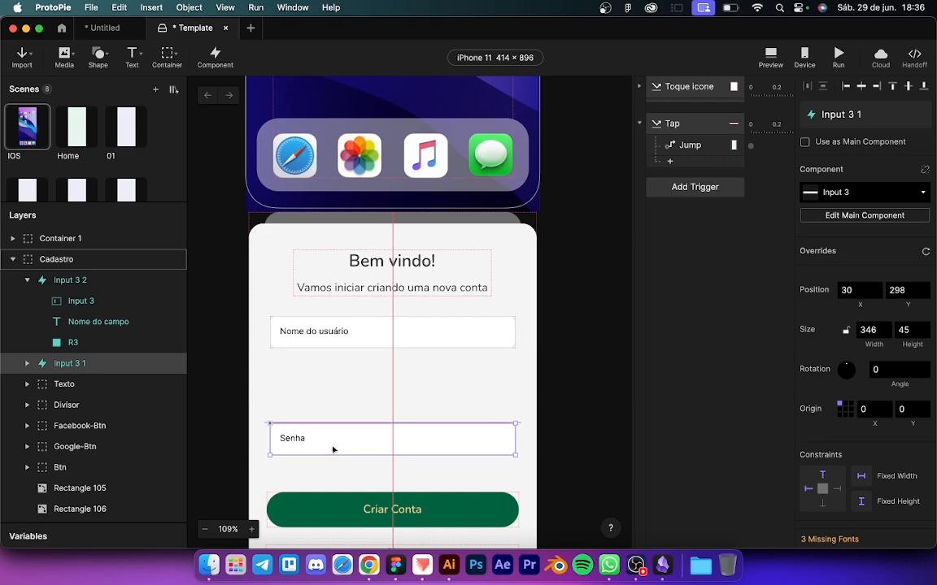
# Step: Duplicate the username input, relabel the copy 'Email' and nudge it into place
pyautogui.click(339, 336)
pyautogui.moveTo(368, 343); pyautogui.dragTo(370, 387)
pyautogui.doubleClick(322, 384)
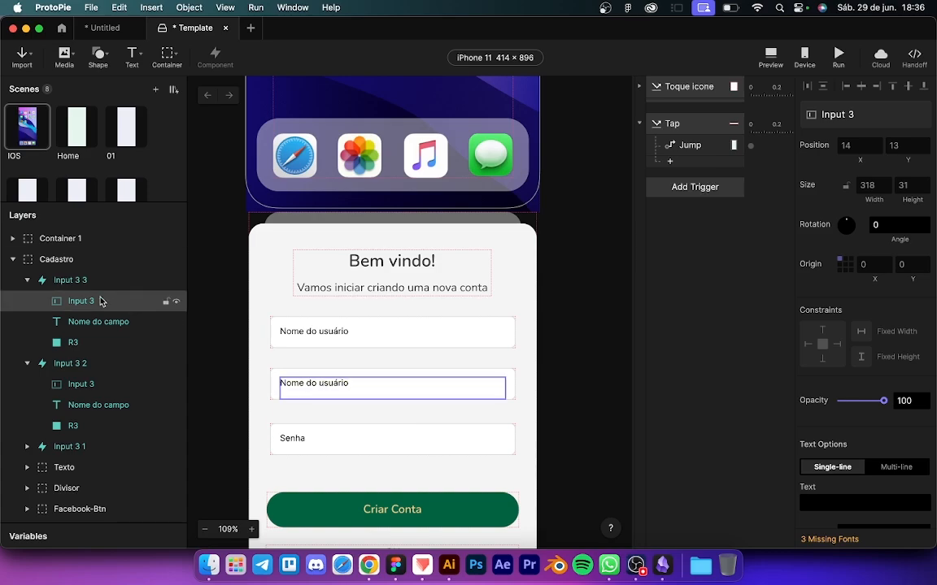
pyautogui.click(85, 323)
pyautogui.press('Return')
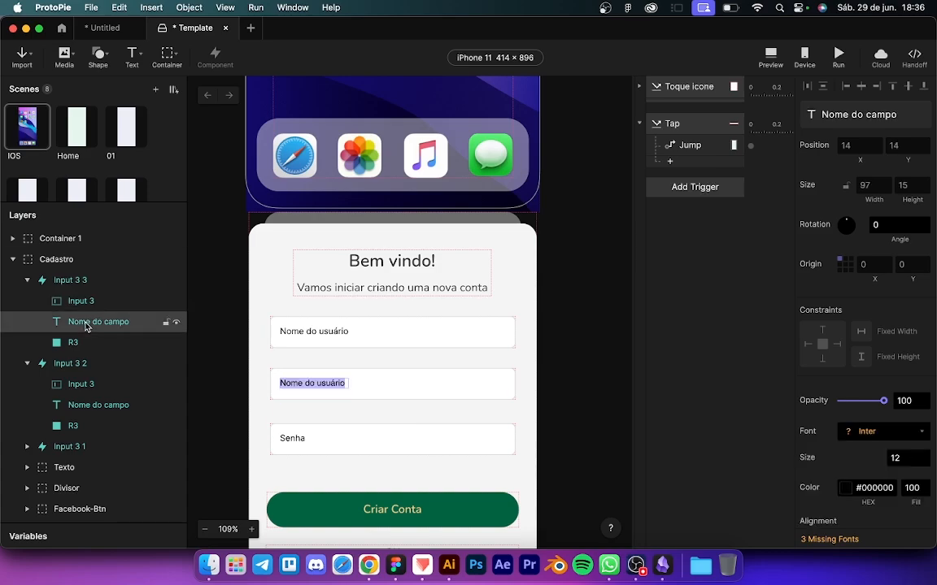
pyautogui.write('Email')
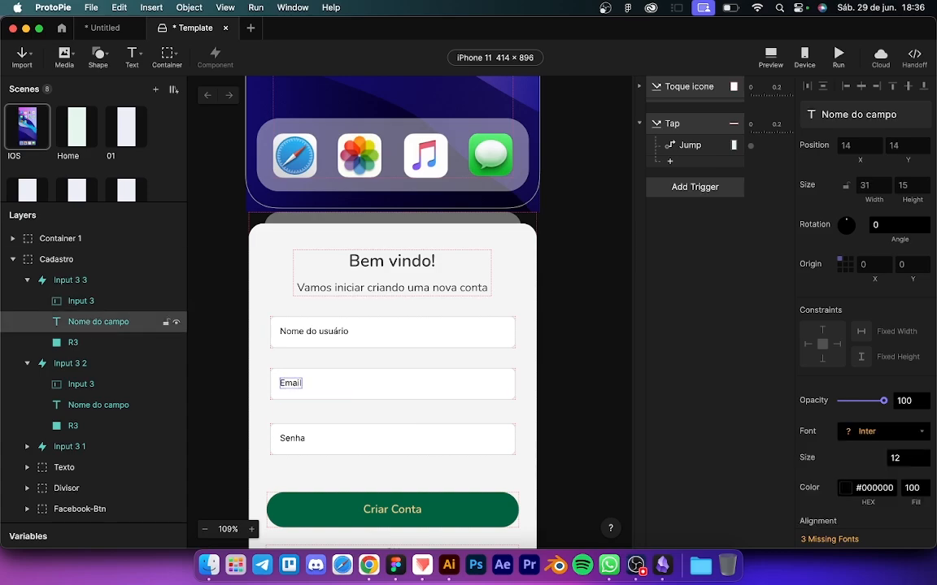
pyautogui.click(201, 360)
pyautogui.moveTo(331, 391); pyautogui.dragTo(367, 385)
# Step: Move Senha closer to Email, then shift all three fields down together
pyautogui.moveTo(358, 426)
pyautogui.mouseDown()
pyautogui.moveTo(341, 456)
pyautogui.moveTo(370, 450)
pyautogui.moveTo(368, 437)
pyautogui.mouseUp()
pyautogui.scroll(-3, 368, 436)
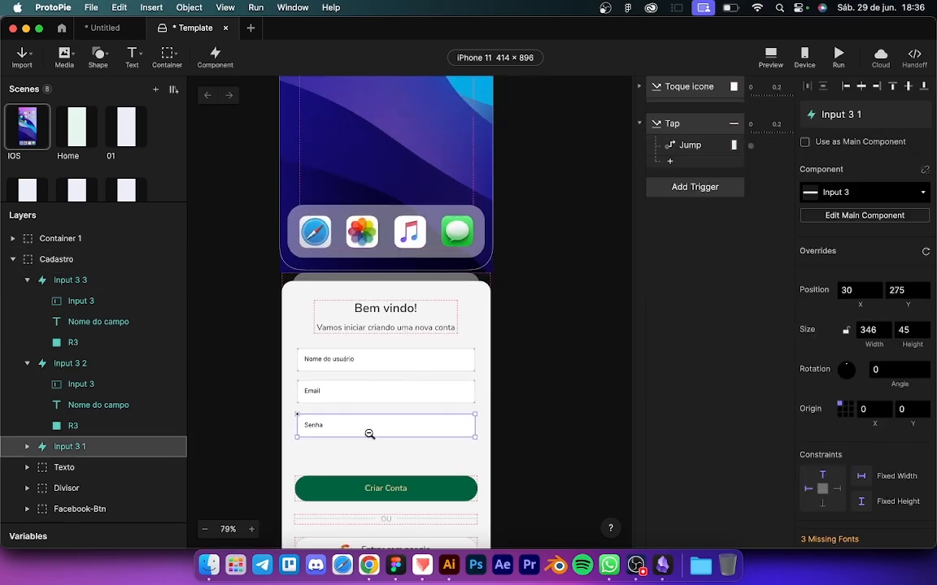
pyautogui.keyDown('shift'); pyautogui.click(362, 397); pyautogui.keyUp('shift')
pyautogui.keyDown('shift'); pyautogui.click(390, 368); pyautogui.keyUp('shift')
pyautogui.moveTo(403, 369); pyautogui.dragTo(404, 379)
# Step: Preview the prototype, launch the Starbucks app and focus the Nome do usuário field
pyautogui.click(779, 54)
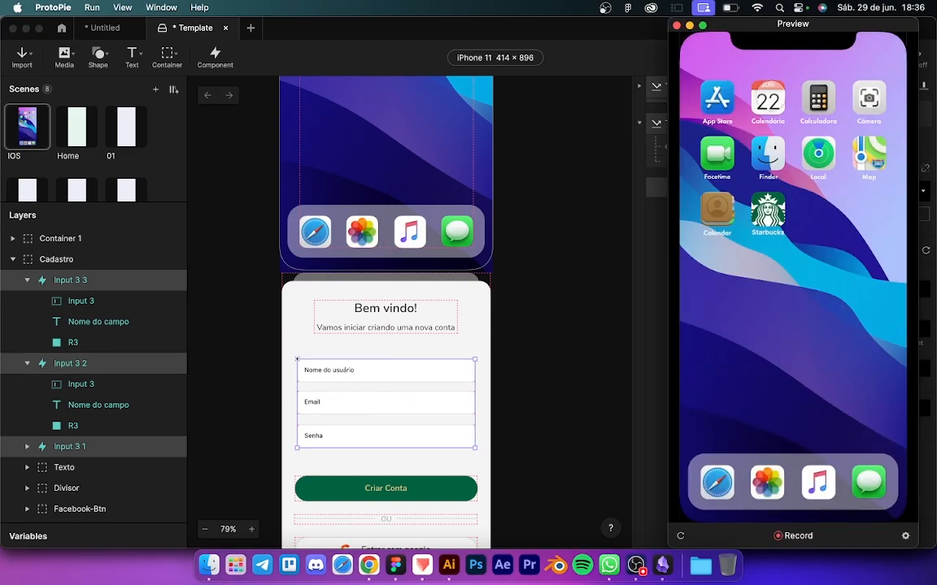
pyautogui.moveTo(789, 16); pyautogui.dragTo(500, 24)
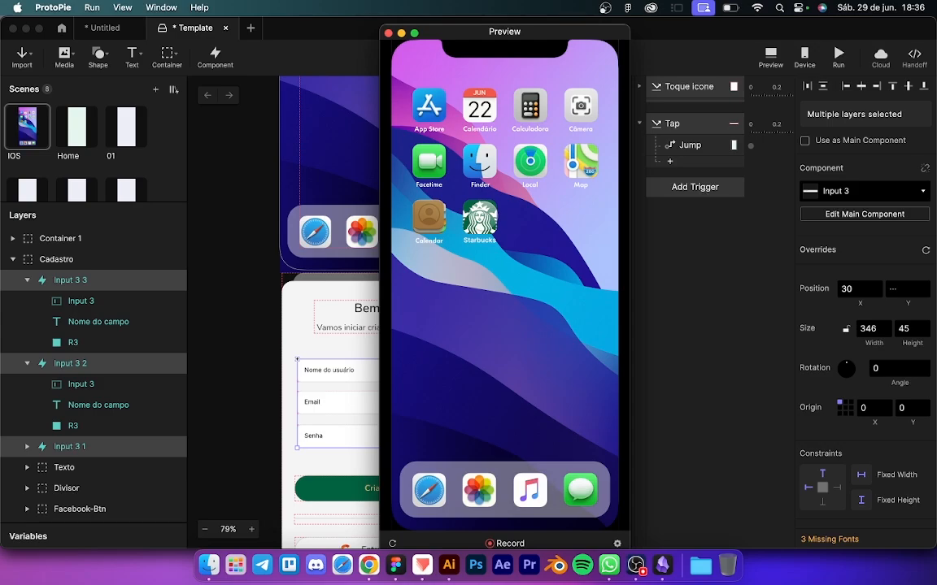
pyautogui.click(479, 218)
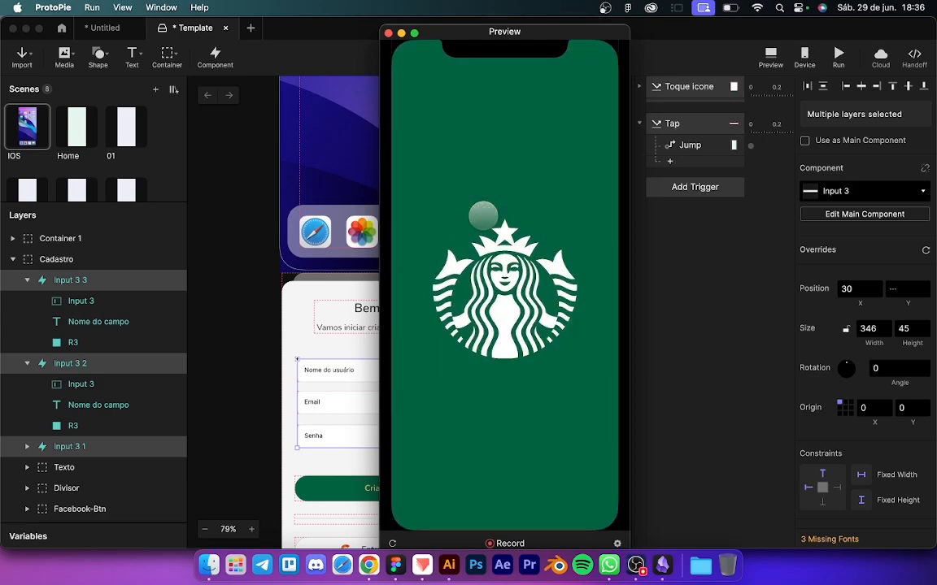
pyautogui.click(479, 261)
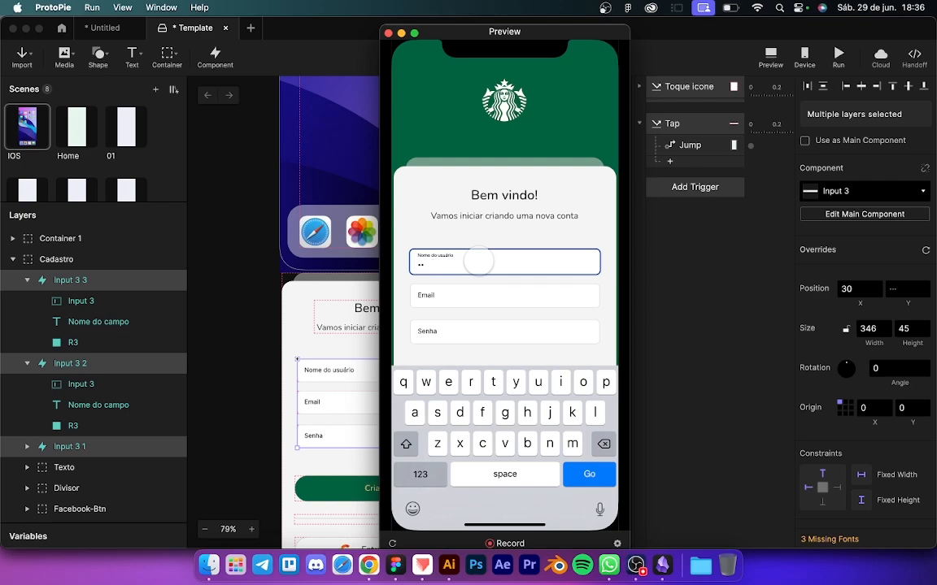
pyautogui.click(302, 301)
pyautogui.click(224, 367)
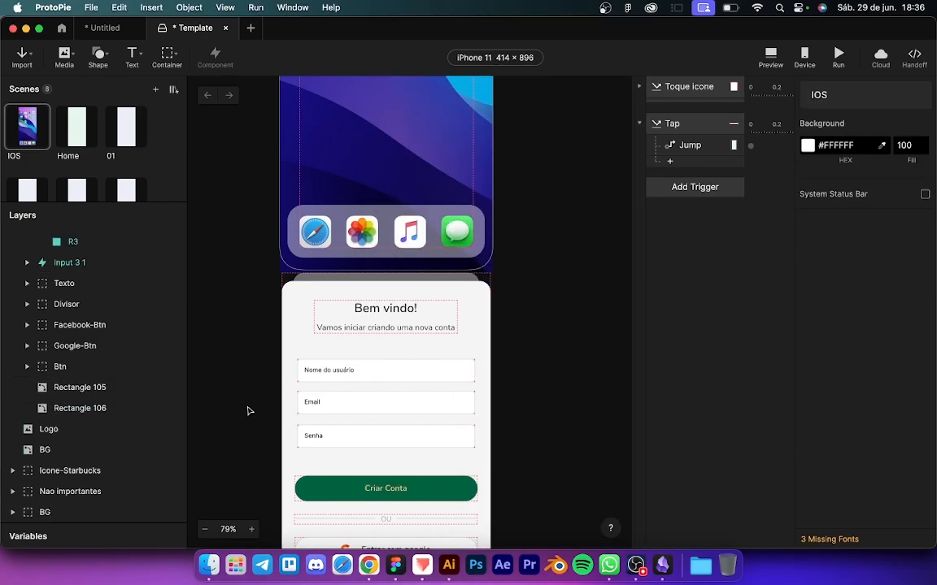
# Step: Change the username and Email keyboard types from Text Password to Text, then reopen the preview
pyautogui.click(367, 374)
pyautogui.scroll(-5, 882, 478)
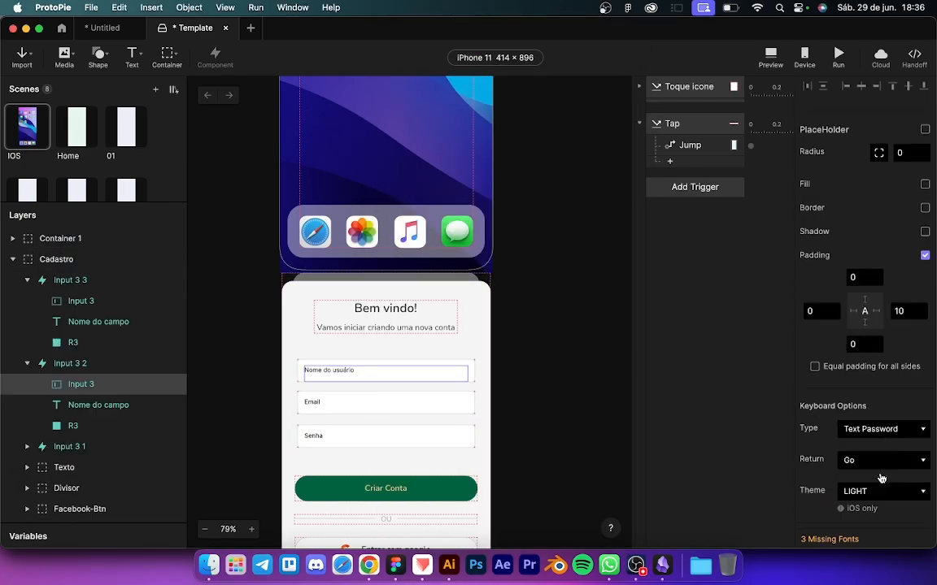
pyautogui.click(895, 389)
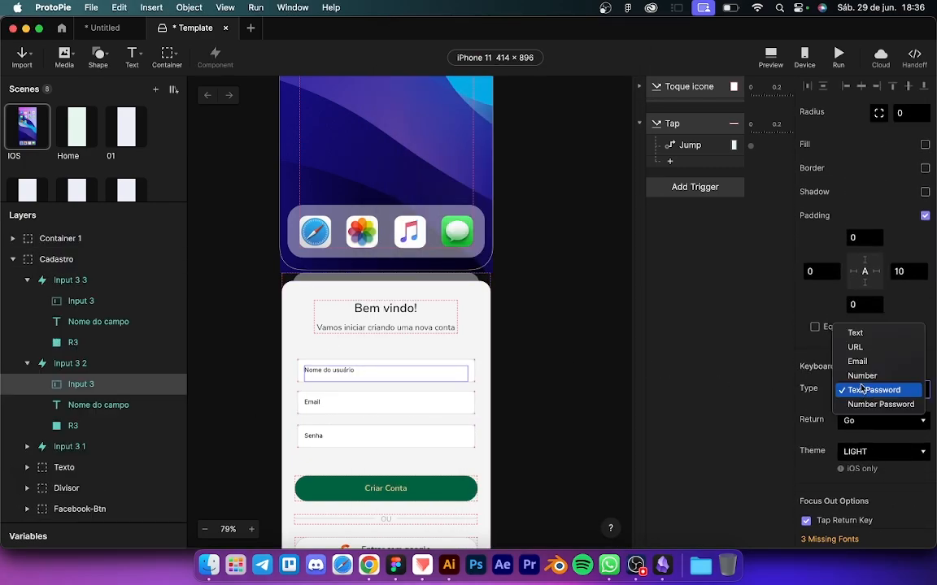
pyautogui.click(856, 336)
pyautogui.click(323, 405)
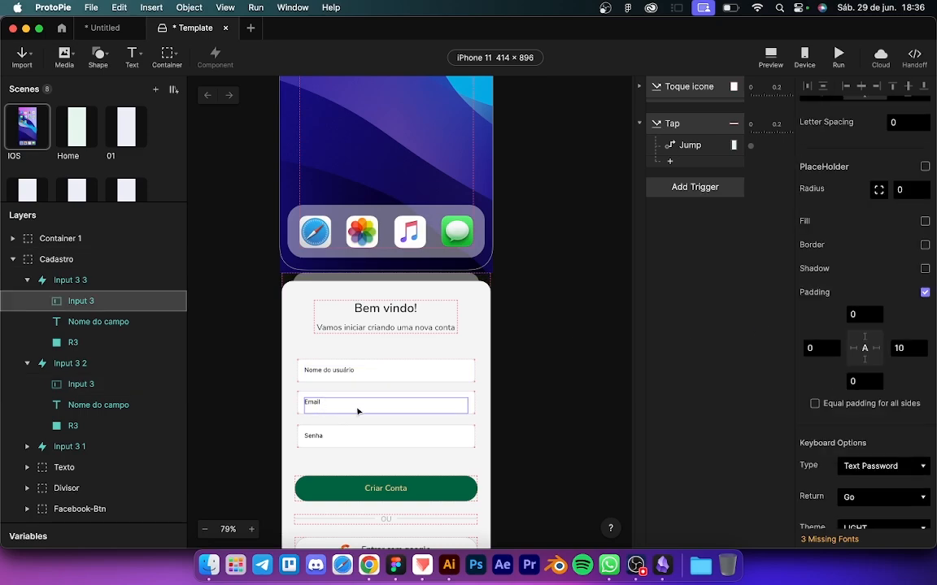
pyautogui.click(886, 466)
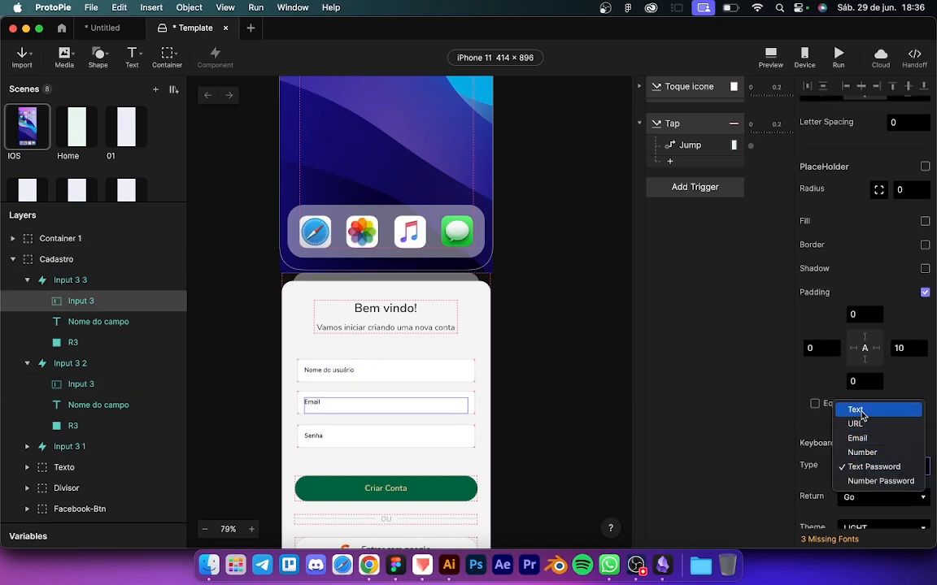
pyautogui.click(857, 410)
pyautogui.click(771, 61)
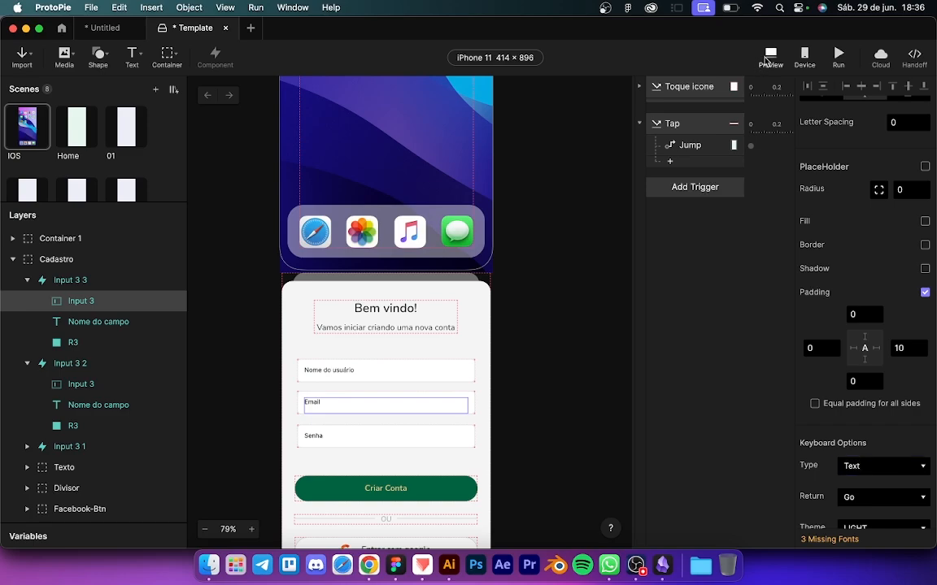
pyautogui.moveTo(762, 26); pyautogui.dragTo(418, 49)
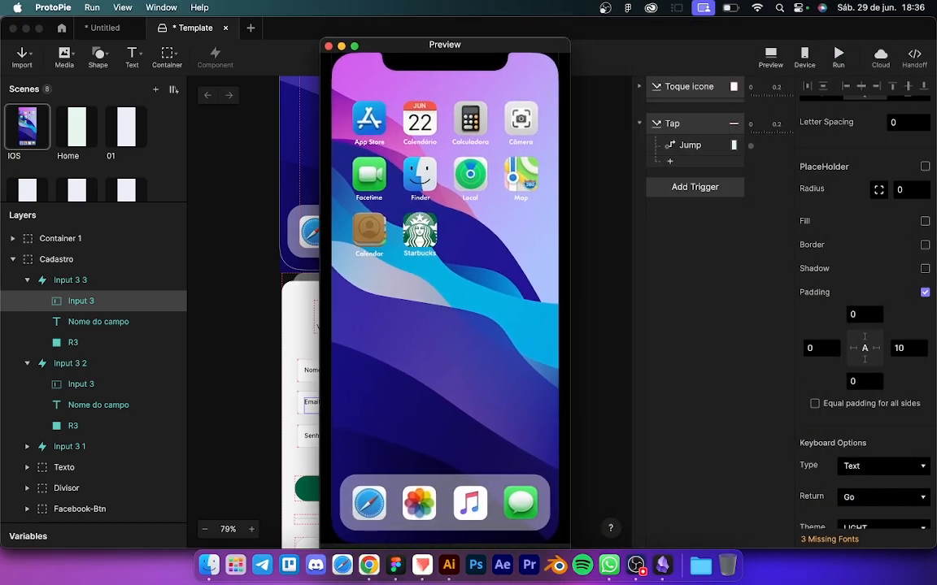
# Step: Launch the app, focus each field in turn, and tap Criar Conta to reach the home screen
pyautogui.click(418, 231)
pyautogui.click(402, 274)
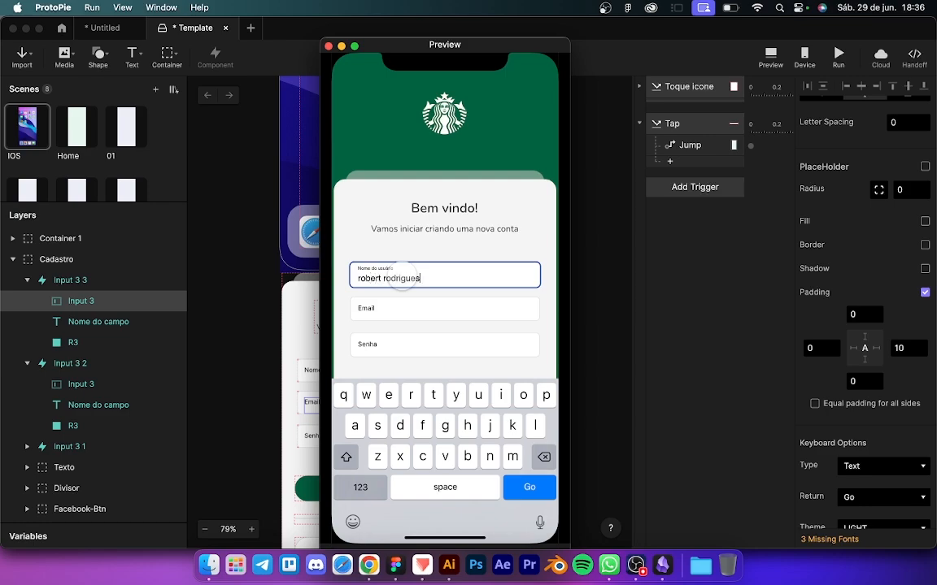
pyautogui.click(387, 310)
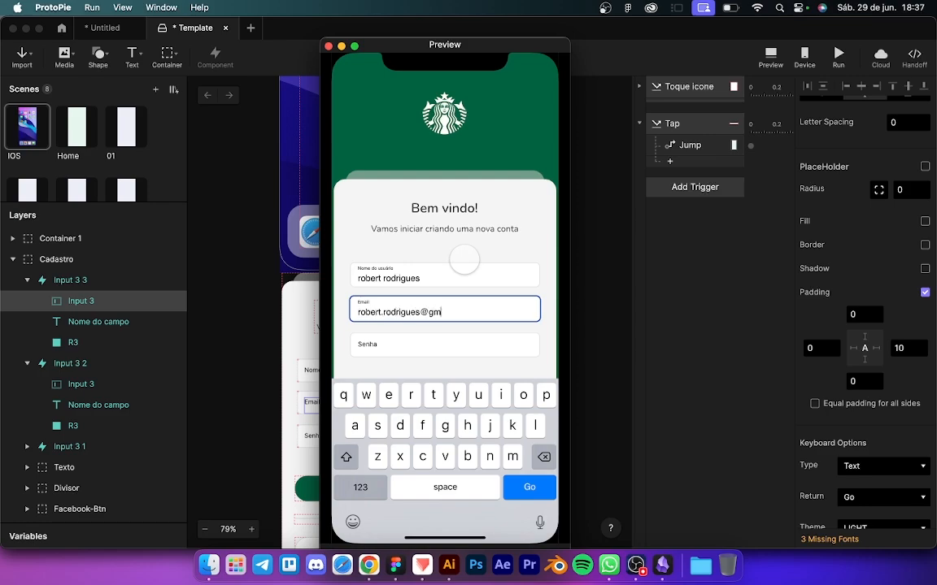
pyautogui.click(408, 349)
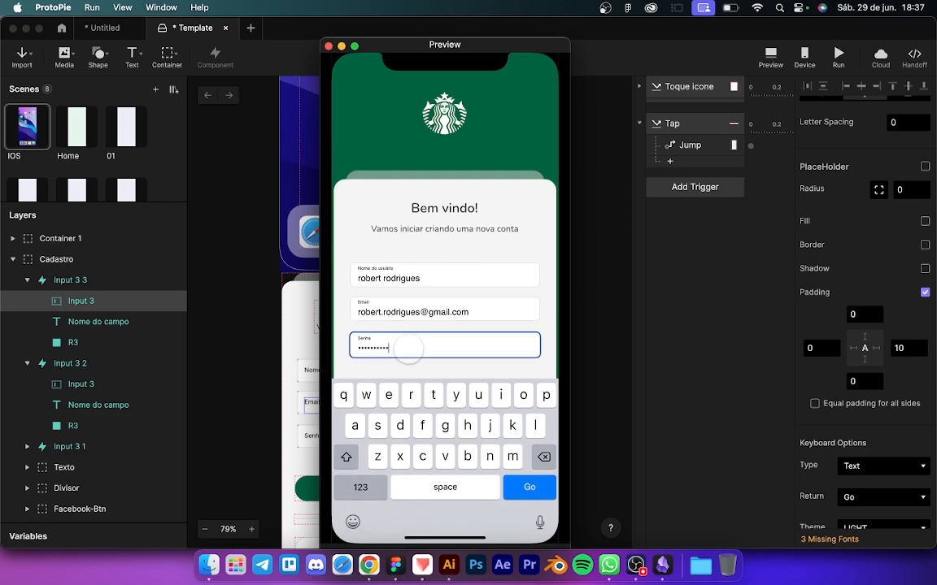
pyautogui.click(355, 363)
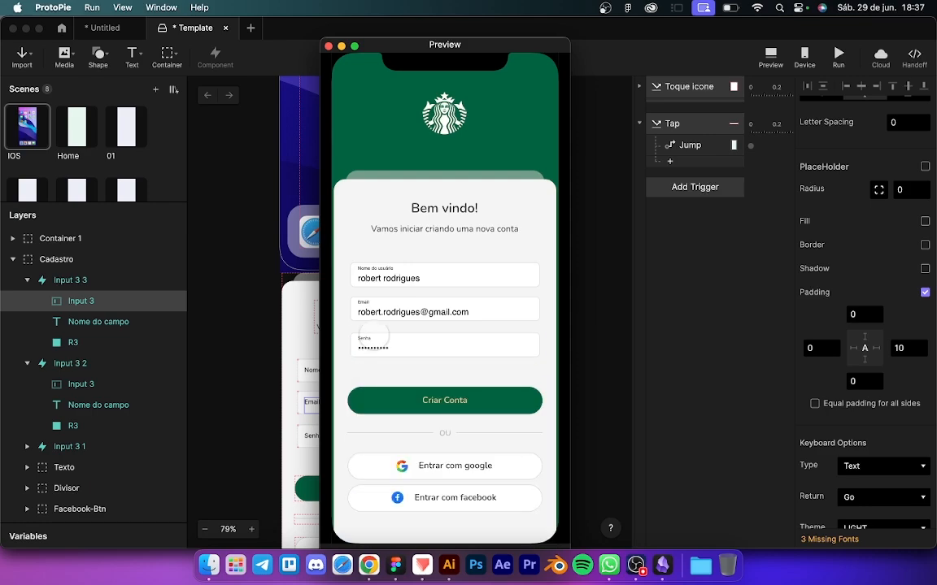
pyautogui.click(445, 393)
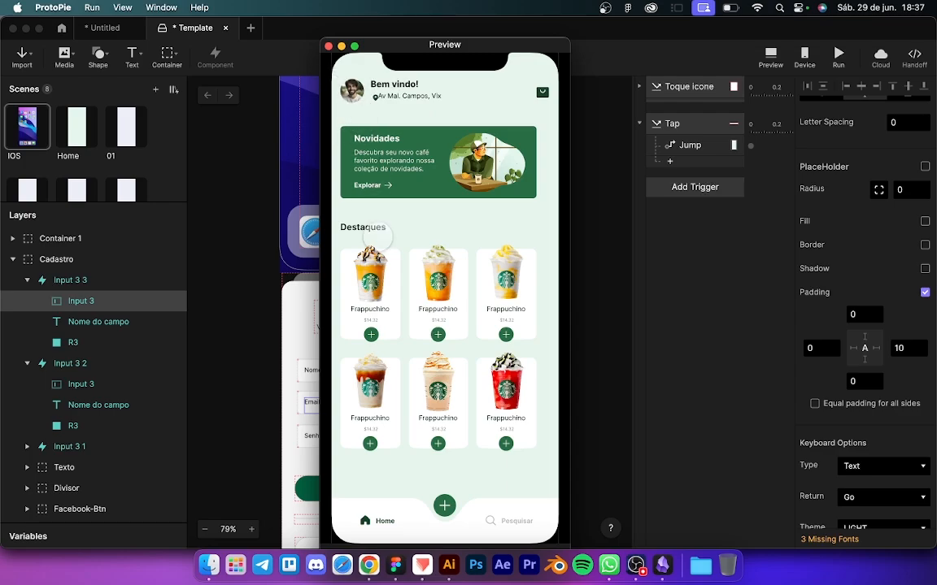
# Step: Restart the preview, refocus the username, Senha and Email fields, then close the preview
pyautogui.click(18, 130)
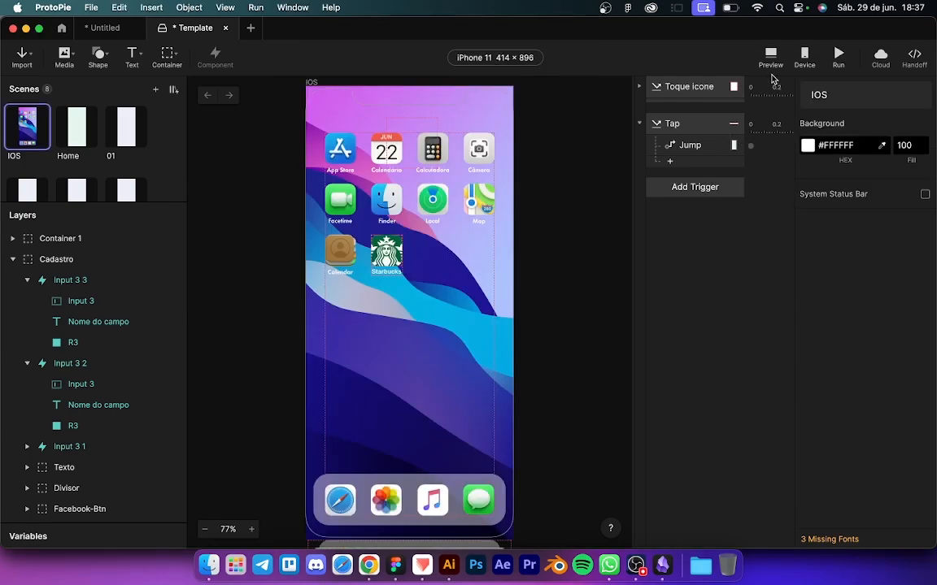
pyautogui.click(771, 59)
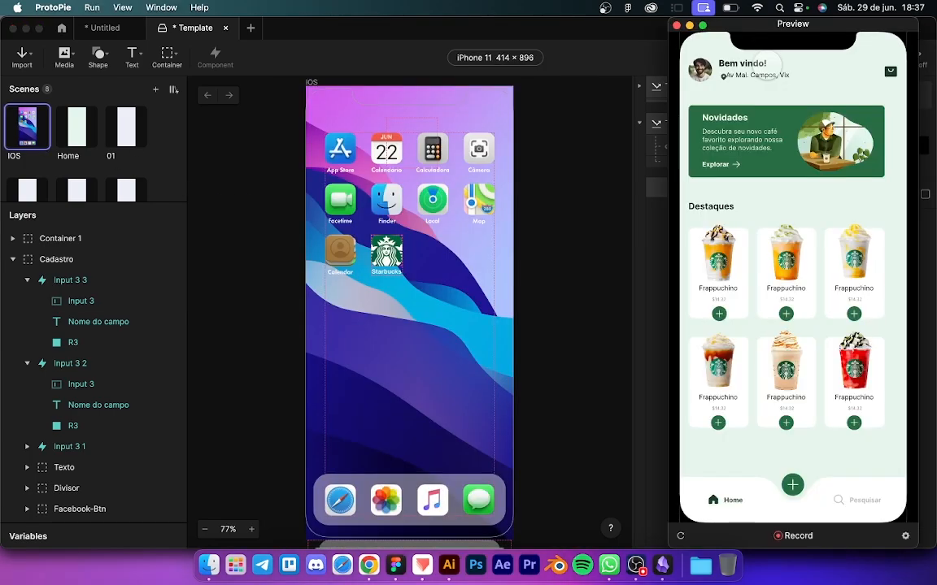
pyautogui.click(681, 535)
pyautogui.click(766, 213)
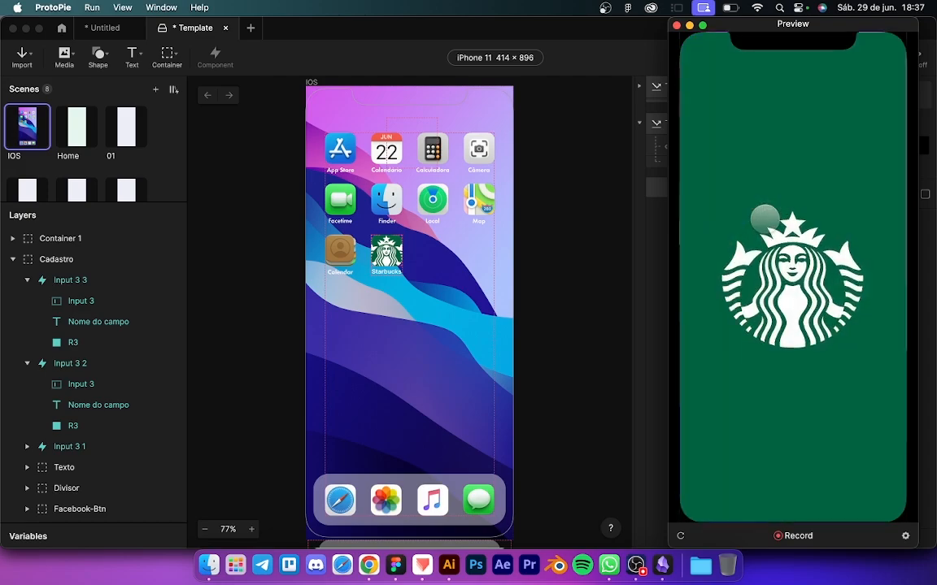
pyautogui.click(728, 254)
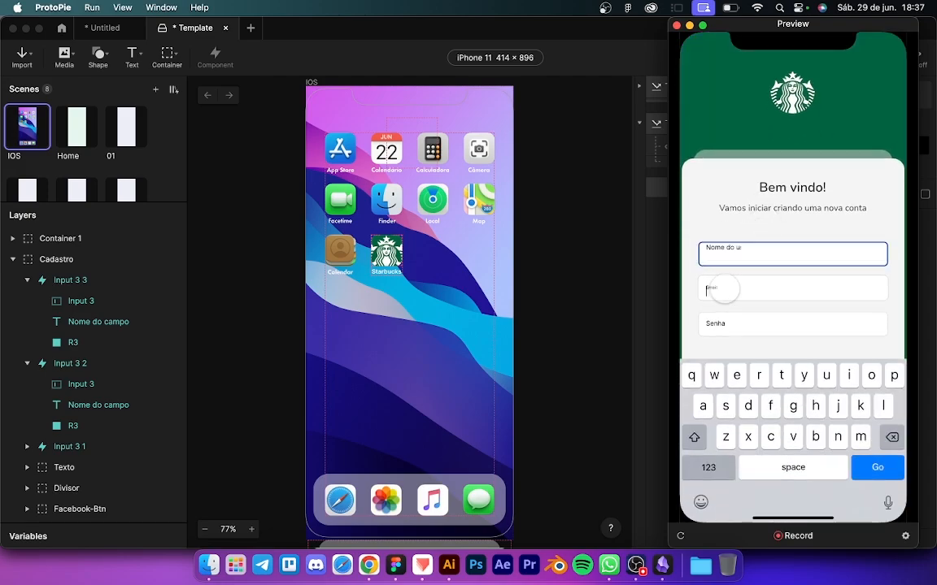
pyautogui.click(721, 324)
pyautogui.click(721, 289)
pyautogui.click(726, 260)
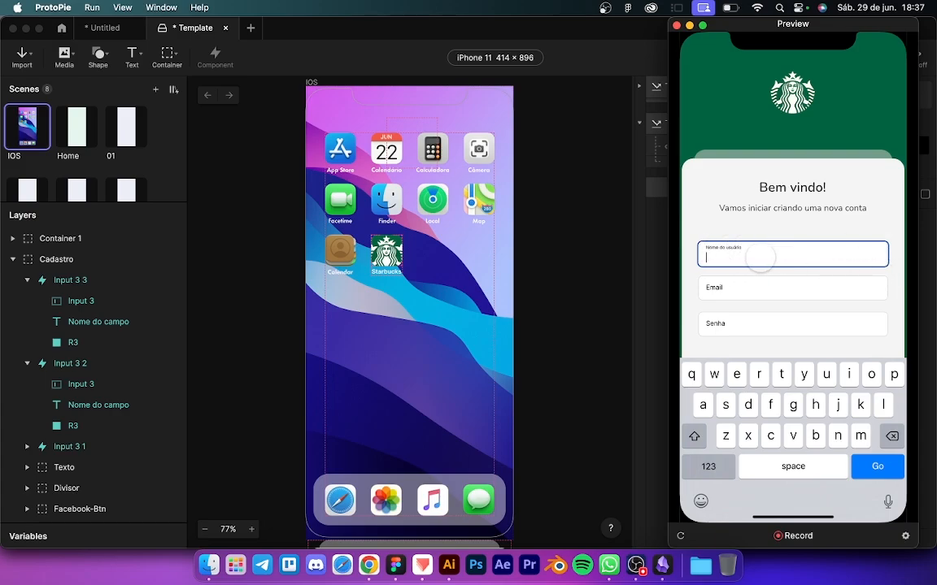
pyautogui.click(648, 297)
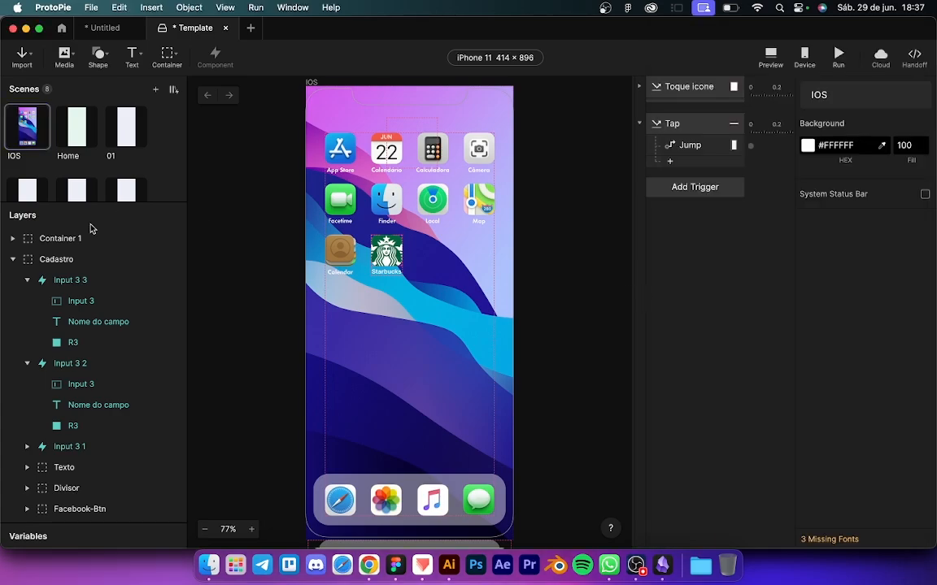
# Step: Eyedrop the Starbucks green #286043 from the app icon and copy its hex value
pyautogui.click(60, 281)
pyautogui.click(825, 213)
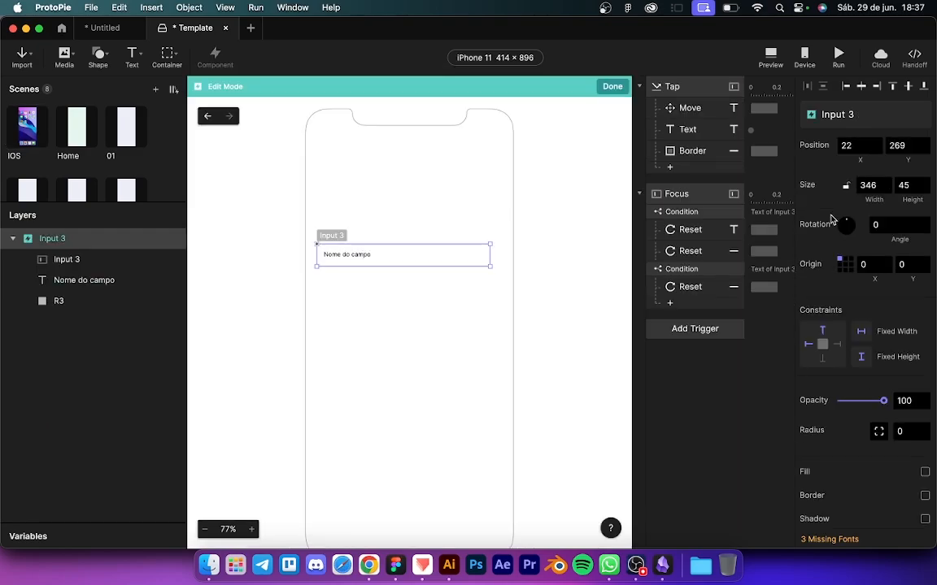
pyautogui.scroll(3, 390, 257)
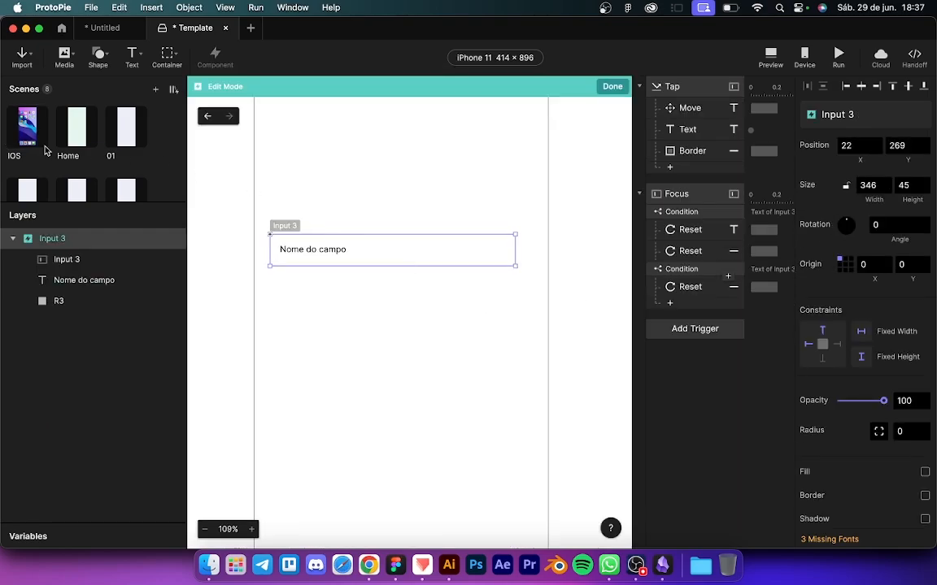
pyautogui.click(20, 128)
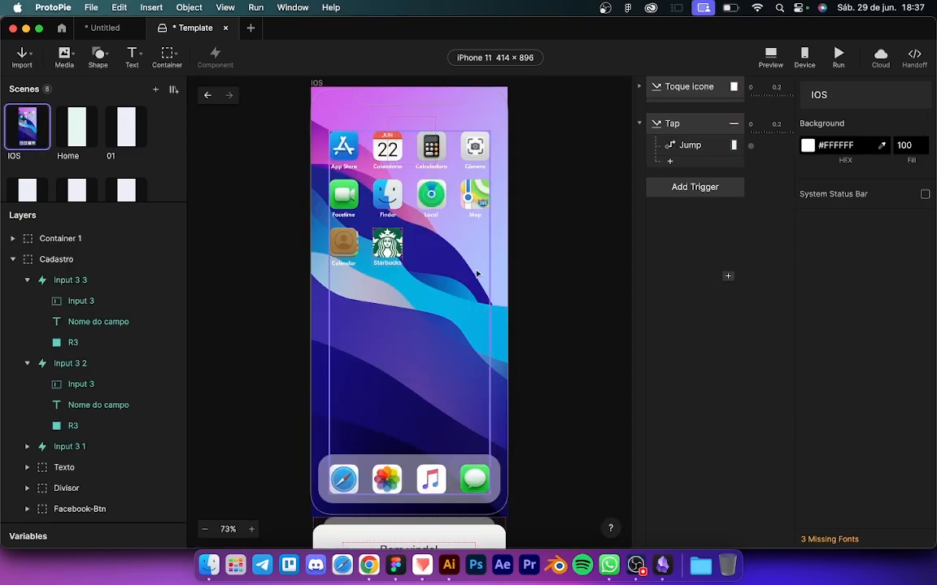
pyautogui.press('i')
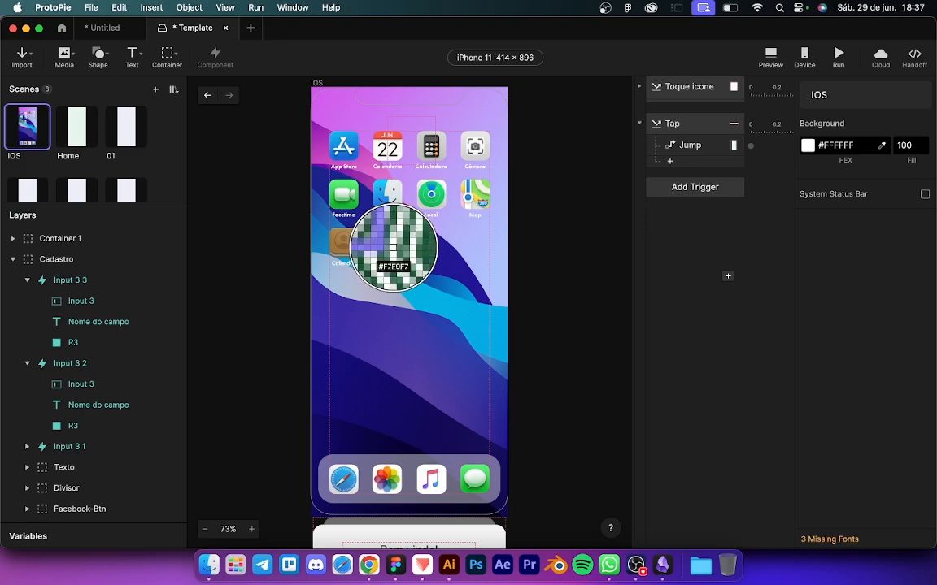
pyautogui.click(398, 233)
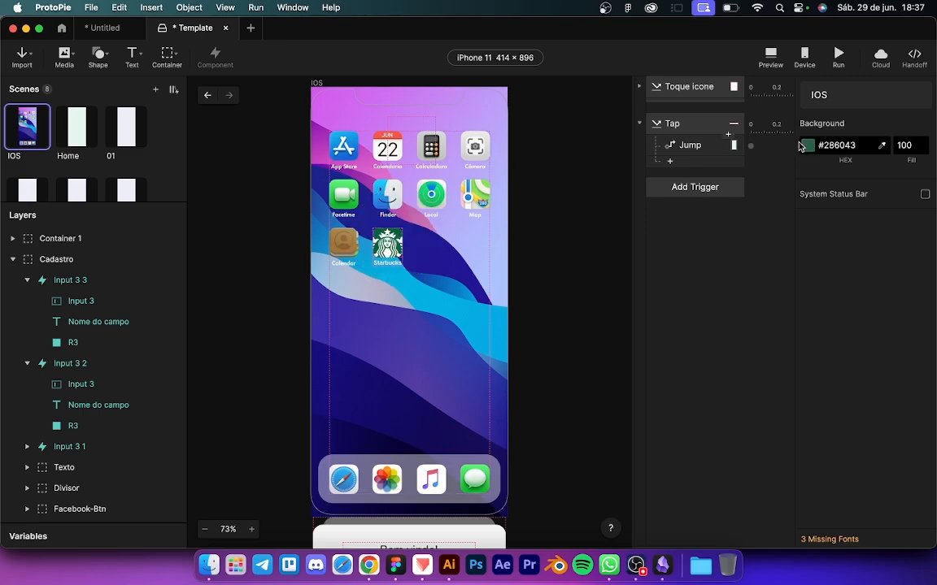
pyautogui.click(830, 147)
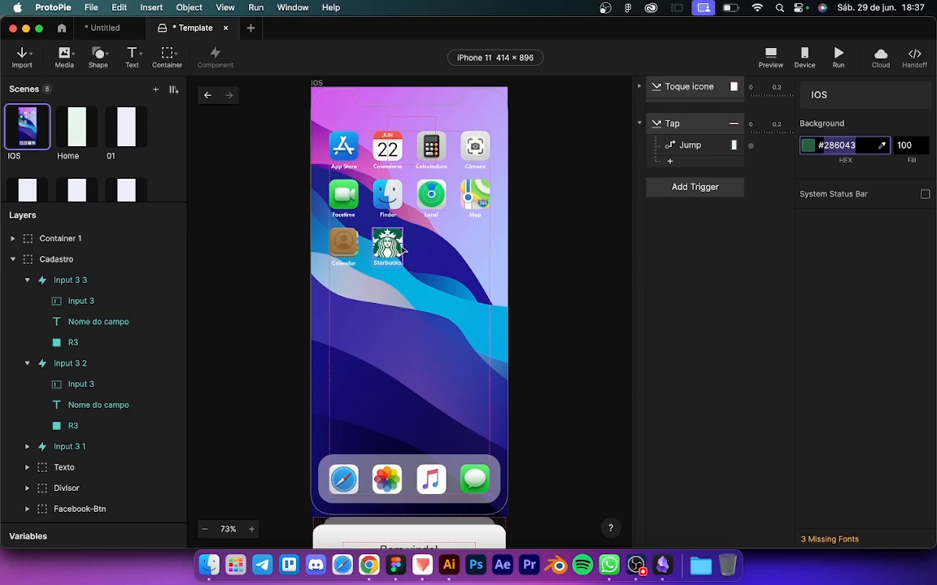
pyautogui.scroll(-5, 311, 307)
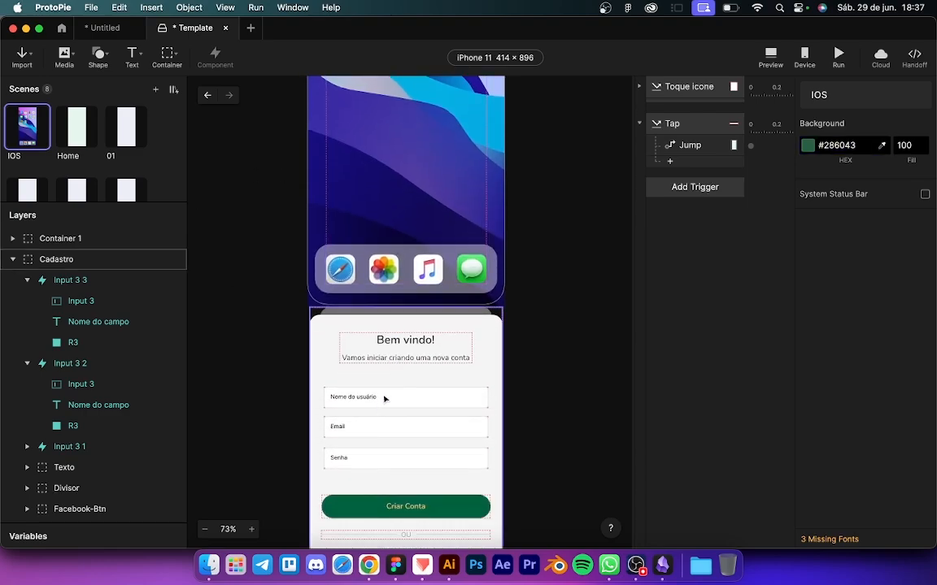
# Step: In Input 3's main component, set the Tap Border response colour to #286043
pyautogui.click(383, 398)
pyautogui.click(384, 398)
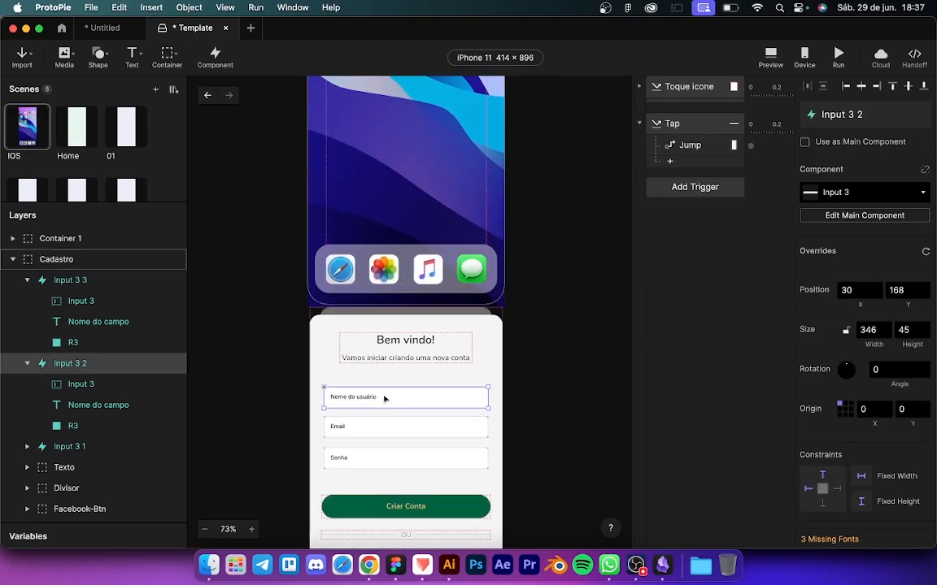
pyautogui.click(875, 218)
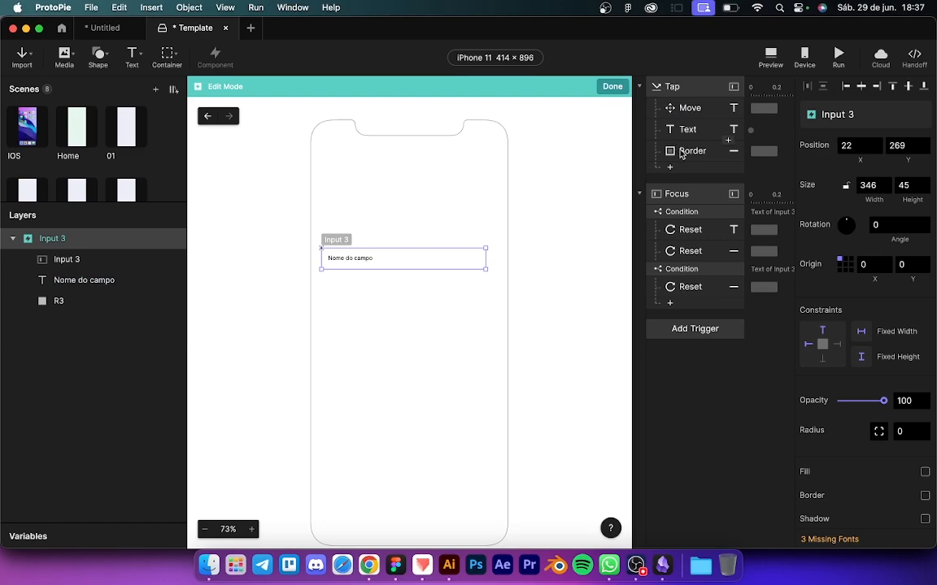
pyautogui.click(683, 153)
pyautogui.click(845, 172)
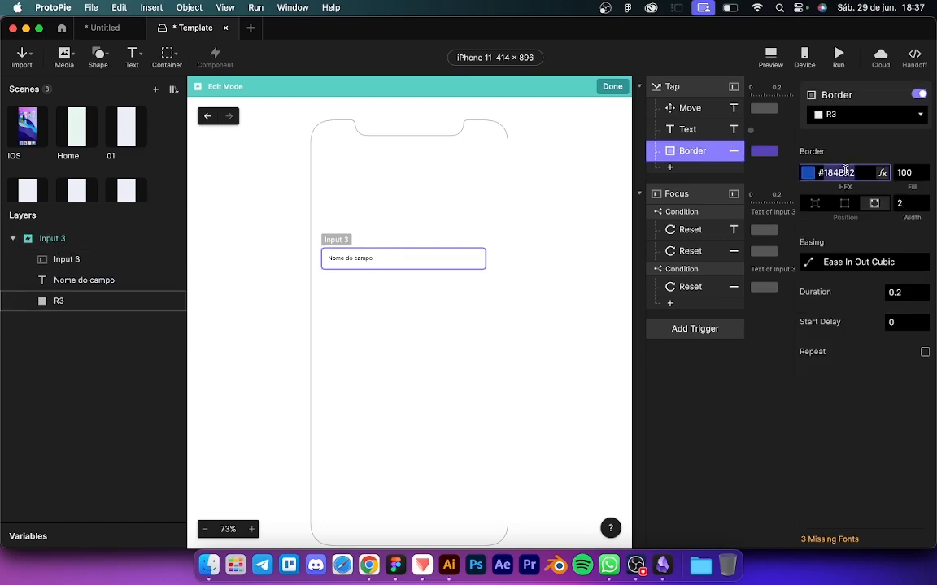
pyautogui.write('#2860C3')
pyautogui.press('Return')
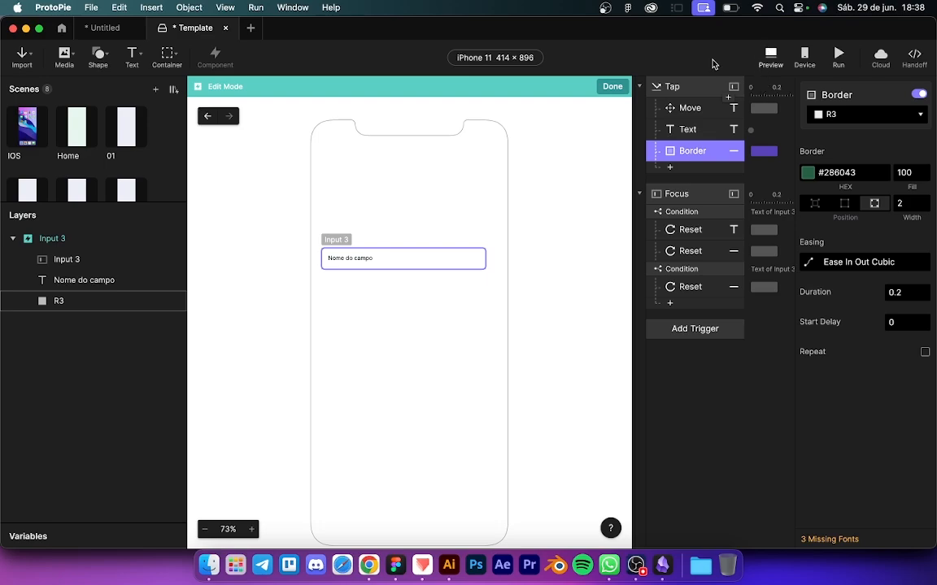
# Step: Preview the Starbucks prototype and focus Nome do usuário, Email and Senha to check their green borders
pyautogui.click(610, 87)
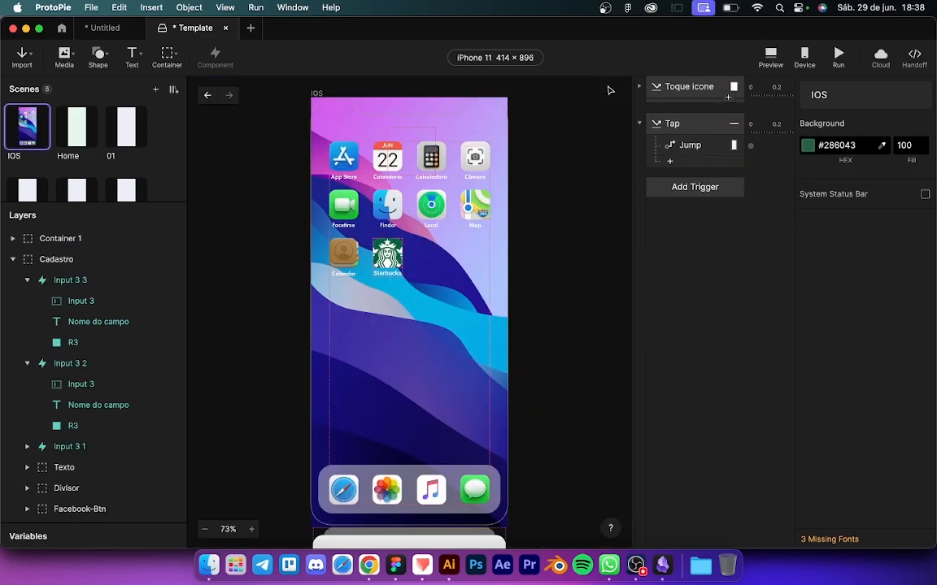
pyautogui.click(767, 56)
pyautogui.click(763, 221)
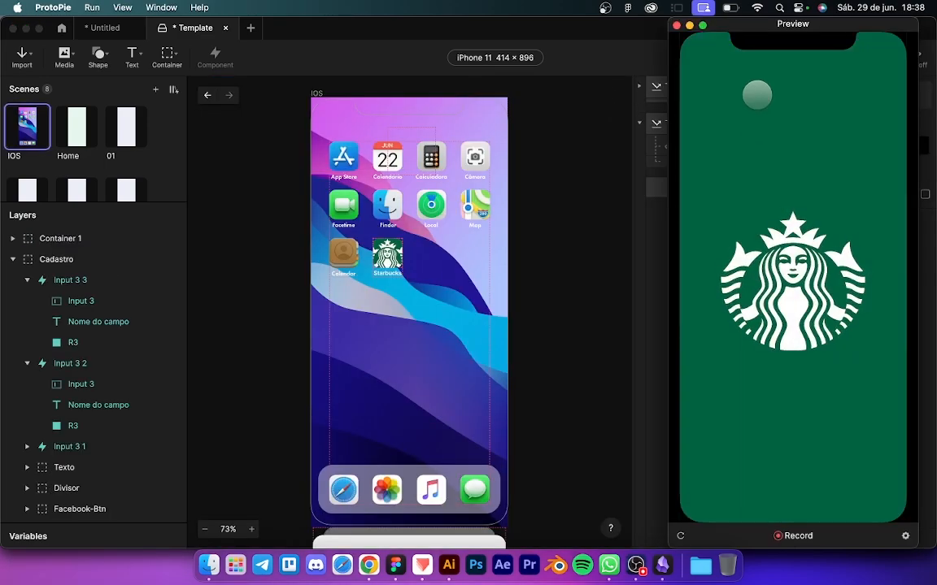
pyautogui.click(754, 252)
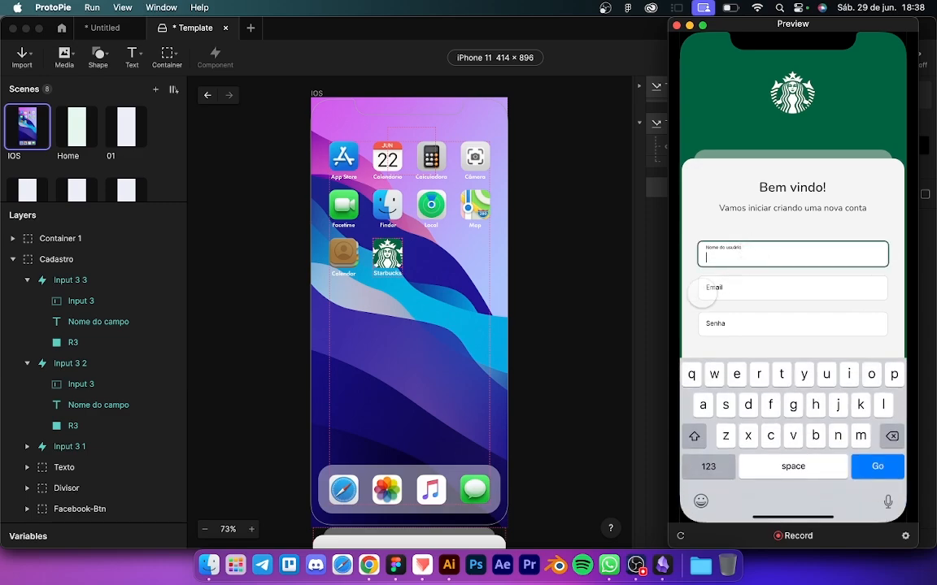
pyautogui.click(729, 290)
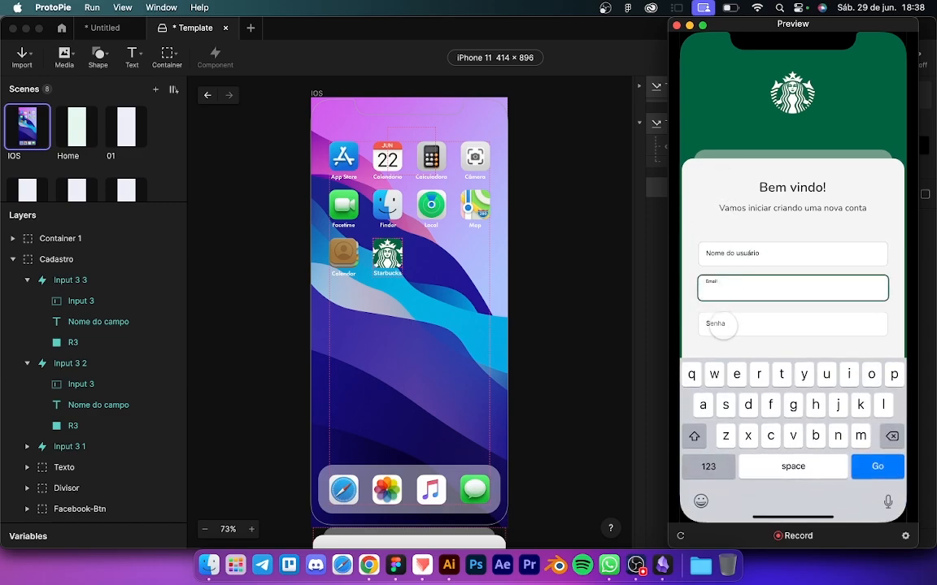
pyautogui.click(722, 324)
pyautogui.click(721, 288)
pyautogui.click(738, 253)
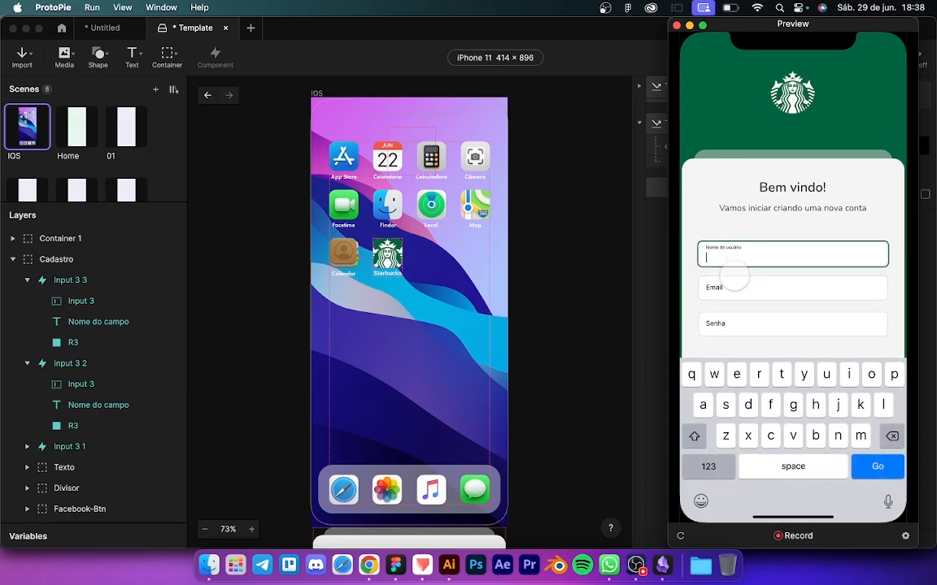
# Step: Unfocus, re-check the Email, Senha and Nome do usuário green borders, then bring OBS Studio forward
pyautogui.click(733, 274)
pyautogui.click(734, 293)
pyautogui.click(736, 323)
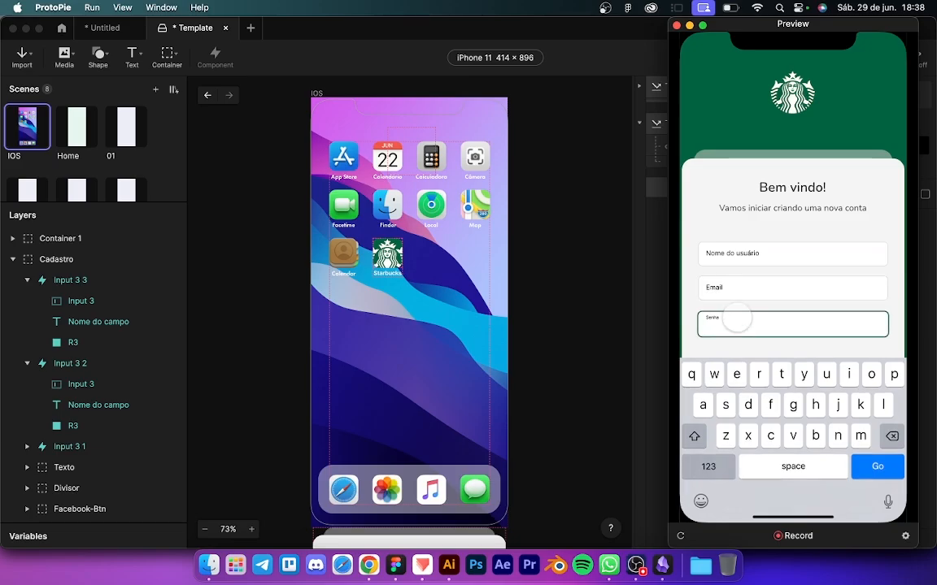
pyautogui.click(729, 287)
pyautogui.click(726, 255)
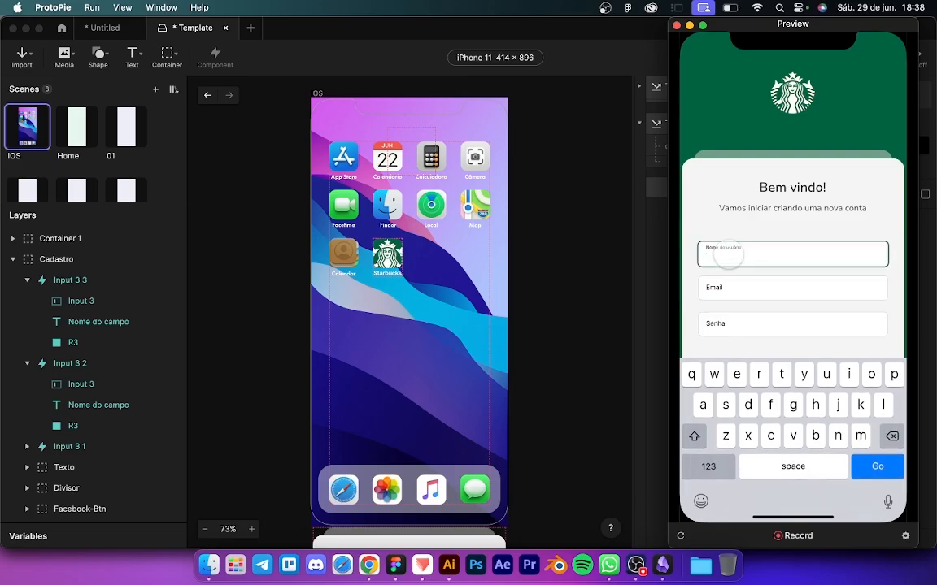
pyautogui.hotkey('ctrl', 'Up')
pyautogui.click(154, 398)
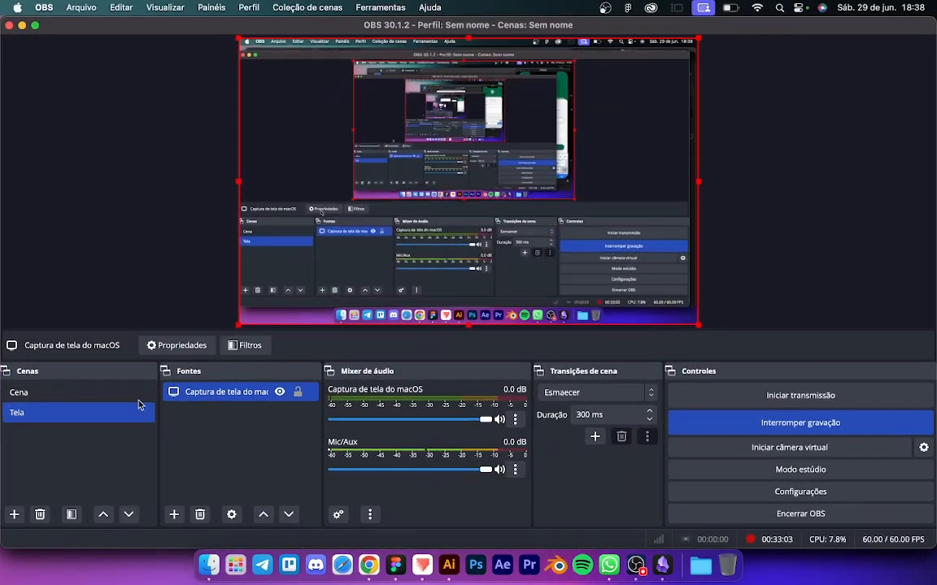